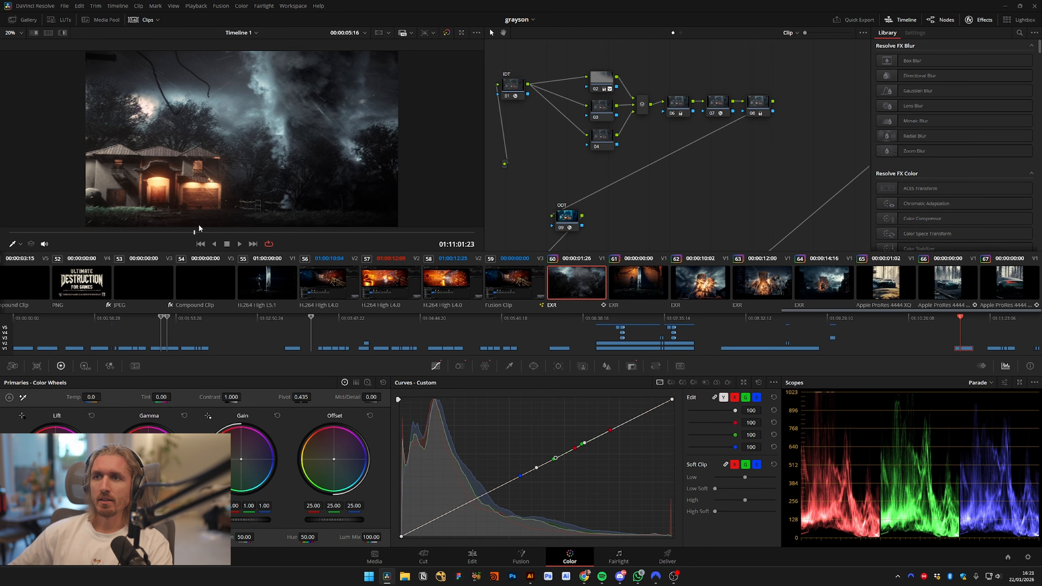
Review the stormy house shot in clip 60 in the enlarged viewer and look over its node graph
{"action": "key", "text": "alt+f"}
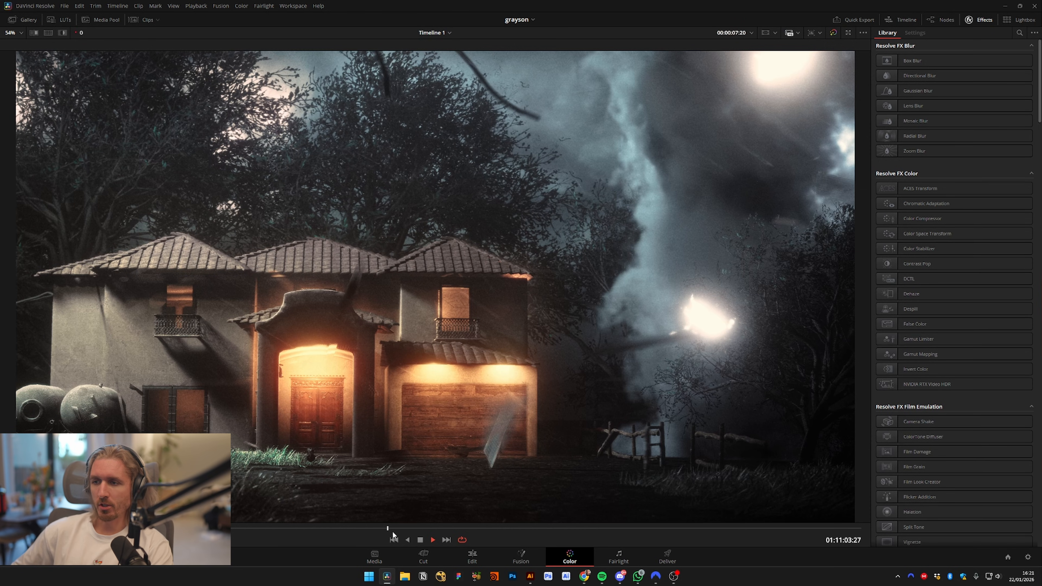
{"action": "left_click_drag", "start_coordinate": [392, 531], "coordinate": [298, 531]}
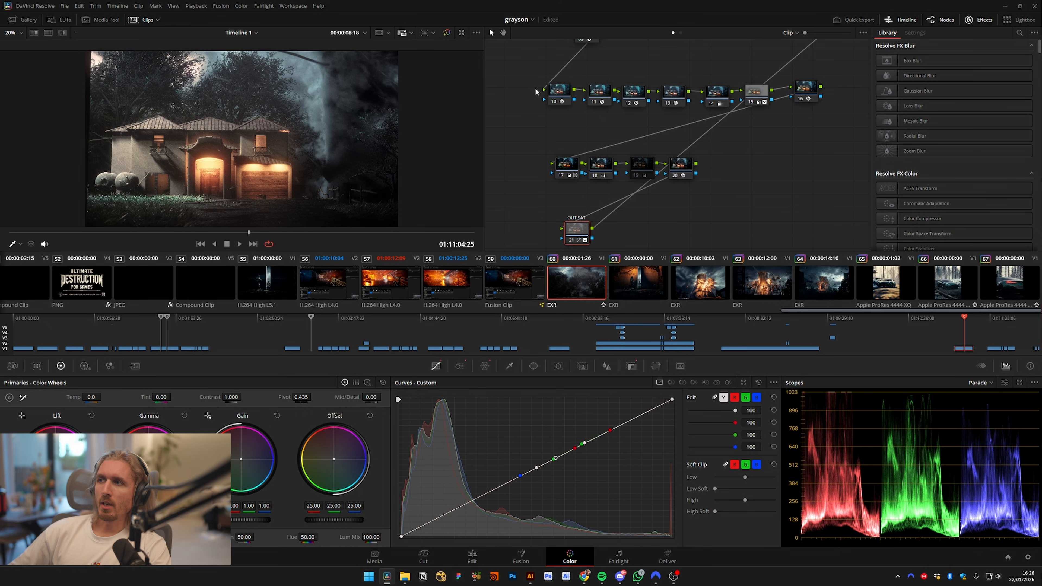
{"action": "left_click_drag", "start_coordinate": [535, 92], "coordinate": [559, 182]}
{"action": "mouse_move", "coordinate": [728, 58]}
{"action": "left_mouse_down"}
{"action": "mouse_move", "coordinate": [689, 160]}
{"action": "mouse_move", "coordinate": [730, 107]}
{"action": "mouse_move", "coordinate": [728, 75]}
{"action": "left_mouse_up"}
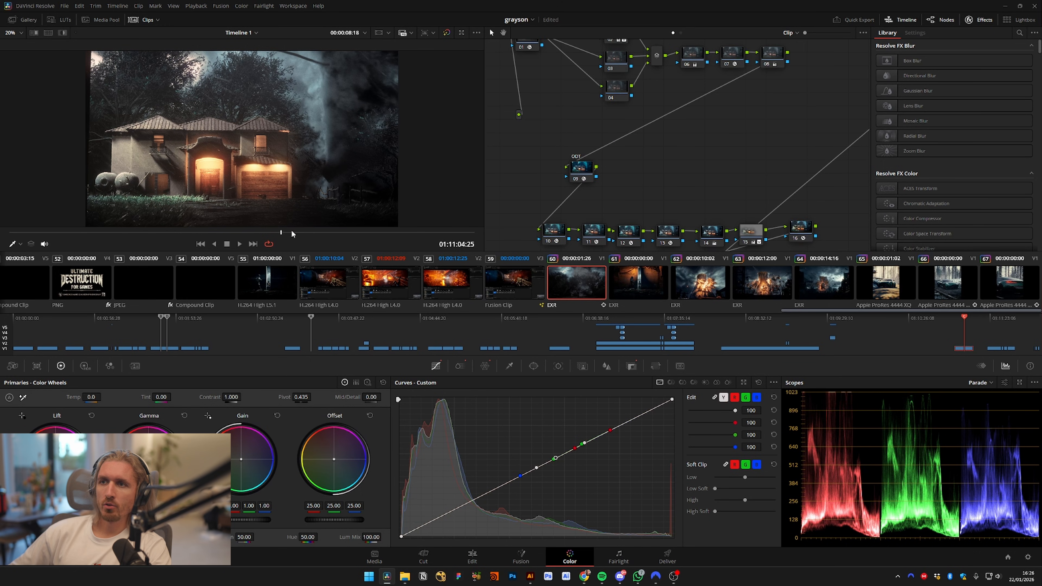
{"action": "left_click_drag", "start_coordinate": [292, 231], "coordinate": [270, 239]}
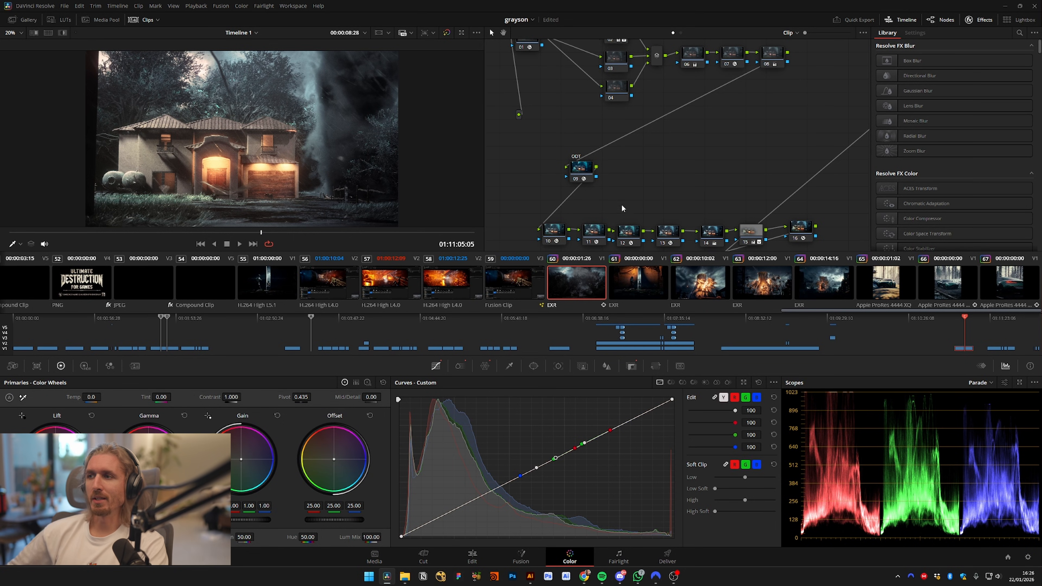
{"action": "scroll", "coordinate": [656, 197], "scroll_direction": "down", "scroll_amount": 2}
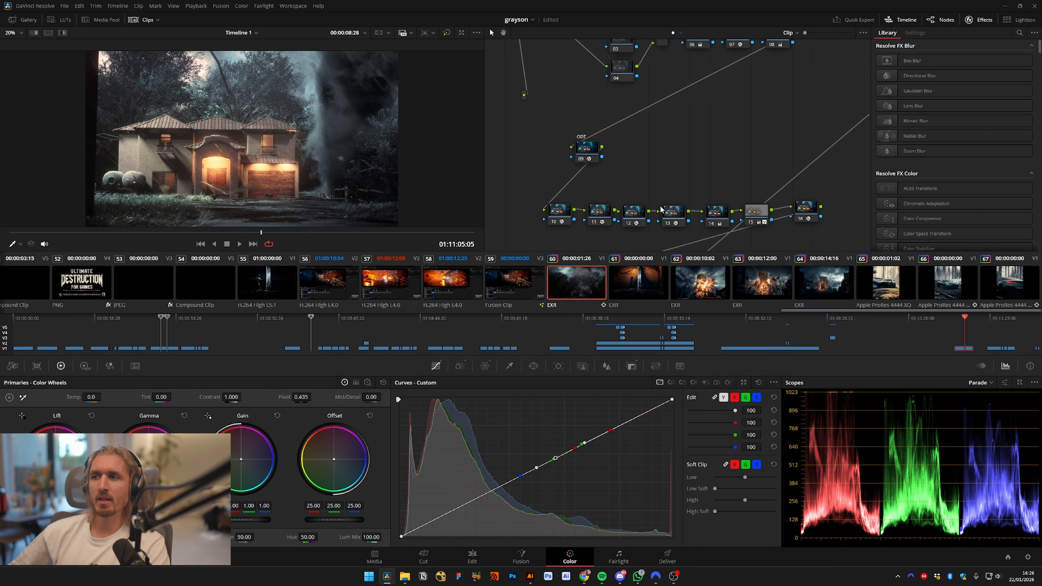
Scrub through clip 61 and inspect the explosion shot up close with all grades bypassed
{"action": "left_click", "coordinate": [630, 284]}
{"action": "left_click_drag", "start_coordinate": [154, 229], "coordinate": [382, 233]}
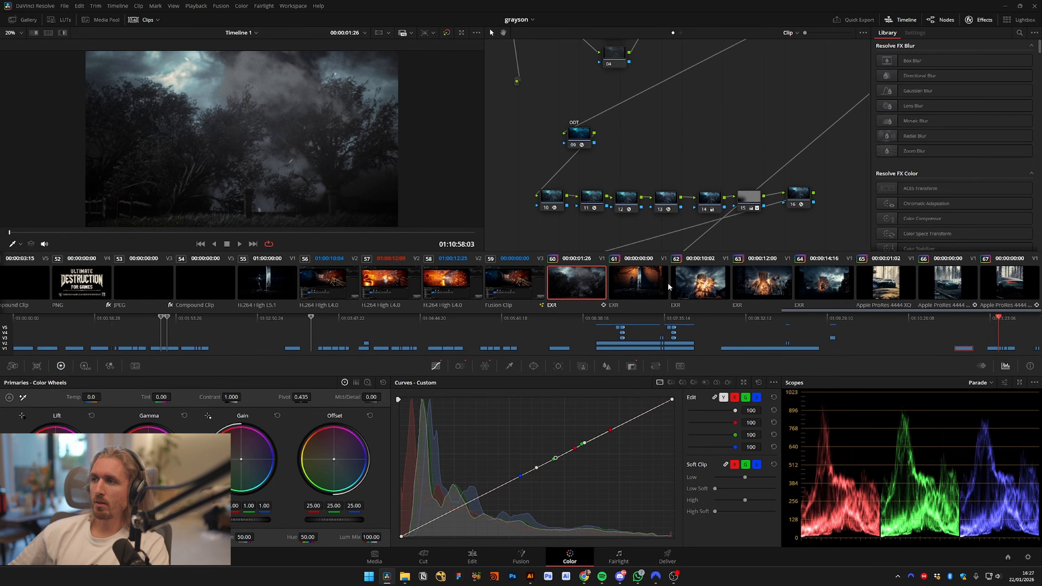
{"action": "left_click", "coordinate": [611, 285]}
{"action": "left_click_drag", "start_coordinate": [164, 233], "coordinate": [410, 233]}
{"action": "key", "text": "shift+d"}
{"action": "scroll", "coordinate": [220, 157], "scroll_direction": "up", "scroll_amount": 4}
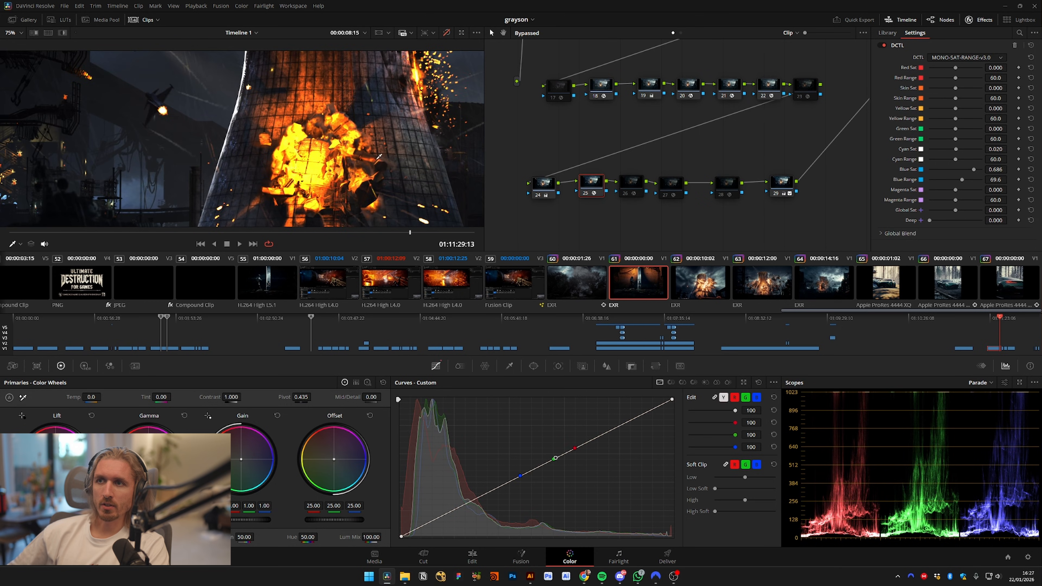
{"action": "left_click_drag", "start_coordinate": [426, 232], "coordinate": [131, 239]}
{"action": "left_click", "coordinate": [275, 157]}
{"action": "scroll", "coordinate": [274, 157], "scroll_direction": "down", "scroll_amount": 4}
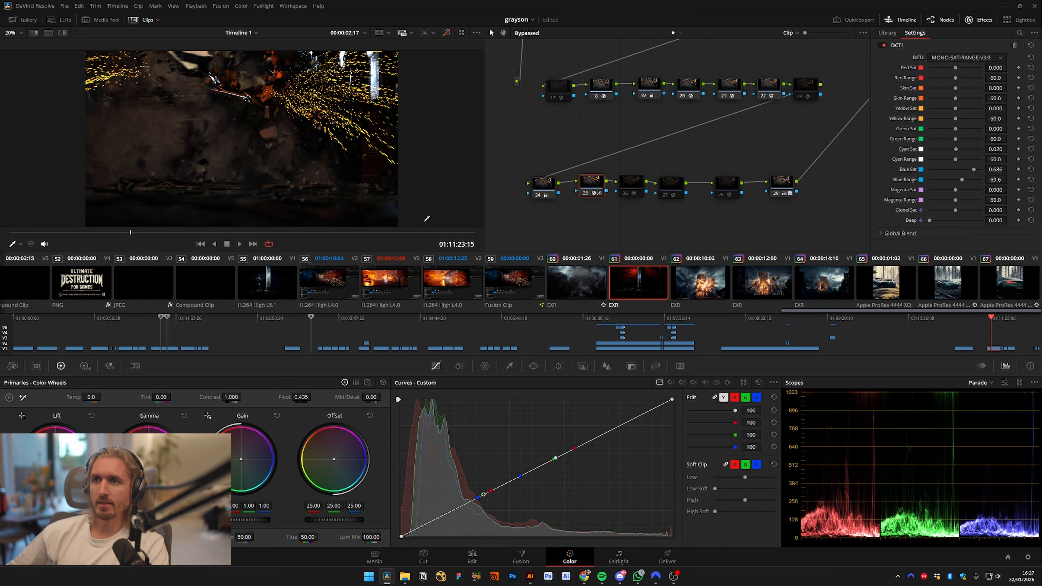
Go back to clip 60, inspect the lit house close up and in the enlarged viewer, and examine its grading nodes
{"action": "left_click", "coordinate": [581, 286]}
{"action": "left_click_drag", "start_coordinate": [234, 233], "coordinate": [275, 233]}
{"action": "scroll", "coordinate": [213, 193], "scroll_direction": "up", "scroll_amount": 5}
{"action": "left_click", "coordinate": [280, 158]}
{"action": "scroll", "coordinate": [280, 157], "scroll_direction": "down", "scroll_amount": 5}
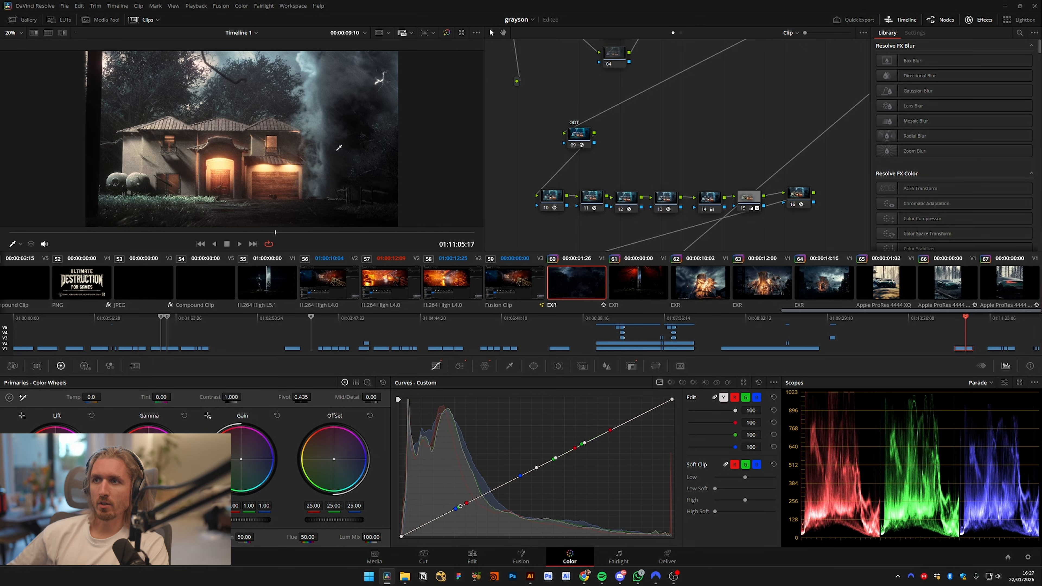
{"action": "key", "text": "alt+f"}
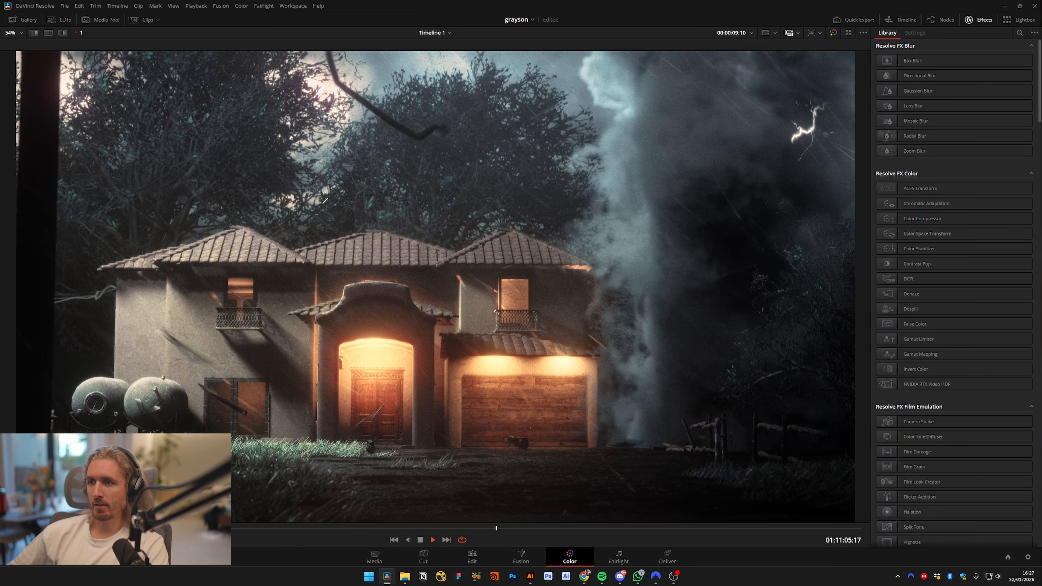
{"action": "key", "text": "alt+f"}
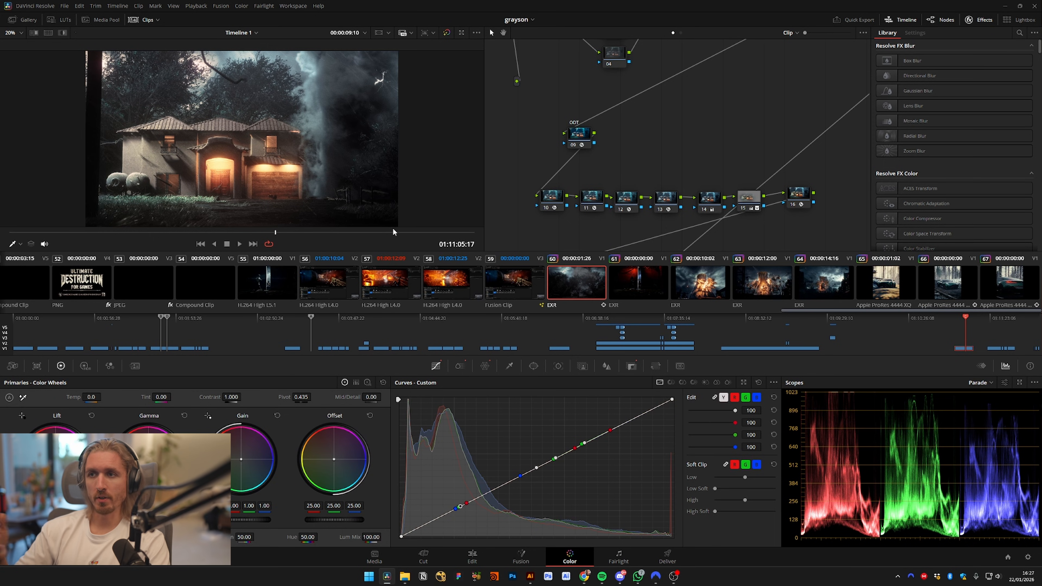
{"action": "scroll", "coordinate": [722, 159], "scroll_direction": "down", "scroll_amount": 2}
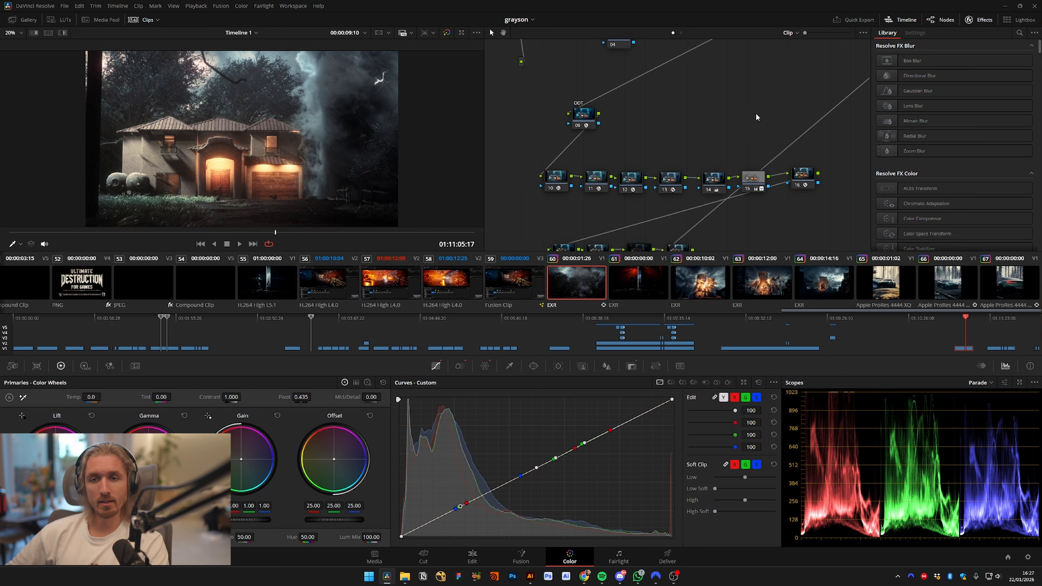
{"action": "scroll", "coordinate": [773, 134], "scroll_direction": "down", "scroll_amount": 3}
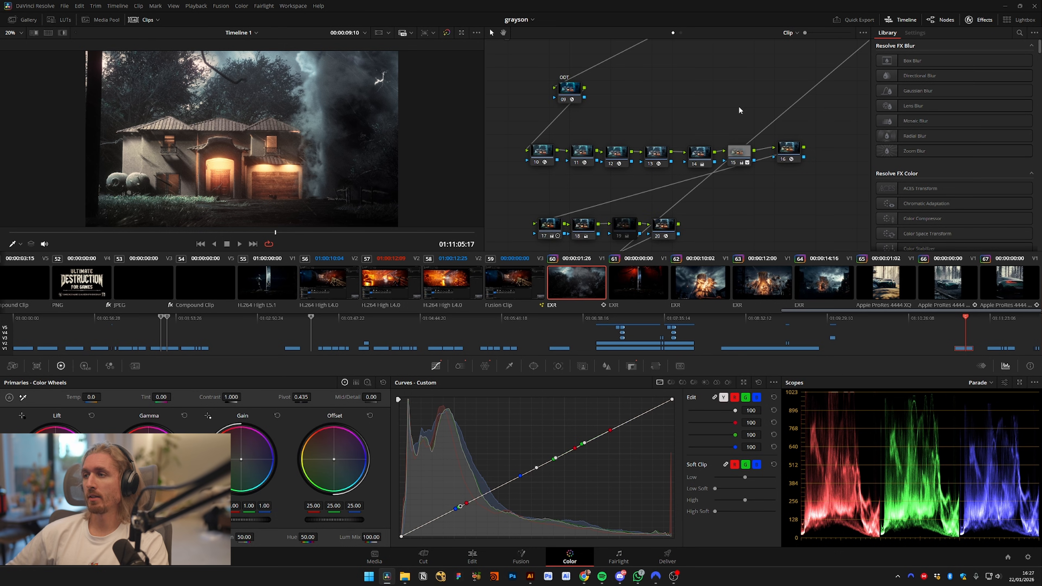
Open the "will car fx" project and play the sunset car and truck clip full screen
{"action": "left_click", "coordinate": [1007, 558]}
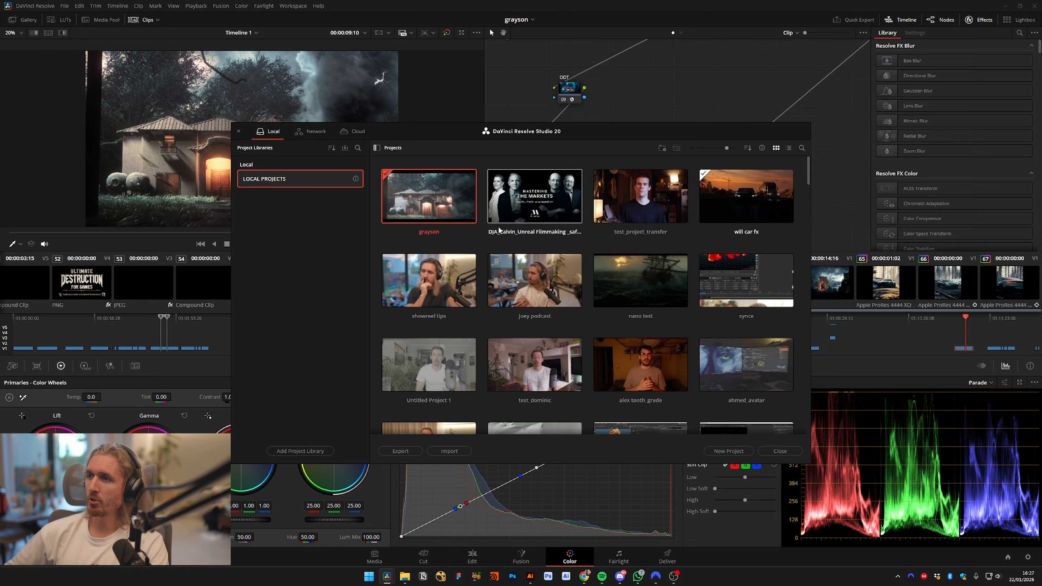
{"action": "double_click", "coordinate": [701, 199]}
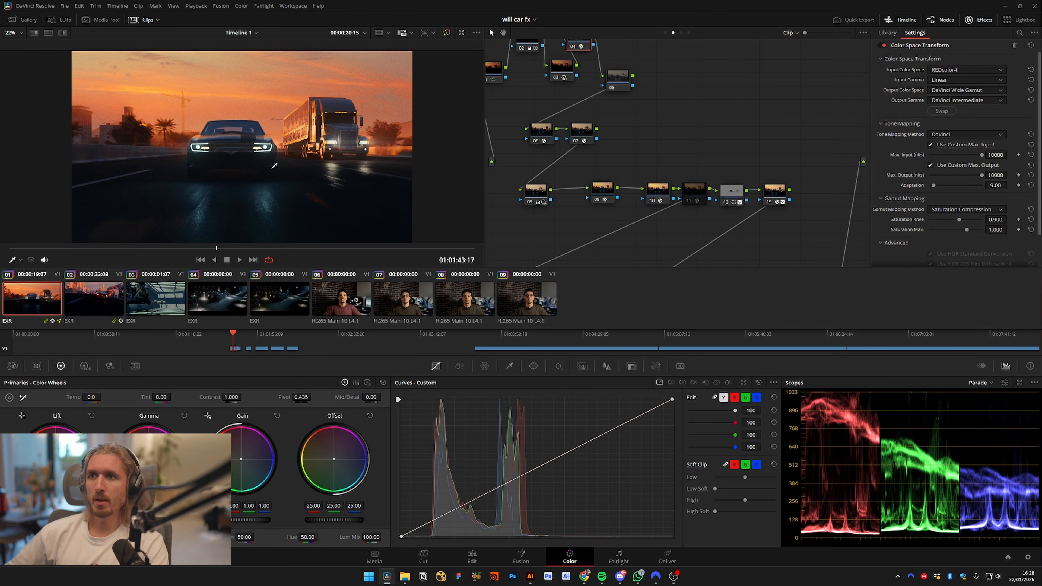
{"action": "key", "text": "ctrl+f"}
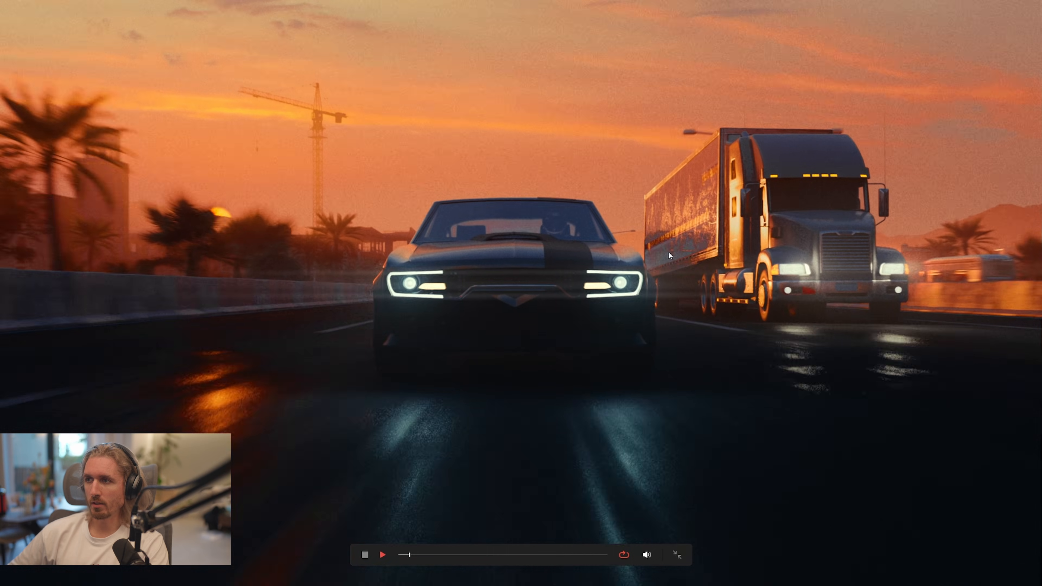
{"action": "key", "text": "Escape"}
Play clip 02 full screen and compare its grade versions 1 and 2, finishing on Version 1
{"action": "left_click", "coordinate": [144, 295]}
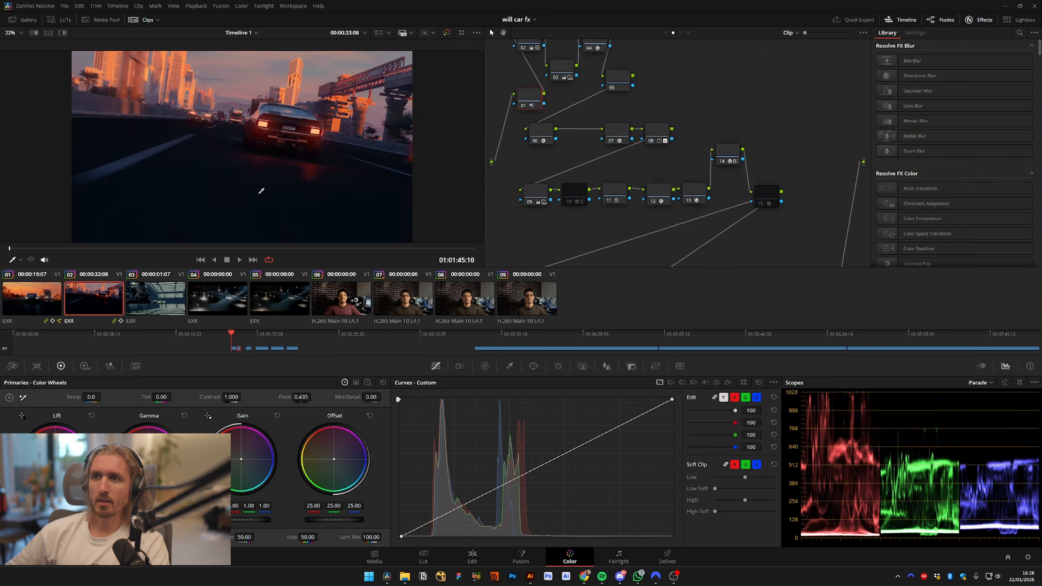
{"action": "key", "text": "ctrl+f"}
{"action": "key", "text": "space"}
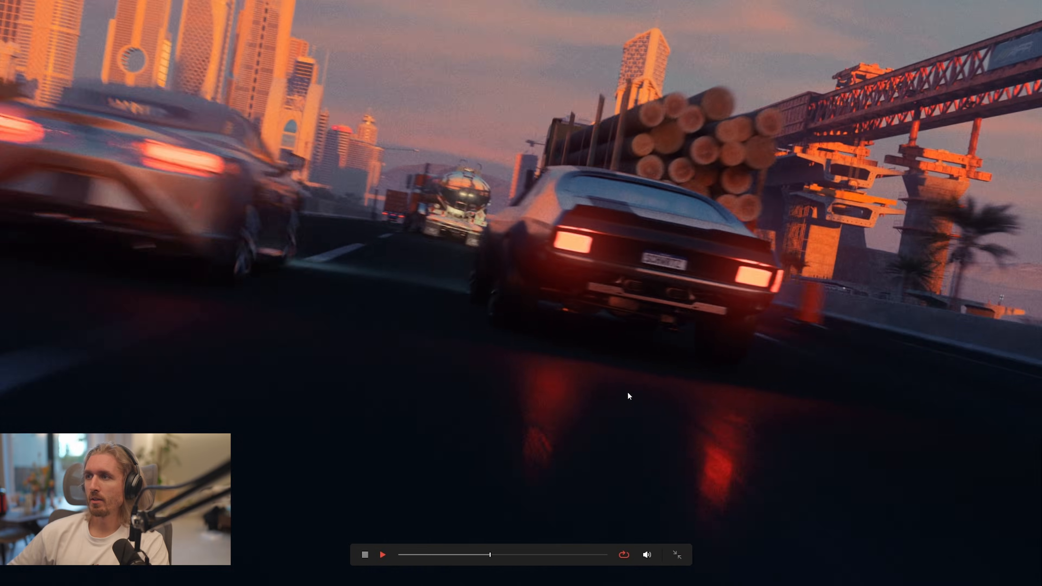
{"action": "key", "text": "space"}
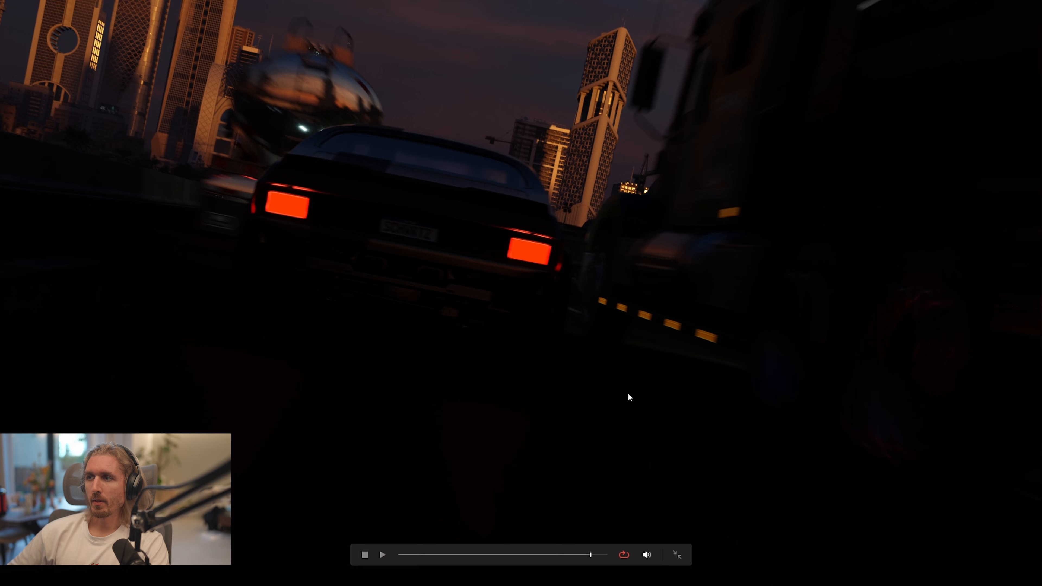
{"action": "key", "text": "ctrl+n"}
{"action": "key", "text": "ctrl+b"}
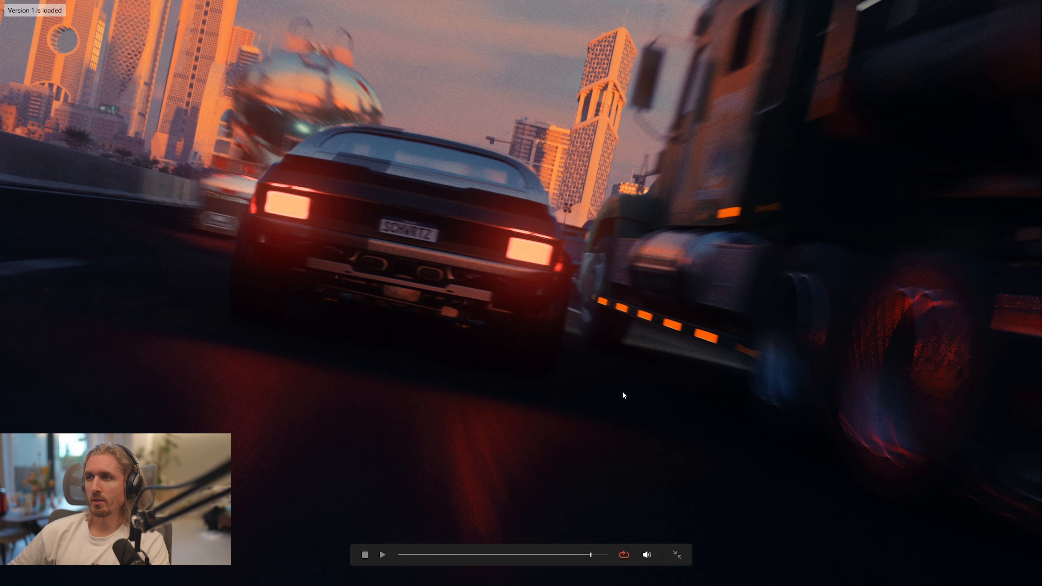
{"action": "key", "text": "ctrl+n"}
{"action": "key", "text": "ctrl+b"}
{"action": "key", "text": "ctrl+n"}
{"action": "key", "text": "space"}
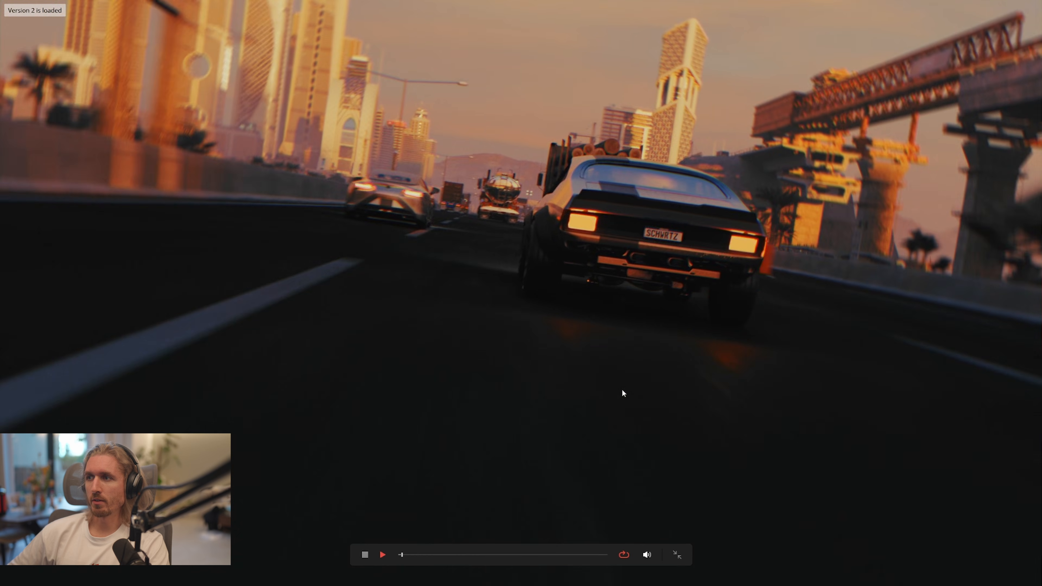
{"action": "key", "text": "ctrl+b"}
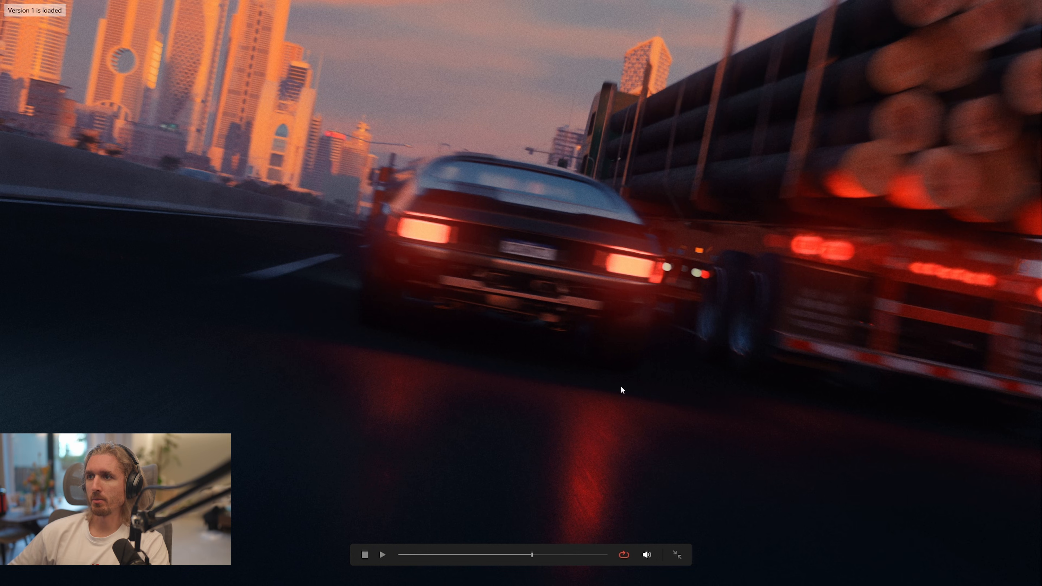
{"action": "key", "text": "Escape"}
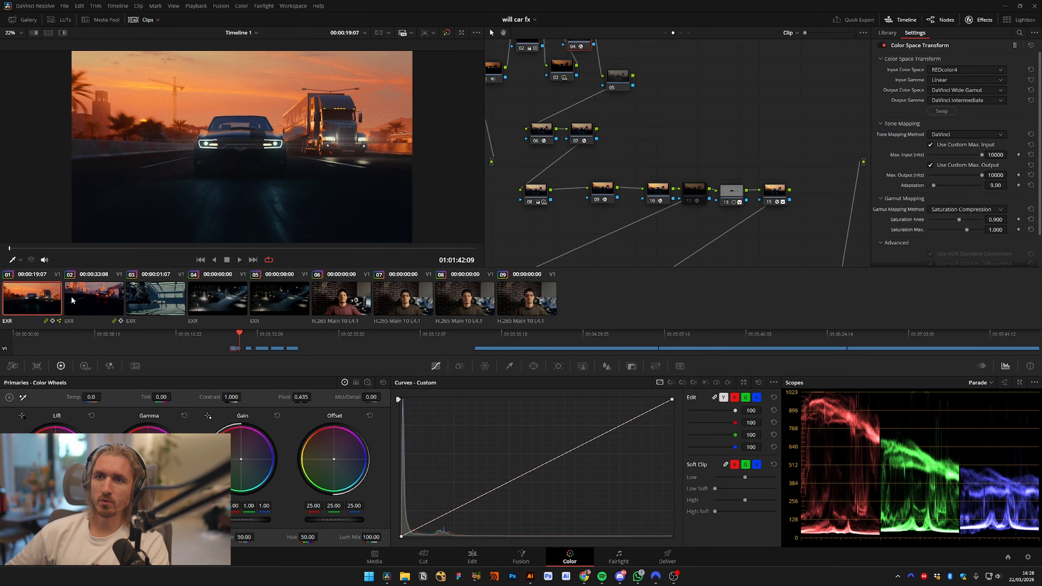
View clip 01 full screen, compare its grade versions including Version 4, and play it with Version 2 loaded
{"action": "key", "text": "ctrl+f"}
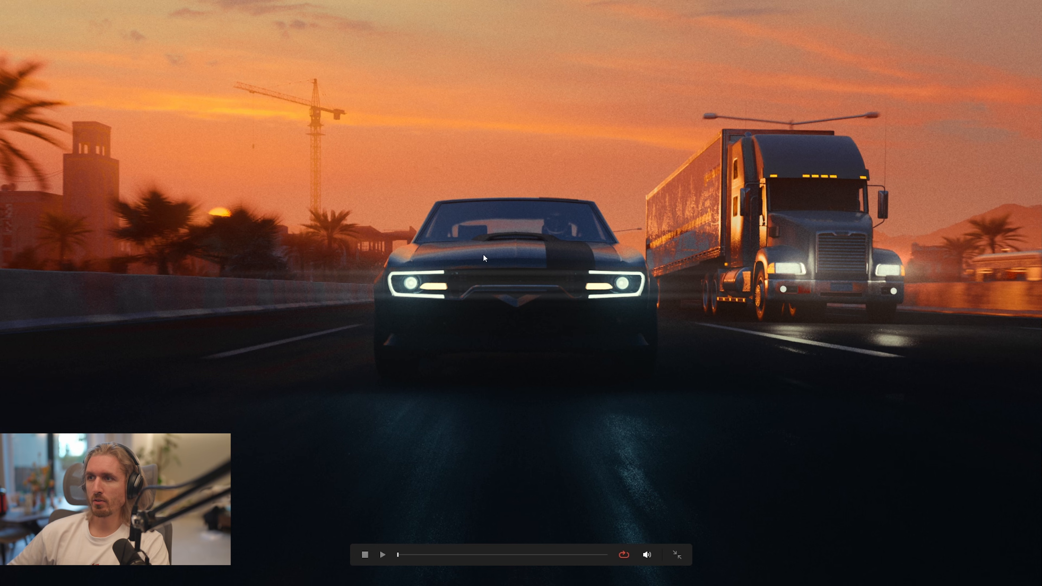
{"action": "key", "text": "ctrl+b"}
{"action": "key", "text": "ctrl+b"}
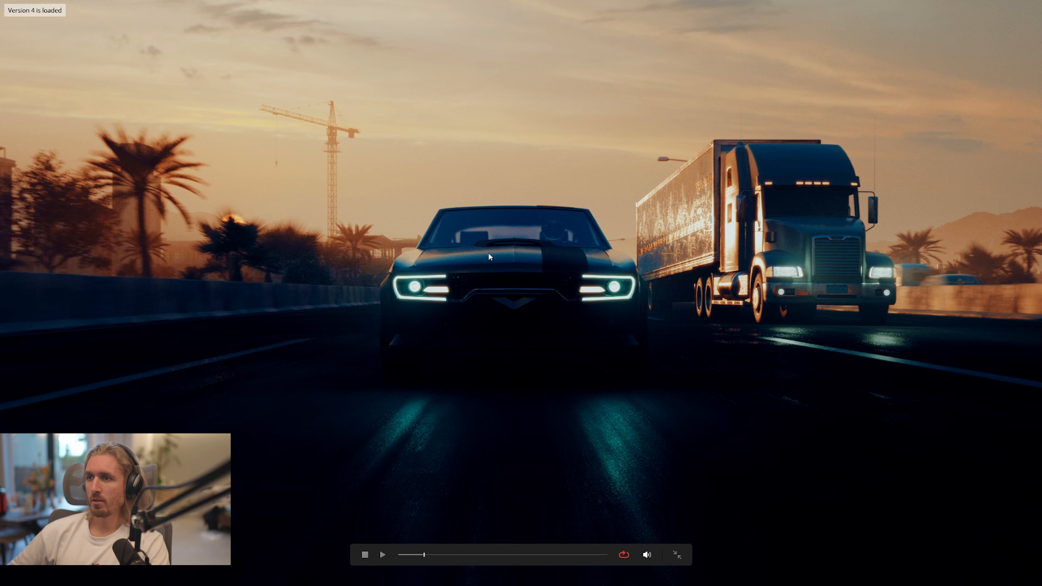
{"action": "key", "text": "ctrl+b"}
{"action": "key", "text": "ctrl+b"}
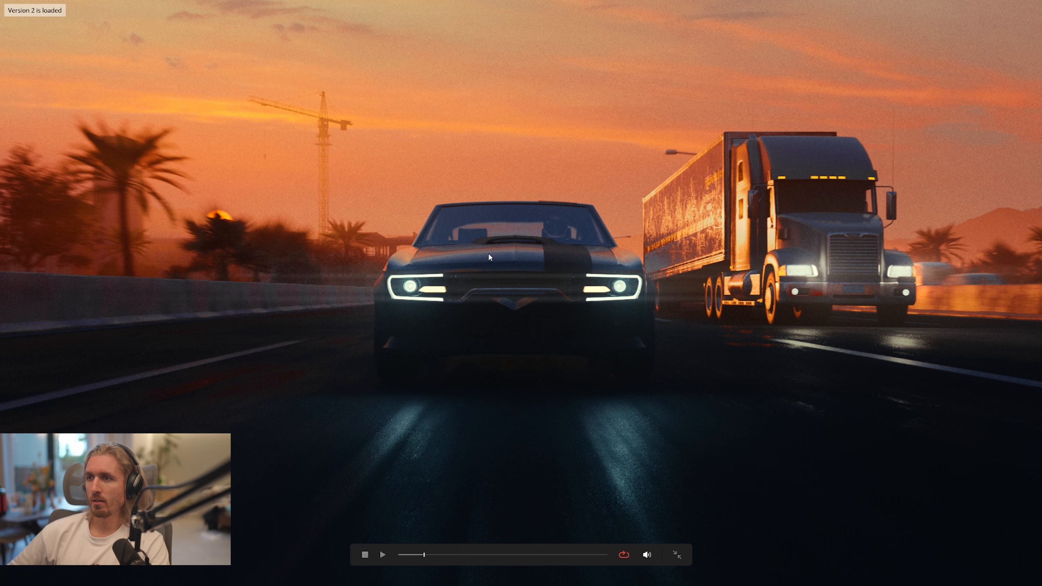
{"action": "key", "text": "space"}
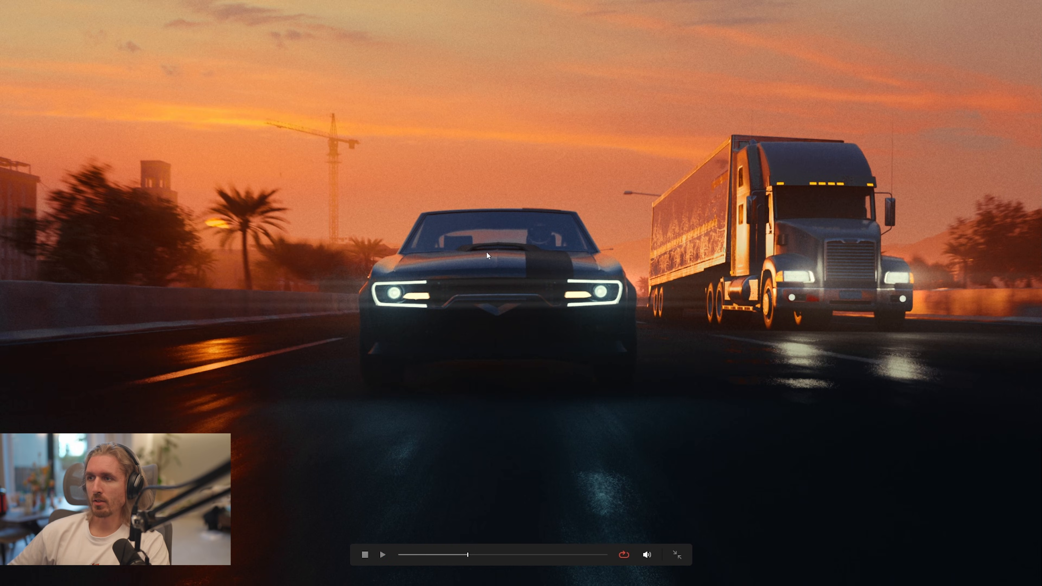
{"action": "key", "text": "Escape"}
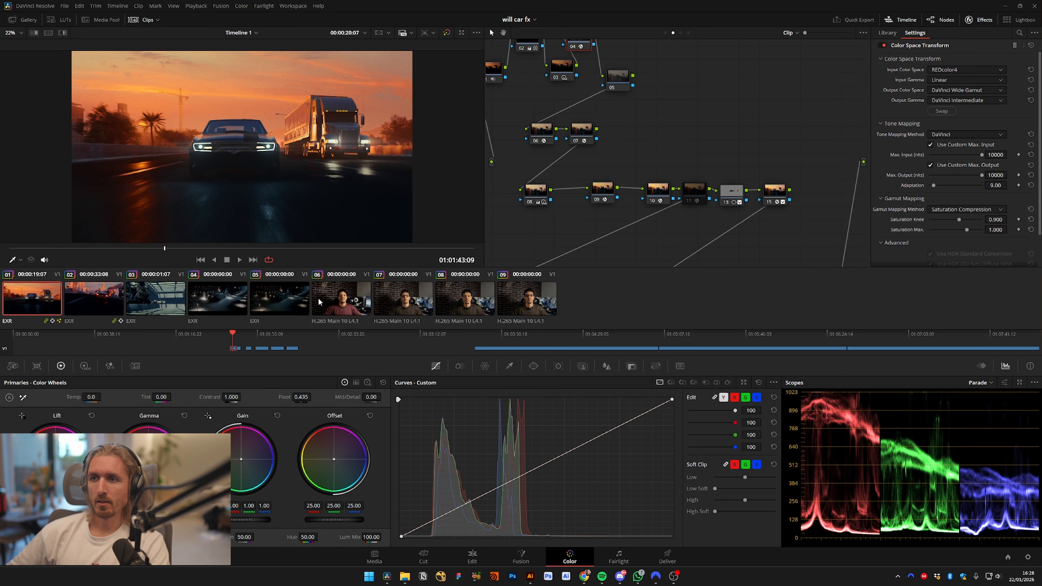
Scrub through the smoky night street shot in clip 05 and view it full screen
{"action": "left_click", "coordinate": [305, 306]}
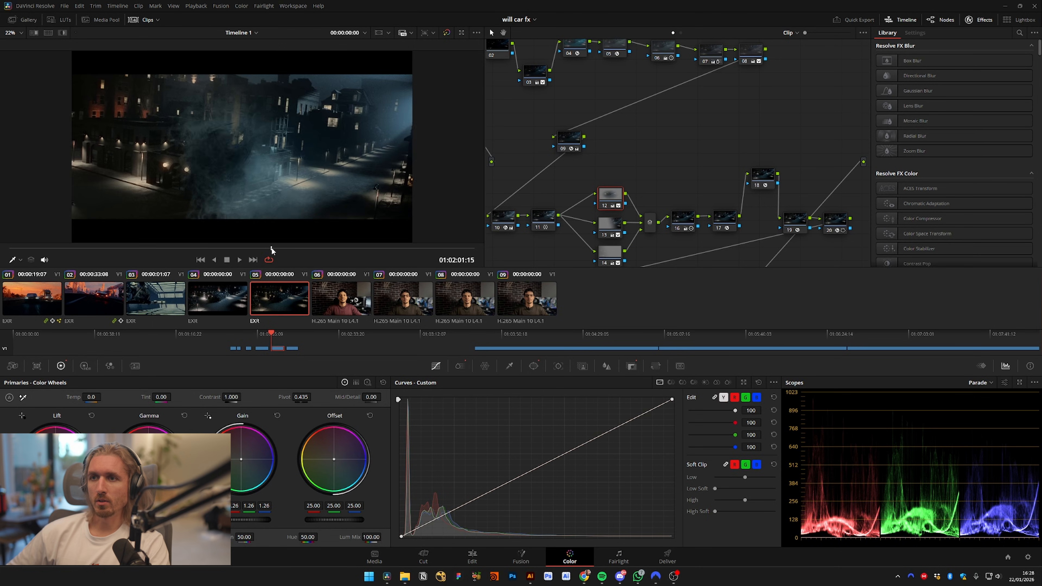
{"action": "left_click_drag", "start_coordinate": [271, 248], "coordinate": [103, 265]}
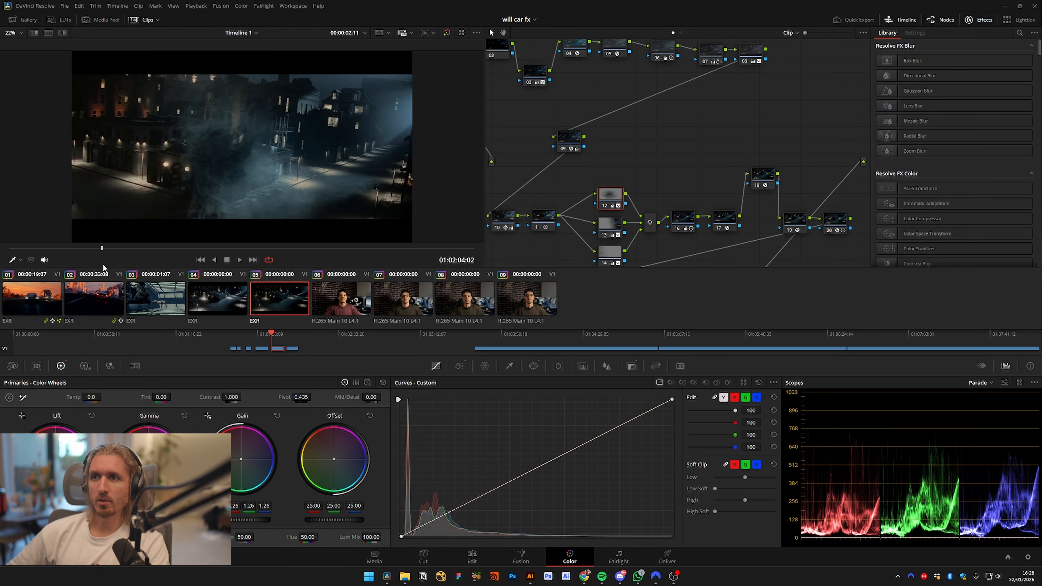
{"action": "key", "text": "p"}
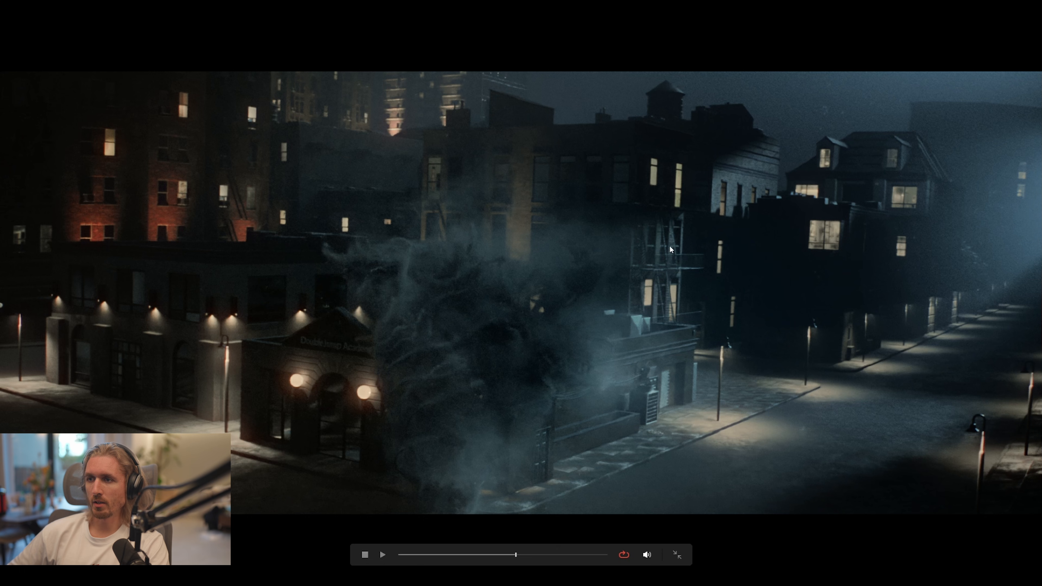
{"action": "key", "text": "p"}
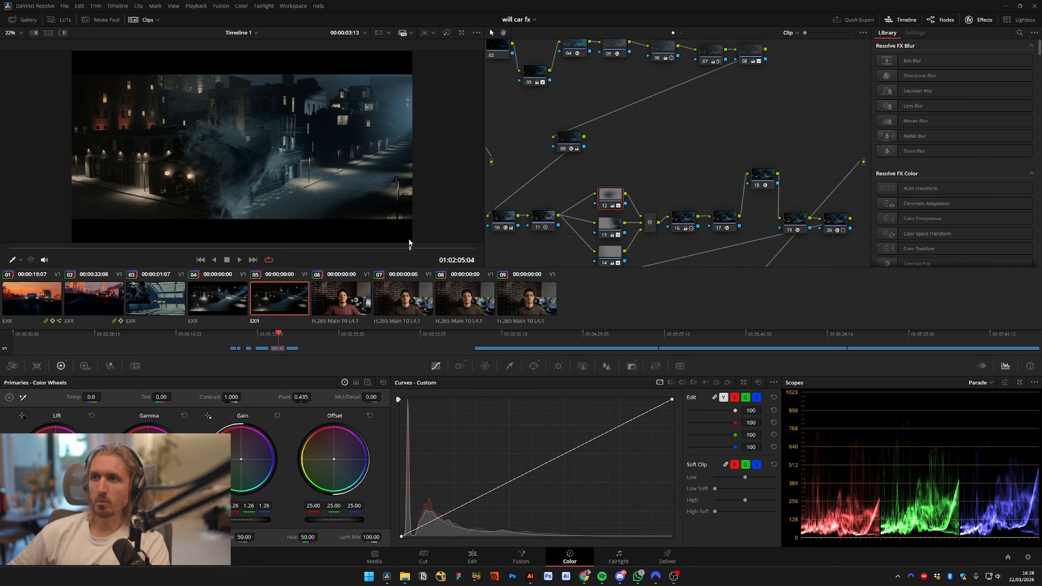
{"action": "left_click_drag", "start_coordinate": [409, 242], "coordinate": [190, 250]}
{"action": "key", "text": "Up"}
{"action": "left_click", "coordinate": [276, 297]}
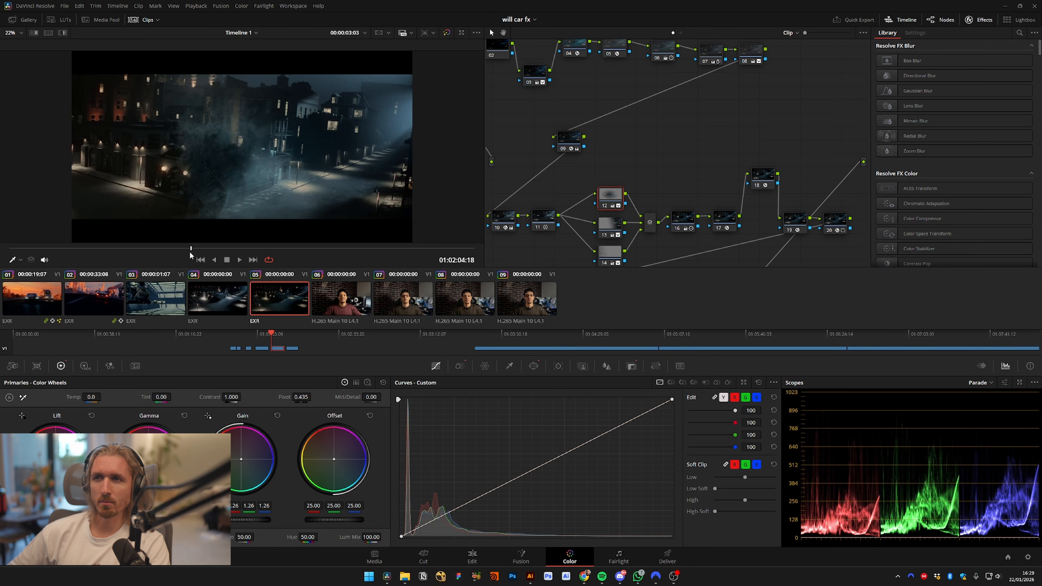
Add a new serial node at the end of clip 05's node chain, after node 32
{"action": "left_click_drag", "start_coordinate": [587, 129], "coordinate": [477, 78]}
{"action": "left_click_drag", "start_coordinate": [619, 246], "coordinate": [758, 105]}
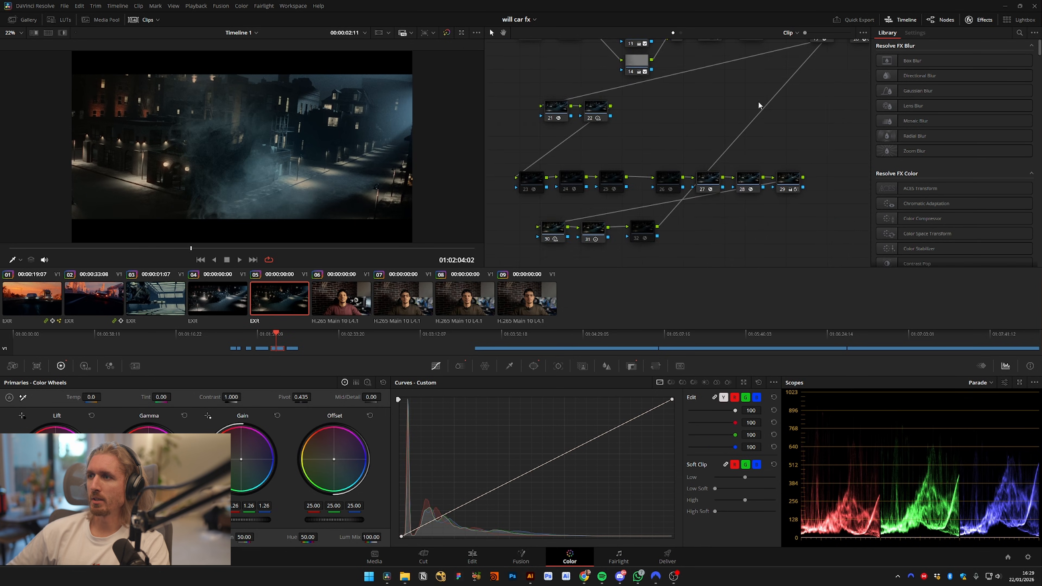
{"action": "left_click", "coordinate": [683, 231]}
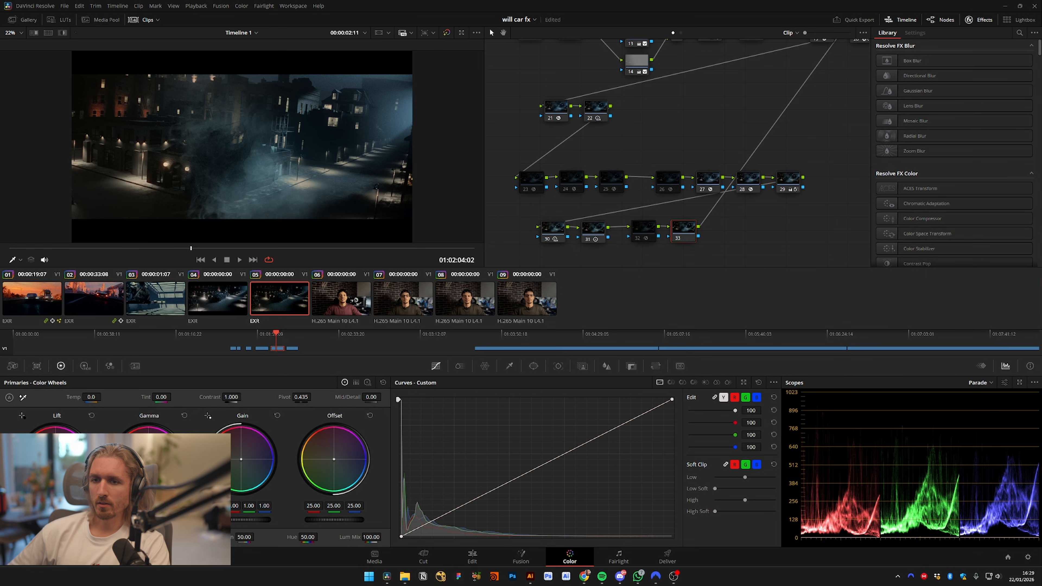
Test a strong saturation boost on node 33 of clip 05, bring it back down, check the shot full screen, and save the project
{"action": "left_click_drag", "start_coordinate": [53, 537], "coordinate": [12, 536]}
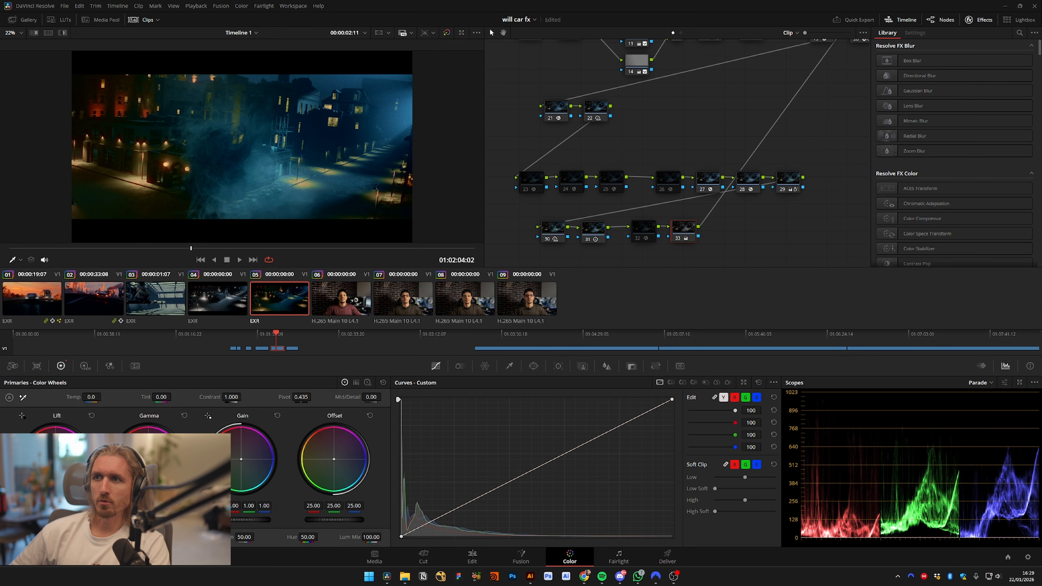
{"action": "left_click_drag", "start_coordinate": [77, 537], "coordinate": [45, 537]}
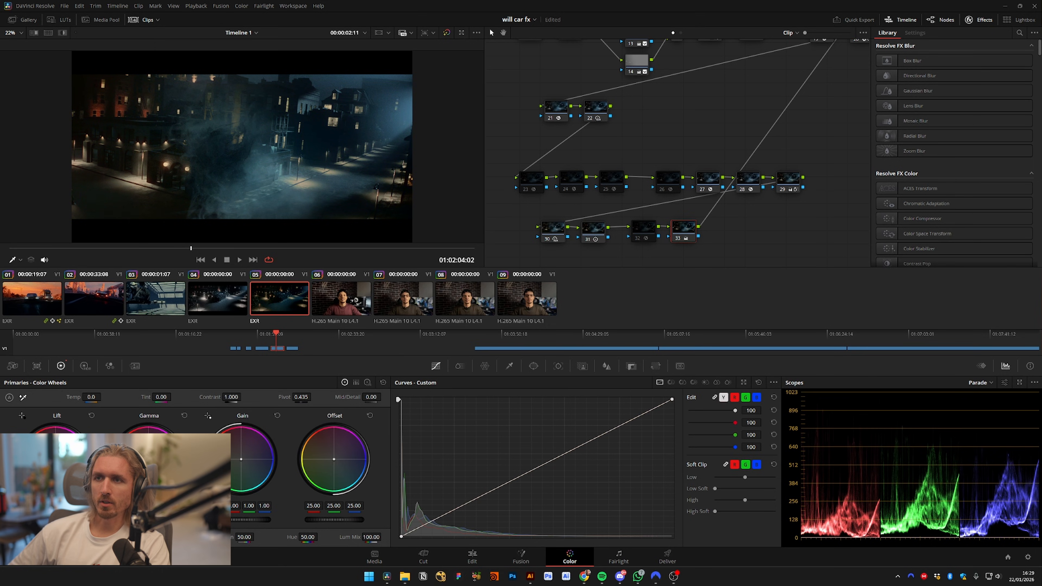
{"action": "key", "text": "ctrl+f"}
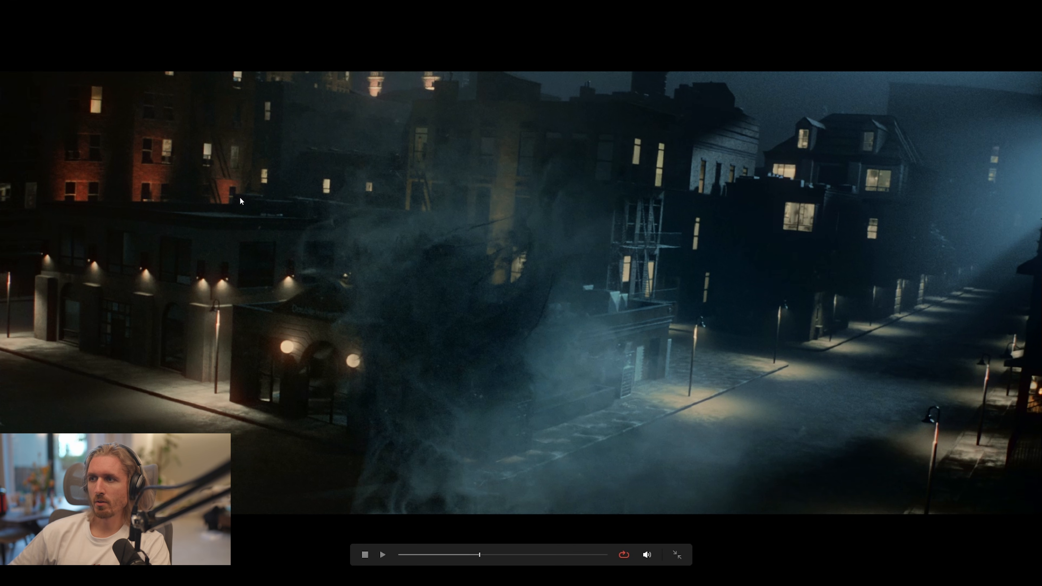
{"action": "key", "text": "Escape"}
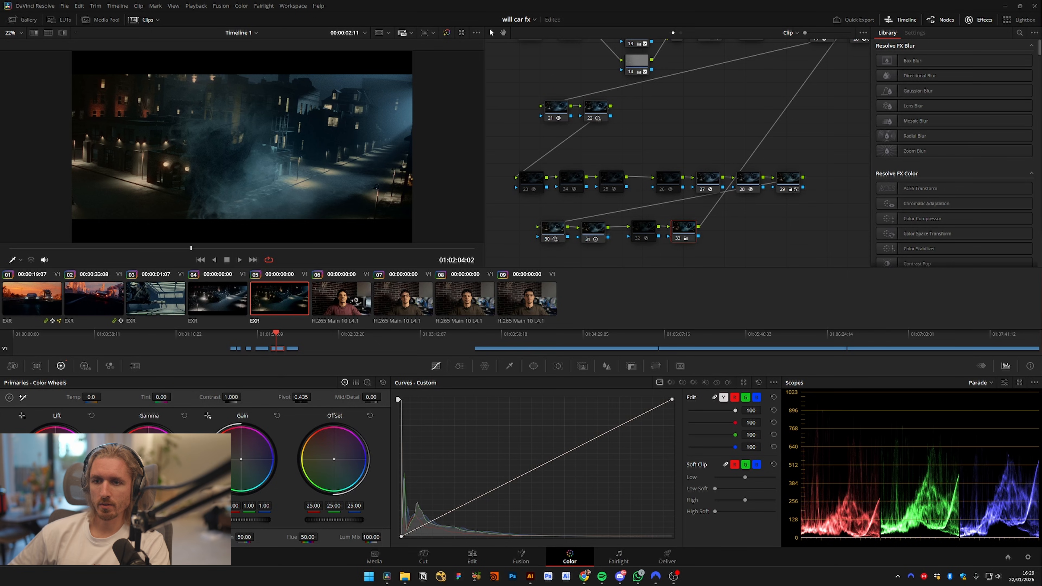
{"action": "key", "text": "ctrl+s"}
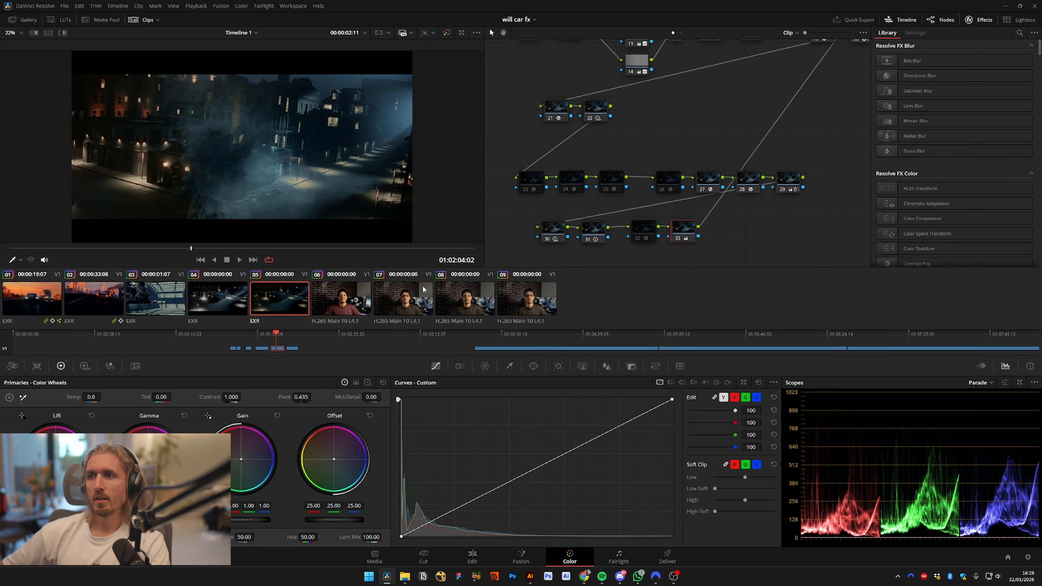
Add a serial node after node 33 and apply the DCTL effect to it with MONO-SAT-RANGE-v3.0 loaded
{"action": "key", "text": "alt+s"}
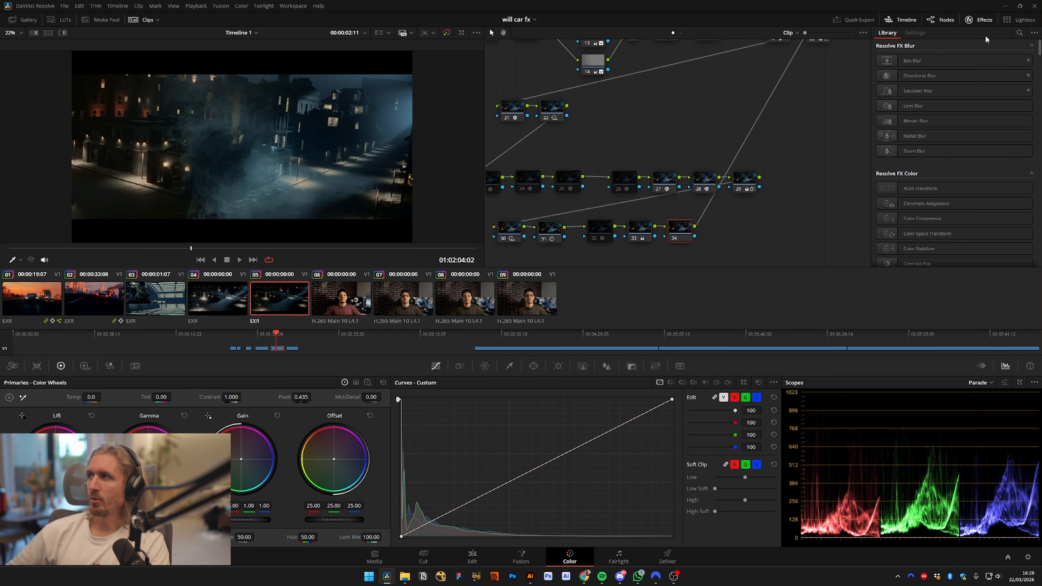
{"action": "left_click", "coordinate": [1020, 32]}
{"action": "type", "text": "dc"}
{"action": "left_click_drag", "start_coordinate": [923, 81], "coordinate": [683, 231]}
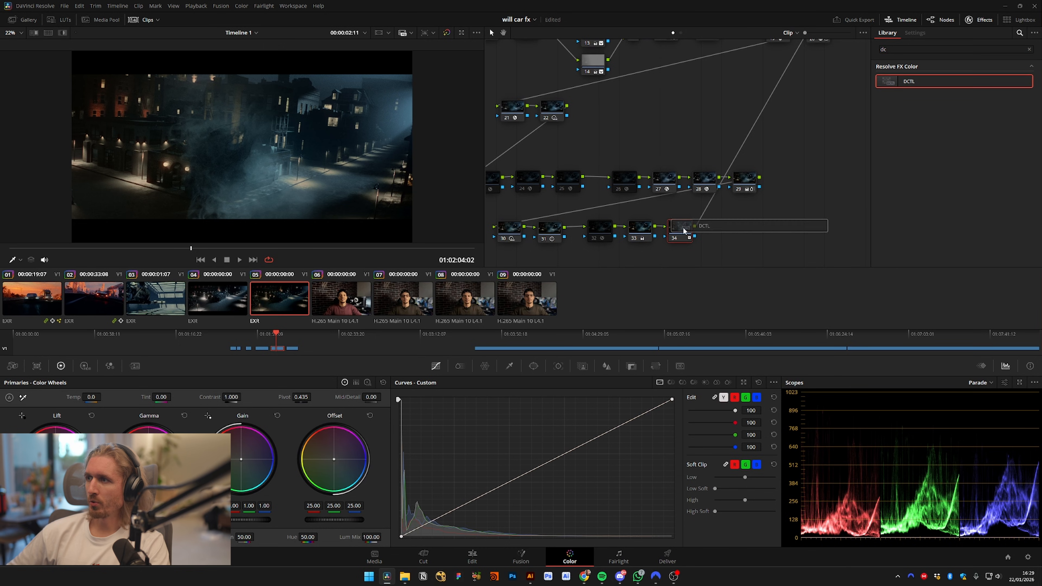
{"action": "double_click", "coordinate": [902, 84]}
{"action": "left_click", "coordinate": [948, 79]}
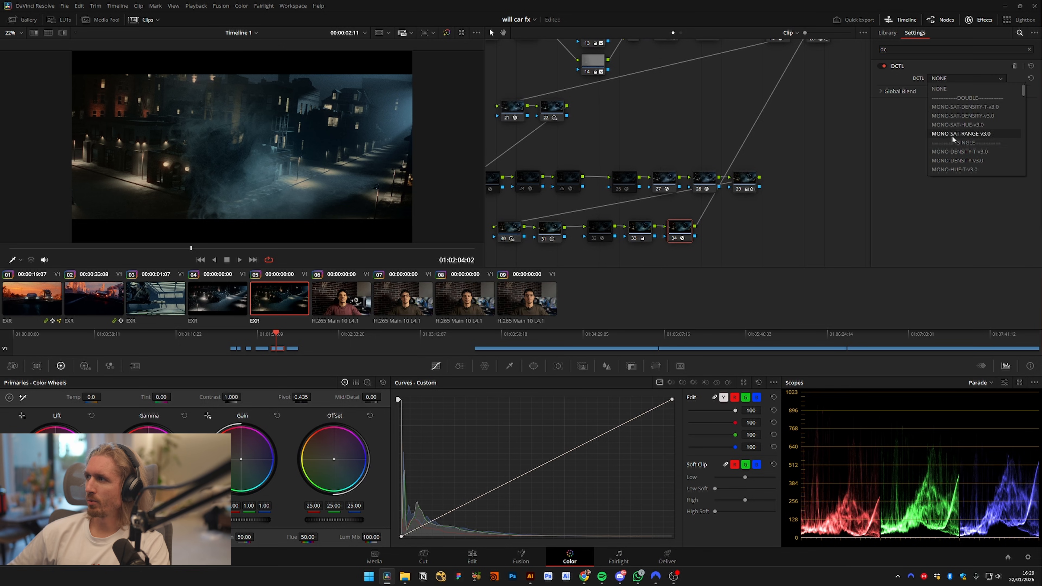
{"action": "left_click", "coordinate": [952, 134]}
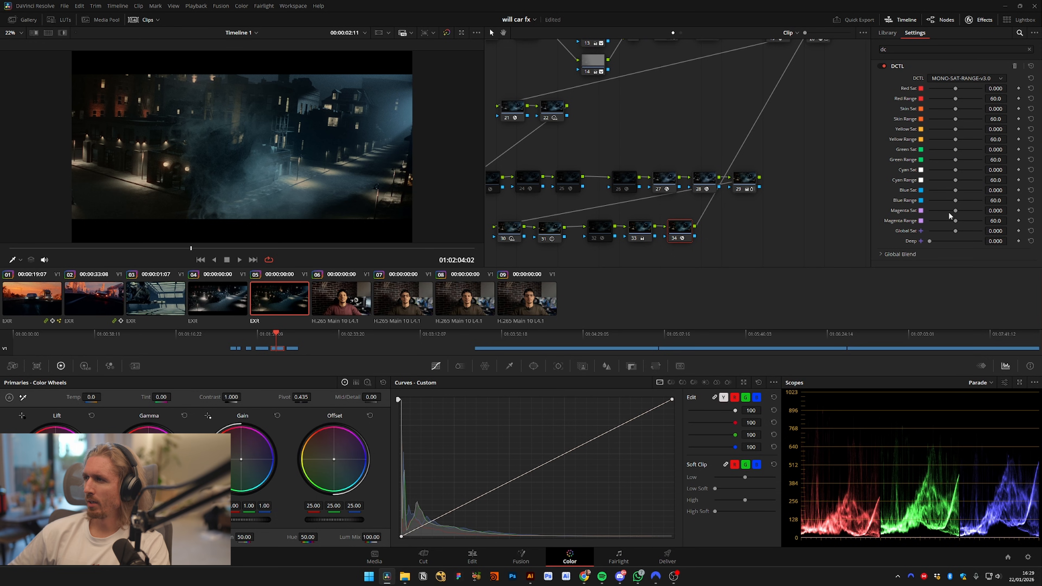
Try a Global Sat of 1.000 in node 34's DCTL settings and delete that node
{"action": "left_click_drag", "start_coordinate": [983, 234], "coordinate": [984, 233]}
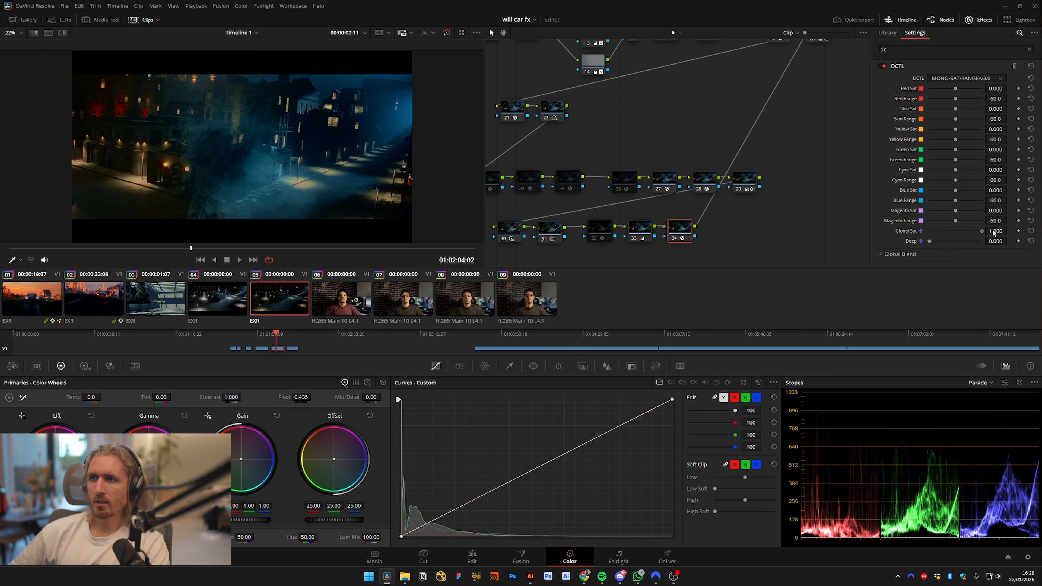
{"action": "double_click", "coordinate": [974, 231]}
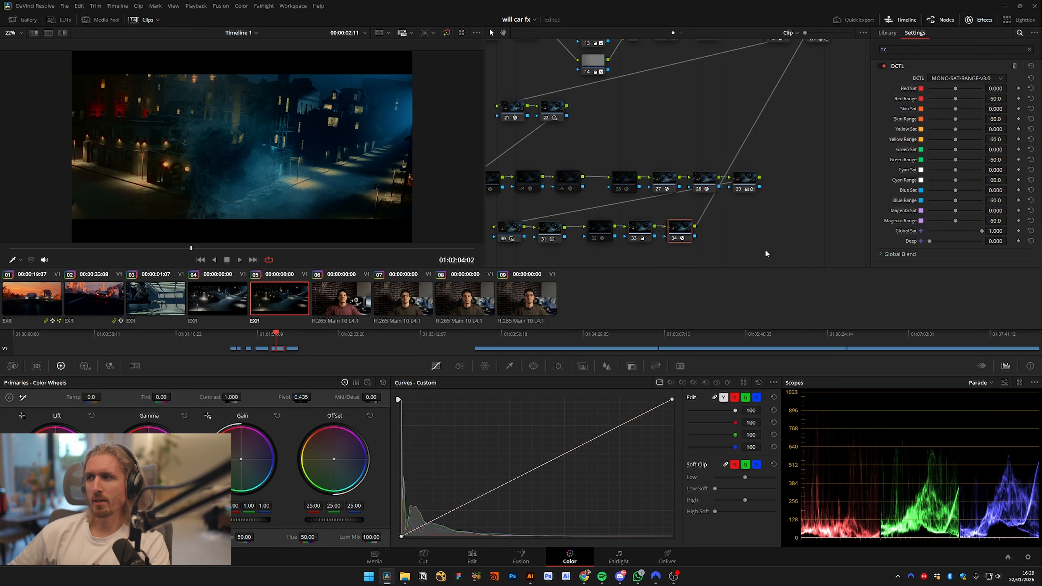
{"action": "key", "text": "Delete"}
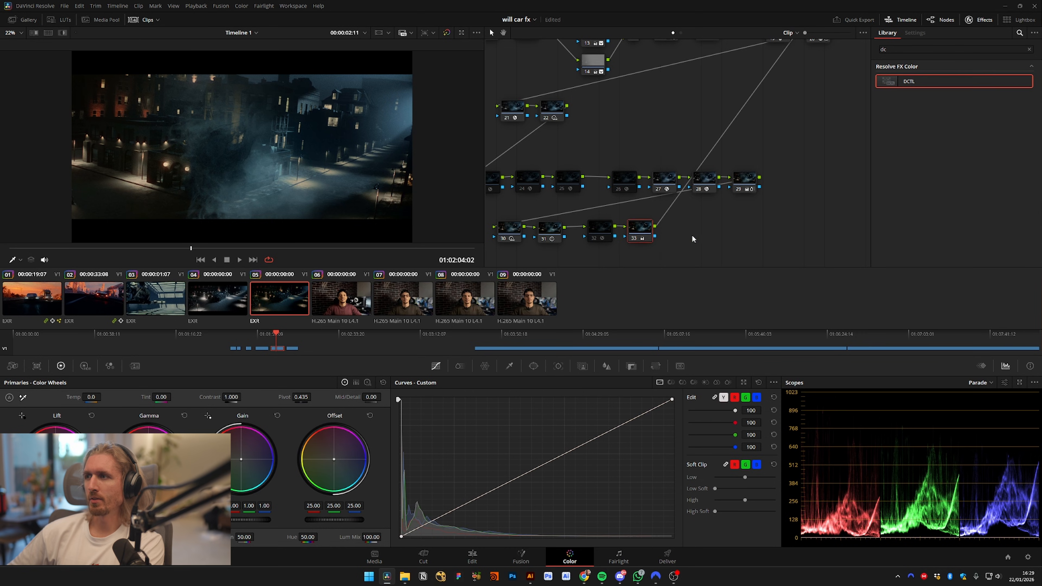
Try a ColorSlice density of about -0.72 on node 33 and undo the change
{"action": "left_click", "coordinate": [459, 365]}
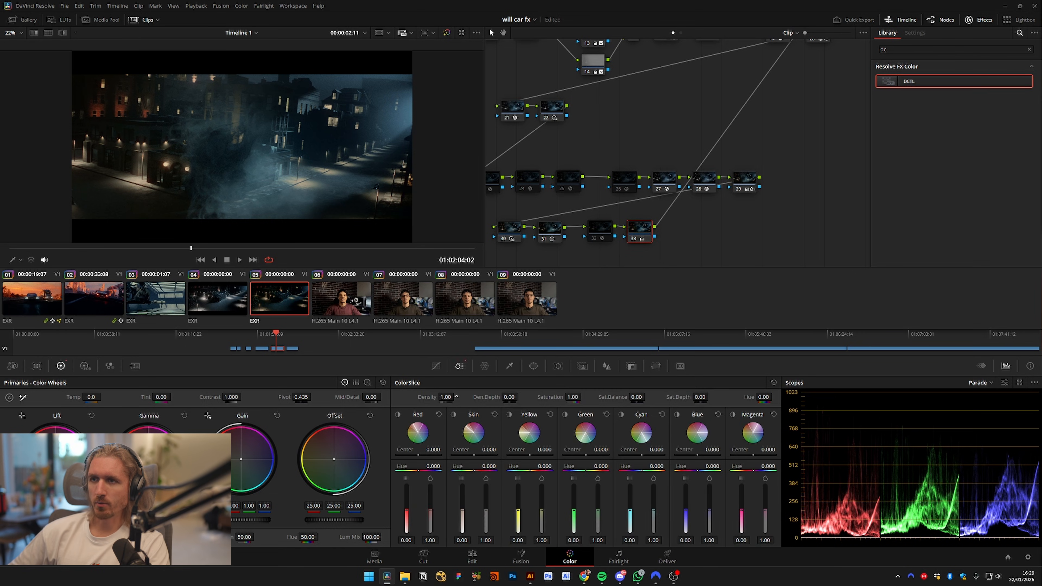
{"action": "left_click_drag", "start_coordinate": [456, 397], "coordinate": [503, 316]}
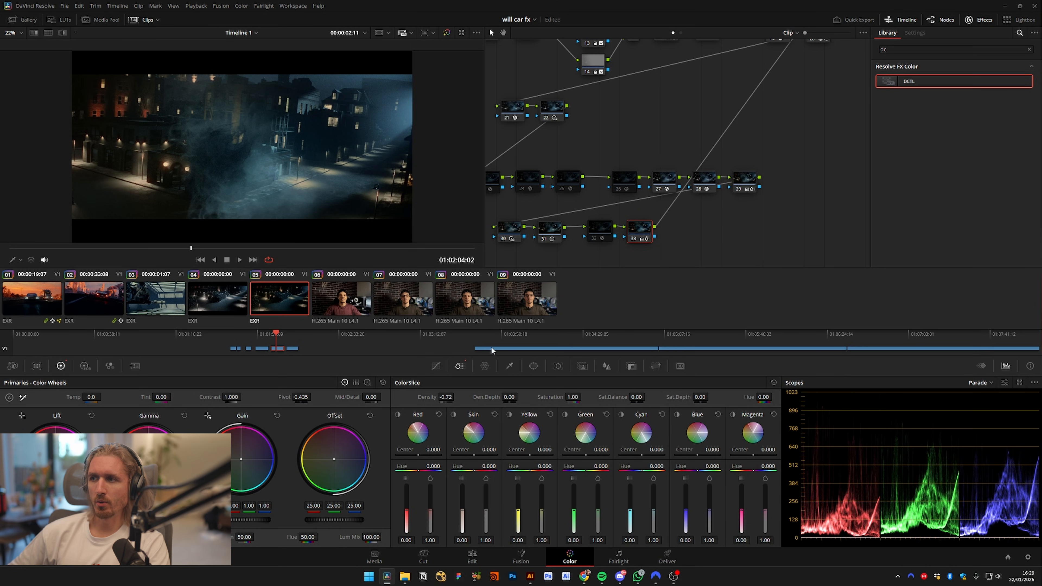
{"action": "key", "text": "ctrl+z"}
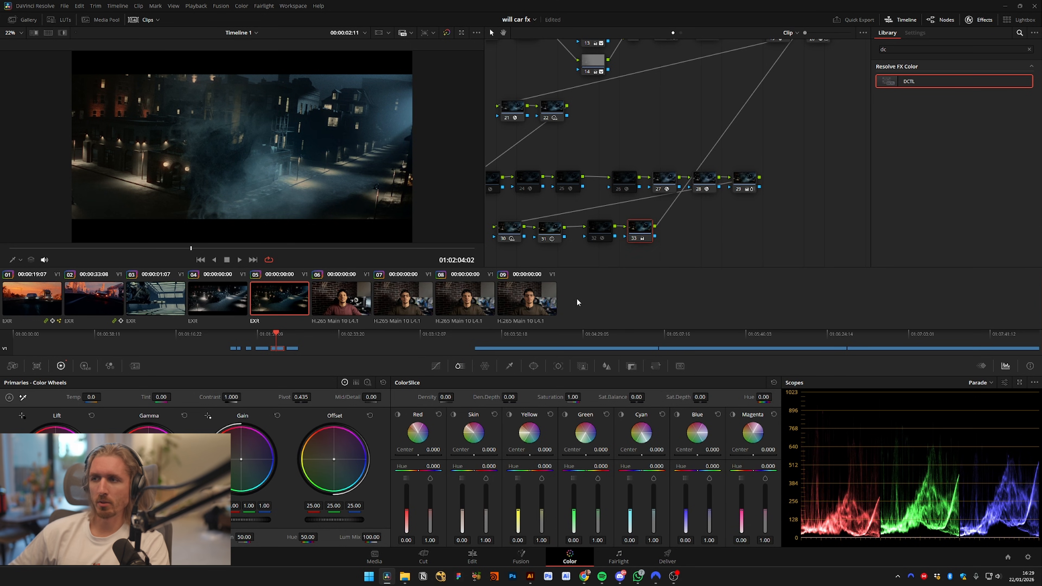
Go to the talking-head interview in clip 07 and play it full screen
{"action": "left_click", "coordinate": [339, 310]}
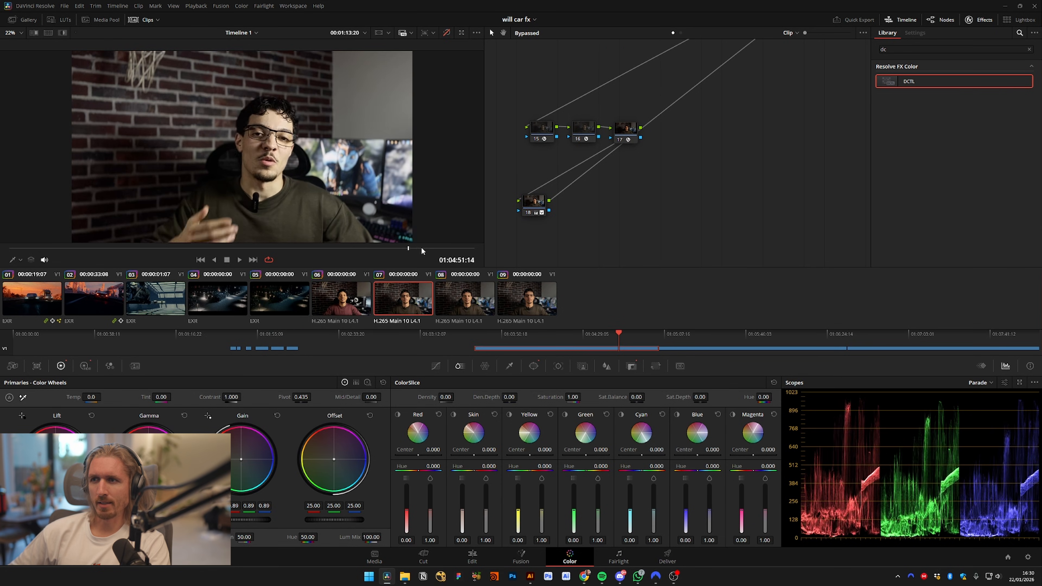
{"action": "key", "text": "ctrl+f"}
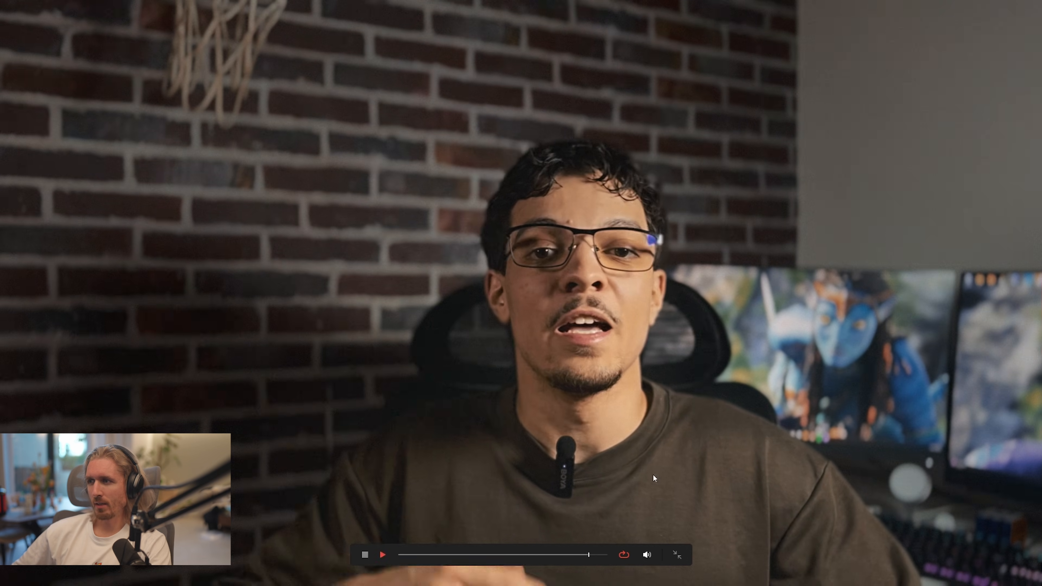
{"action": "key", "text": "Escape"}
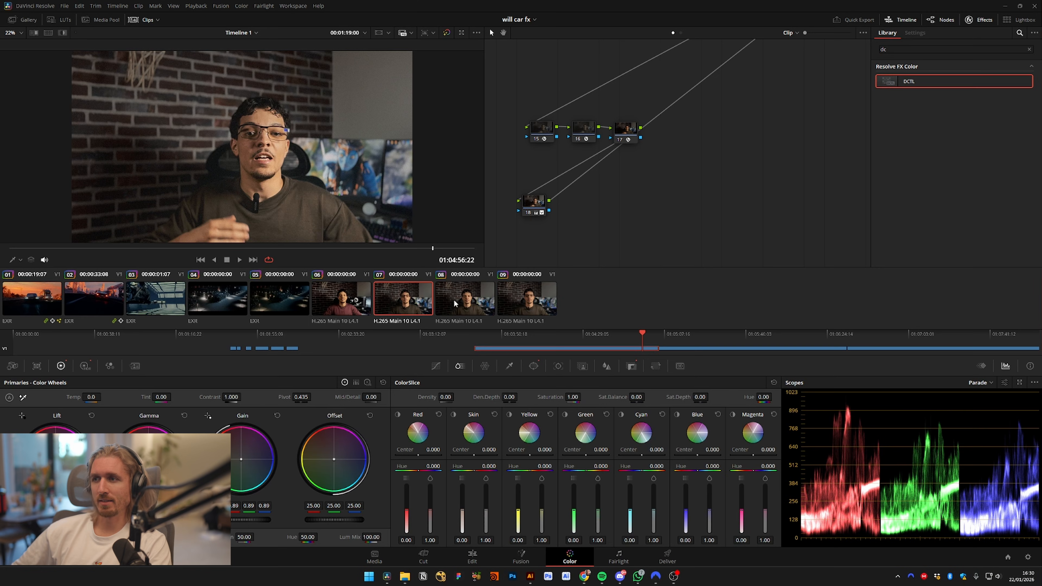
Scrub clip 08 to about 01:06:07:18, view it full screen, and compare it with its grade bypassed
{"action": "left_click_drag", "start_coordinate": [325, 248], "coordinate": [339, 248]}
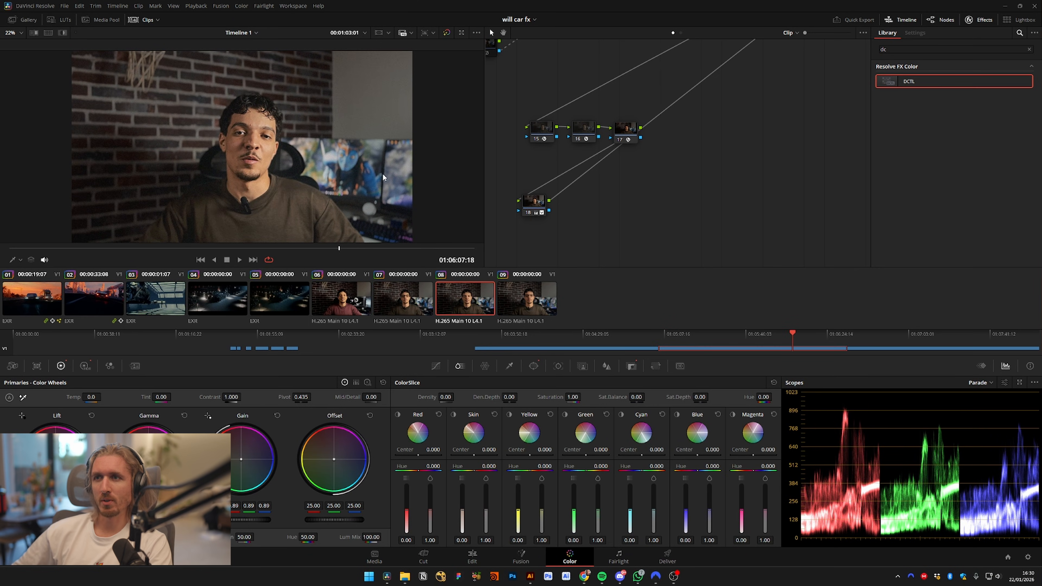
{"action": "key", "text": "ctrl+f"}
{"action": "key", "text": "Escape"}
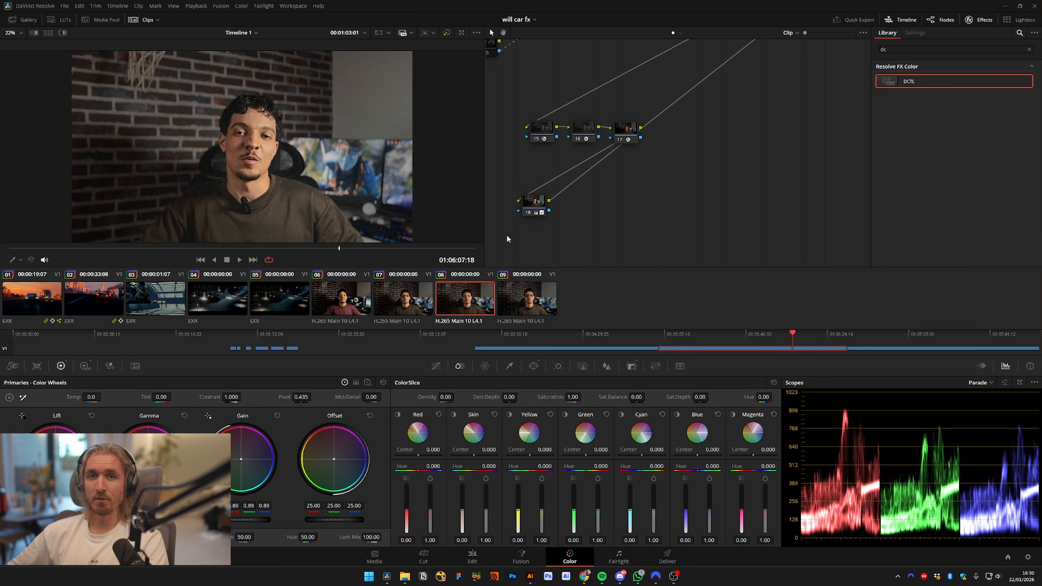
{"action": "left_click_drag", "start_coordinate": [541, 161], "coordinate": [555, 166]}
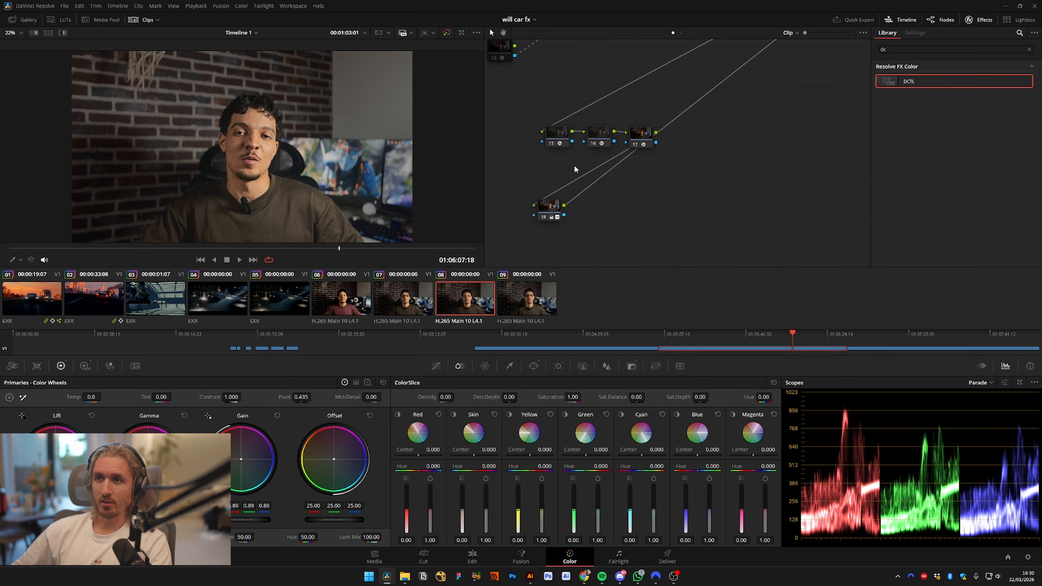
{"action": "key", "text": "shift+d"}
{"action": "key", "text": "shift+d"}
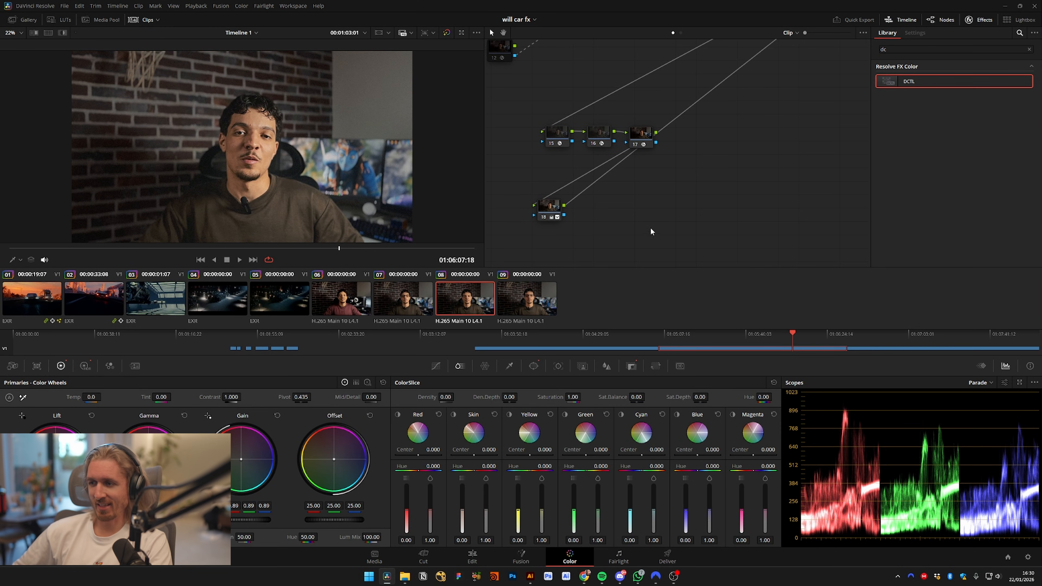
Scrub the sailing-ship project's edit timeline to about 01:21:18:20 and compare that shot full screen with and without its grade
{"action": "left_click", "coordinate": [472, 558]}
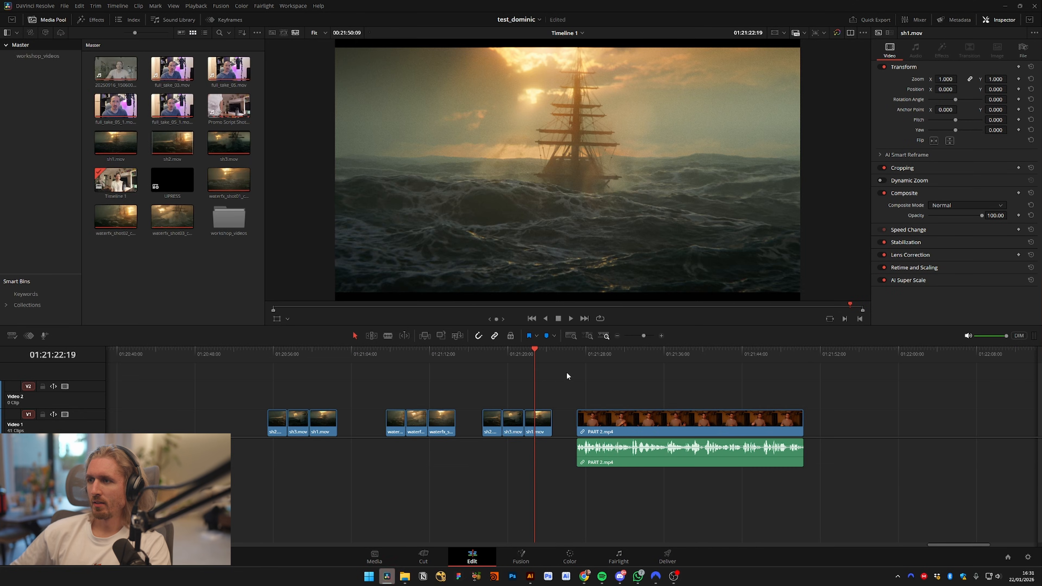
{"action": "left_click_drag", "start_coordinate": [516, 354], "coordinate": [494, 362]}
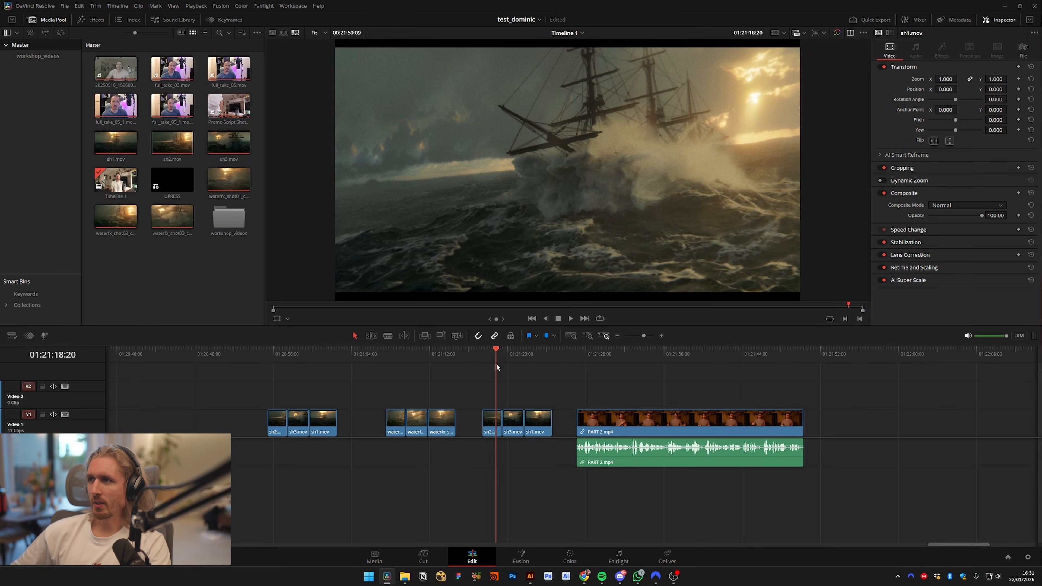
{"action": "key", "text": "p"}
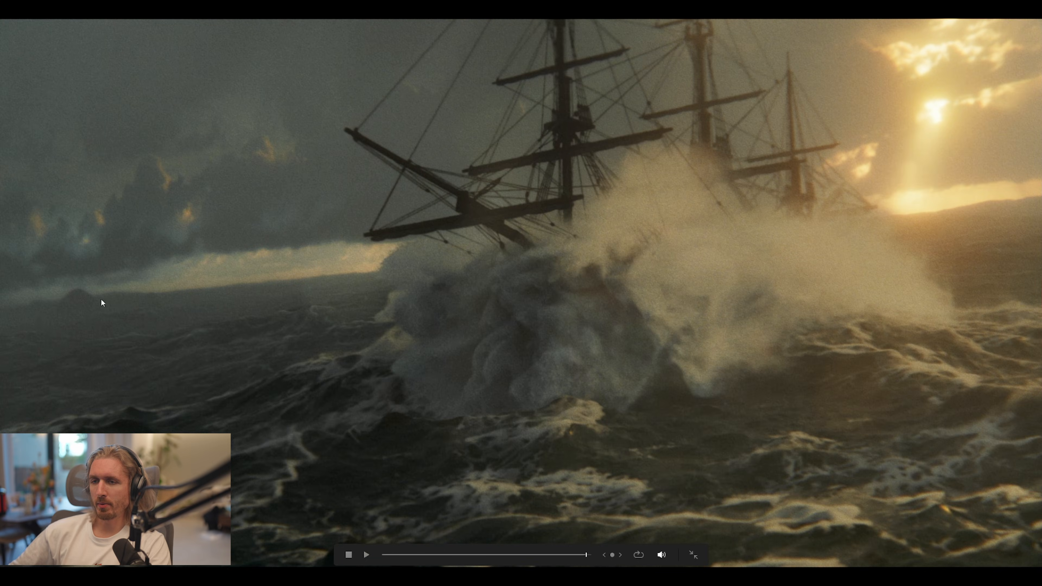
{"action": "key", "text": "shift+d"}
{"action": "key", "text": "shift+d"}
{"action": "key", "text": "Escape"}
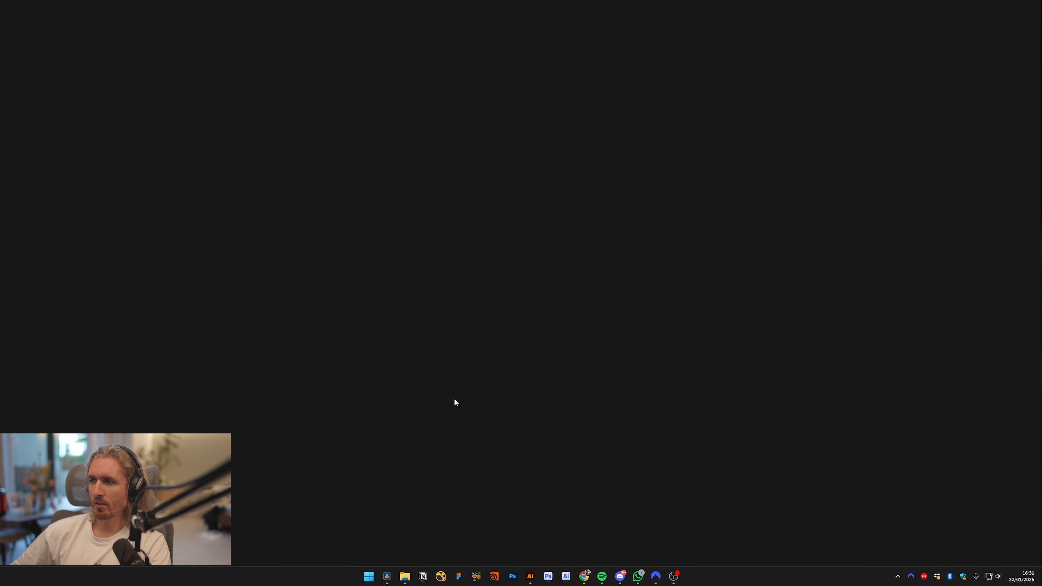
Open the museum_explosion_grade copy project and play and scrub the last museum_aces clip with and without its grade
{"action": "left_click", "coordinate": [404, 354]}
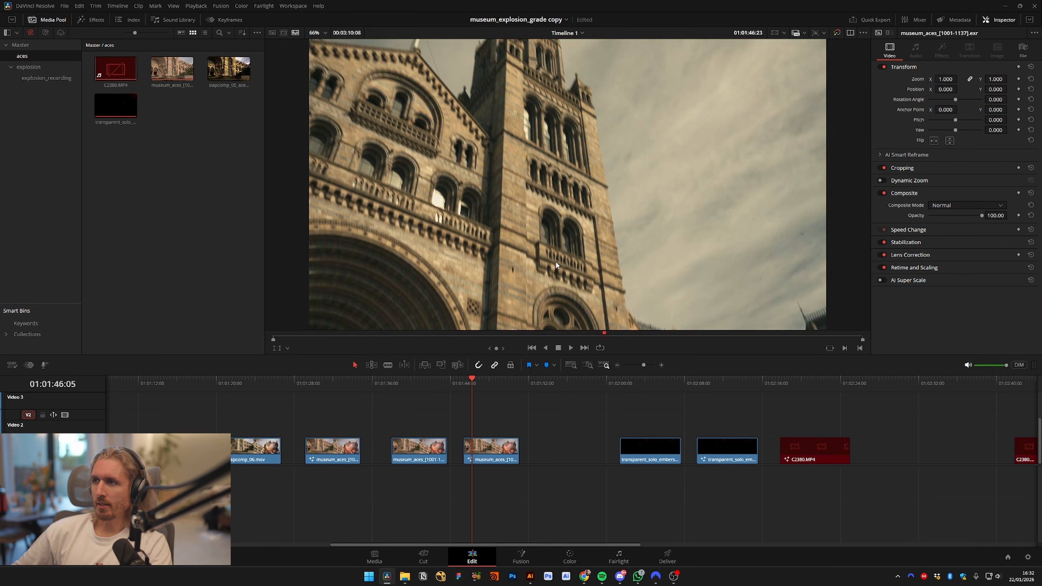
{"action": "key", "text": "space"}
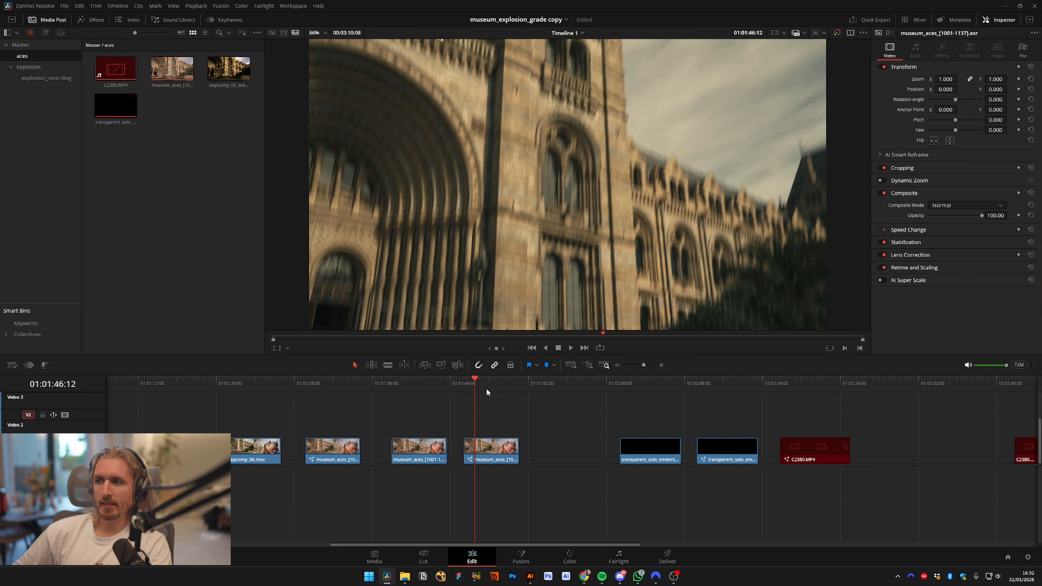
{"action": "mouse_move", "coordinate": [486, 388]}
{"action": "left_mouse_down"}
{"action": "mouse_move", "coordinate": [496, 385]}
{"action": "mouse_move", "coordinate": [483, 385]}
{"action": "left_mouse_up"}
{"action": "key", "text": "shift+d"}
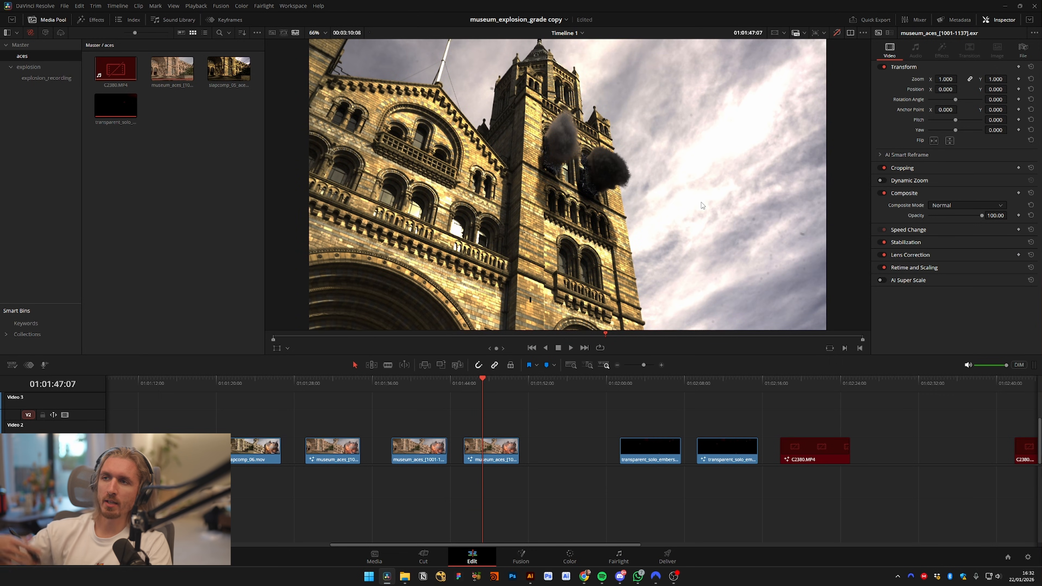
{"action": "key", "text": "space"}
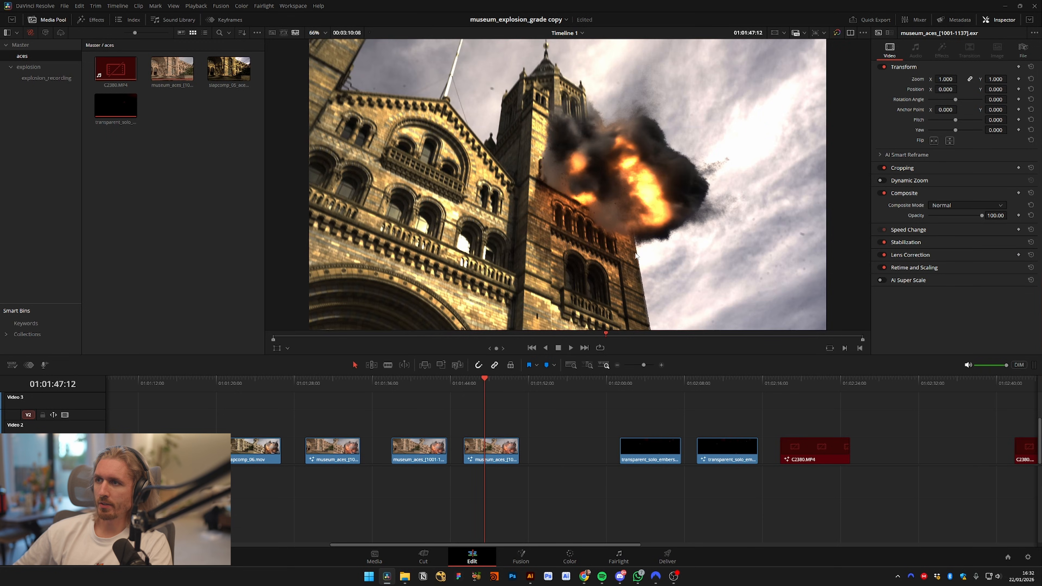
{"action": "left_click", "coordinate": [497, 388]}
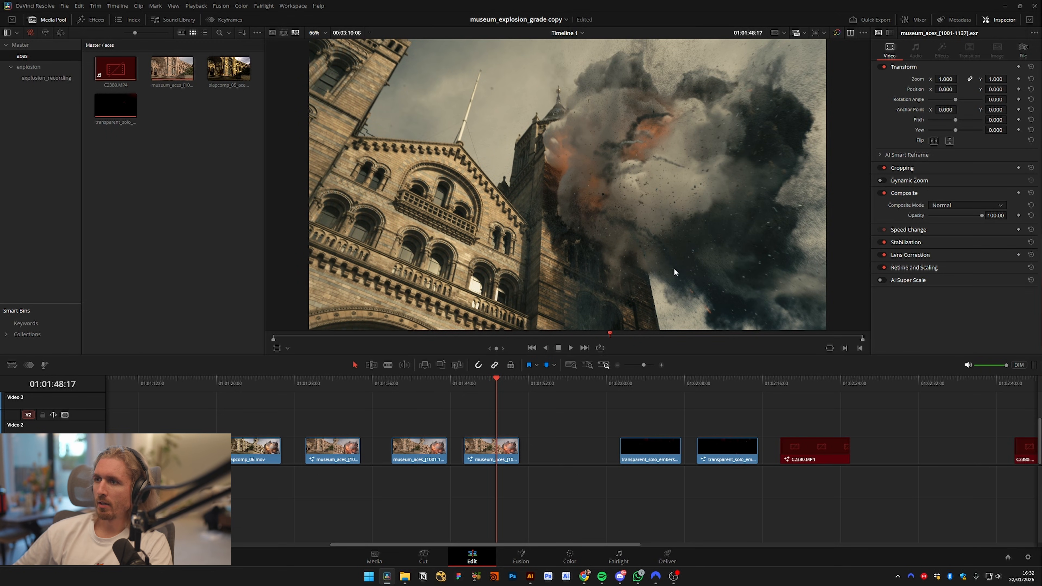
{"action": "left_click_drag", "start_coordinate": [495, 388], "coordinate": [485, 387]}
Compare the explosion across the museum_aces clips and slapcomp_06.mov, toggling the grade bypass on slapcomp_06.mov
{"action": "left_click", "coordinate": [419, 386]}
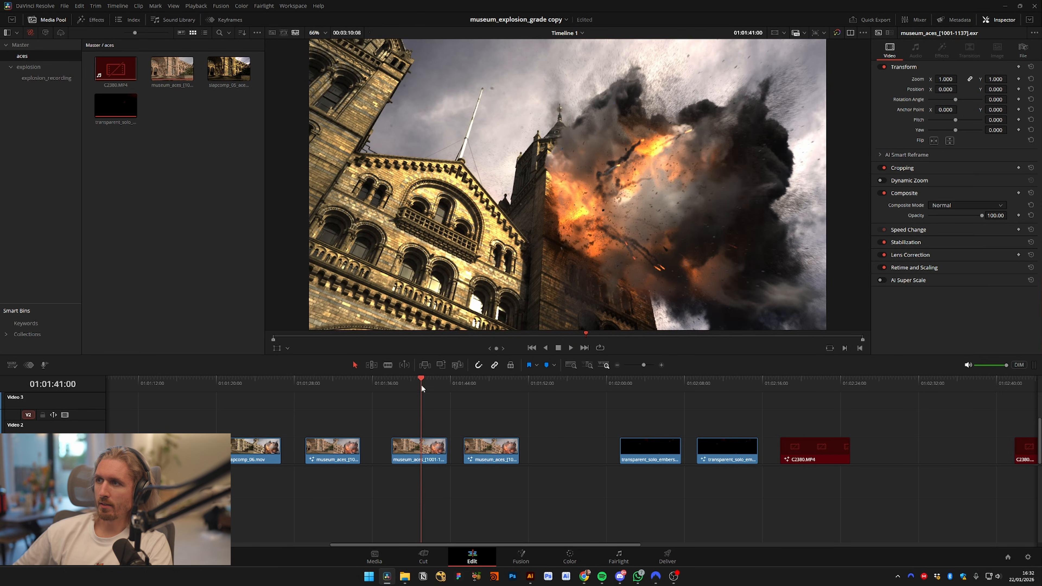
{"action": "left_click_drag", "start_coordinate": [416, 377], "coordinate": [329, 385]}
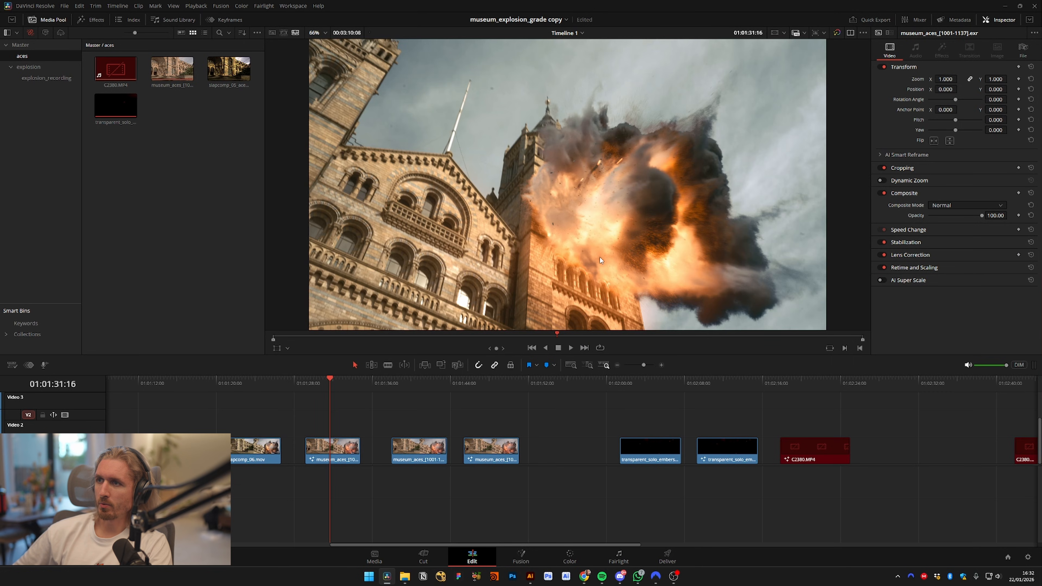
{"action": "left_click", "coordinate": [498, 385]}
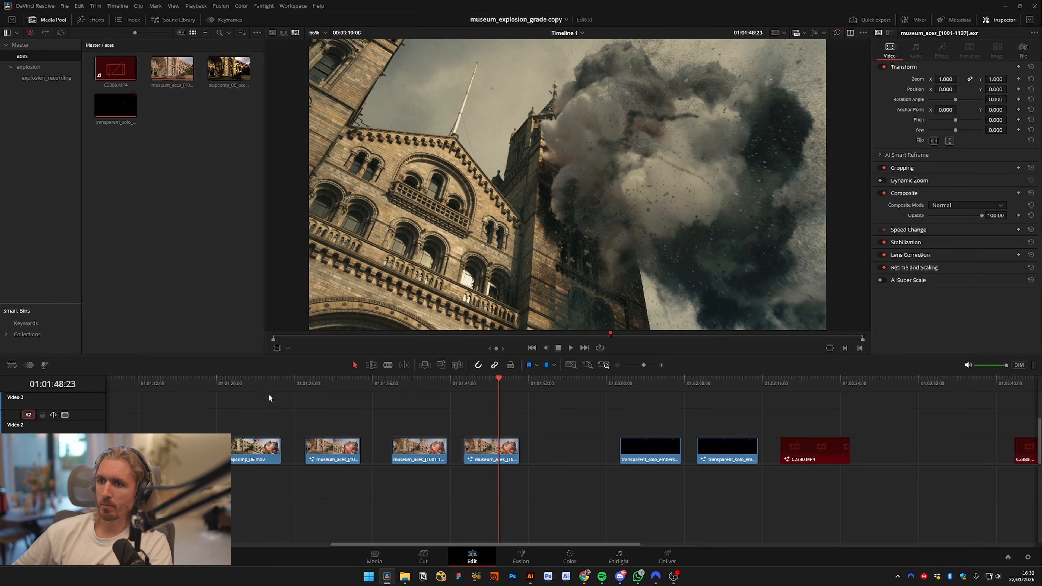
{"action": "left_click", "coordinate": [267, 391]}
{"action": "key", "text": "shift+d"}
{"action": "key", "text": "shift+d"}
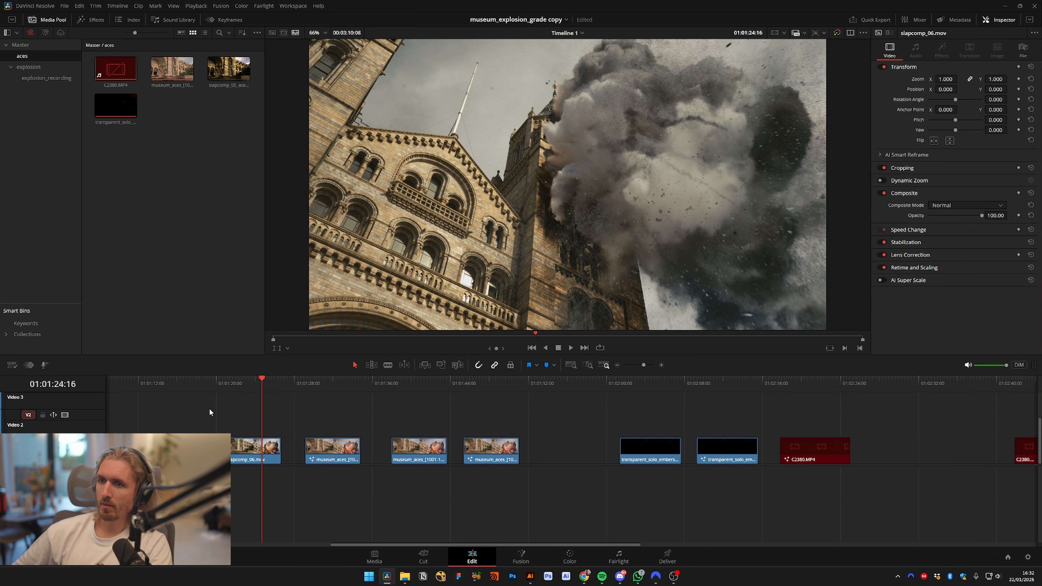
Compare slapcomp_05.mov with and without its grade, and play its explosion from near the clip's start
{"action": "left_click", "coordinate": [182, 386]}
{"action": "key", "text": "shift+d"}
{"action": "key", "text": "shift+d"}
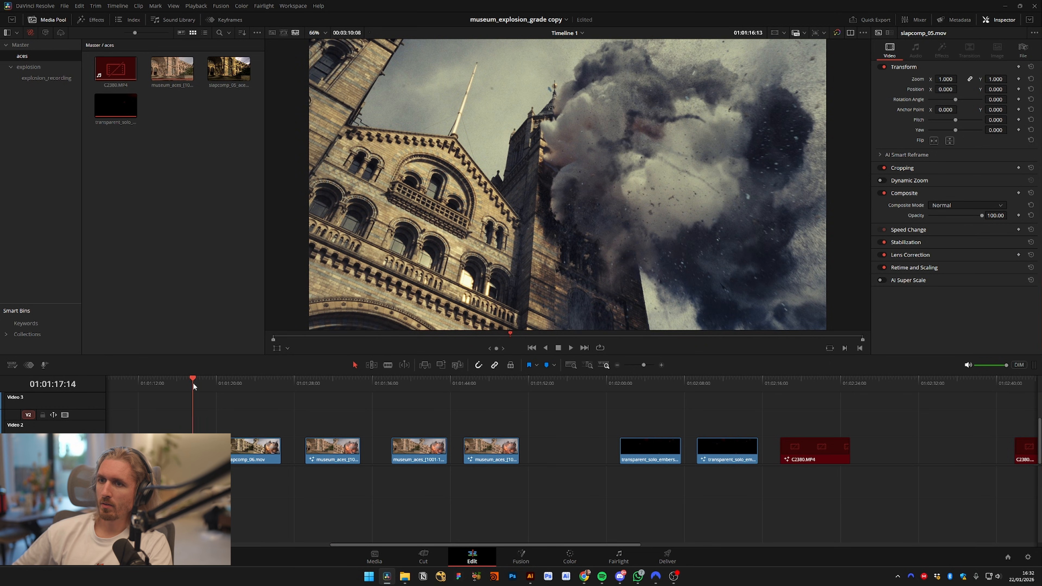
{"action": "left_click_drag", "start_coordinate": [192, 382], "coordinate": [162, 383]}
{"action": "key", "text": "space"}
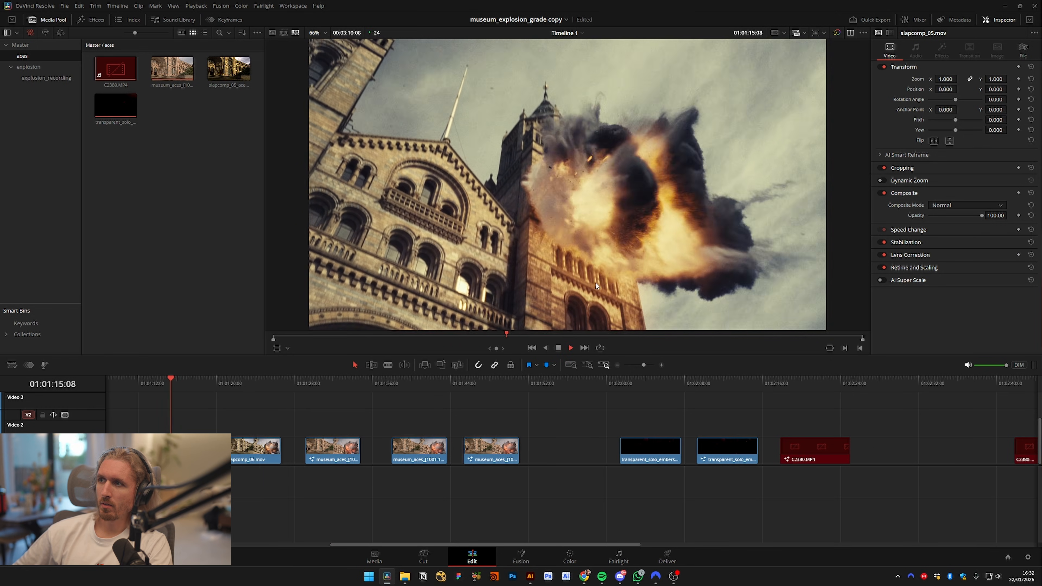
{"action": "mouse_move", "coordinate": [508, 387]}
{"action": "left_mouse_down"}
{"action": "mouse_move", "coordinate": [494, 388]}
{"action": "mouse_move", "coordinate": [504, 387]}
{"action": "left_mouse_up"}
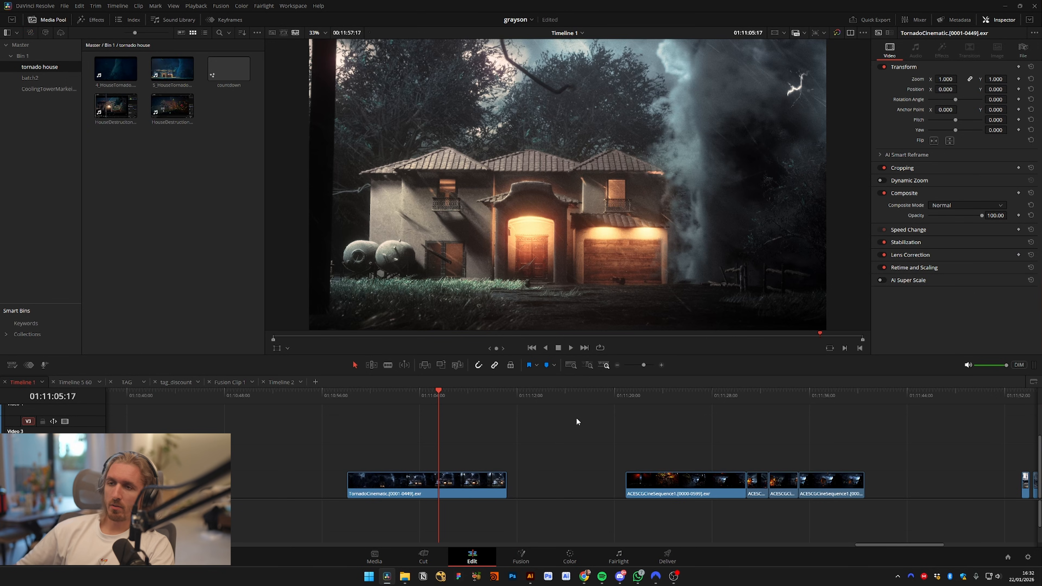
Find the TornadoCinematic clip in the tornado-house project's timeline and open it at 01:11:05:17 for color grading
{"action": "scroll", "coordinate": [536, 419], "scroll_direction": "right", "scroll_amount": 2}
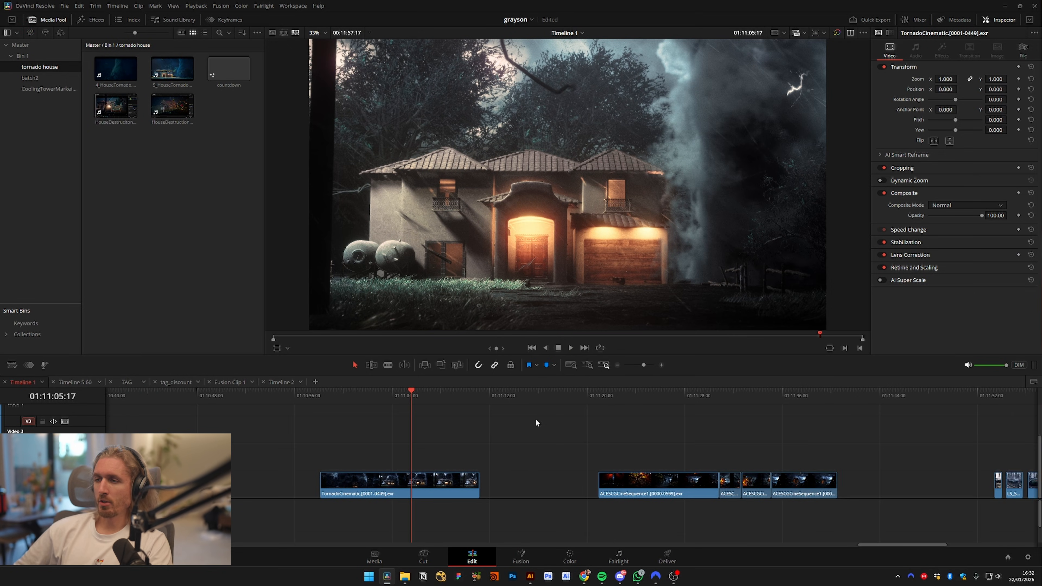
{"action": "scroll", "coordinate": [554, 429], "scroll_direction": "left", "scroll_amount": 3}
{"action": "scroll", "coordinate": [563, 427], "scroll_direction": "left", "scroll_amount": 1}
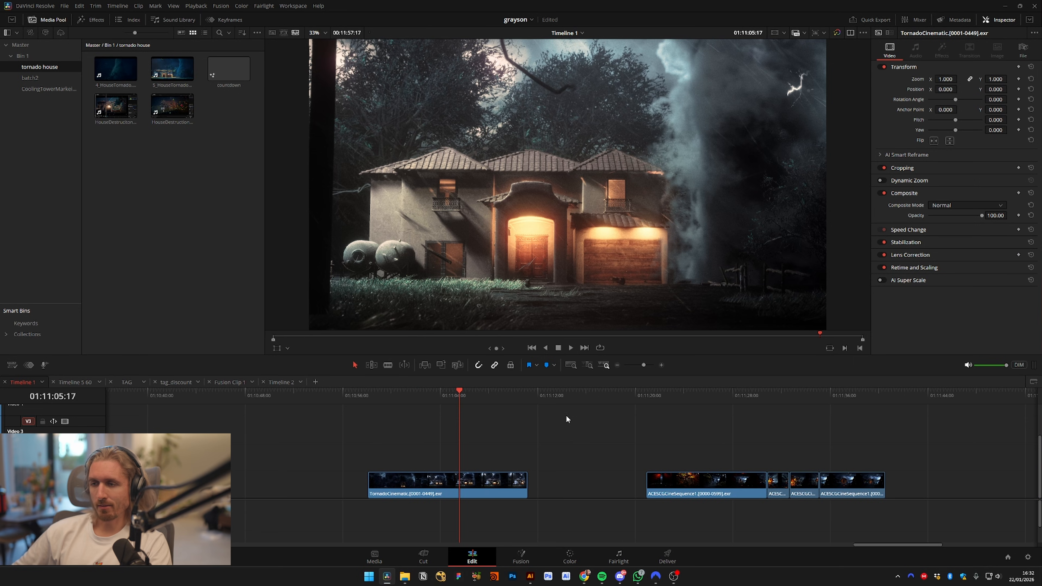
{"action": "scroll", "coordinate": [566, 408], "scroll_direction": "right", "scroll_amount": 1}
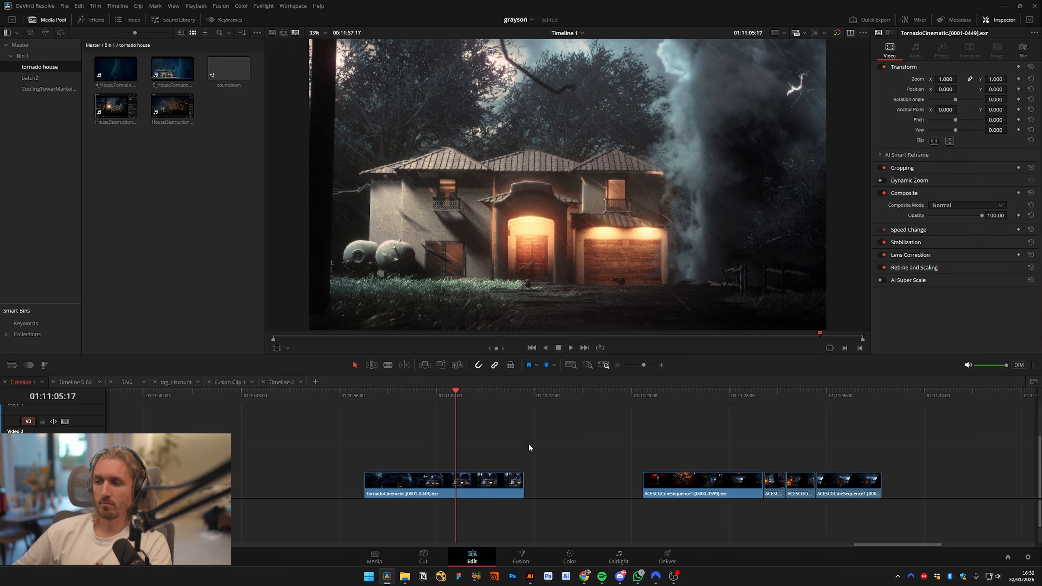
{"action": "scroll", "coordinate": [537, 442], "scroll_direction": "right", "scroll_amount": 1}
{"action": "left_click", "coordinate": [554, 556]}
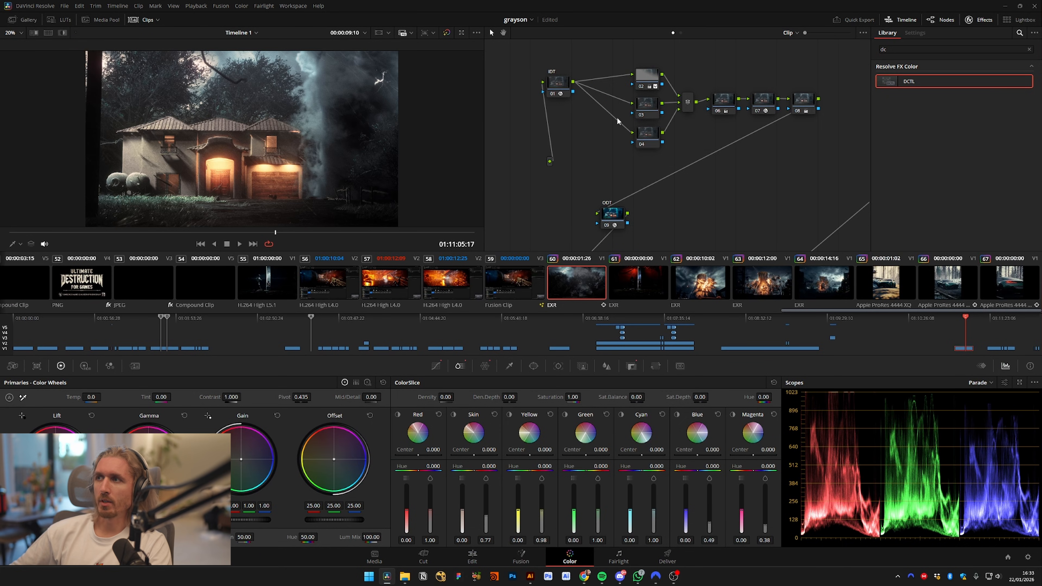
Compare the tornado house shot with and without its grade, examining the entrance and garage lights close up
{"action": "key", "text": "shift+d"}
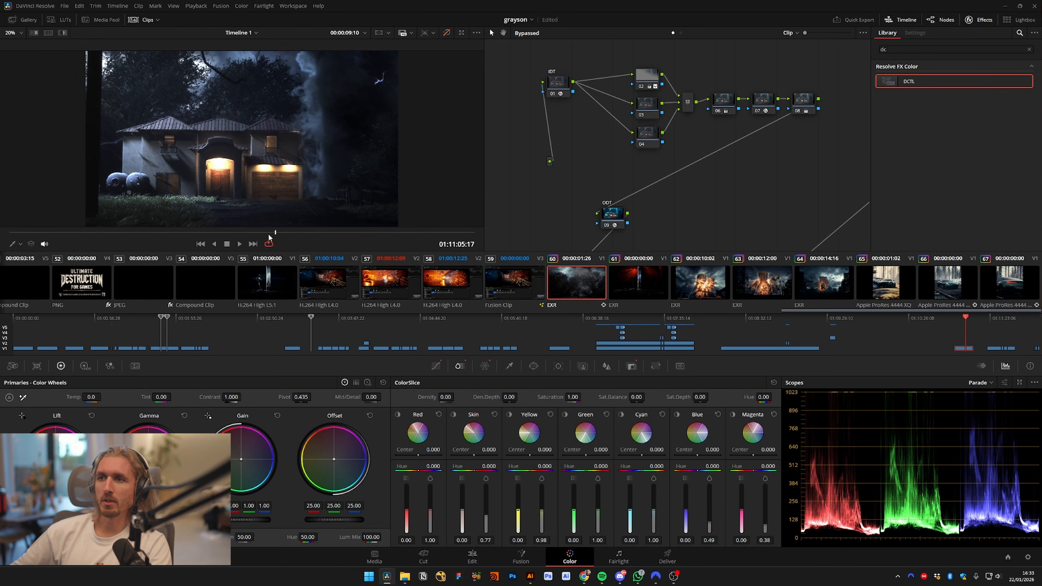
{"action": "scroll", "coordinate": [278, 156], "scroll_direction": "up", "scroll_amount": 4}
{"action": "key", "text": "shift+d"}
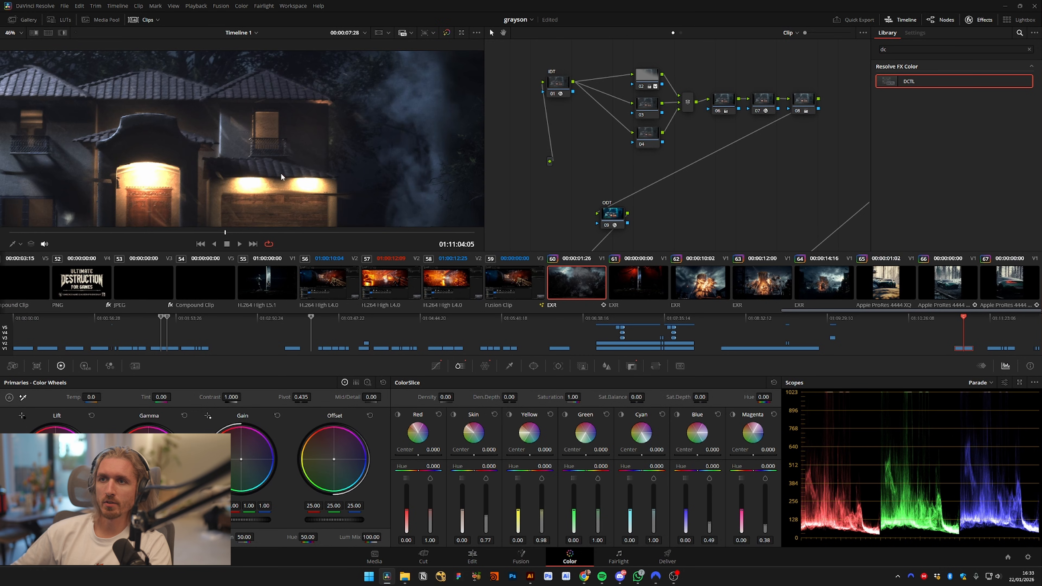
{"action": "key", "text": "shift+d"}
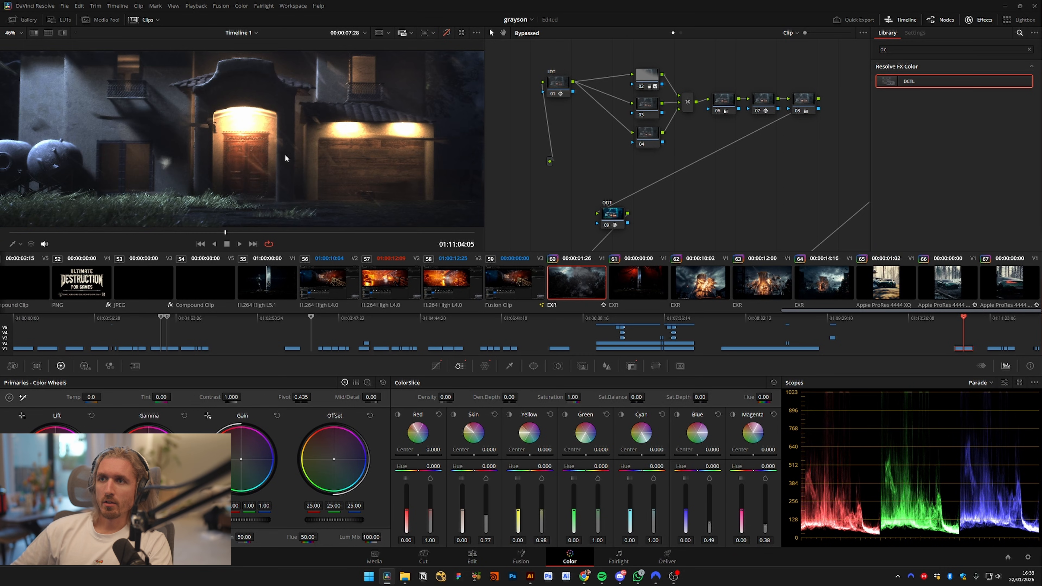
{"action": "left_click_drag", "start_coordinate": [554, 172], "coordinate": [537, 178]}
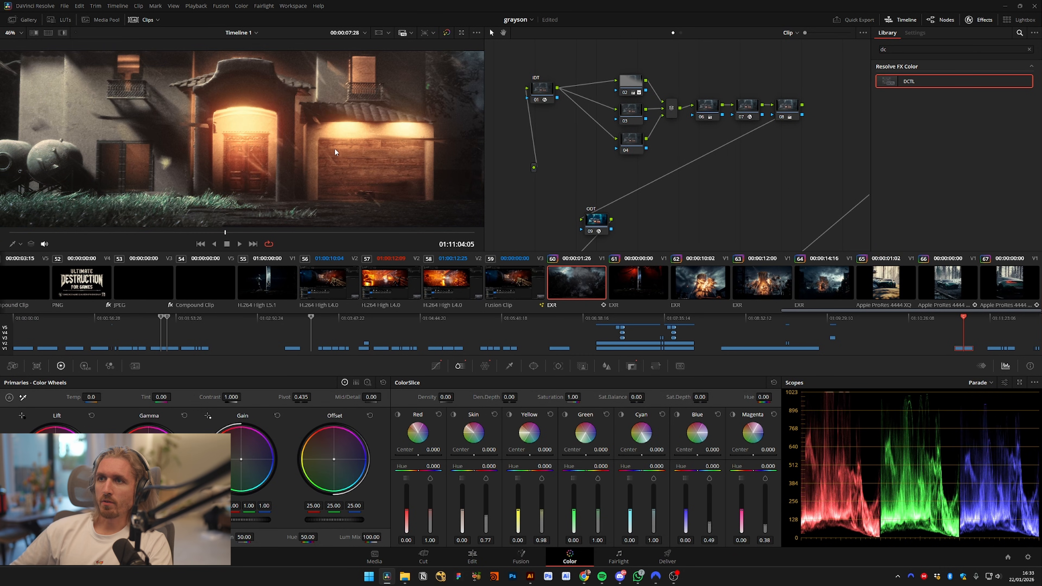
{"action": "scroll", "coordinate": [285, 186], "scroll_direction": "down", "scroll_amount": 3}
{"action": "left_click_drag", "start_coordinate": [306, 160], "coordinate": [278, 172]}
Cycle through the clip's grade versions to the ungraded one containing only nodes 01 and 02
{"action": "key", "text": "ctrl+y"}
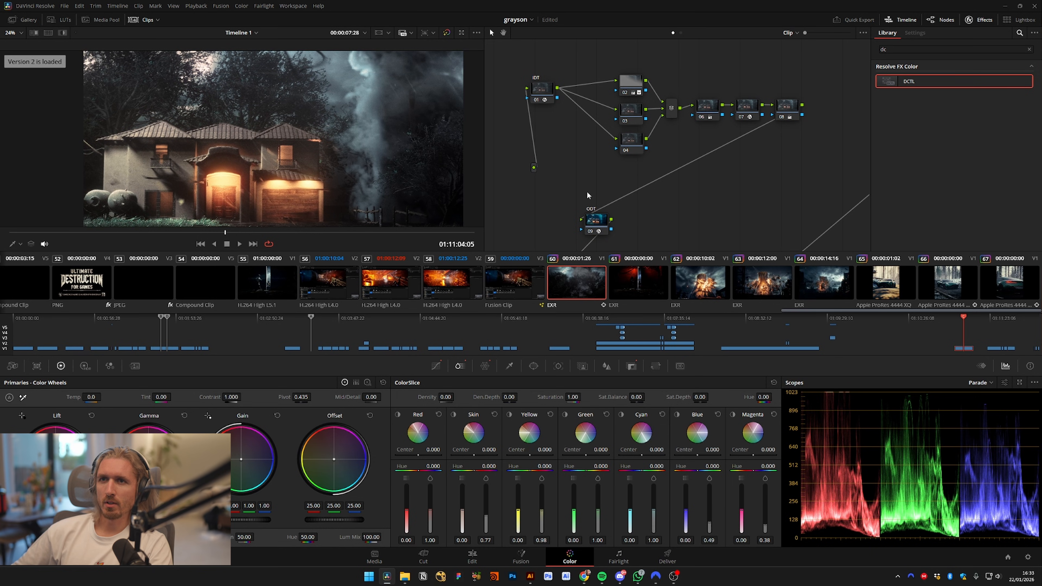
{"action": "key", "text": "ctrl+b"}
{"action": "key", "text": "ctrl+n"}
{"action": "key", "text": "ctrl+b"}
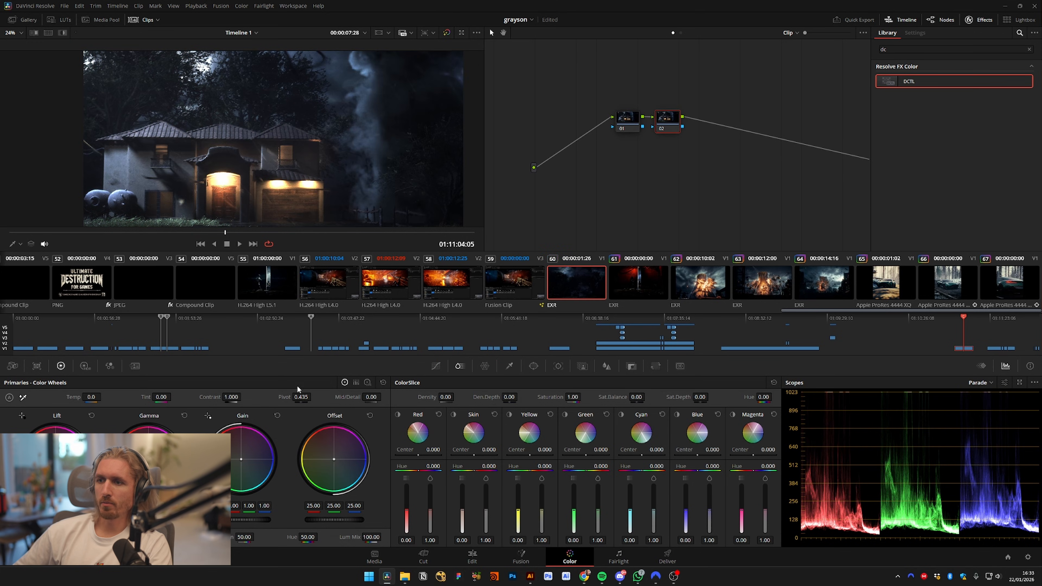
Lower the Offset master on node 02 to -133.40, examine the door and garage highlights, and reset the primaries
{"action": "left_click_drag", "start_coordinate": [350, 524], "coordinate": [304, 524]}
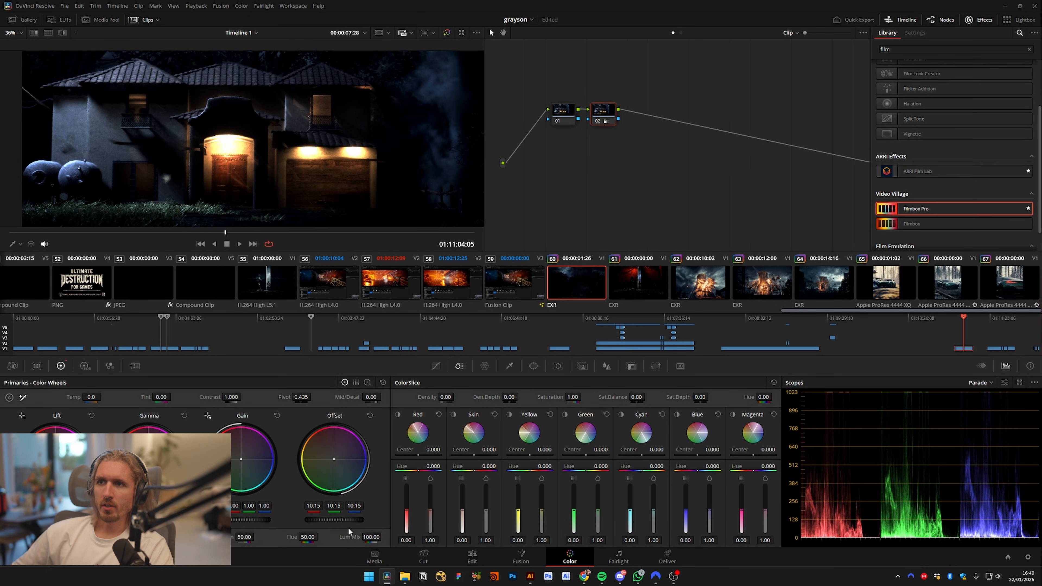
{"action": "left_click_drag", "start_coordinate": [334, 520], "coordinate": [263, 523]}
{"action": "left_click_drag", "start_coordinate": [334, 520], "coordinate": [252, 519]}
{"action": "scroll", "coordinate": [246, 140], "scroll_direction": "up", "scroll_amount": 6}
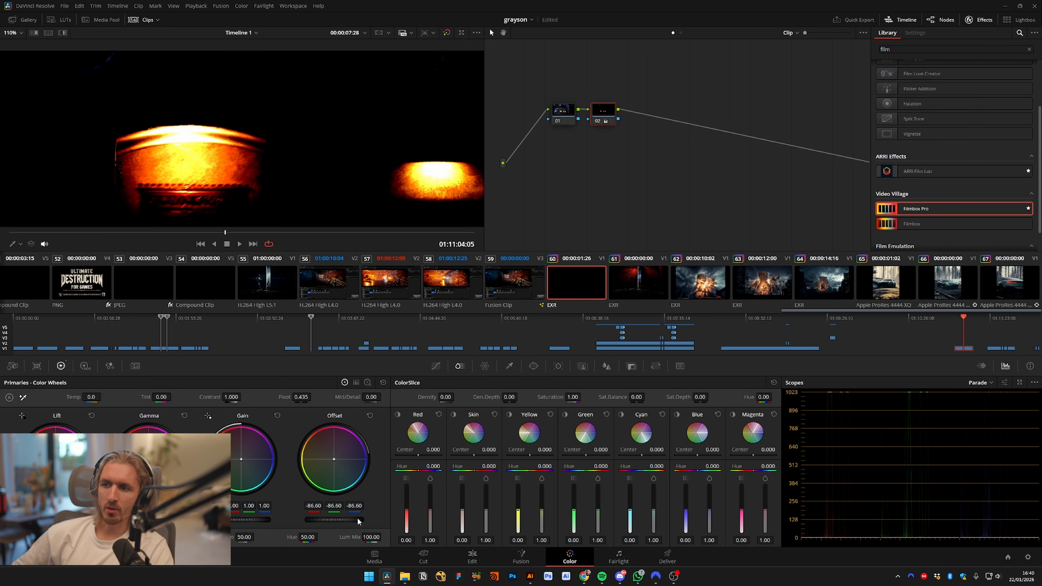
{"action": "left_click_drag", "start_coordinate": [359, 520], "coordinate": [233, 508]}
{"action": "left_click_drag", "start_coordinate": [357, 521], "coordinate": [222, 520]}
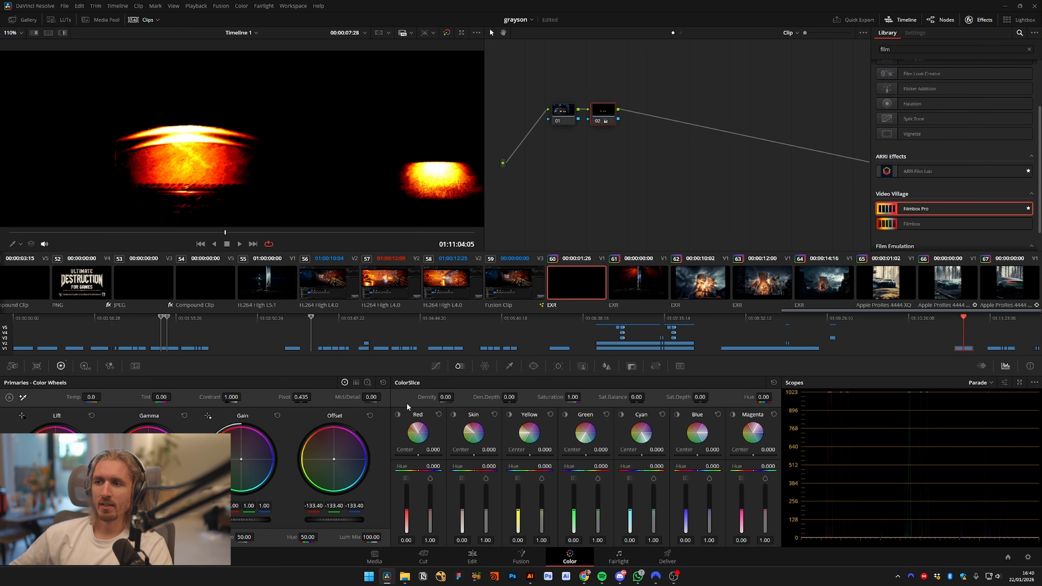
{"action": "left_click", "coordinate": [383, 383]}
{"action": "scroll", "coordinate": [295, 142], "scroll_direction": "down", "scroll_amount": 5}
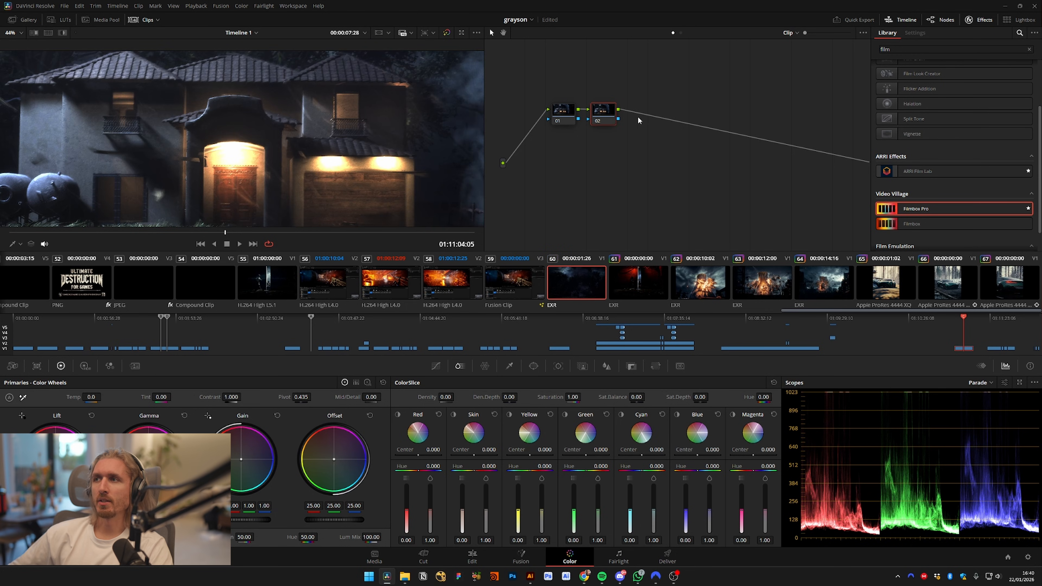
Clear the effects search, reposition nodes 01 and 02 in the node graph, and save the project
{"action": "left_click", "coordinate": [1029, 50]}
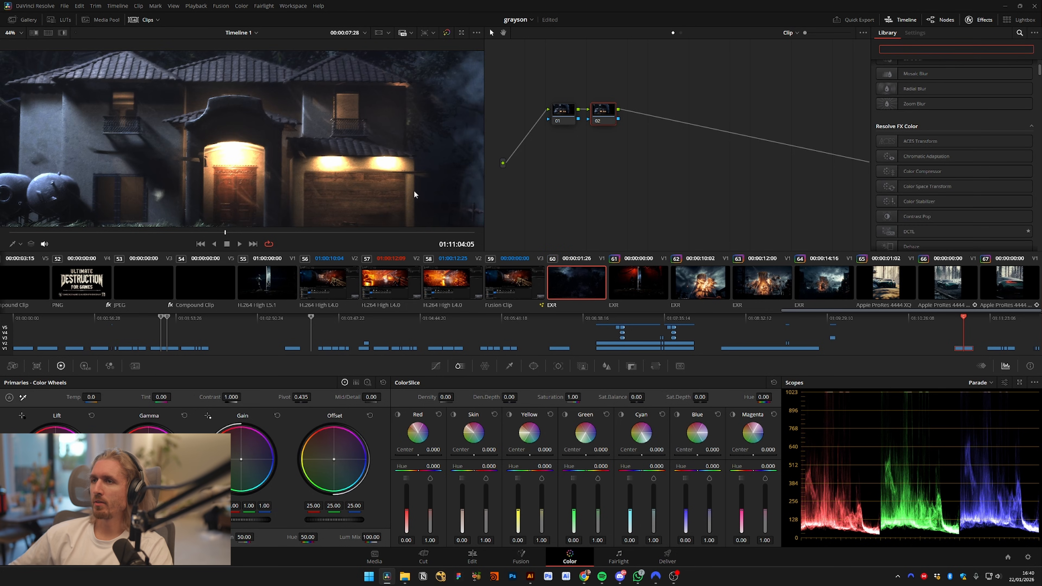
{"action": "left_click_drag", "start_coordinate": [568, 119], "coordinate": [556, 120]}
{"action": "left_click_drag", "start_coordinate": [584, 159], "coordinate": [562, 162]}
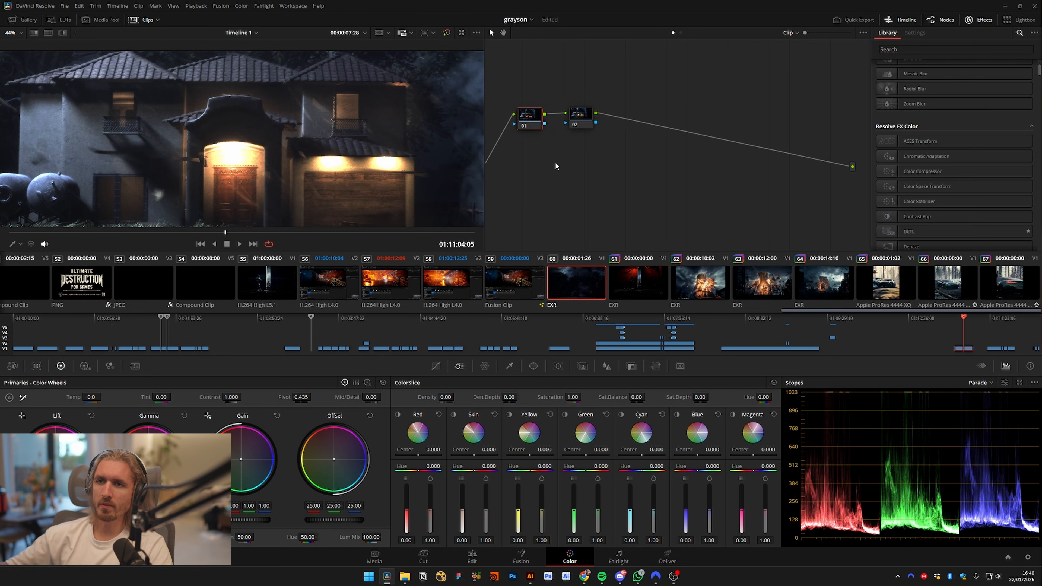
{"action": "left_click_drag", "start_coordinate": [582, 116], "coordinate": [578, 118]}
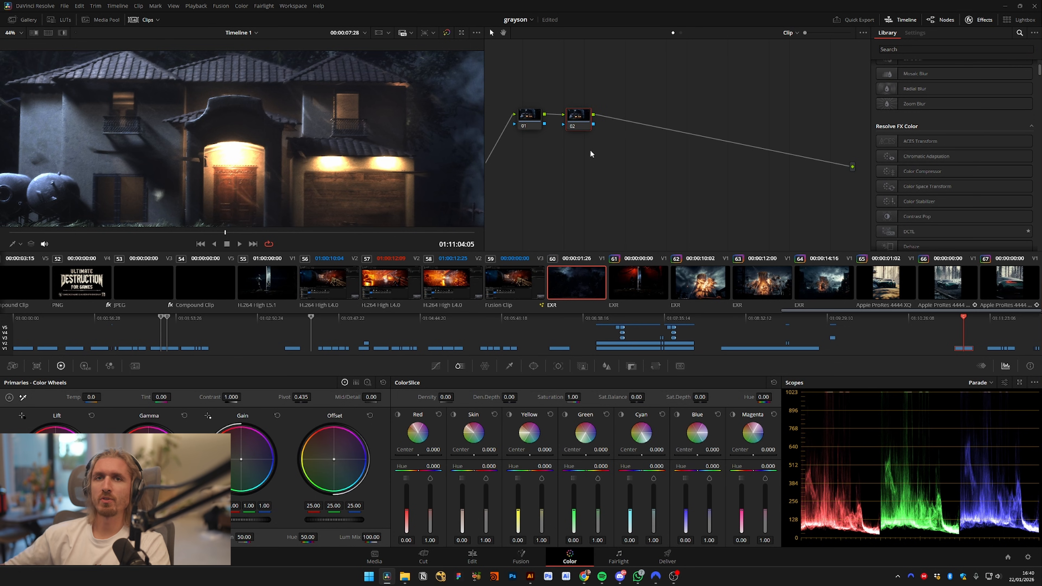
{"action": "key", "text": "ctrl+s"}
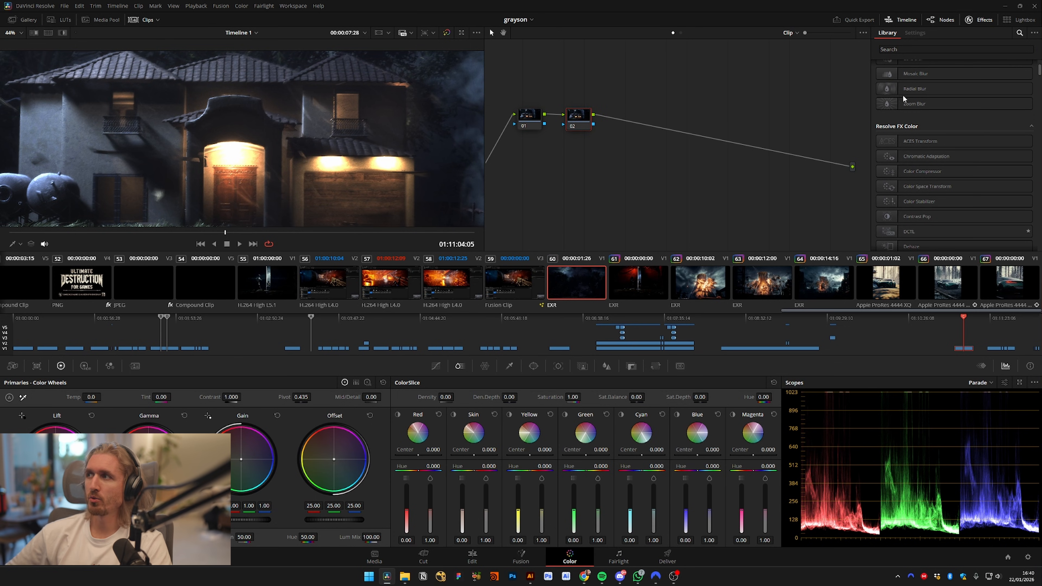
Search the effects library for "ace" and apply ACES Transform to node 02
{"action": "left_click", "coordinate": [892, 50]}
{"action": "type", "text": "ace"}
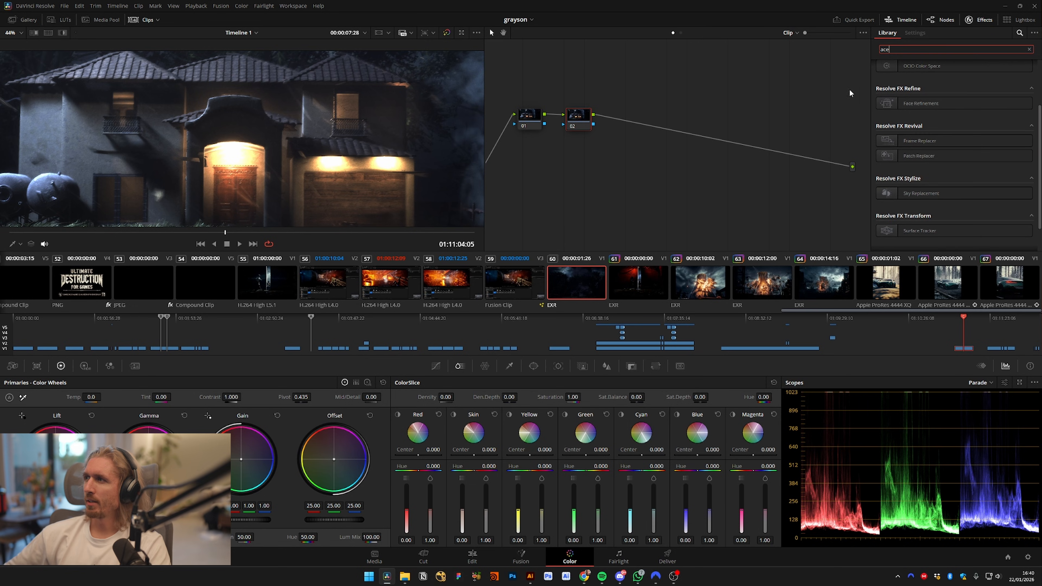
{"action": "left_click", "coordinate": [1039, 99]}
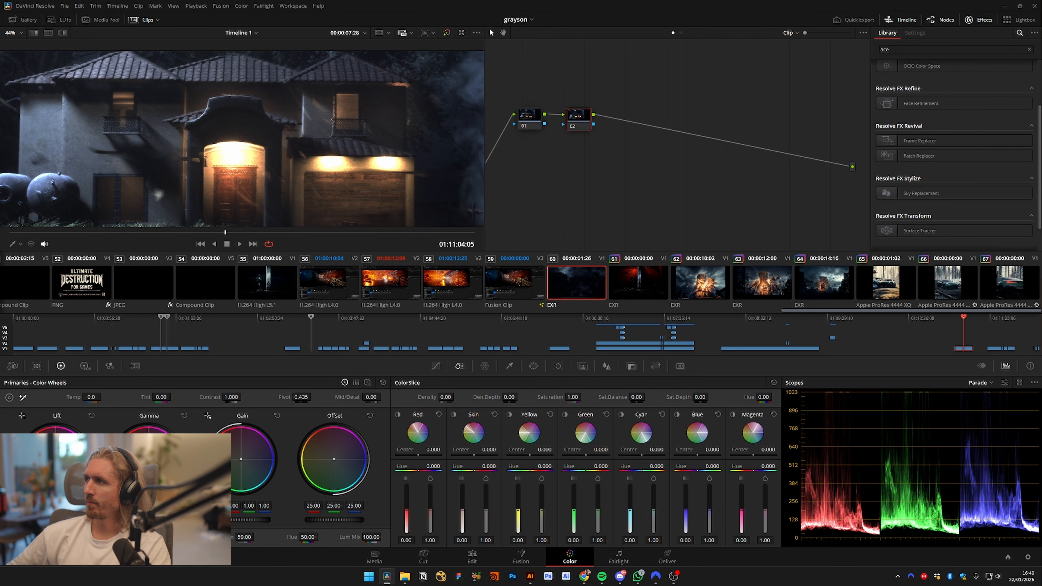
{"action": "scroll", "coordinate": [952, 123], "scroll_direction": "up", "scroll_amount": 1}
{"action": "left_click_drag", "start_coordinate": [919, 84], "coordinate": [579, 117]}
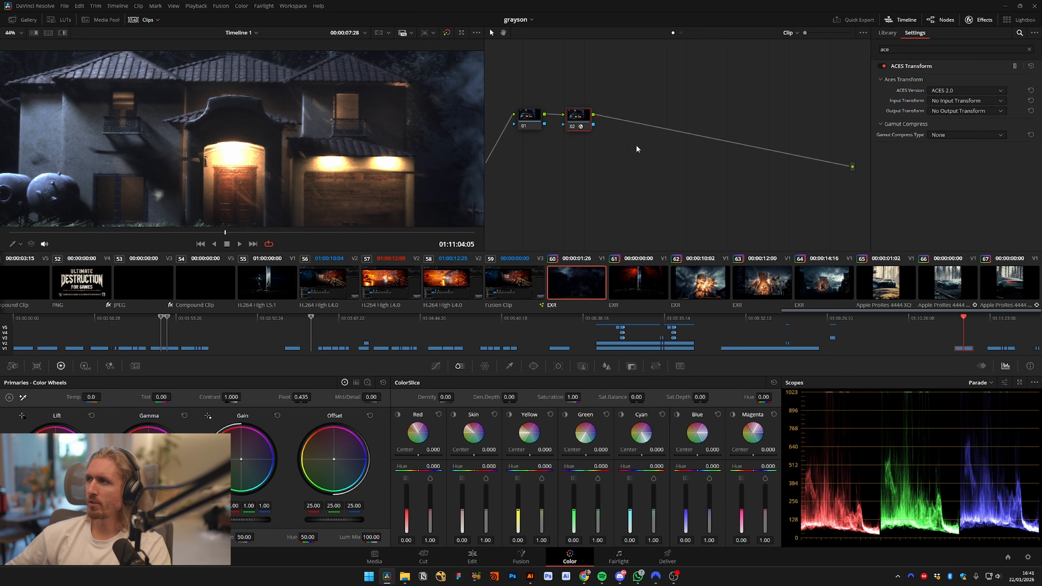
Set the Input Transform of node 02's ACES Transform to ACEScg - CSC
{"action": "left_click", "coordinate": [950, 100]}
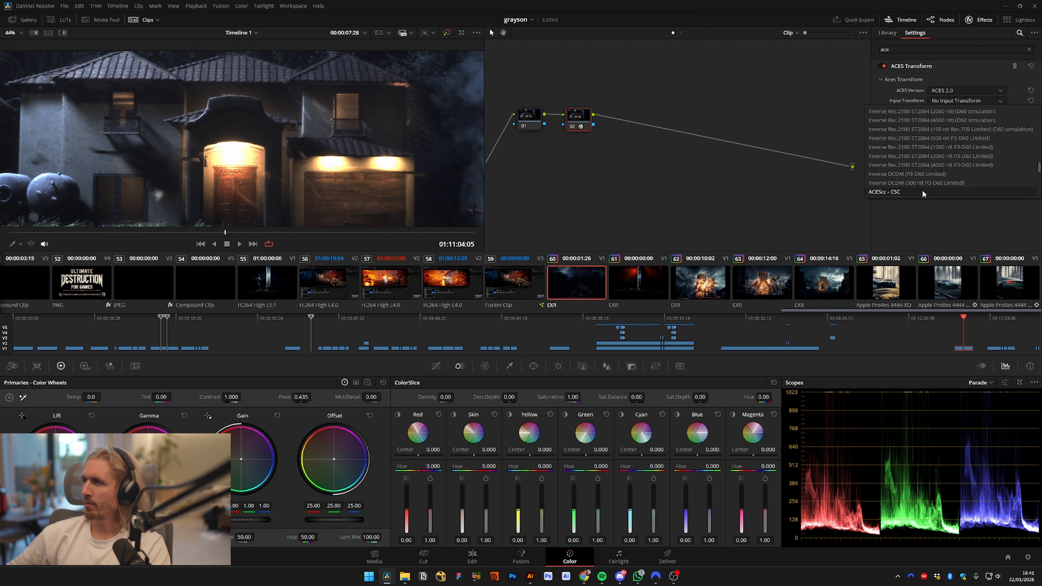
{"action": "left_click_drag", "start_coordinate": [1039, 169], "coordinate": [1039, 173]}
{"action": "scroll", "coordinate": [921, 192], "scroll_direction": "down", "scroll_amount": 4}
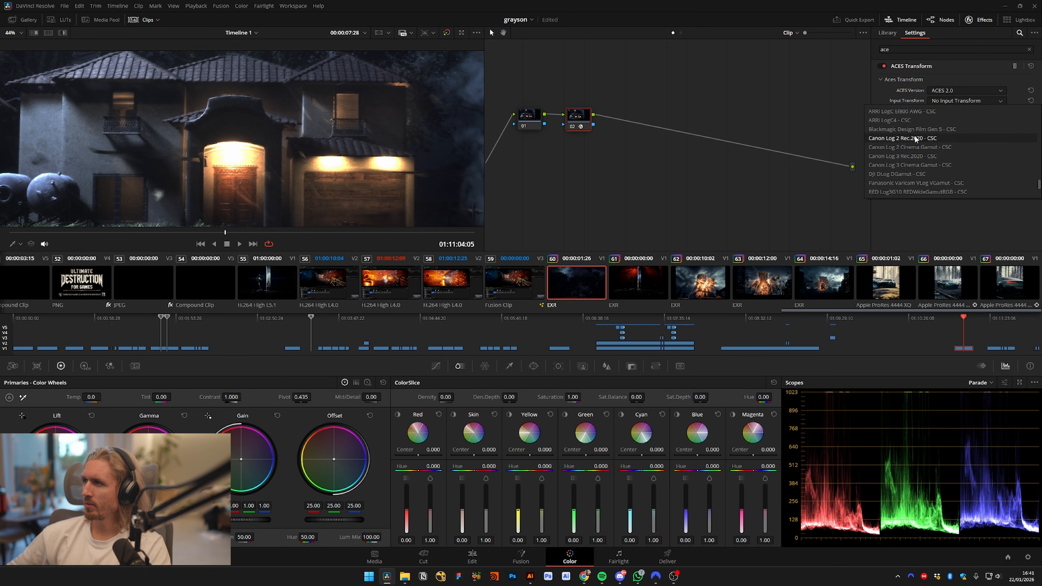
{"action": "scroll", "coordinate": [900, 137], "scroll_direction": "up", "scroll_amount": 2}
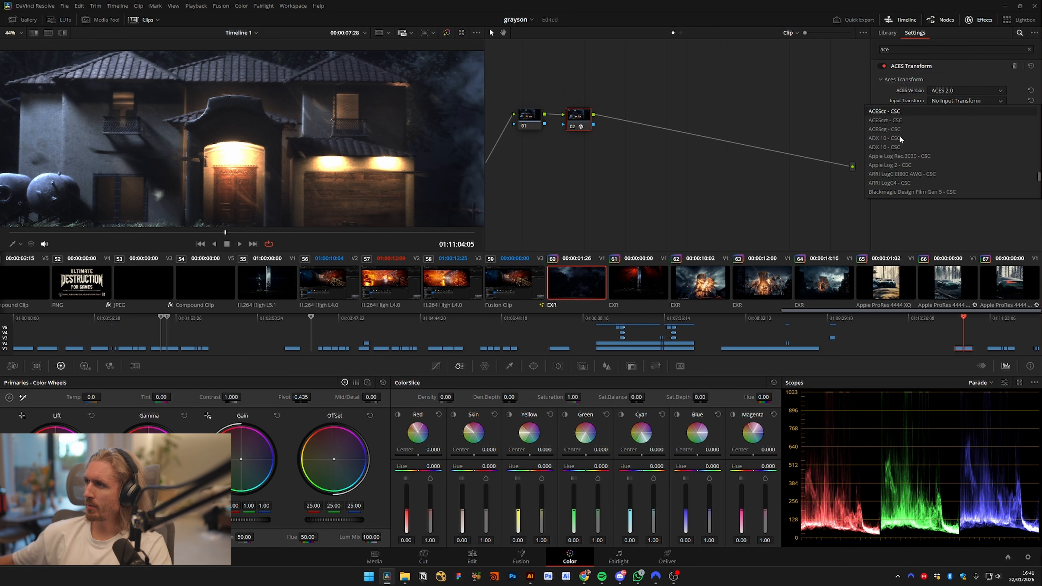
{"action": "left_click", "coordinate": [883, 130]}
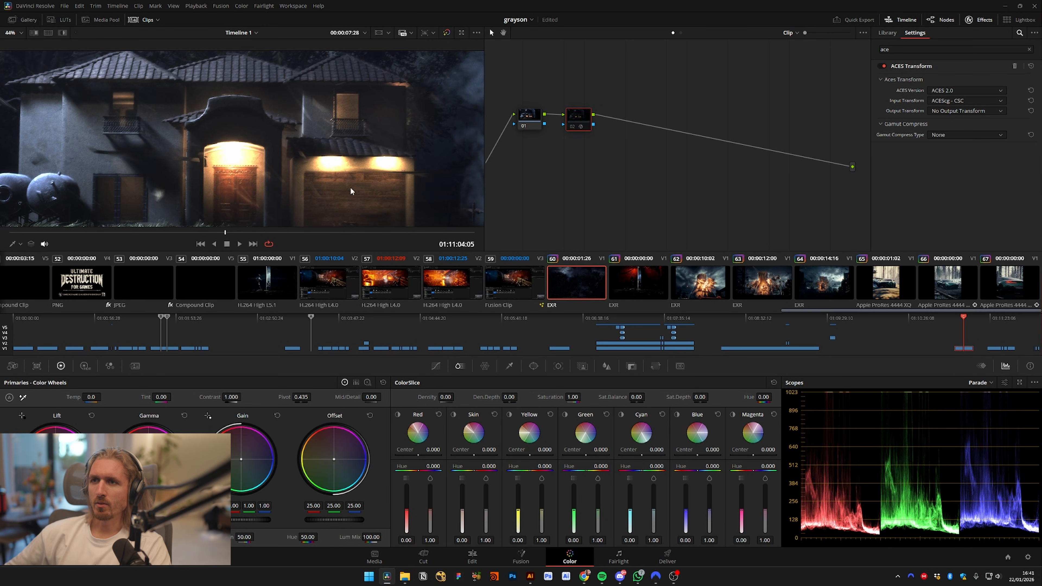
Set the Output Transform of node 02's ACES Transform to sRGB Piecewise and nudge the node in the graph
{"action": "left_click", "coordinate": [977, 111]}
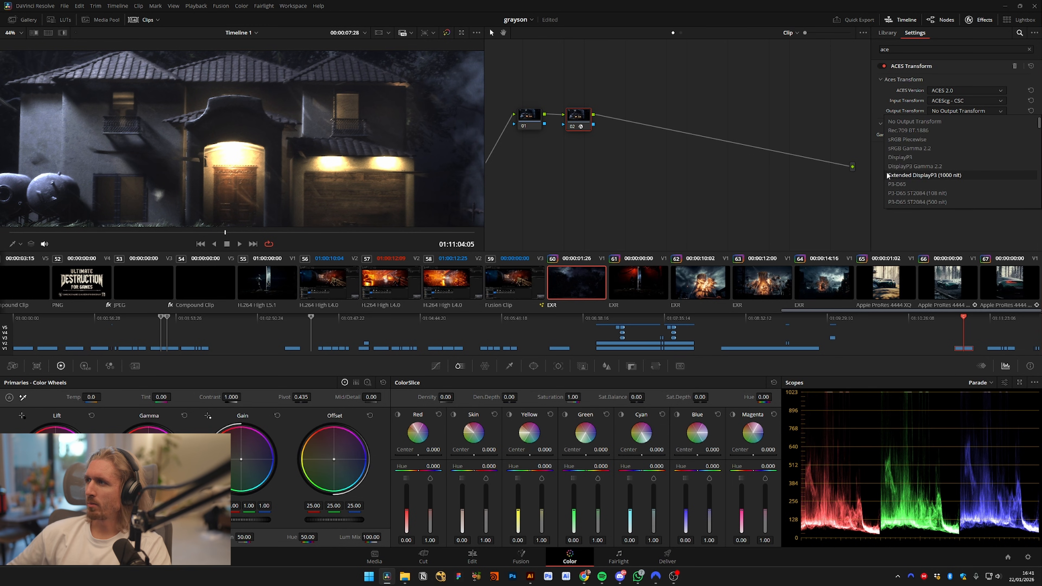
{"action": "left_click", "coordinate": [919, 139]}
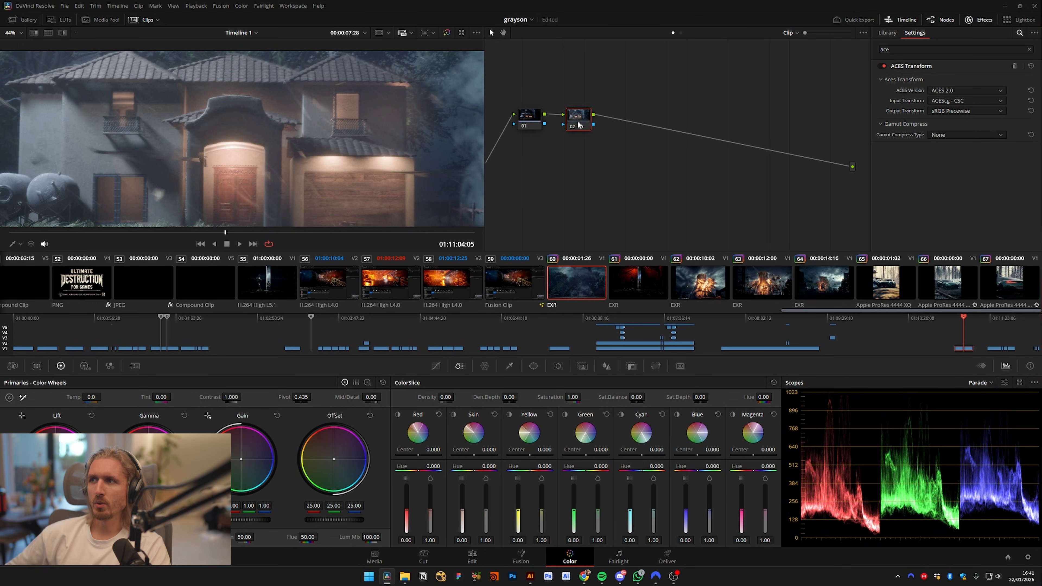
{"action": "left_click_drag", "start_coordinate": [579, 124], "coordinate": [575, 124]}
Scrub the transformed tornado shot to 01:11:02:16, examining the house, tornado clouds and lightning at different magnifications
{"action": "scroll", "coordinate": [277, 131], "scroll_direction": "down", "scroll_amount": 4}
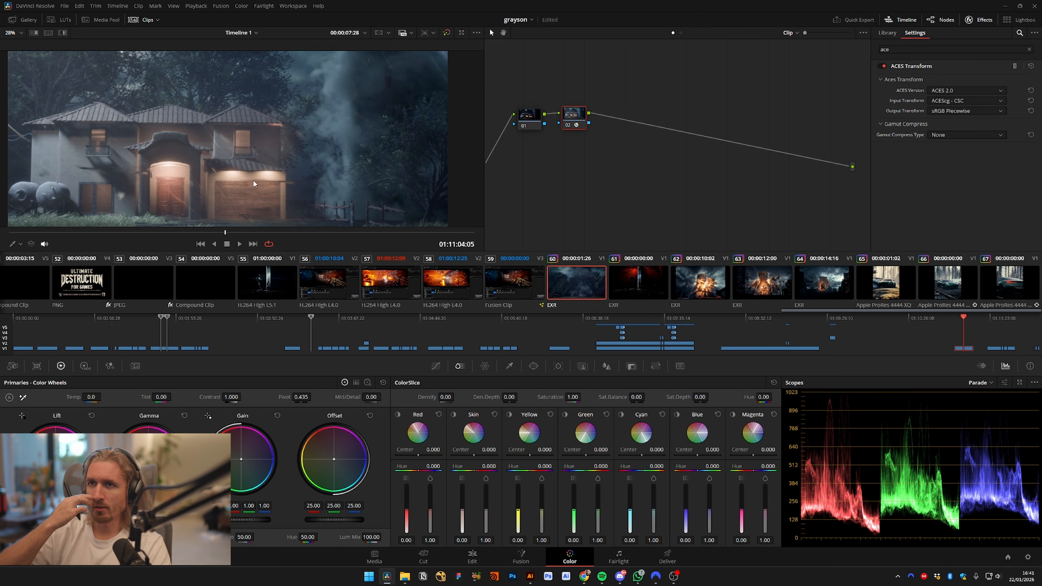
{"action": "left_click_drag", "start_coordinate": [253, 181], "coordinate": [285, 203]}
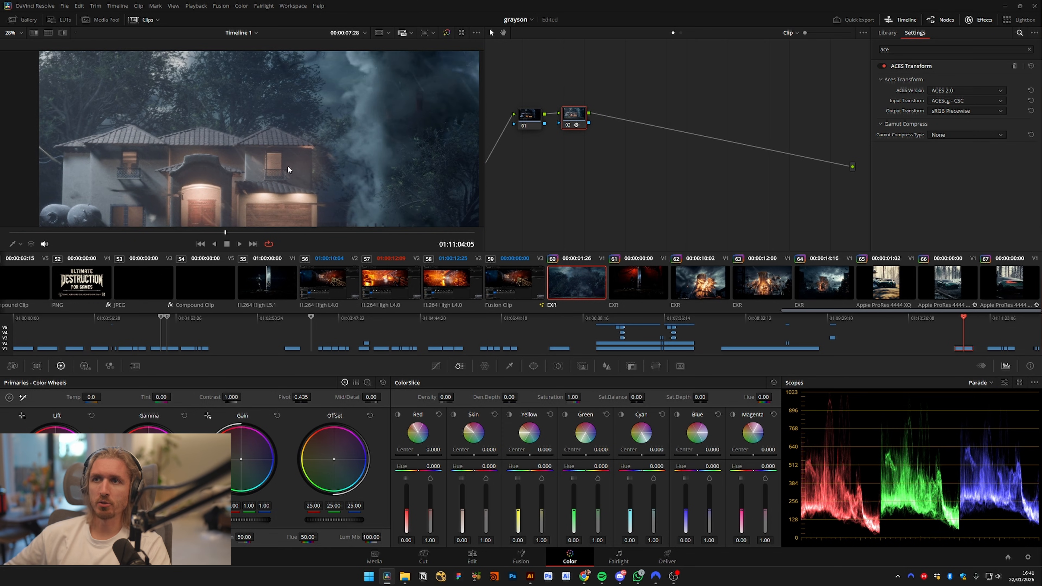
{"action": "left_click_drag", "start_coordinate": [288, 166], "coordinate": [256, 157]}
{"action": "scroll", "coordinate": [256, 156], "scroll_direction": "down", "scroll_amount": 2}
{"action": "mouse_move", "coordinate": [226, 233]}
{"action": "left_mouse_down"}
{"action": "mouse_move", "coordinate": [238, 246]}
{"action": "mouse_move", "coordinate": [95, 257]}
{"action": "left_mouse_up"}
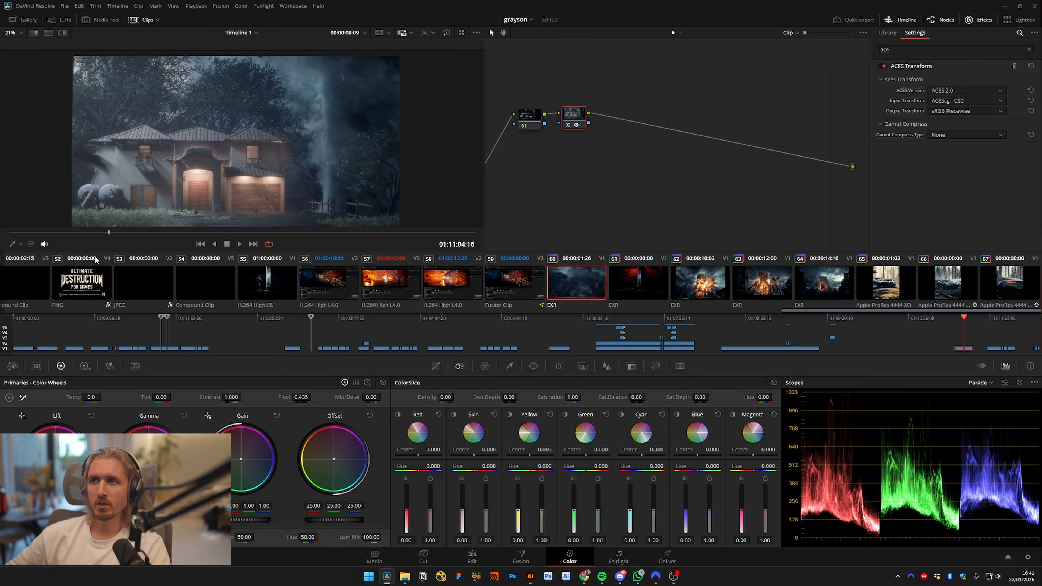
{"action": "scroll", "coordinate": [282, 105], "scroll_direction": "up", "scroll_amount": 3}
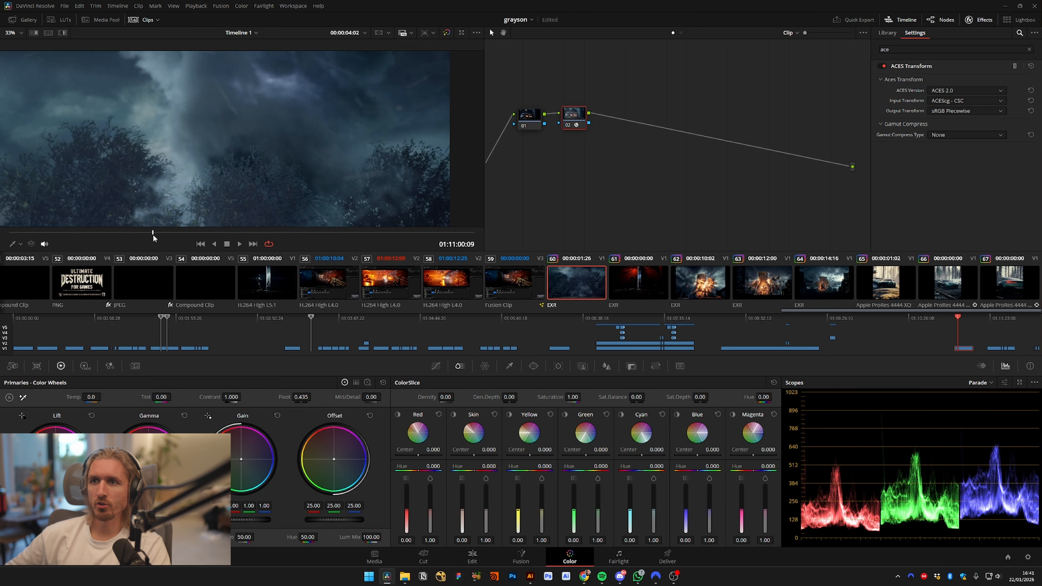
{"action": "left_click_drag", "start_coordinate": [153, 234], "coordinate": [167, 233]}
{"action": "scroll", "coordinate": [414, 128], "scroll_direction": "up", "scroll_amount": 3}
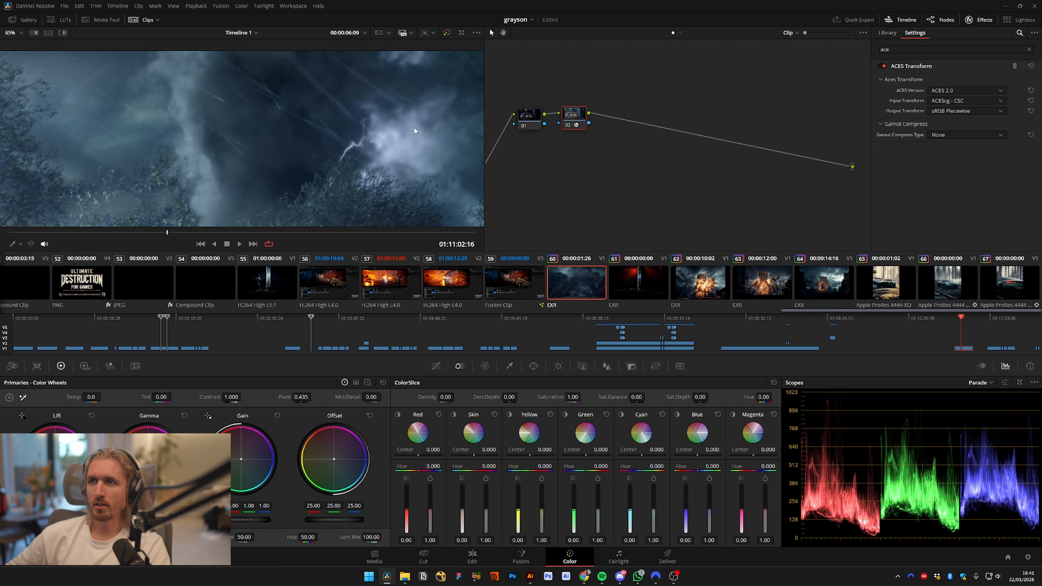
Scrub the tornado shot back to 01:11:01:21 and compare the image with node 02's ACES Transform off and on
{"action": "left_click_drag", "start_coordinate": [151, 234], "coordinate": [136, 235]}
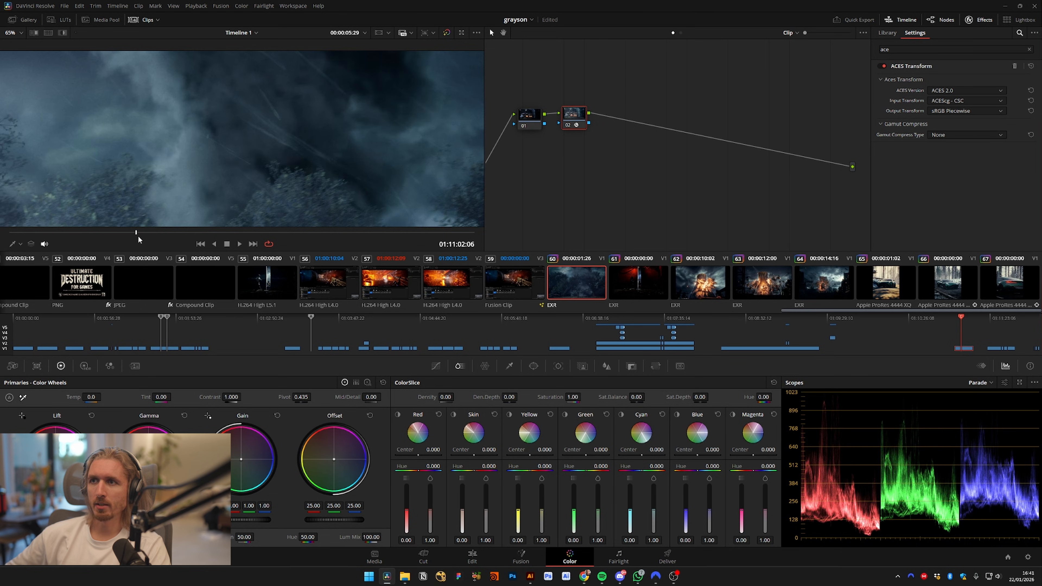
{"action": "scroll", "coordinate": [259, 175], "scroll_direction": "down", "scroll_amount": 3}
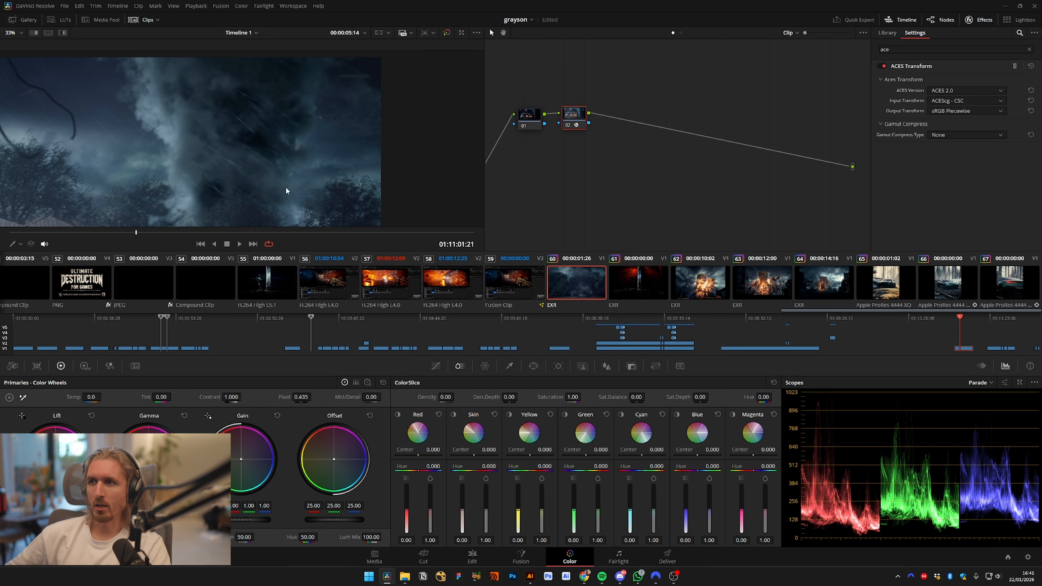
{"action": "key", "text": "ctrl+d"}
{"action": "key", "text": "ctrl+d"}
{"action": "key", "text": "ctrl+d"}
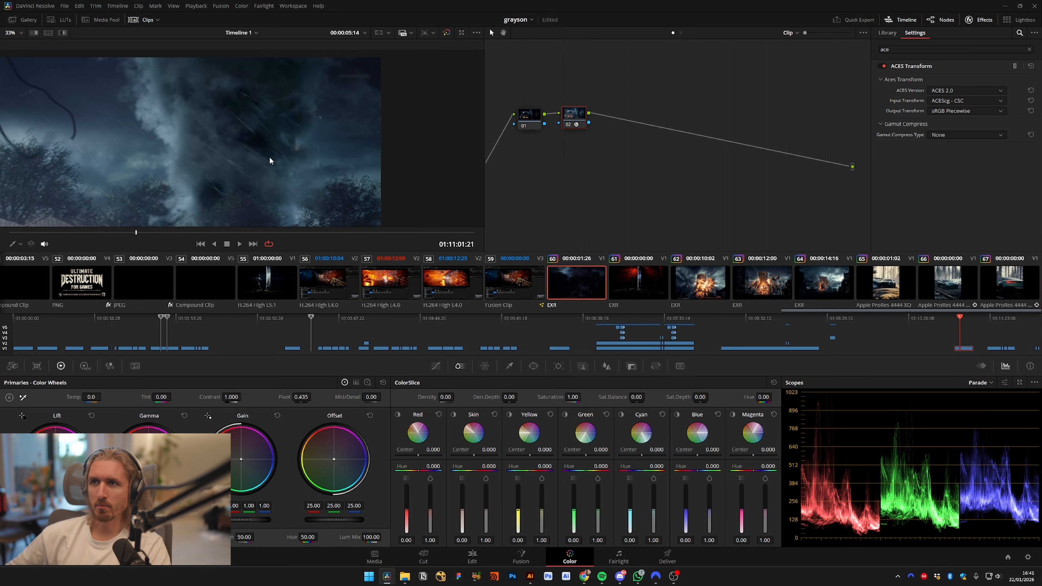
{"action": "left_click_drag", "start_coordinate": [270, 157], "coordinate": [248, 176]}
{"action": "scroll", "coordinate": [314, 151], "scroll_direction": "down", "scroll_amount": 2}
{"action": "key", "text": "ctrl+d"}
{"action": "key", "text": "ctrl+d"}
Add a serial node after node 02, search the effects library for "fil" and apply Filmbox Pro to the new node
{"action": "key", "text": "alt+s"}
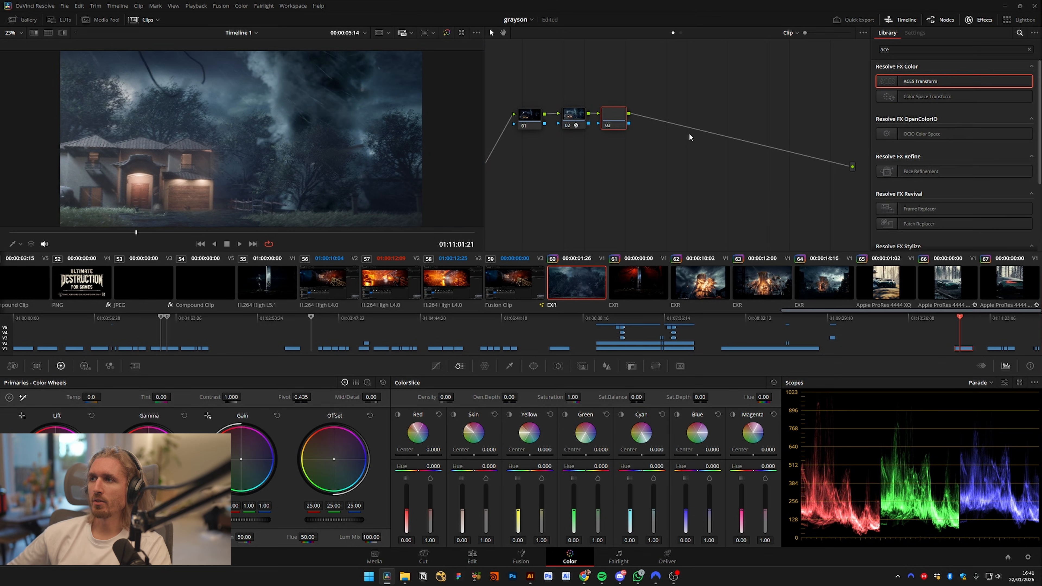
{"action": "left_click_drag", "start_coordinate": [899, 50], "coordinate": [853, 58]}
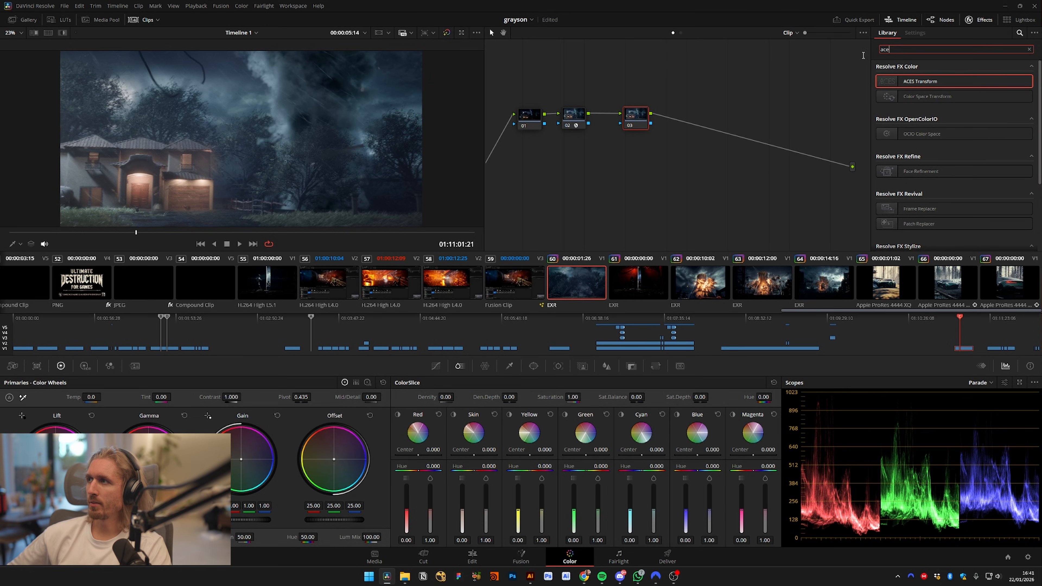
{"action": "type", "text": "file"}
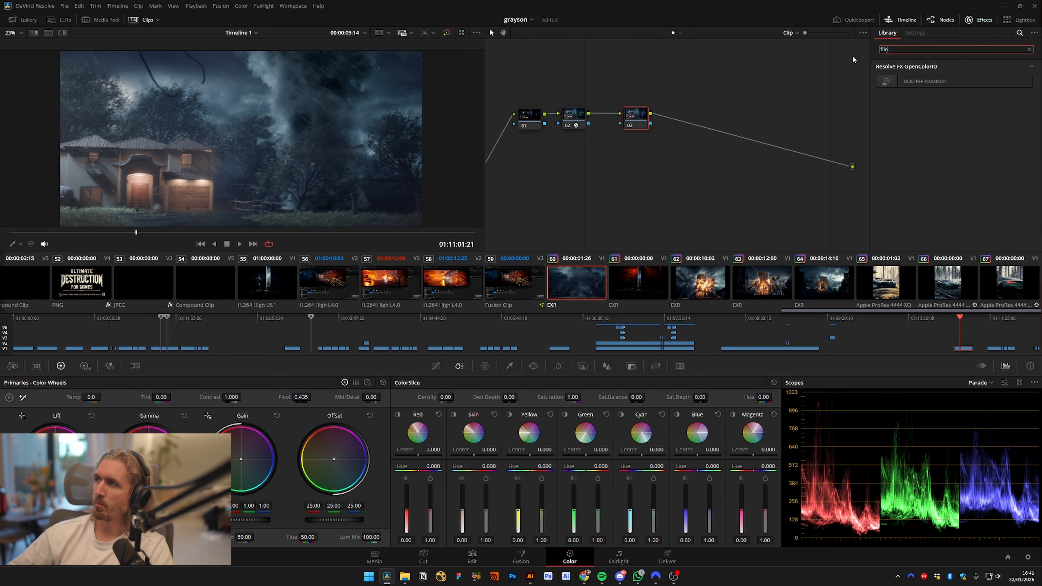
{"action": "scroll", "coordinate": [927, 83], "scroll_direction": "down", "scroll_amount": 5}
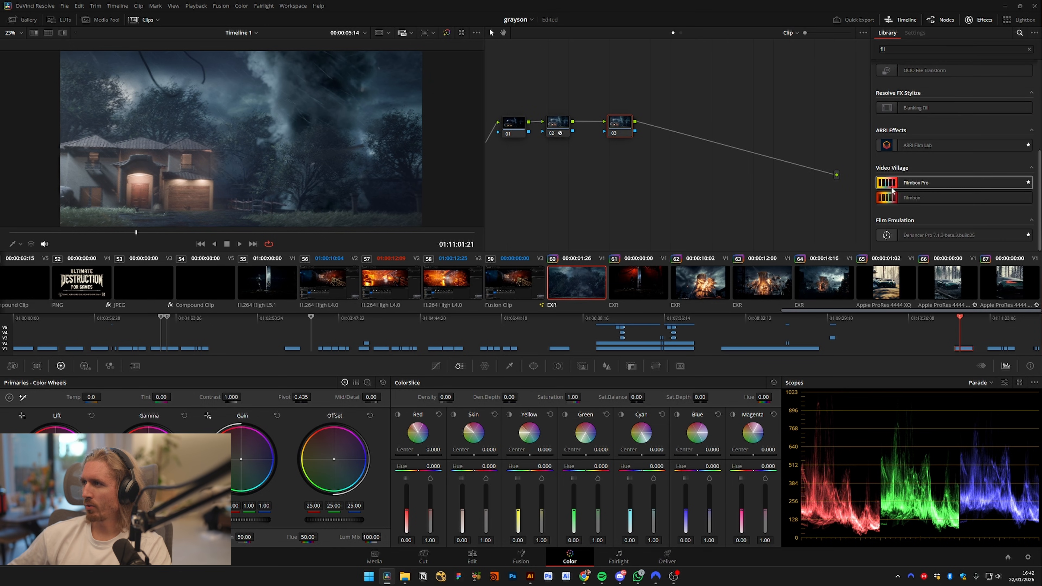
{"action": "left_click_drag", "start_coordinate": [886, 185], "coordinate": [628, 126]}
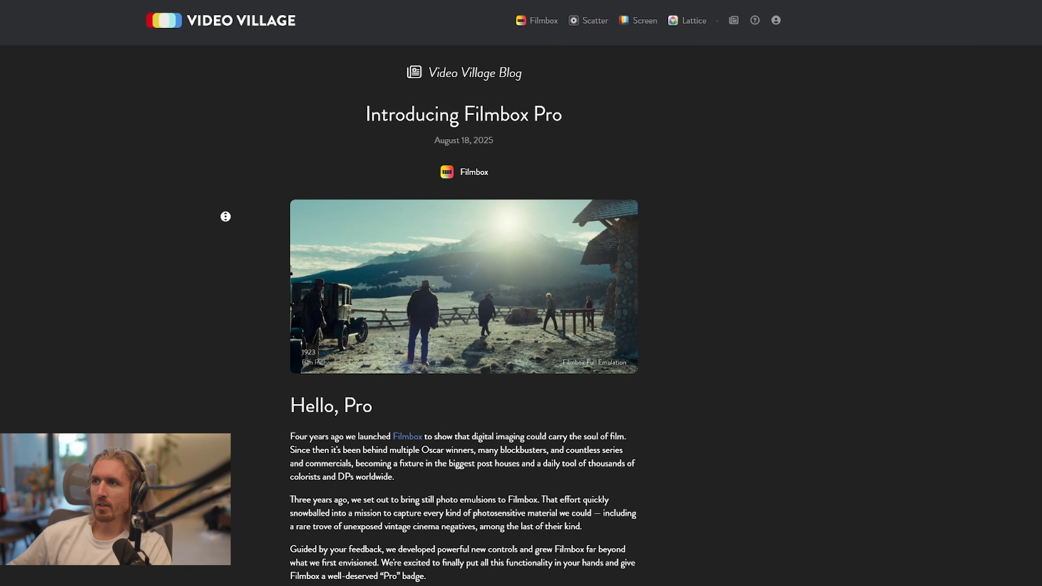
Browse the Introducing Filmbox Pro post and the Scatter and Filmbox product pages on the Video Village website
{"action": "scroll", "coordinate": [225, 217], "scroll_direction": "down", "scroll_amount": 14}
{"action": "scroll", "coordinate": [219, 301], "scroll_direction": "up", "scroll_amount": 14}
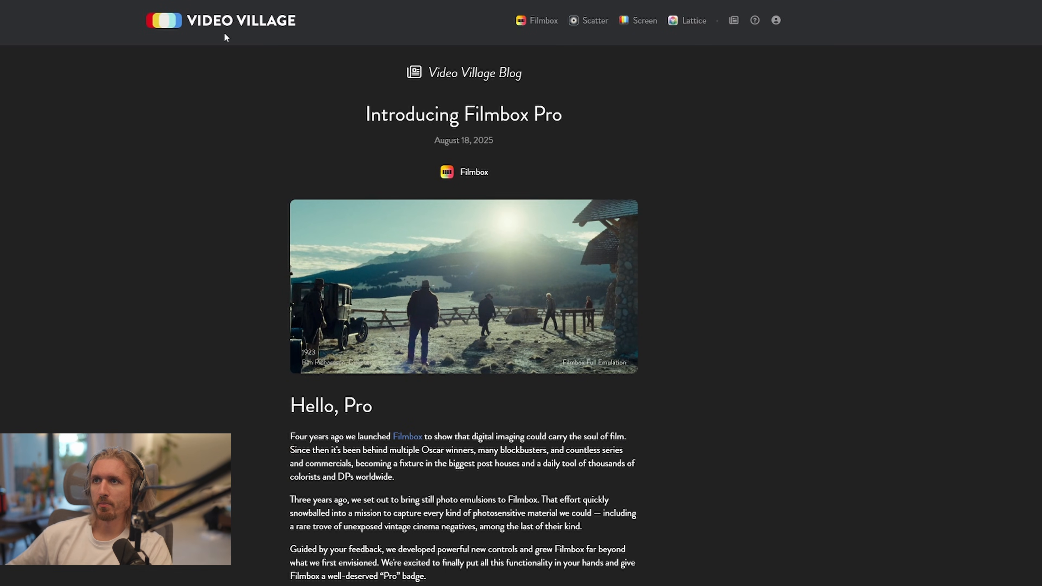
{"action": "left_click", "coordinate": [597, 29]}
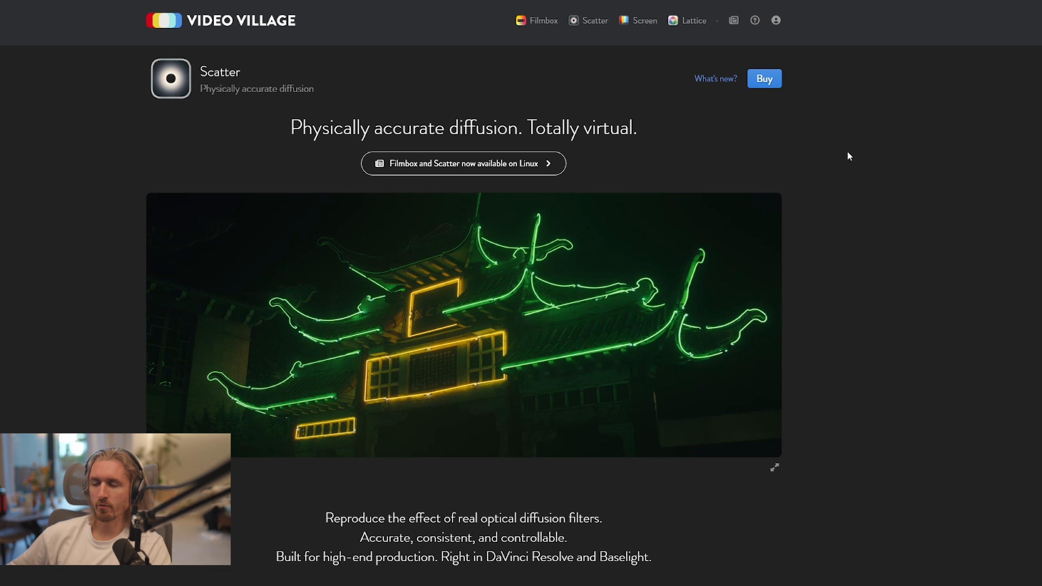
{"action": "scroll", "coordinate": [862, 205], "scroll_direction": "down", "scroll_amount": 10}
{"action": "scroll", "coordinate": [868, 278], "scroll_direction": "up", "scroll_amount": 10}
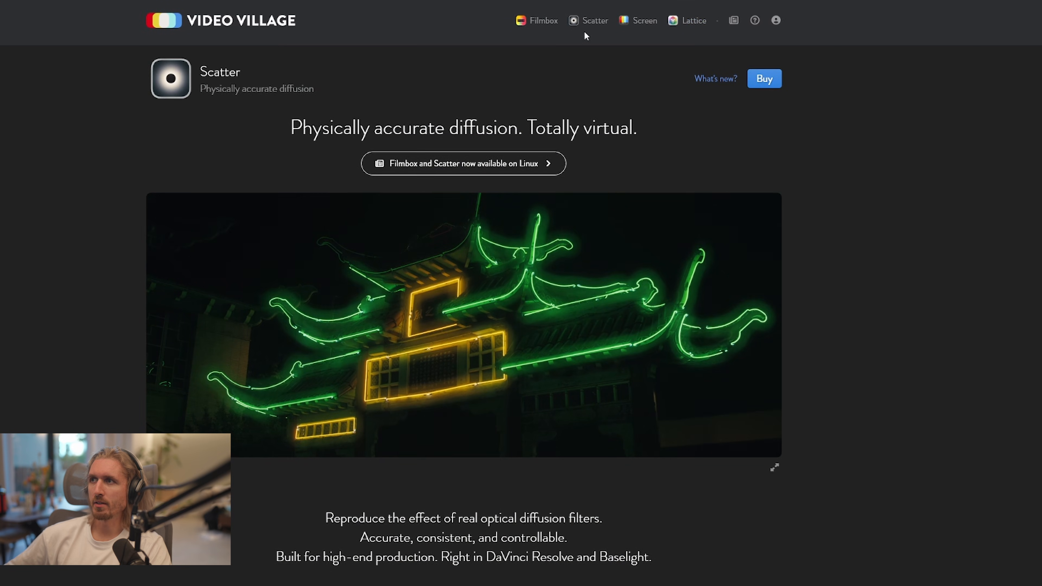
{"action": "left_click", "coordinate": [538, 24]}
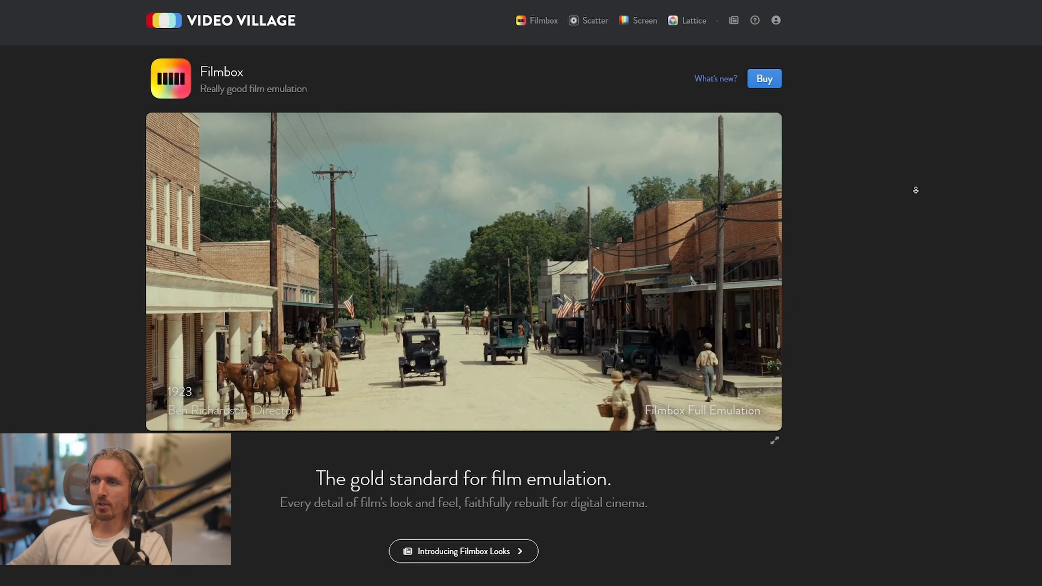
{"action": "scroll", "coordinate": [919, 232], "scroll_direction": "down", "scroll_amount": 15}
{"action": "scroll", "coordinate": [953, 263], "scroll_direction": "up", "scroll_amount": 4}
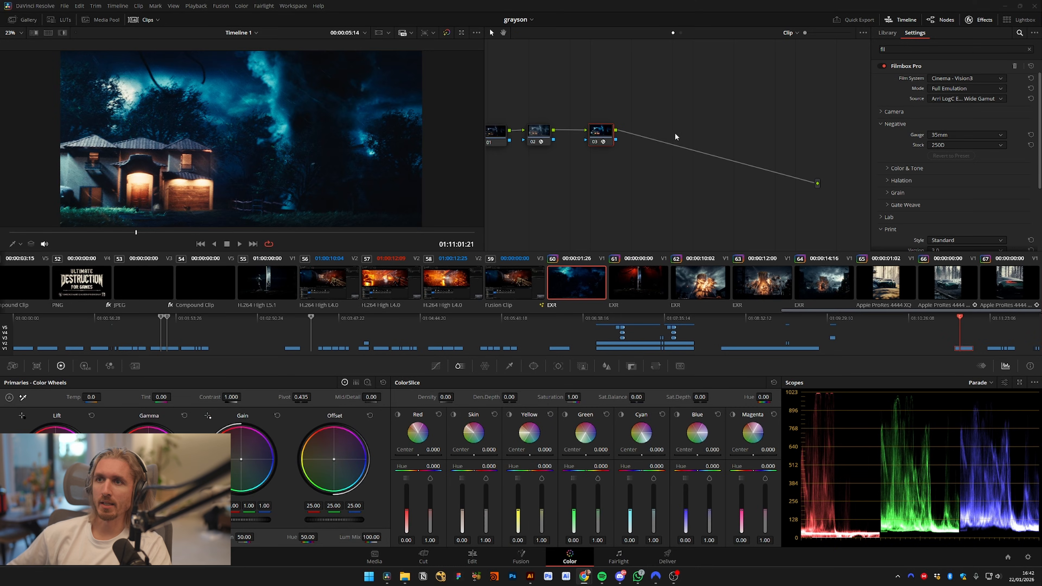
Examine the Filmbox Pro look on the tornado shot and the Source color spaces offered, without choosing one
{"action": "left_click_drag", "start_coordinate": [676, 121], "coordinate": [712, 109]}
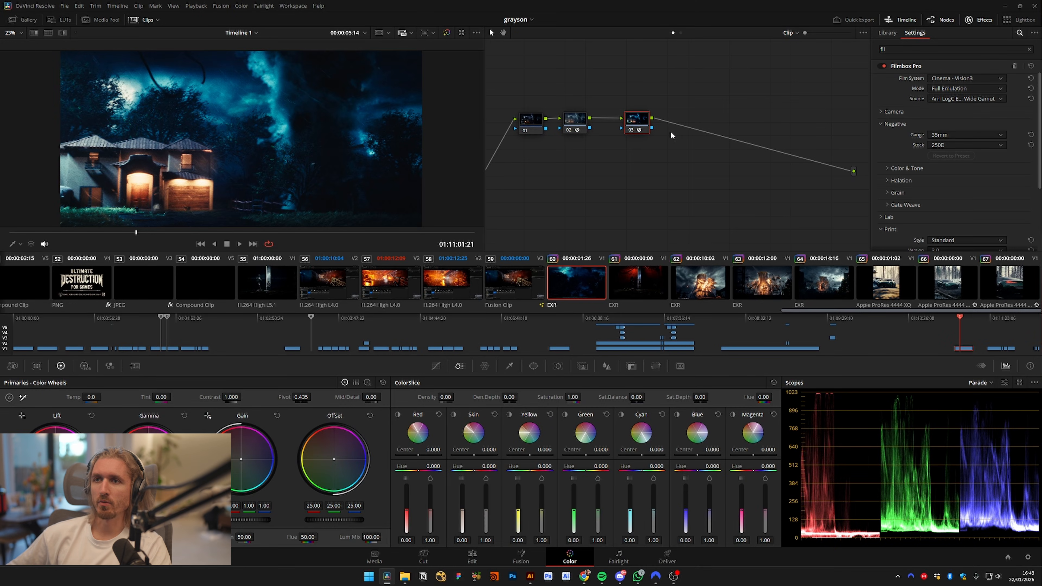
{"action": "key", "text": "ctrl+d"}
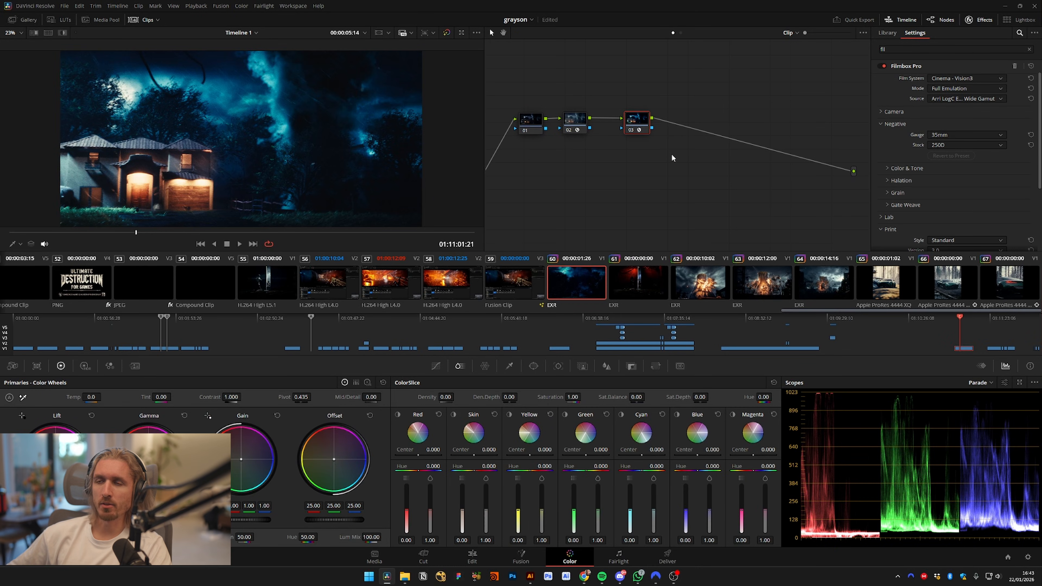
{"action": "mouse_move", "coordinate": [596, 194]}
{"action": "left_mouse_down"}
{"action": "mouse_move", "coordinate": [612, 180]}
{"action": "mouse_move", "coordinate": [604, 194]}
{"action": "left_mouse_up"}
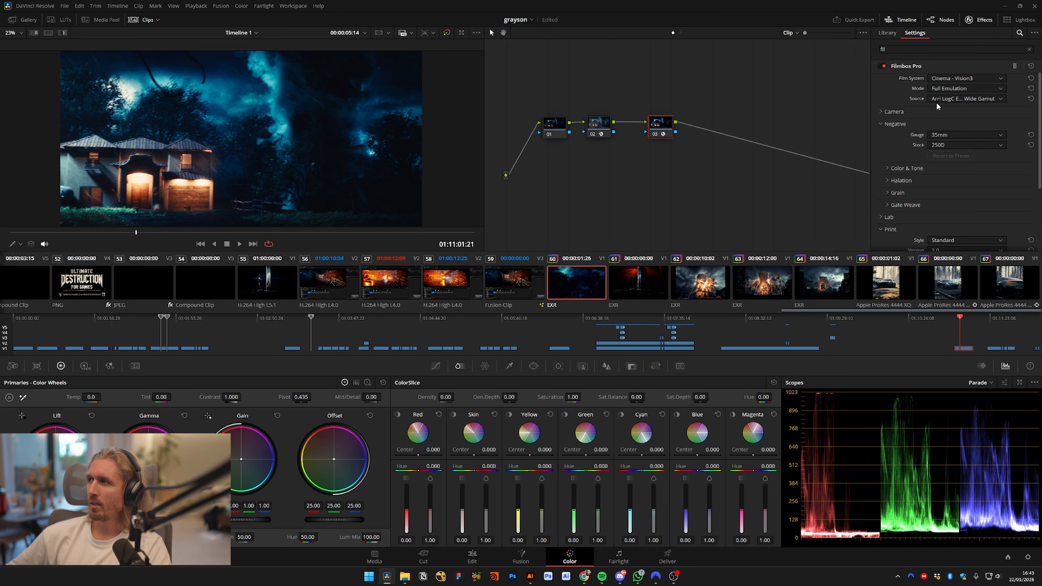
{"action": "left_click", "coordinate": [955, 99]}
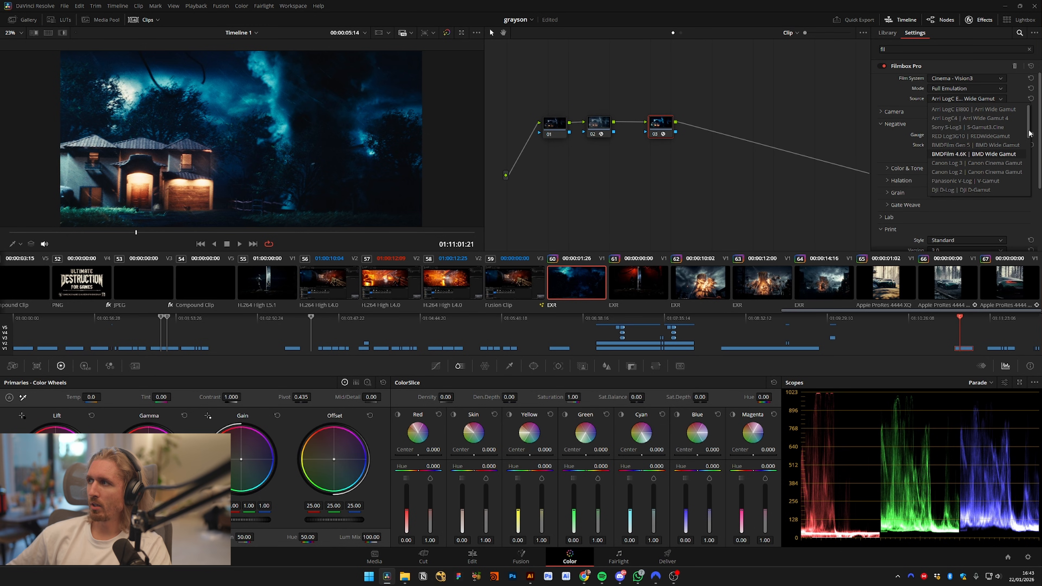
{"action": "left_click_drag", "start_coordinate": [1028, 134], "coordinate": [1031, 191]}
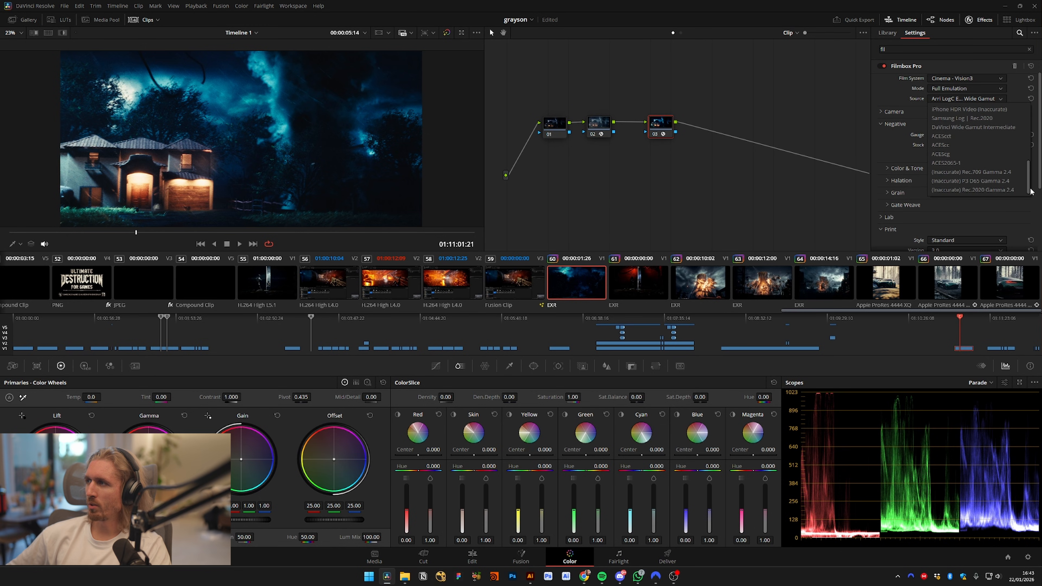
{"action": "left_click", "coordinate": [681, 208]}
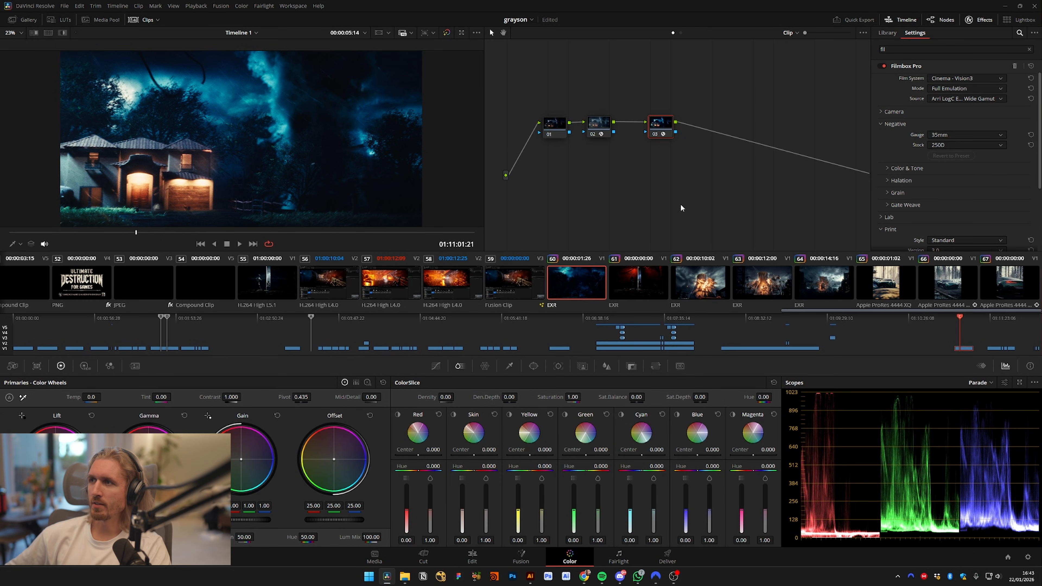
Disable node 02's ACES Transform and set the Source of node 03's Filmbox Pro to ACEScg
{"action": "left_click", "coordinate": [594, 130]}
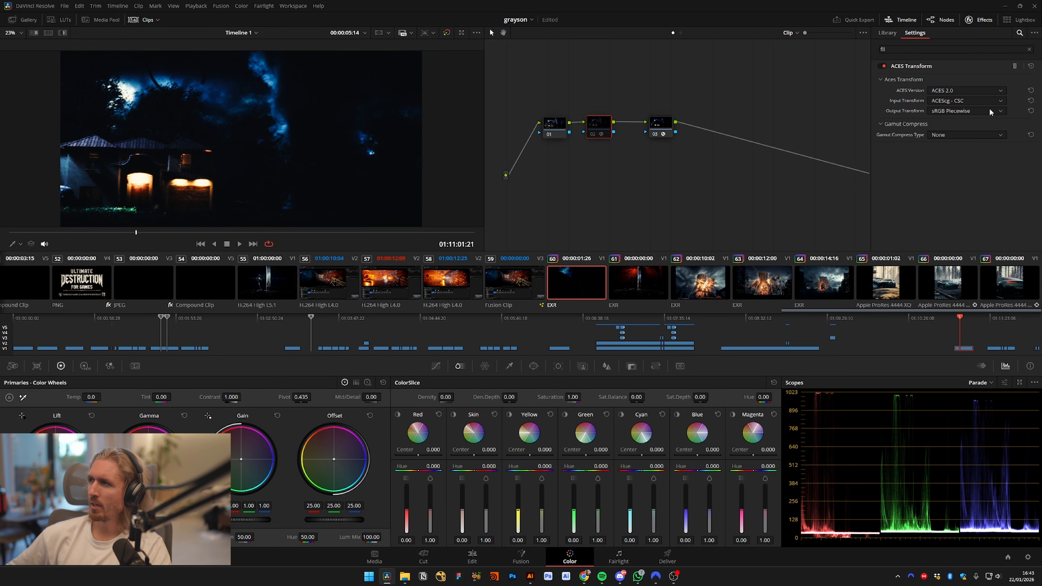
{"action": "key", "text": "alt+shift+apostrophe"}
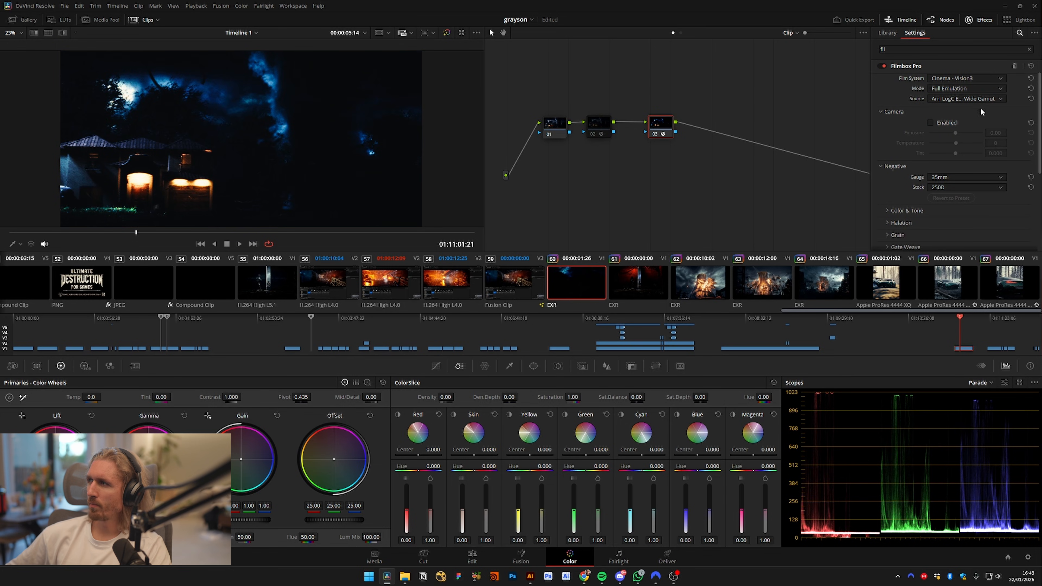
{"action": "left_click", "coordinate": [981, 99]}
{"action": "scroll", "coordinate": [1017, 164], "scroll_direction": "down", "scroll_amount": 5}
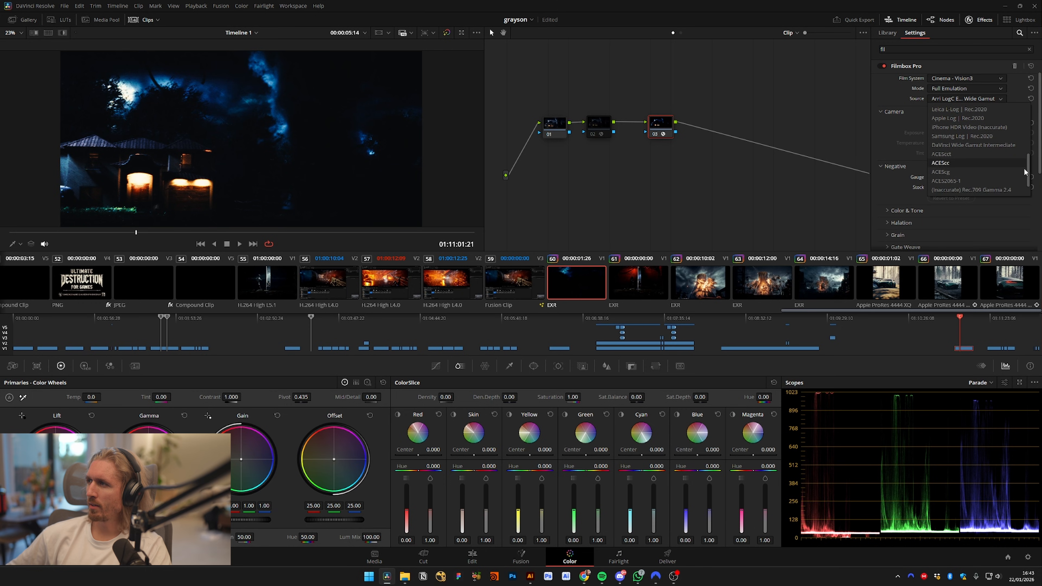
{"action": "left_click", "coordinate": [943, 172]}
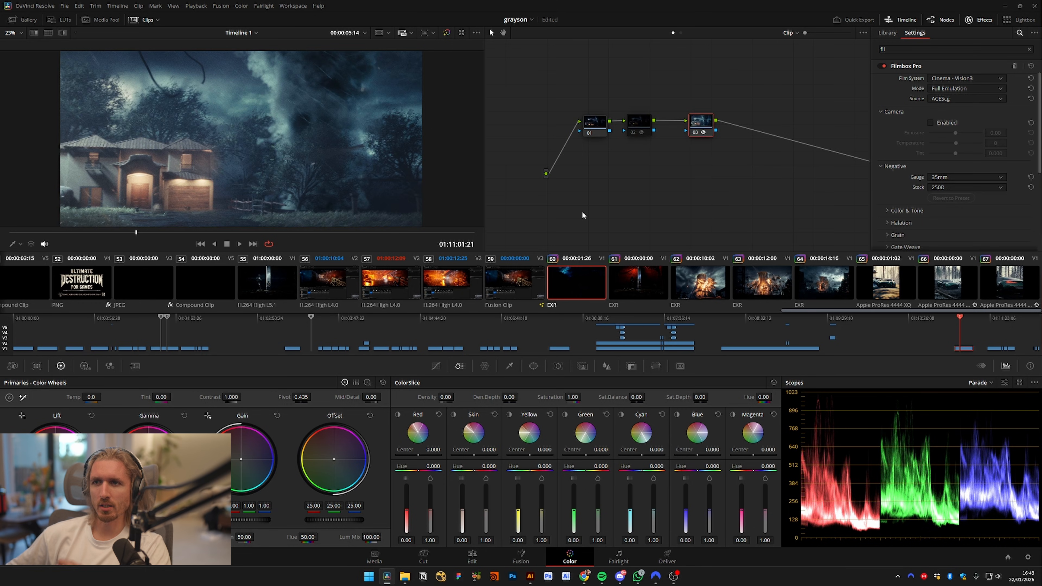
Move the tornado shot to 01:11:04:28 and compare the house with node 03's Filmbox Pro off and on
{"action": "left_click", "coordinate": [253, 231]}
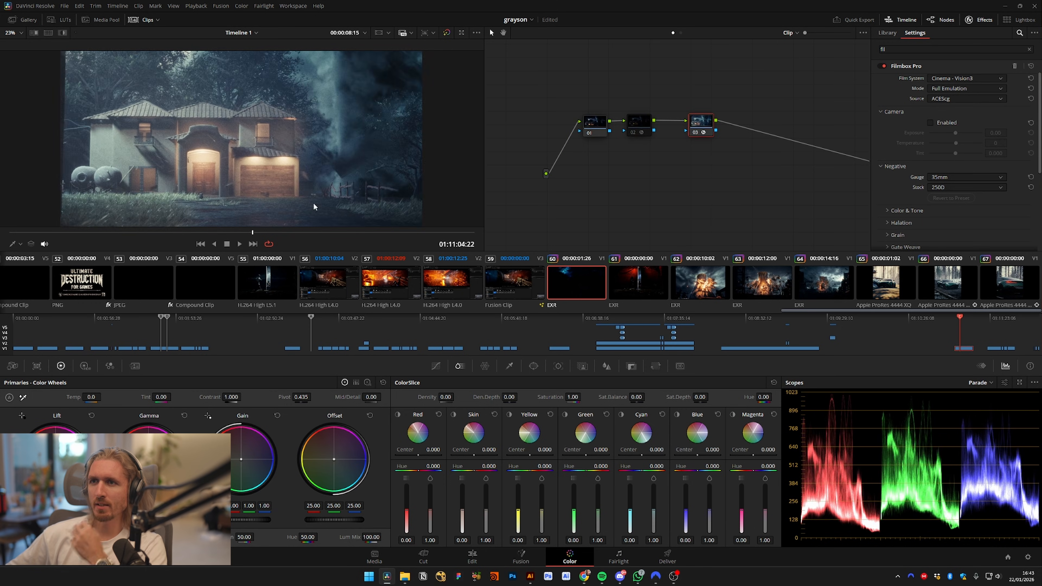
{"action": "key", "text": "ctrl+d"}
{"action": "key", "text": "ctrl+d"}
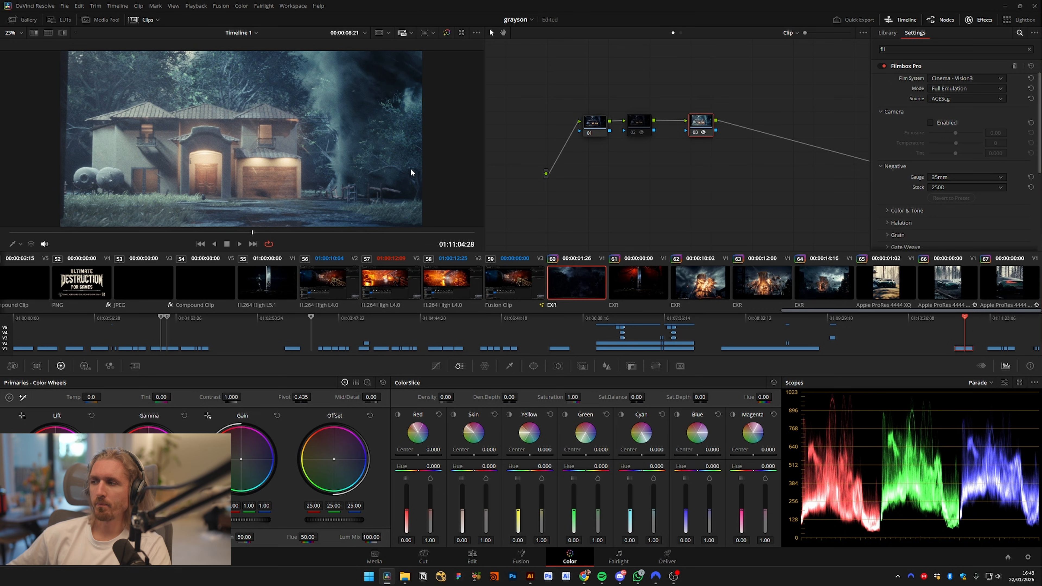
Add serial node 04 after Filmbox Pro with Contrast 1.196 and Gain 0.94, and check the grade at 01:11:07:03 and 01:11:04:13
{"action": "key", "text": "alt+s"}
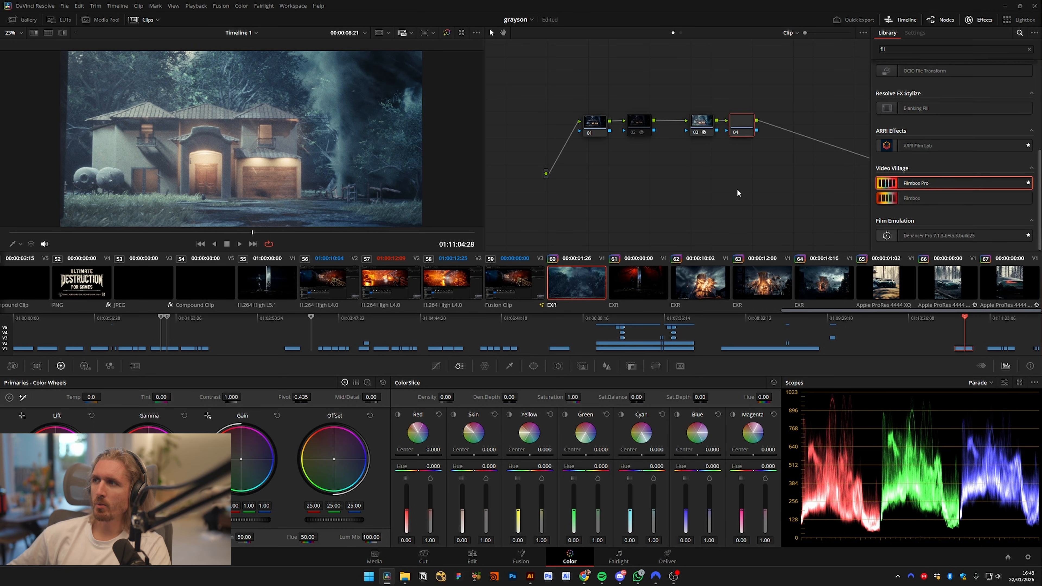
{"action": "left_click_drag", "start_coordinate": [231, 397], "coordinate": [271, 397]}
{"action": "left_click_drag", "start_coordinate": [250, 519], "coordinate": [279, 530]}
{"action": "left_click_drag", "start_coordinate": [161, 232], "coordinate": [330, 216]}
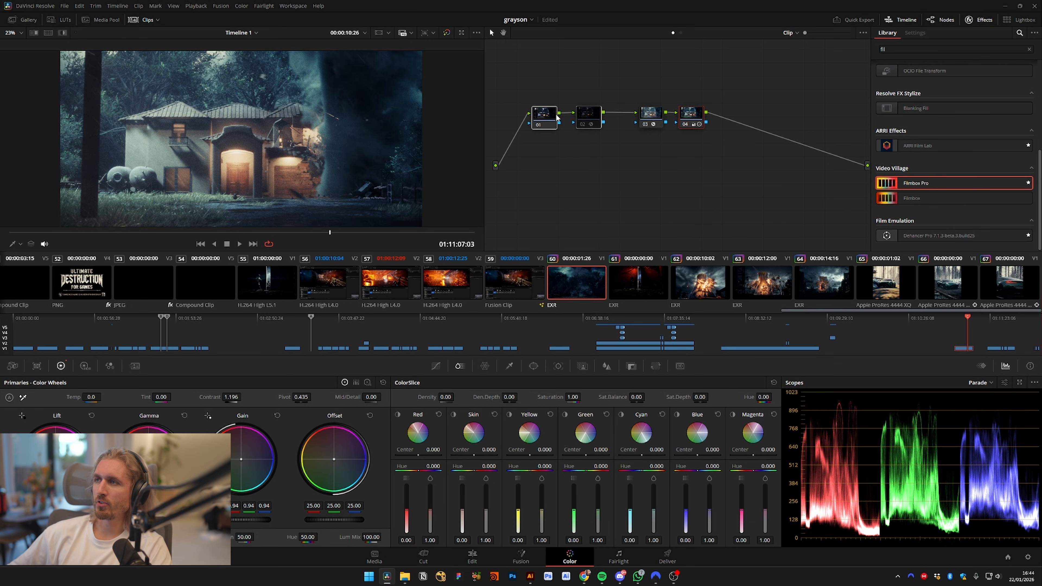
{"action": "left_click_drag", "start_coordinate": [749, 92], "coordinate": [691, 131]}
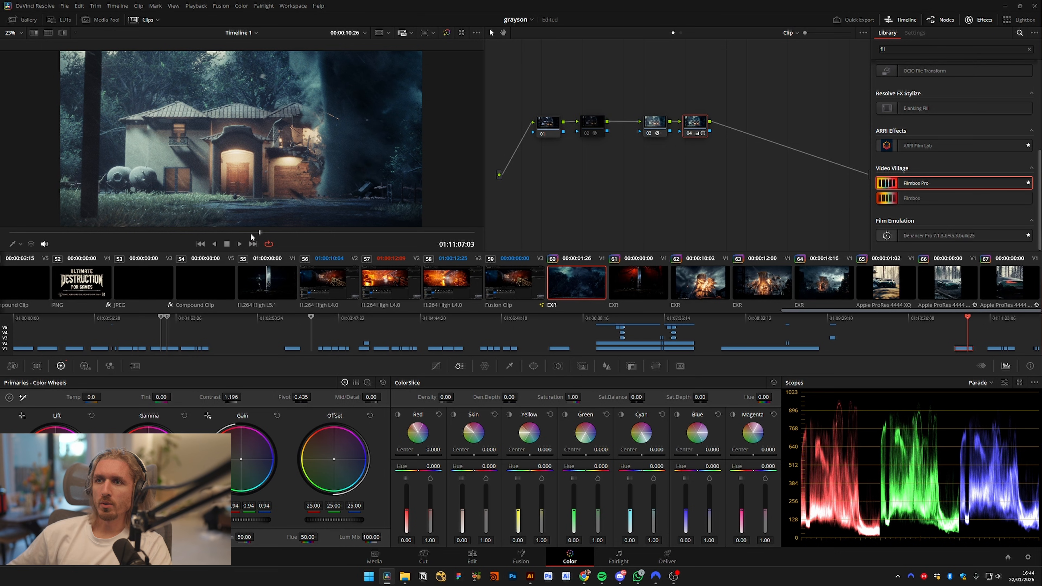
{"action": "left_click_drag", "start_coordinate": [251, 233], "coordinate": [235, 233]}
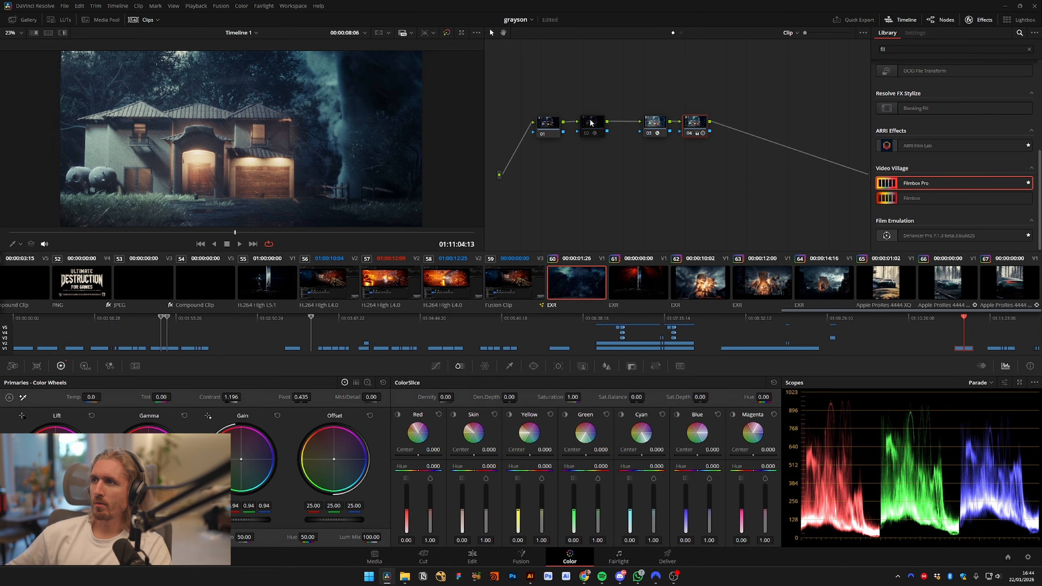
Re-enable node 02's ACES Transform with nodes 03 and 04 switched off, and move nodes 01 and 02 away from them
{"action": "left_click", "coordinate": [595, 140]}
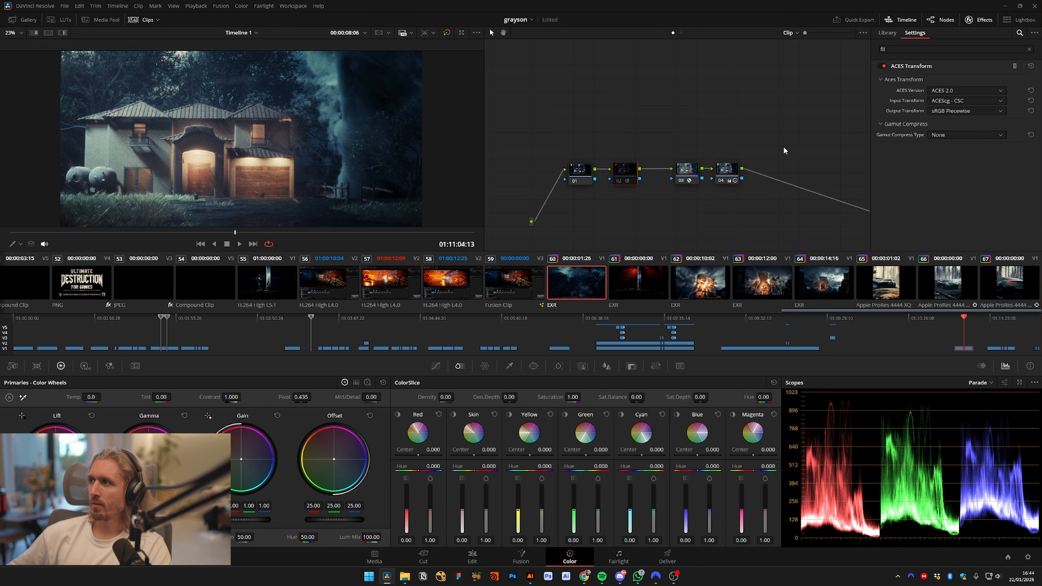
{"action": "key", "text": "ctrl+d"}
{"action": "key", "text": "alt+d"}
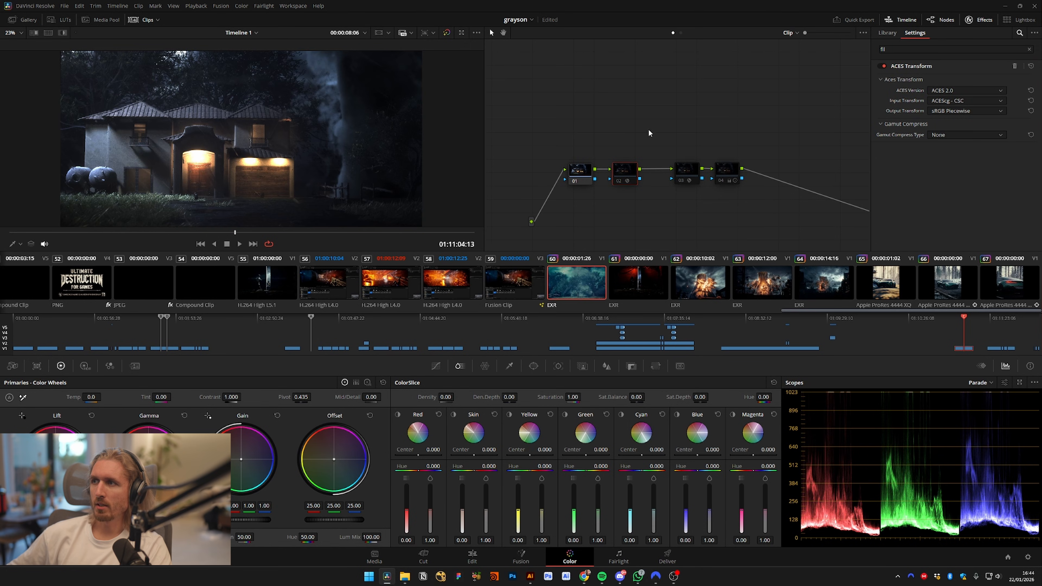
{"action": "key", "text": "ctrl+d"}
{"action": "left_click_drag", "start_coordinate": [628, 179], "coordinate": [569, 172]}
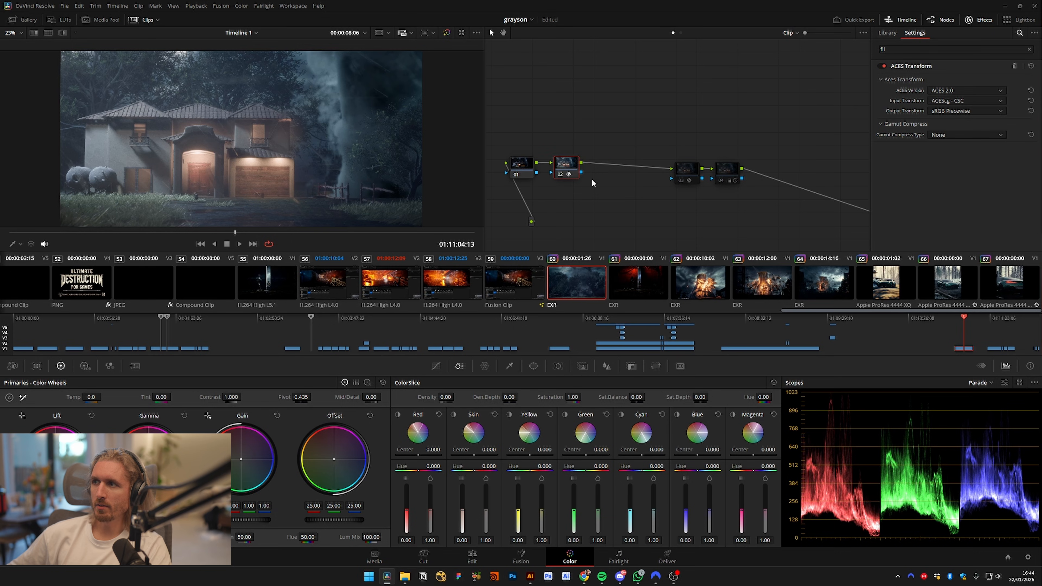
Add a serial node after the ACES Transform, search the effects library for "tra" and apply Color Space Transform to it
{"action": "key", "text": "alt+s"}
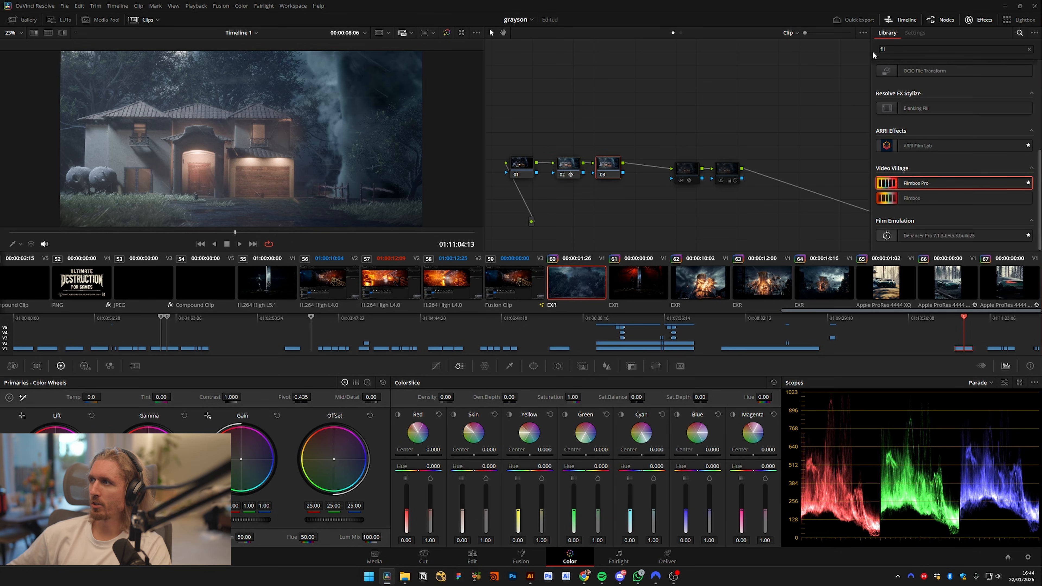
{"action": "left_click_drag", "start_coordinate": [888, 49], "coordinate": [866, 56]}
{"action": "type", "text": "tra"}
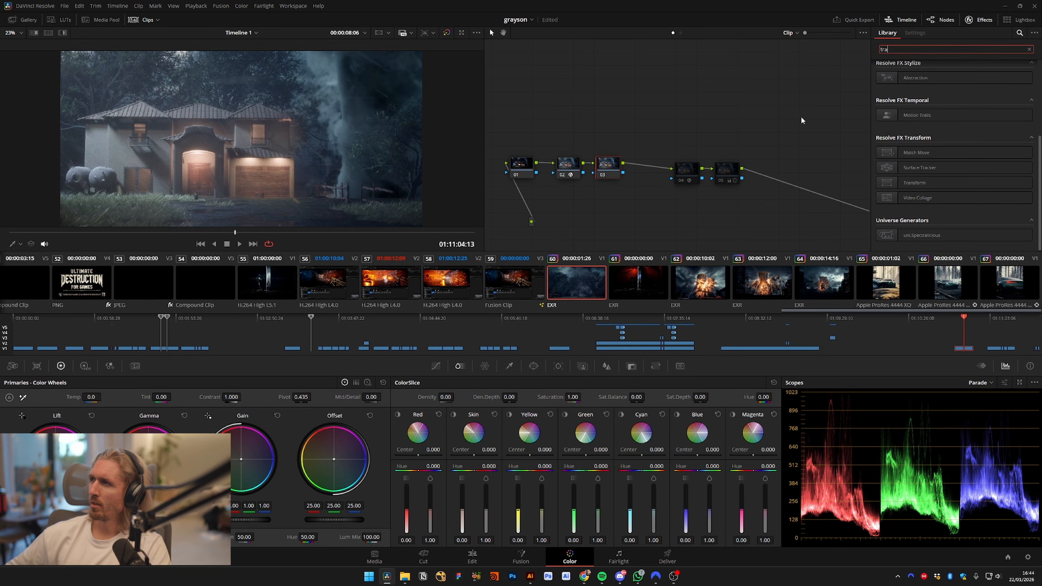
{"action": "scroll", "coordinate": [886, 99], "scroll_direction": "up", "scroll_amount": 3}
{"action": "left_click_drag", "start_coordinate": [886, 96], "coordinate": [601, 174]}
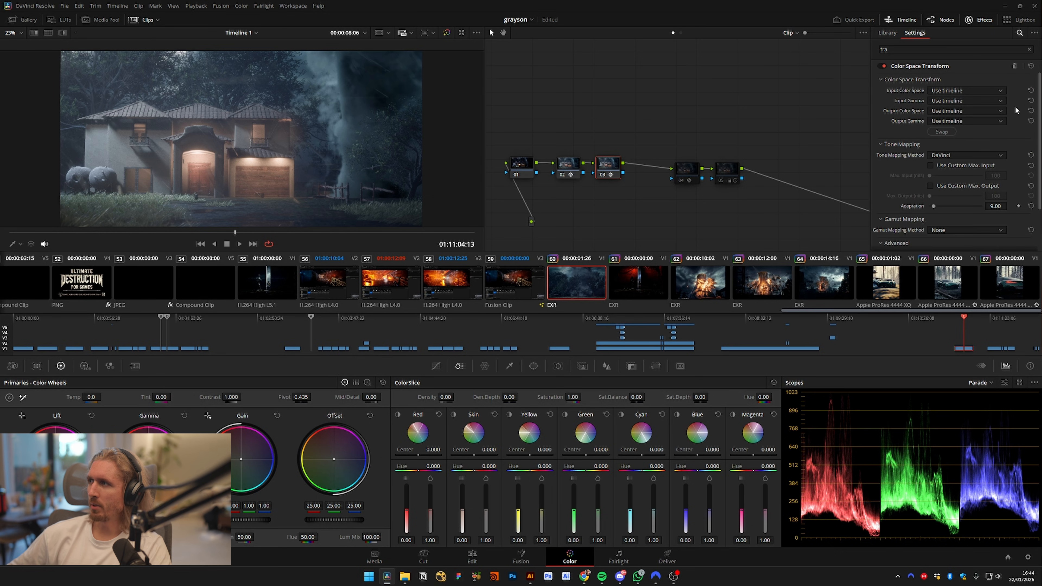
Set the Color Space Transform on node 03 to output DaVinci Wide Gamut with DaVinci Intermediate gamma
{"action": "left_click", "coordinate": [980, 115]}
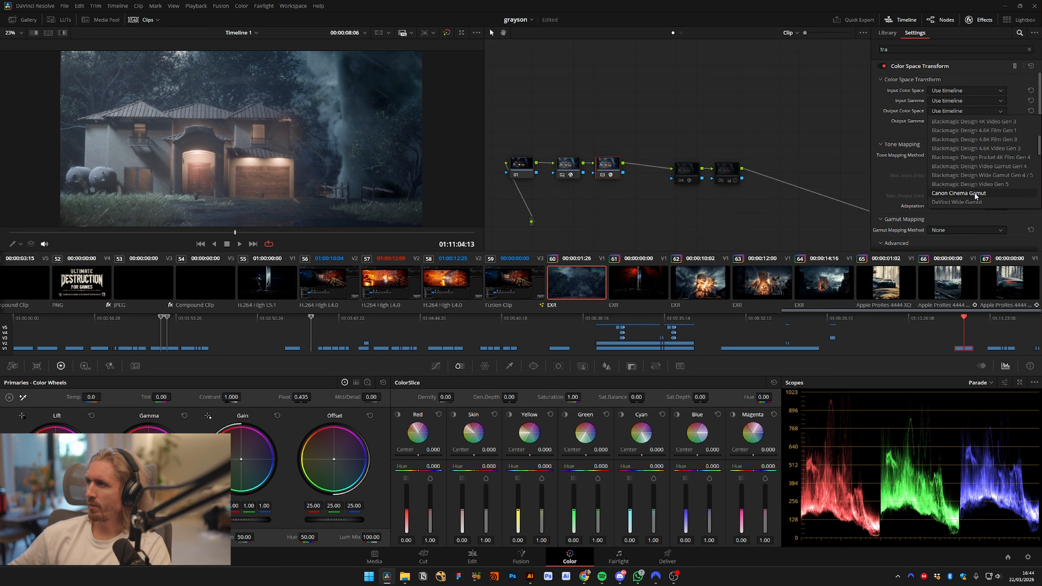
{"action": "left_click", "coordinate": [979, 202]}
{"action": "left_click", "coordinate": [966, 121]}
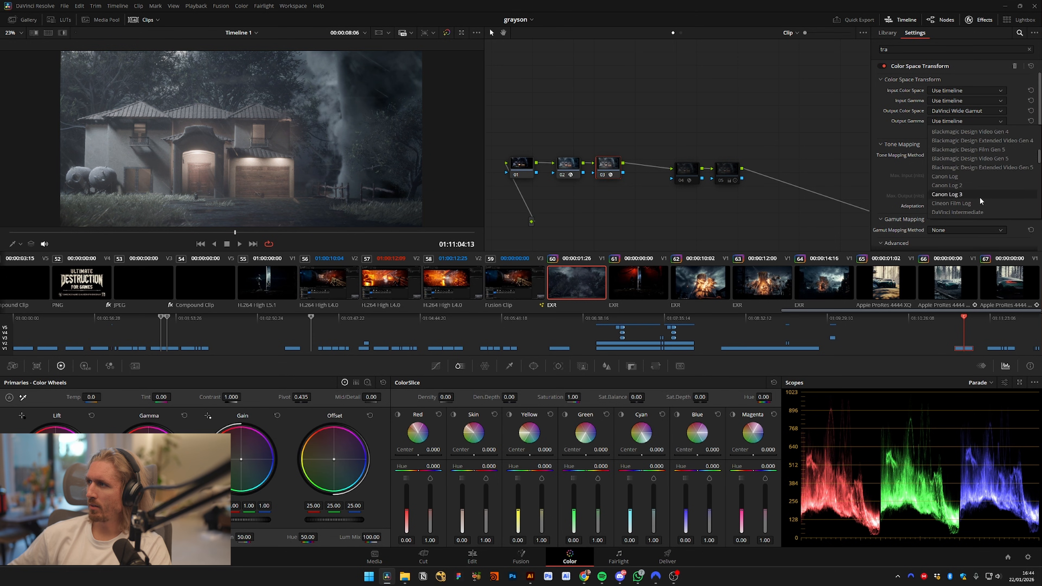
{"action": "left_click", "coordinate": [970, 213]}
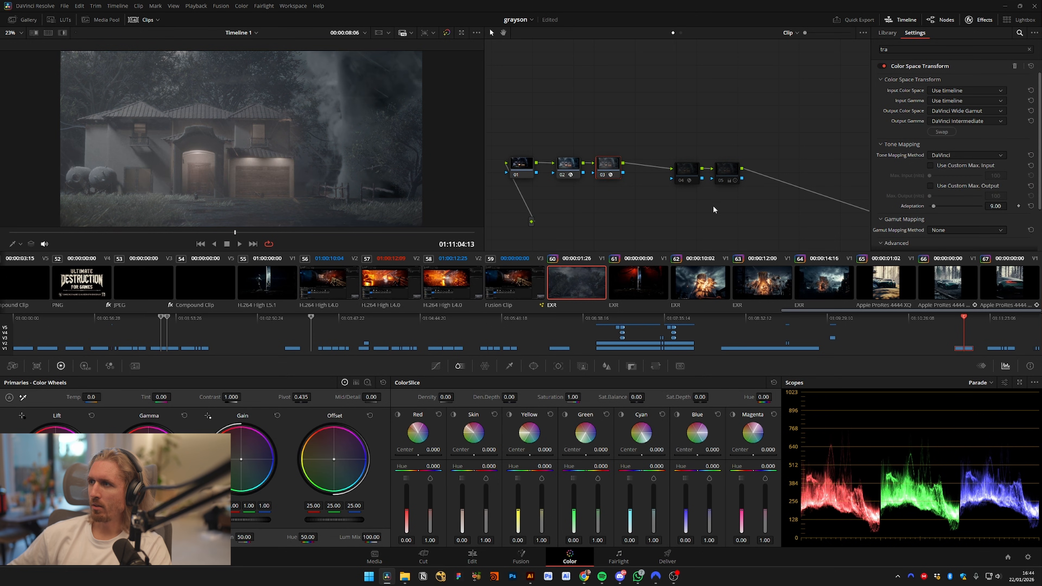
Enable node 04's Filmbox Pro with DaVinci Wide Gamut Intermediate as Source, and check the shot at 01:11:02:27
{"action": "left_click", "coordinate": [677, 170]}
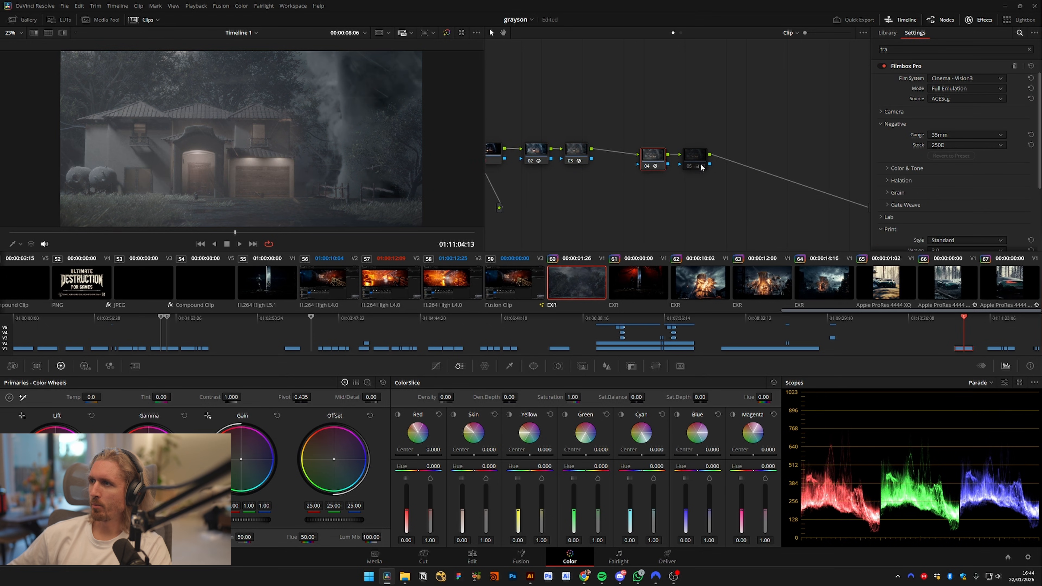
{"action": "left_click", "coordinate": [989, 100]}
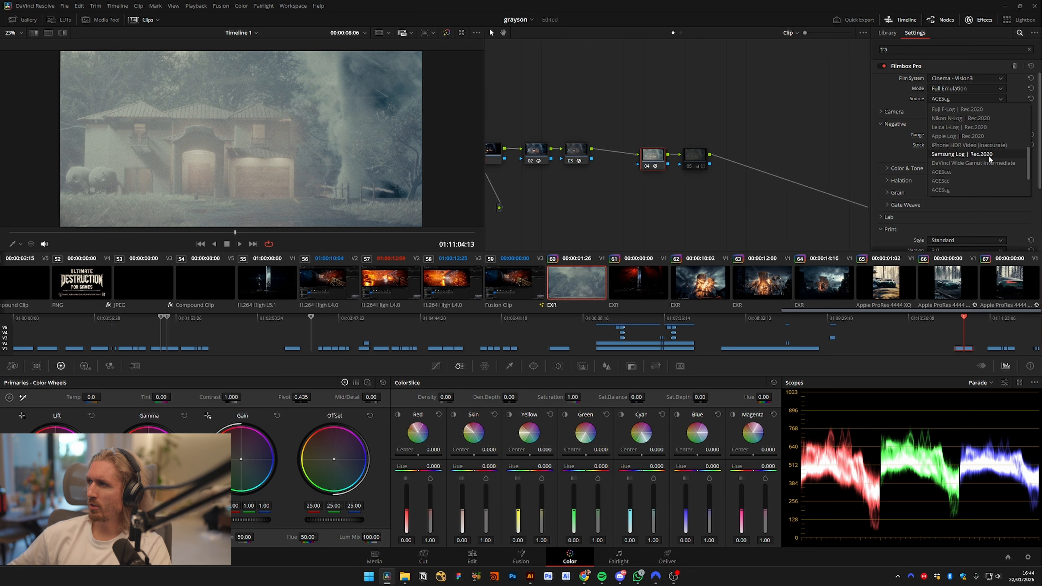
{"action": "left_click", "coordinate": [977, 163]}
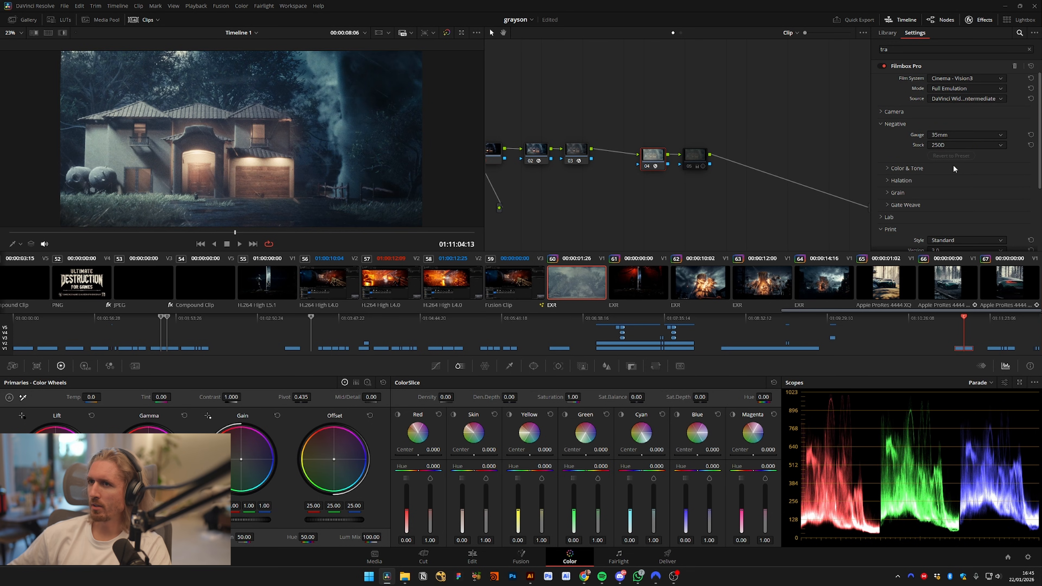
{"action": "left_click_drag", "start_coordinate": [646, 162], "coordinate": [703, 152]}
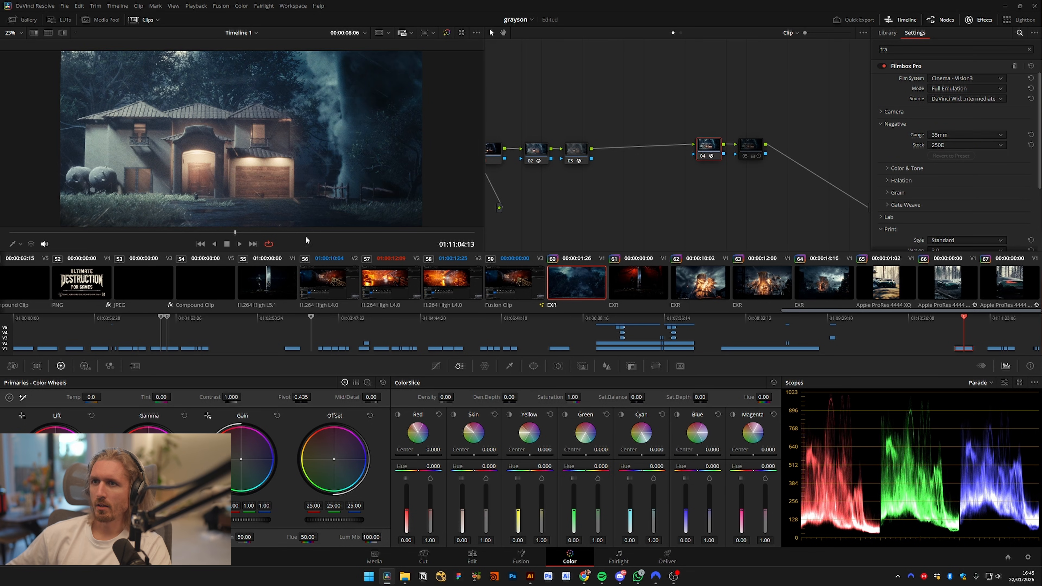
{"action": "left_click", "coordinate": [169, 233]}
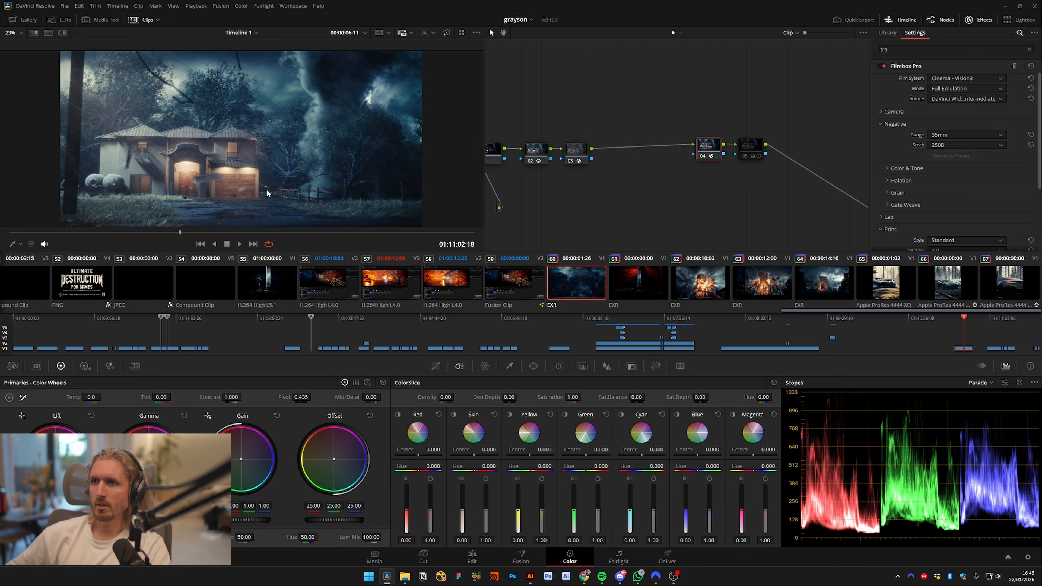
Move nodes 01, 02 and 03 together into a row above the Filmbox Pro node
{"action": "left_click_drag", "start_coordinate": [615, 118], "coordinate": [546, 81]}
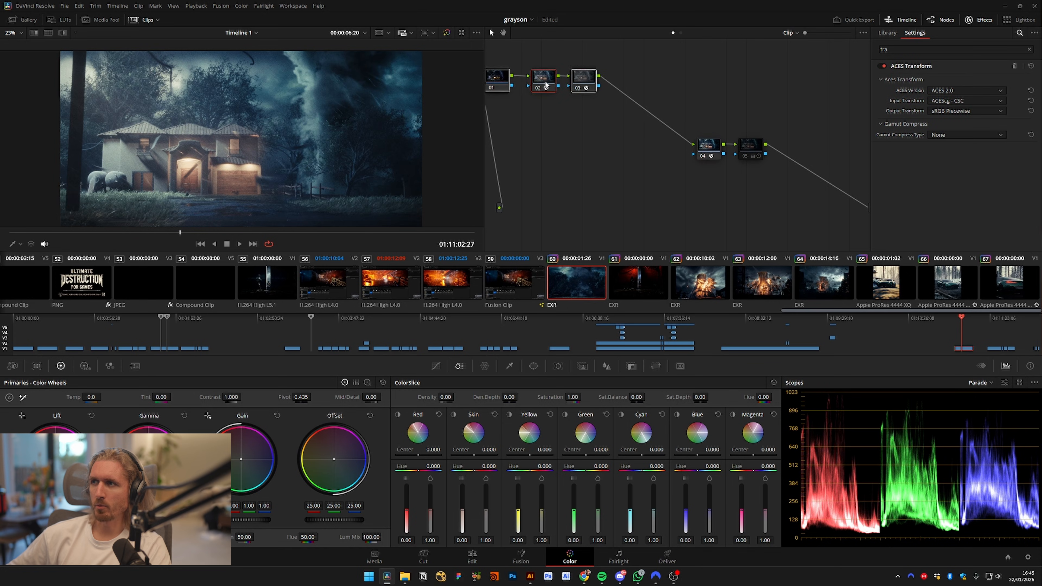
{"action": "left_click_drag", "start_coordinate": [568, 156], "coordinate": [595, 179]}
{"action": "left_click", "coordinate": [739, 193]}
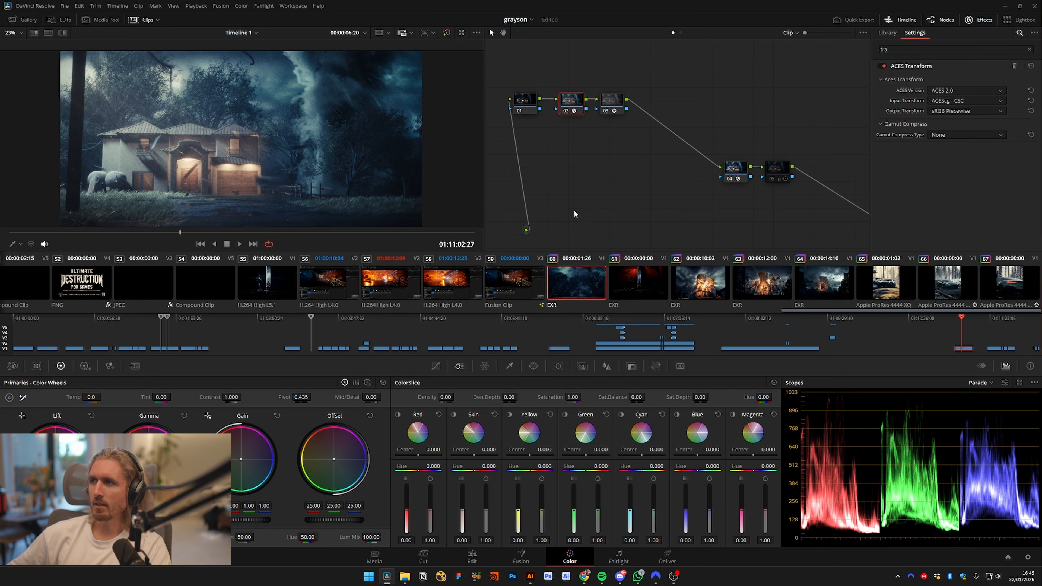
Place Filmbox Pro on its own row below, add a serial node after it and remove the disabled contrast node
{"action": "left_click_drag", "start_coordinate": [734, 172], "coordinate": [573, 188]}
{"action": "left_click_drag", "start_coordinate": [616, 200], "coordinate": [565, 171]}
{"action": "left_click_drag", "start_coordinate": [771, 152], "coordinate": [703, 160]}
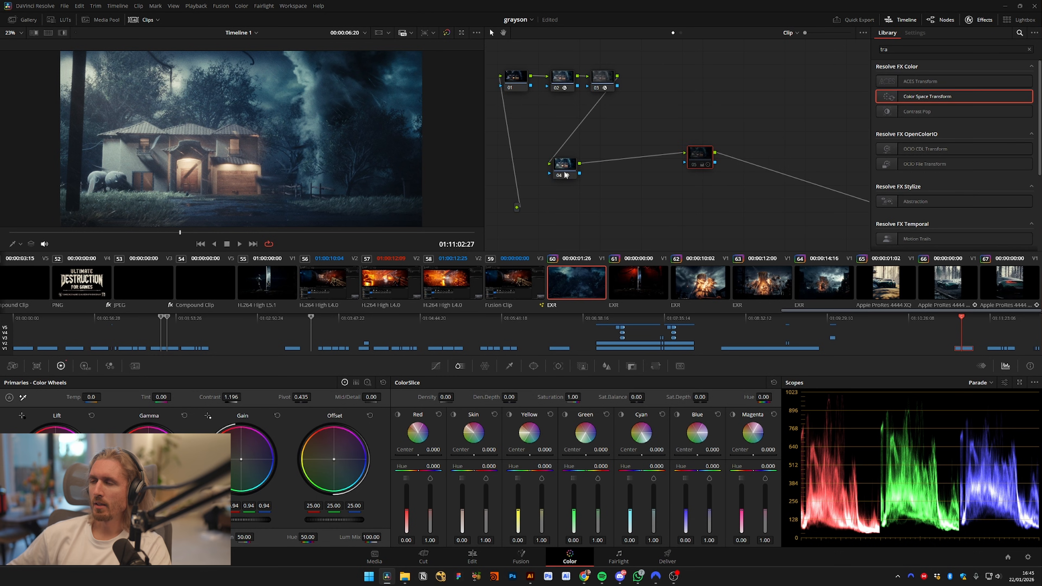
{"action": "left_click", "coordinate": [632, 208]}
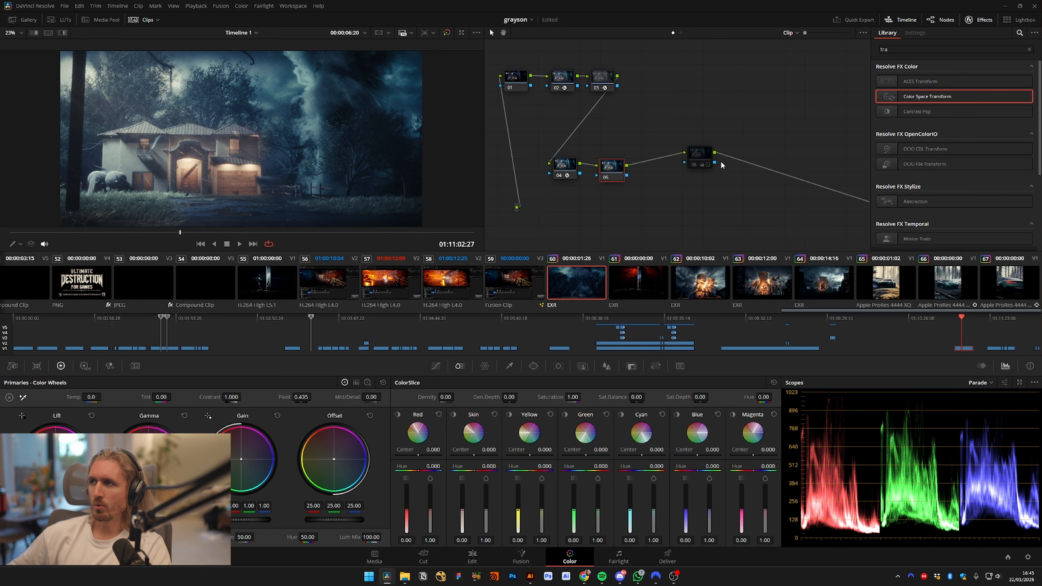
{"action": "left_click_drag", "start_coordinate": [710, 165], "coordinate": [627, 166]}
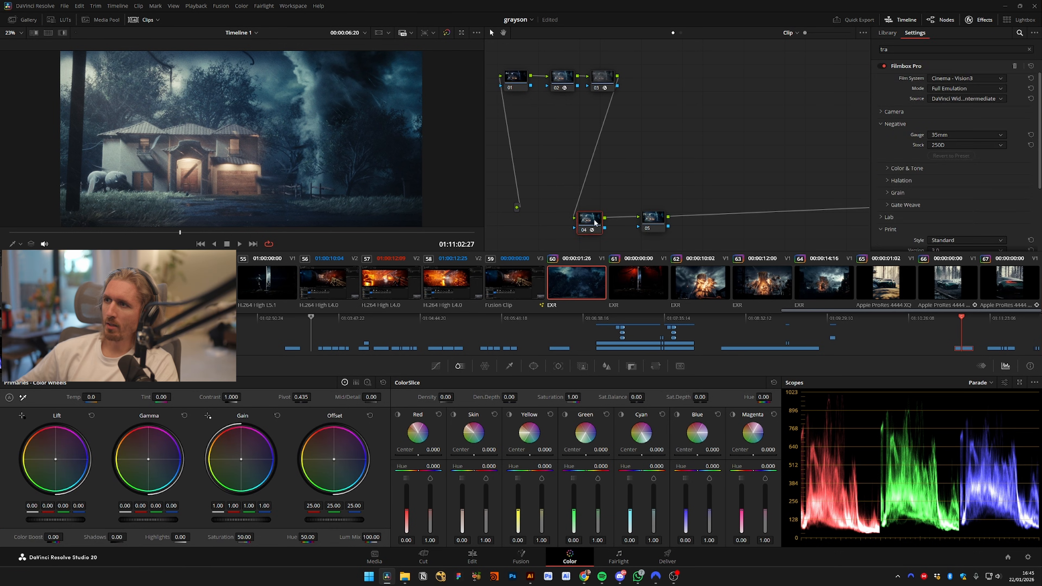
Insert a serial node before Filmbox Pro and place it between the transform row and the Filmbox Pro row
{"action": "key", "text": "shift+s"}
{"action": "left_click_drag", "start_coordinate": [596, 226], "coordinate": [599, 142]}
{"action": "left_click_drag", "start_coordinate": [663, 146], "coordinate": [692, 165]}
{"action": "left_click_drag", "start_coordinate": [697, 87], "coordinate": [528, 116]}
{"action": "left_click_drag", "start_coordinate": [602, 104], "coordinate": [609, 74]}
{"action": "left_click_drag", "start_coordinate": [640, 183], "coordinate": [693, 214]}
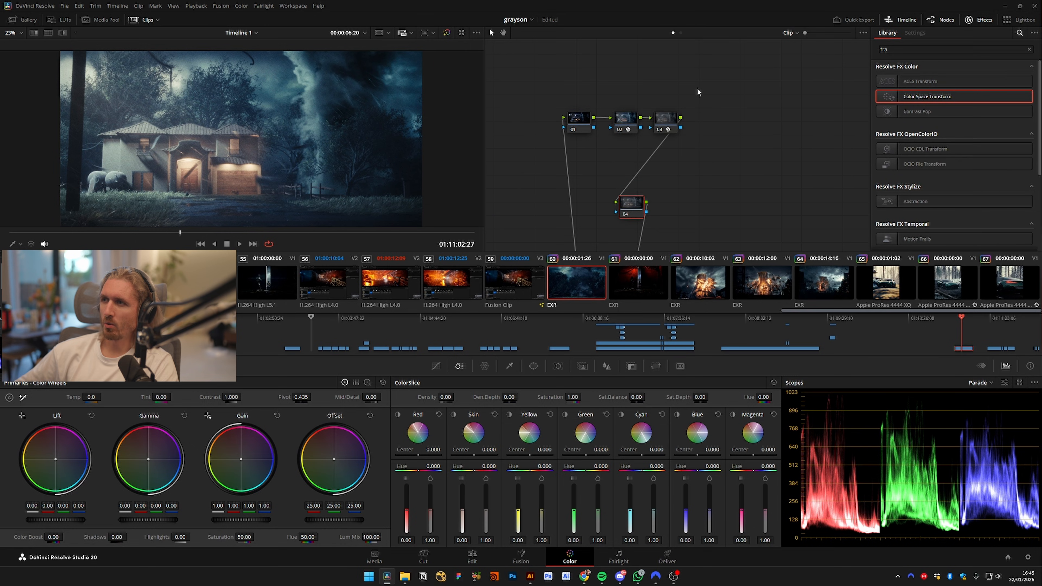
Arrange the node graph in descending rows: 01 alone, transforms 02 and 03, node 04 alone, and nodes 05 and 06
{"action": "left_click_drag", "start_coordinate": [633, 77], "coordinate": [557, 143]}
{"action": "left_click_drag", "start_coordinate": [593, 158], "coordinate": [631, 87]}
{"action": "left_click_drag", "start_coordinate": [707, 156], "coordinate": [591, 205]}
{"action": "left_click_drag", "start_coordinate": [618, 184], "coordinate": [645, 187]}
{"action": "left_click", "coordinate": [700, 139]}
{"action": "left_click_drag", "start_coordinate": [682, 248], "coordinate": [673, 163]}
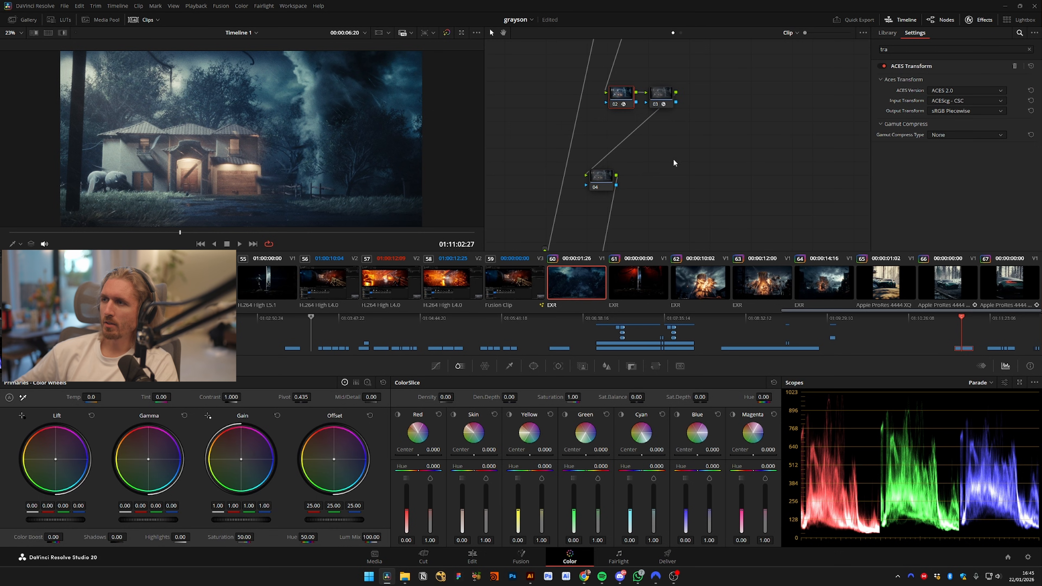
{"action": "left_click_drag", "start_coordinate": [604, 179], "coordinate": [619, 186]}
{"action": "left_click_drag", "start_coordinate": [667, 222], "coordinate": [654, 179]}
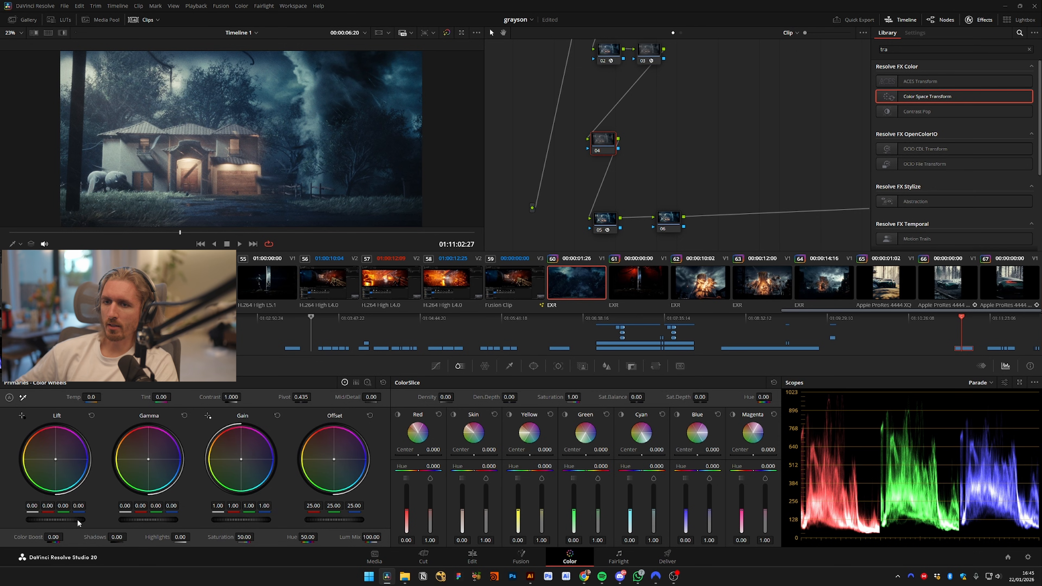
Try lowering node 04's Lift to about -0.11, examine the shadows around the garage up close, and reset Lift
{"action": "left_click_drag", "start_coordinate": [78, 522], "coordinate": [59, 521]}
{"action": "scroll", "coordinate": [451, 100], "scroll_direction": "up", "scroll_amount": 4}
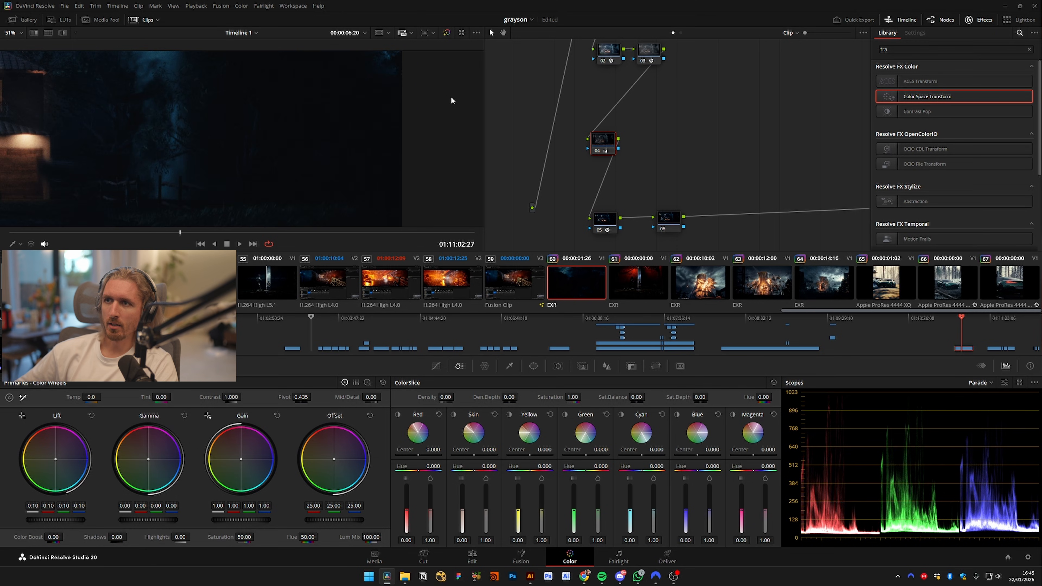
{"action": "scroll", "coordinate": [169, 180], "scroll_direction": "up", "scroll_amount": 4}
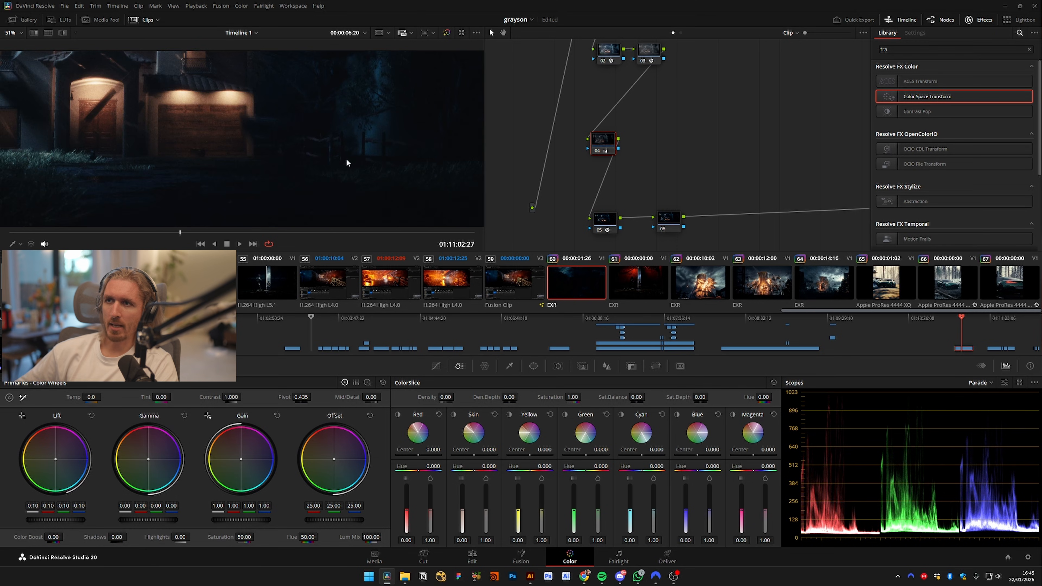
{"action": "left_click_drag", "start_coordinate": [282, 210], "coordinate": [328, 232]}
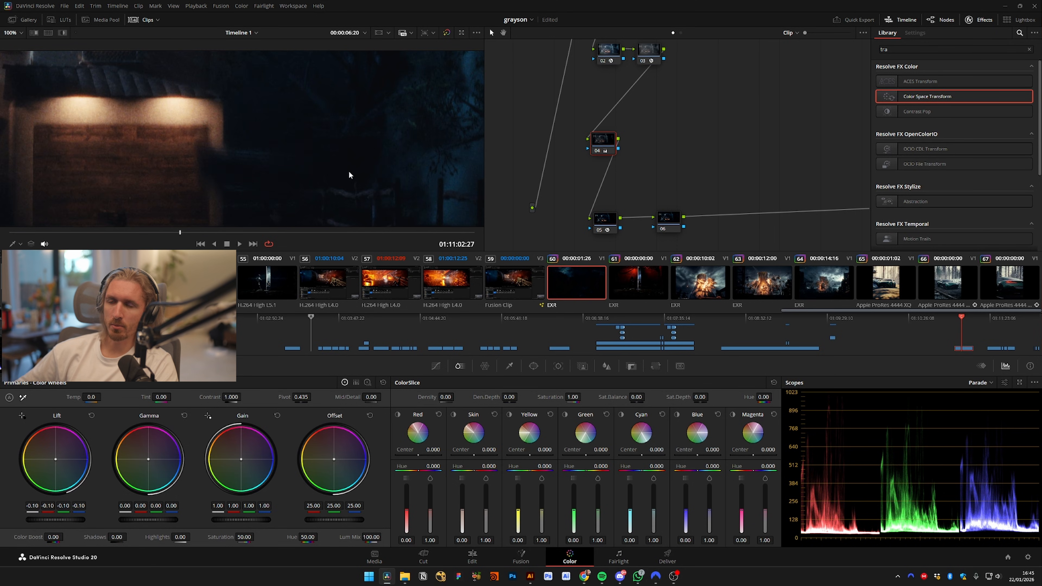
{"action": "mouse_move", "coordinate": [55, 520]}
{"action": "left_mouse_down"}
{"action": "mouse_move", "coordinate": [41, 520]}
{"action": "mouse_move", "coordinate": [84, 520]}
{"action": "mouse_move", "coordinate": [46, 520]}
{"action": "left_mouse_up"}
{"action": "scroll", "coordinate": [279, 158], "scroll_direction": "down", "scroll_amount": 3}
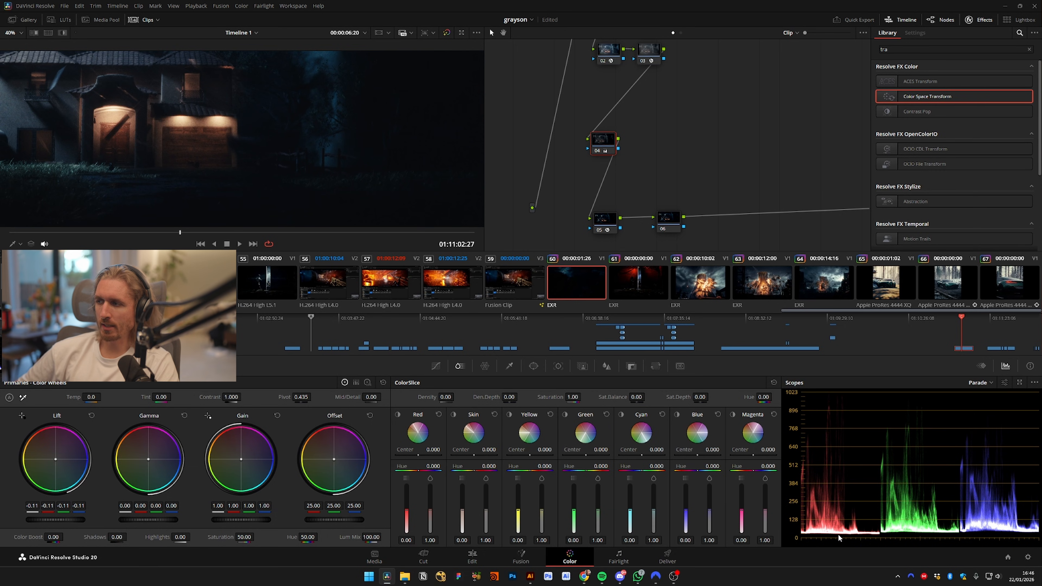
{"action": "mouse_move", "coordinate": [46, 520]}
{"action": "left_mouse_down"}
{"action": "mouse_move", "coordinate": [58, 520]}
{"action": "mouse_move", "coordinate": [47, 519]}
{"action": "left_mouse_up"}
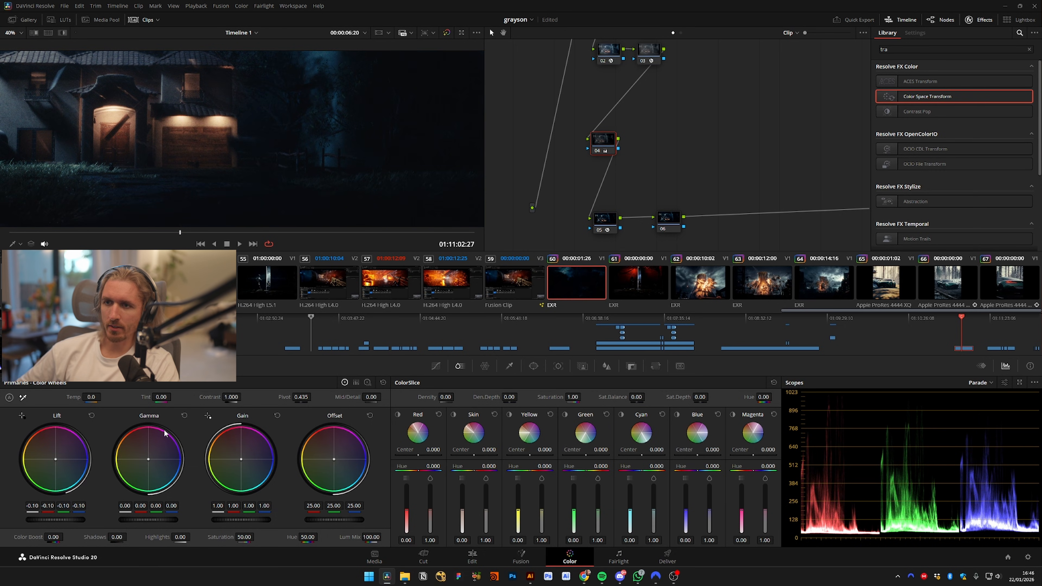
{"action": "left_click", "coordinate": [91, 416]}
{"action": "key", "text": "shift+z"}
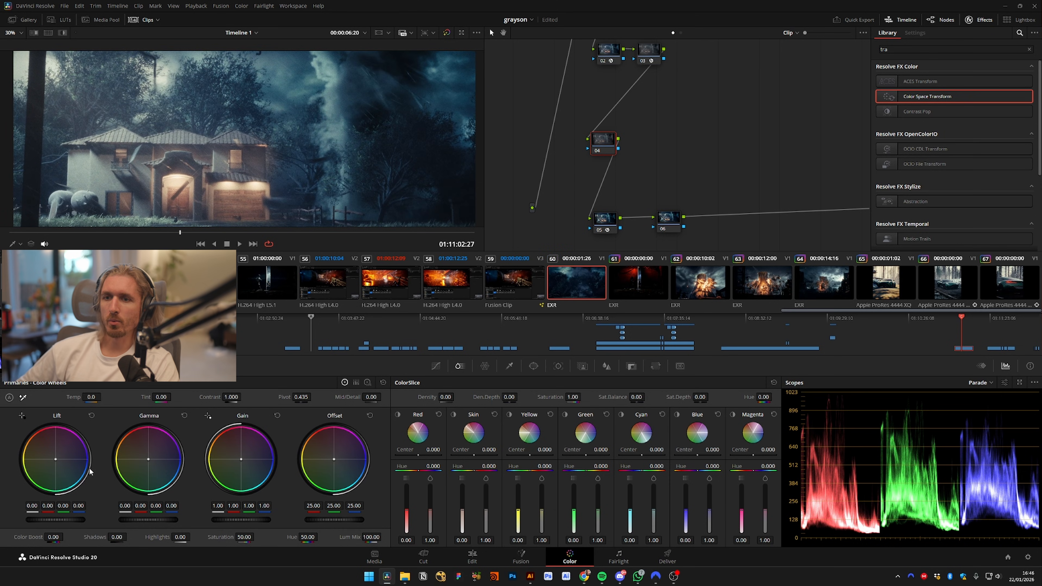
Try Lift -0.05, Gamma 0.03 and Gain 2.02 on node 04, inspect the house's highlights, and reset the color wheels
{"action": "left_click_drag", "start_coordinate": [80, 522], "coordinate": [72, 521]}
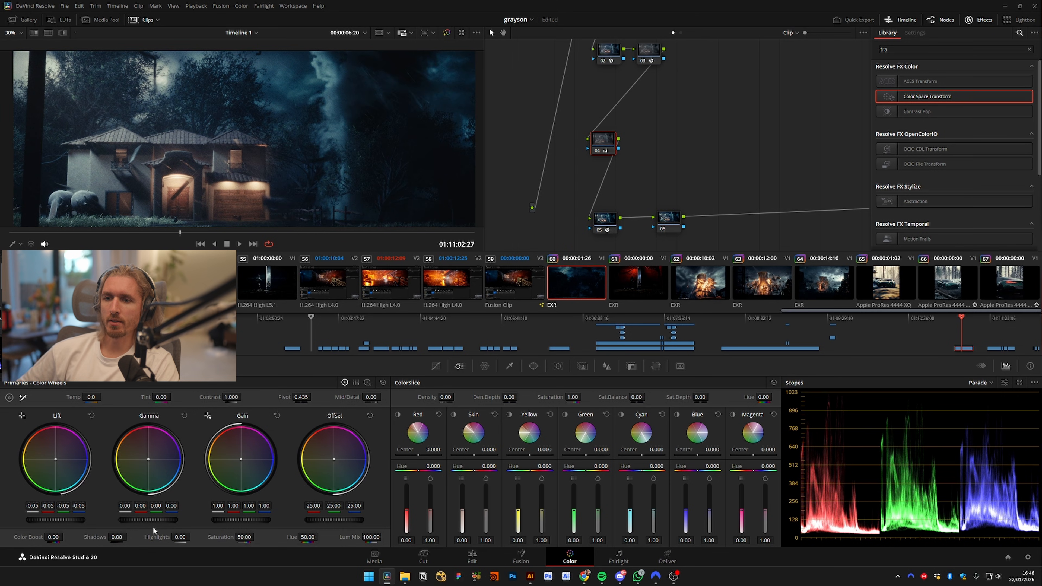
{"action": "left_click_drag", "start_coordinate": [153, 520], "coordinate": [157, 520]}
{"action": "left_click_drag", "start_coordinate": [243, 520], "coordinate": [304, 519]}
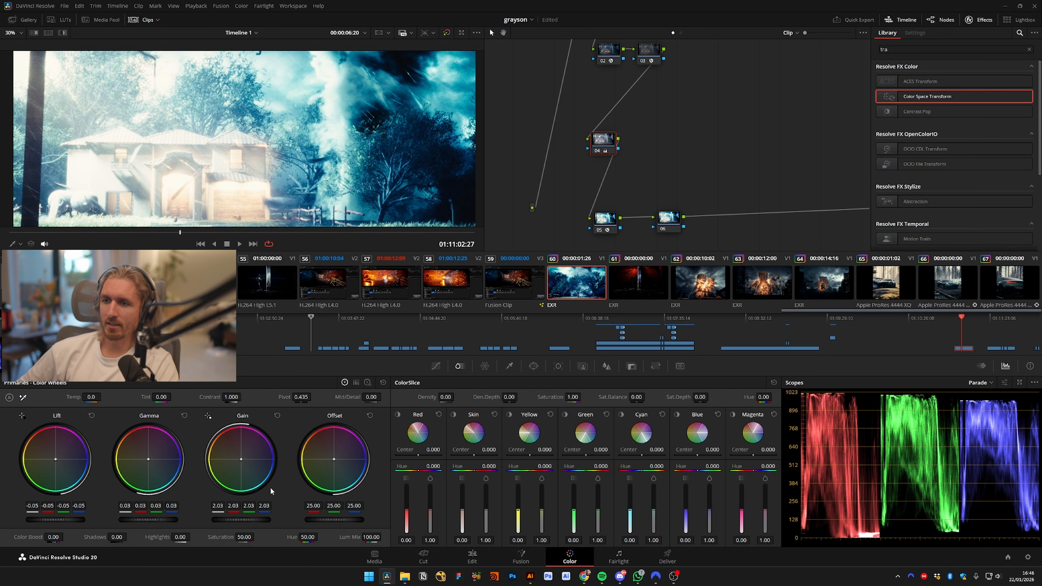
{"action": "left_click_drag", "start_coordinate": [268, 520], "coordinate": [267, 520]}
{"action": "scroll", "coordinate": [306, 143], "scroll_direction": "up", "scroll_amount": 5}
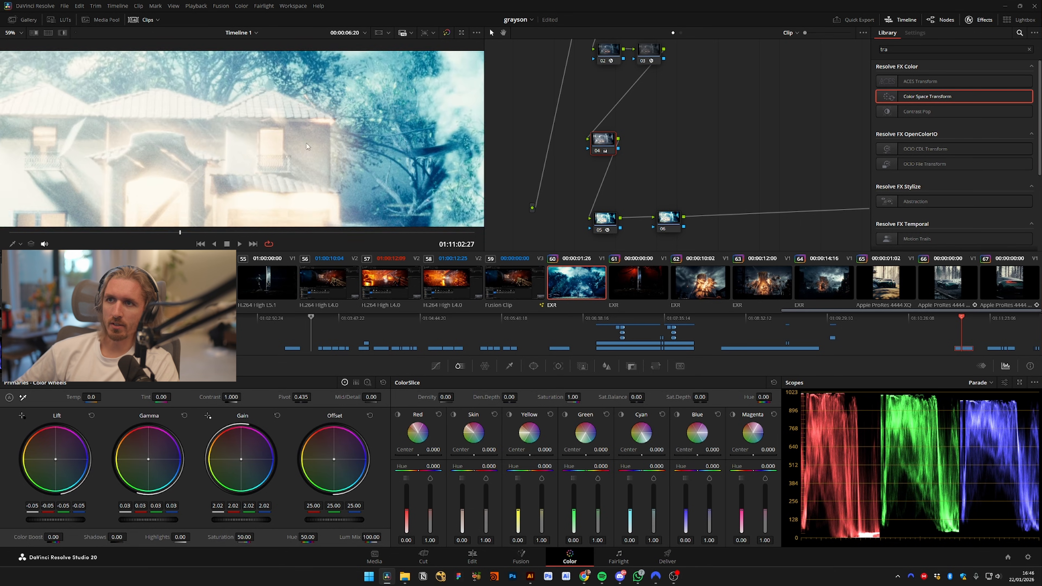
{"action": "scroll", "coordinate": [335, 146], "scroll_direction": "up", "scroll_amount": 1}
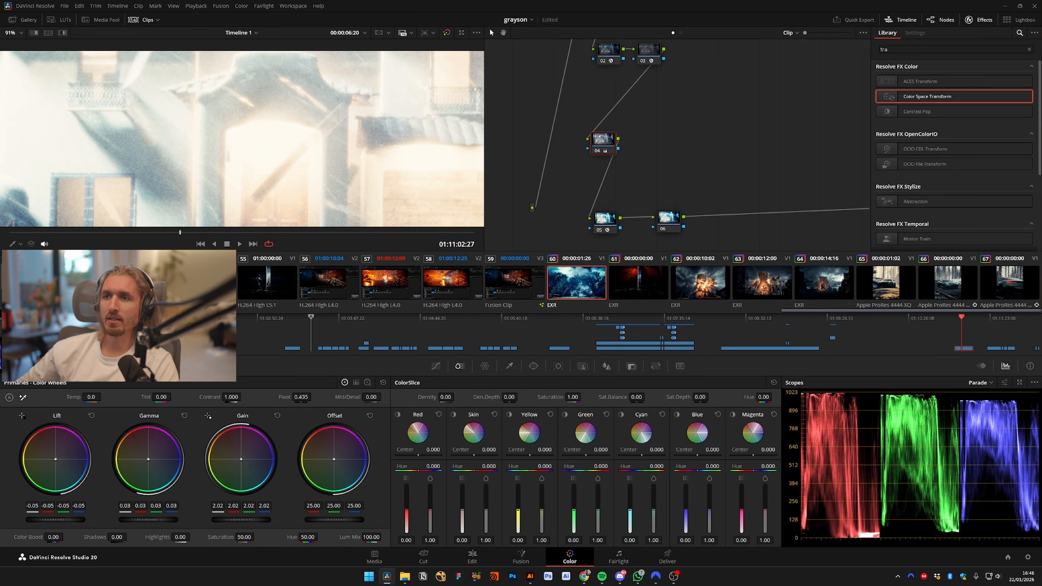
{"action": "left_click", "coordinate": [383, 382]}
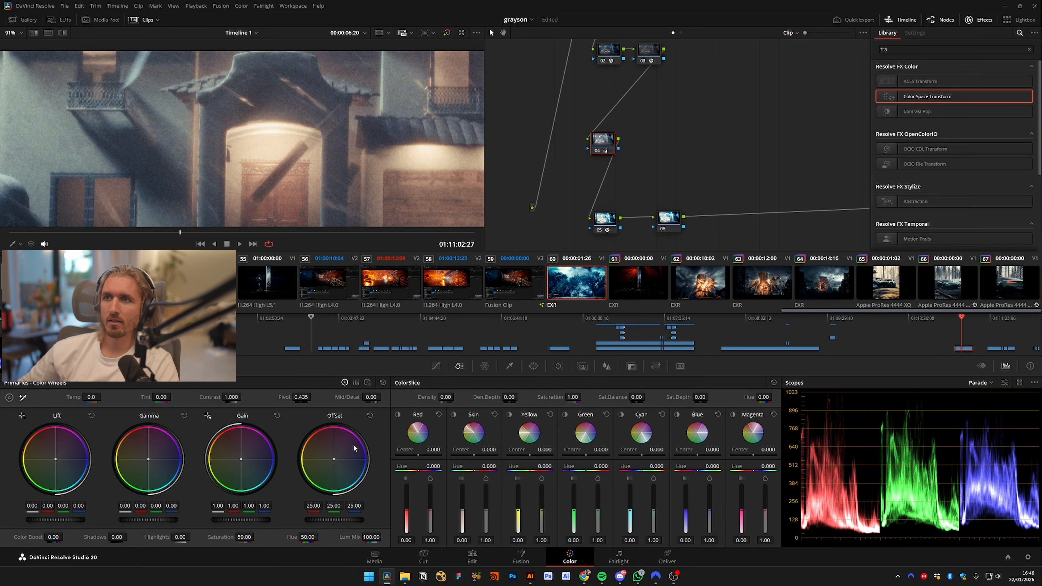
Grade node 04 with Gain 1.14, Gamma 0.01 and Lift -0.03
{"action": "left_click_drag", "start_coordinate": [221, 519], "coordinate": [265, 522]}
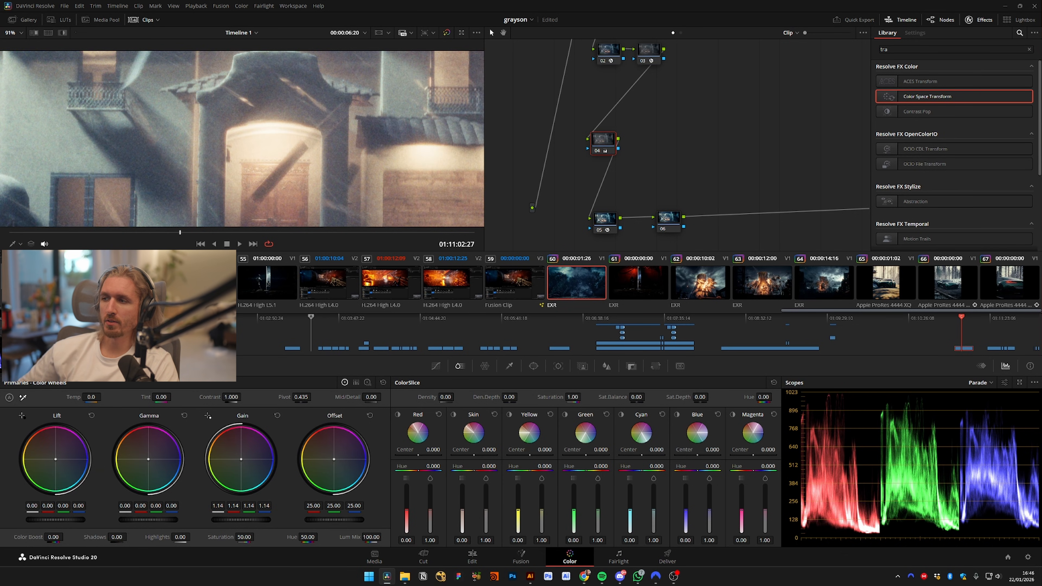
{"action": "left_click_drag", "start_coordinate": [152, 520], "coordinate": [161, 520]}
{"action": "left_click_drag", "start_coordinate": [78, 521], "coordinate": [72, 521]}
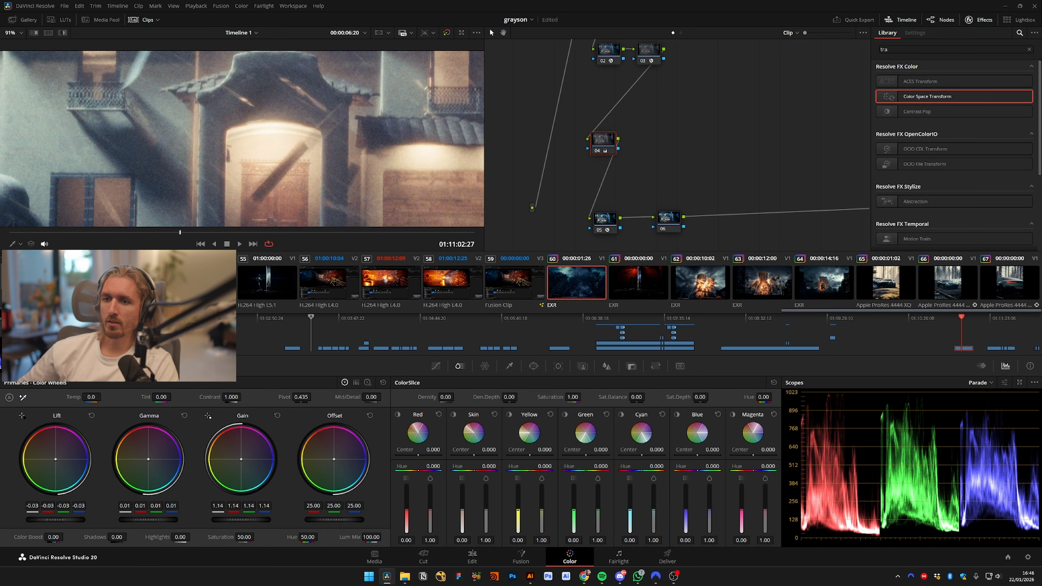
{"action": "scroll", "coordinate": [243, 159], "scroll_direction": "down", "scroll_amount": 3}
Try raising Gain to 1.40 on node 06, inspect the bright doorway up close, and reset Gain
{"action": "left_click", "coordinate": [676, 225]}
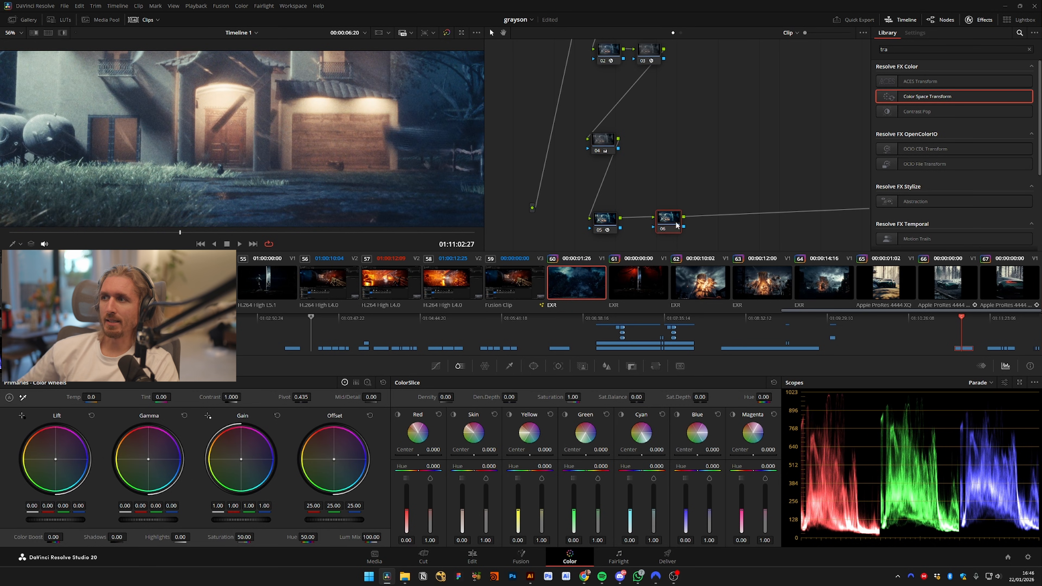
{"action": "left_click_drag", "start_coordinate": [241, 519], "coordinate": [266, 519]}
{"action": "scroll", "coordinate": [246, 88], "scroll_direction": "up", "scroll_amount": 6}
{"action": "left_click_drag", "start_coordinate": [283, 119], "coordinate": [365, 122]}
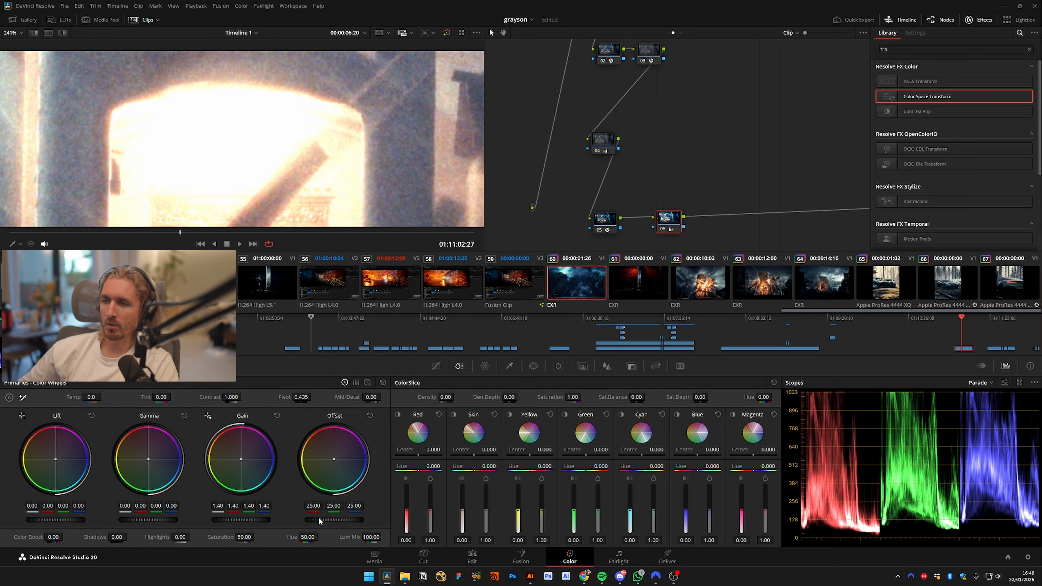
{"action": "left_click", "coordinate": [278, 416]}
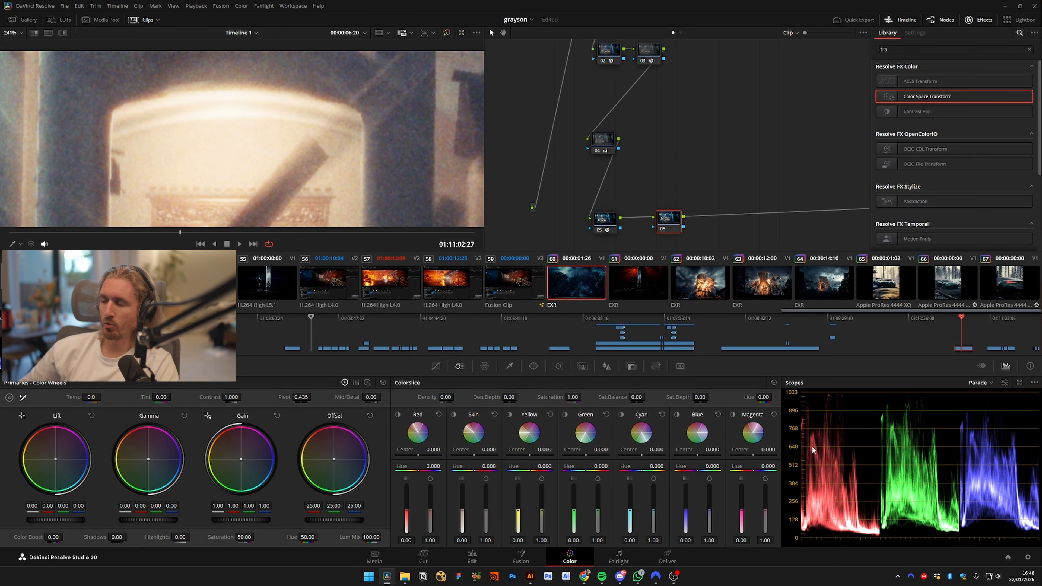
{"action": "scroll", "coordinate": [721, 122], "scroll_direction": "up", "scroll_amount": 3}
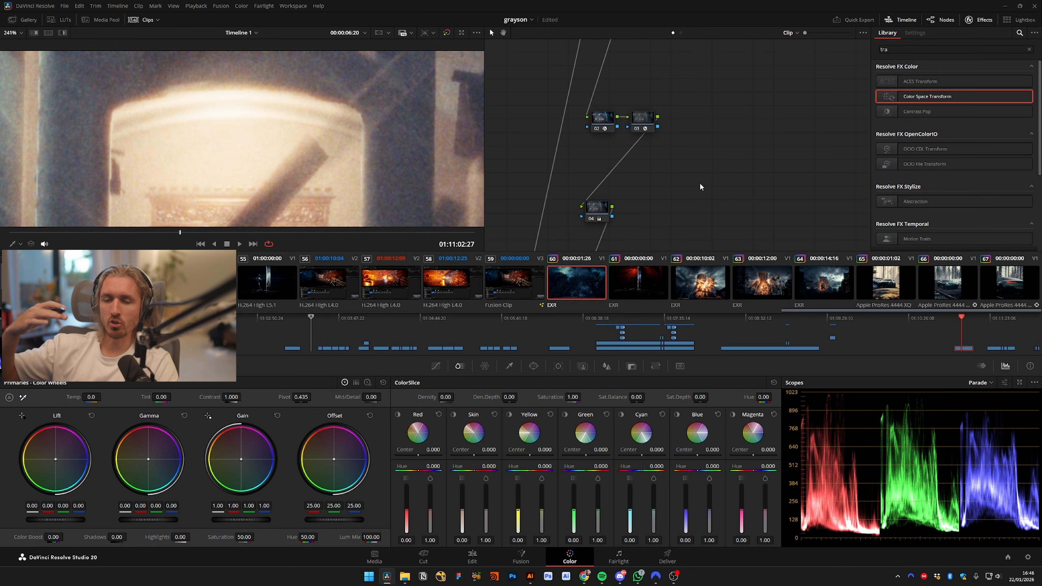
{"action": "scroll", "coordinate": [700, 183], "scroll_direction": "down", "scroll_amount": 3}
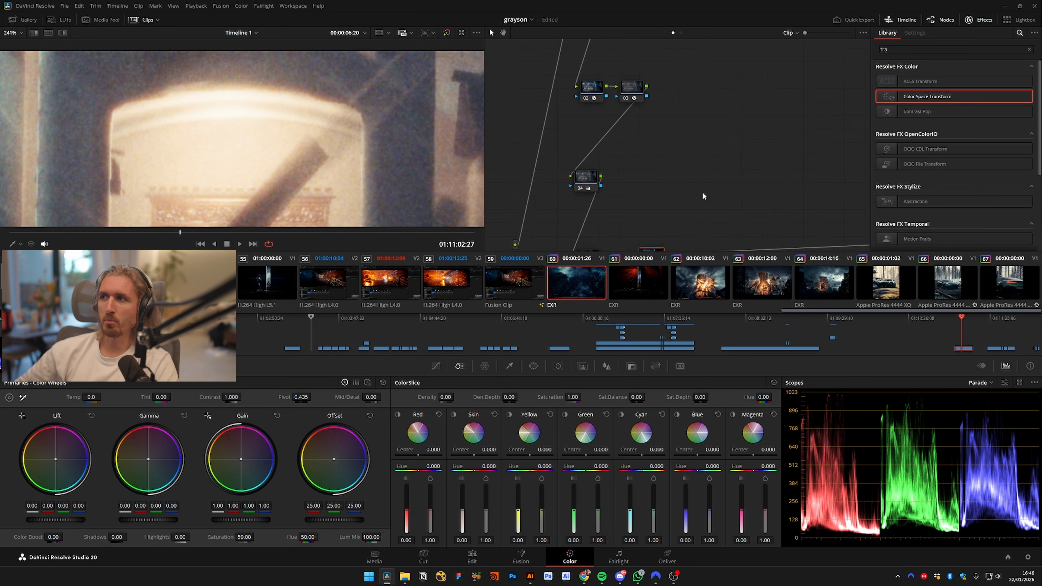
{"action": "scroll", "coordinate": [623, 67], "scroll_direction": "down", "scroll_amount": 1}
{"action": "left_click_drag", "start_coordinate": [612, 167], "coordinate": [593, 184]}
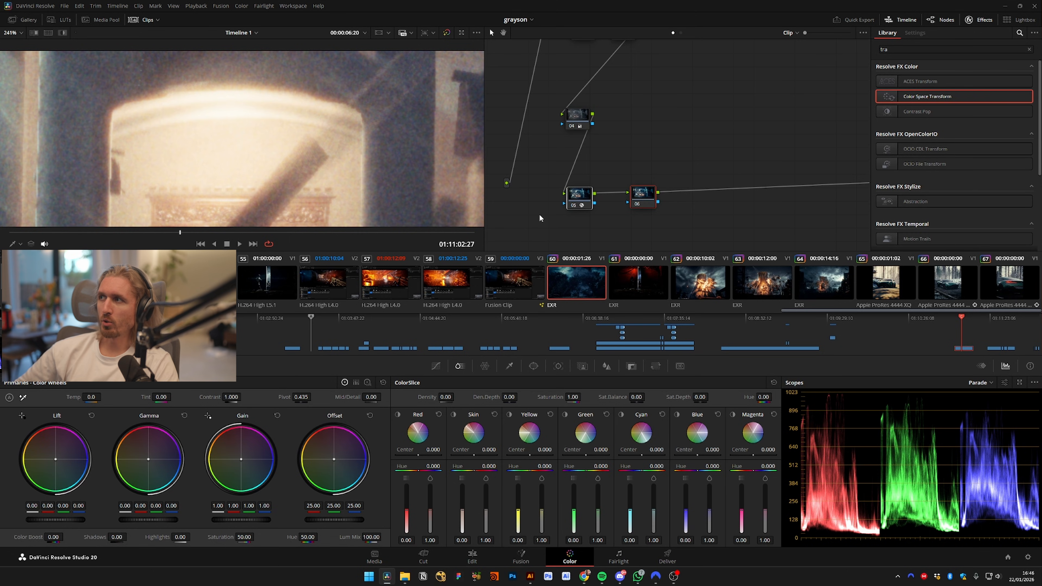
Clear the effects search and move grading node 06 below the Filmbox Pro node 05 in the node graph
{"action": "left_click", "coordinate": [1028, 50]}
{"action": "left_click", "coordinate": [642, 163]}
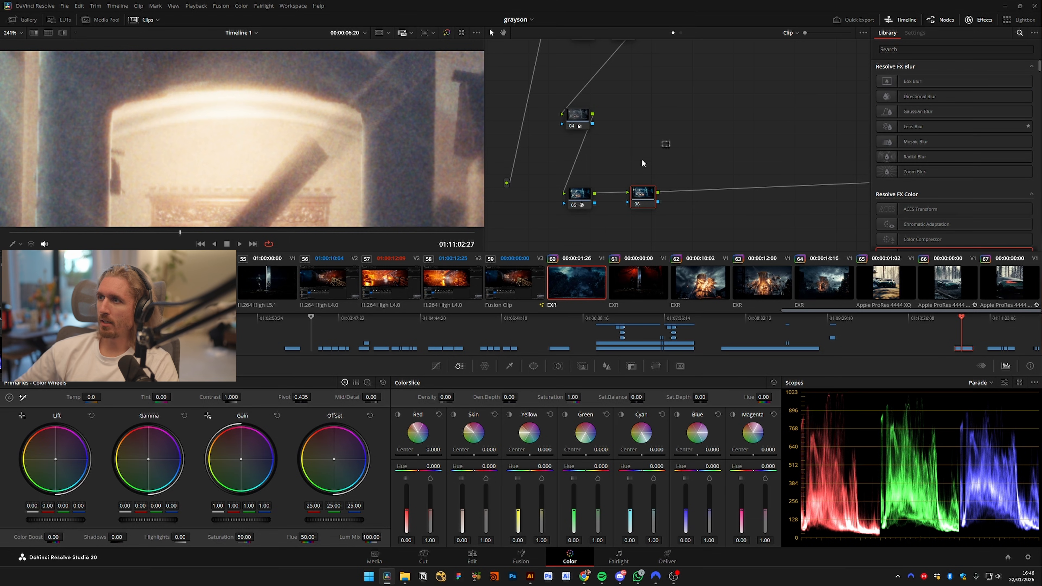
{"action": "left_click", "coordinate": [580, 202]}
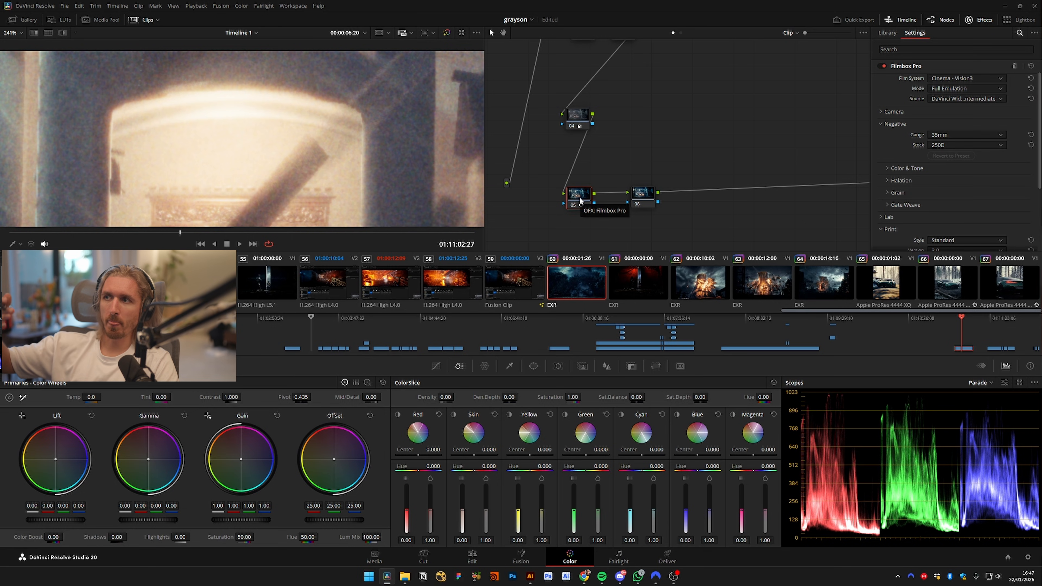
{"action": "left_click_drag", "start_coordinate": [634, 160], "coordinate": [638, 112]}
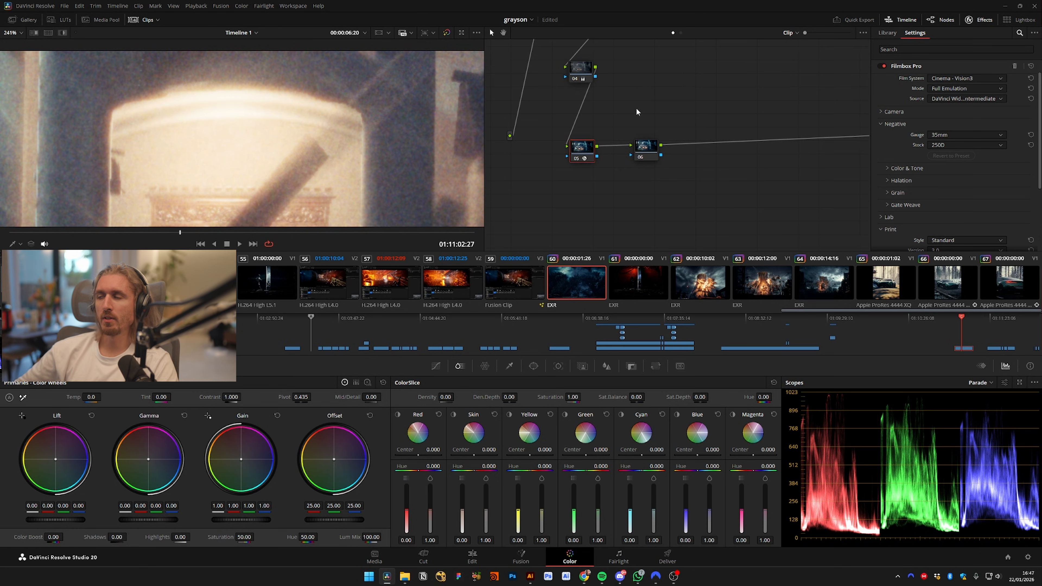
{"action": "mouse_move", "coordinate": [639, 161]}
{"action": "left_mouse_down"}
{"action": "mouse_move", "coordinate": [640, 124]}
{"action": "mouse_move", "coordinate": [576, 222]}
{"action": "mouse_move", "coordinate": [570, 209]}
{"action": "left_mouse_up"}
{"action": "left_click_drag", "start_coordinate": [651, 151], "coordinate": [518, 230]}
{"action": "left_click_drag", "start_coordinate": [681, 72], "coordinate": [553, 127]}
{"action": "left_click_drag", "start_coordinate": [582, 206], "coordinate": [584, 204]}
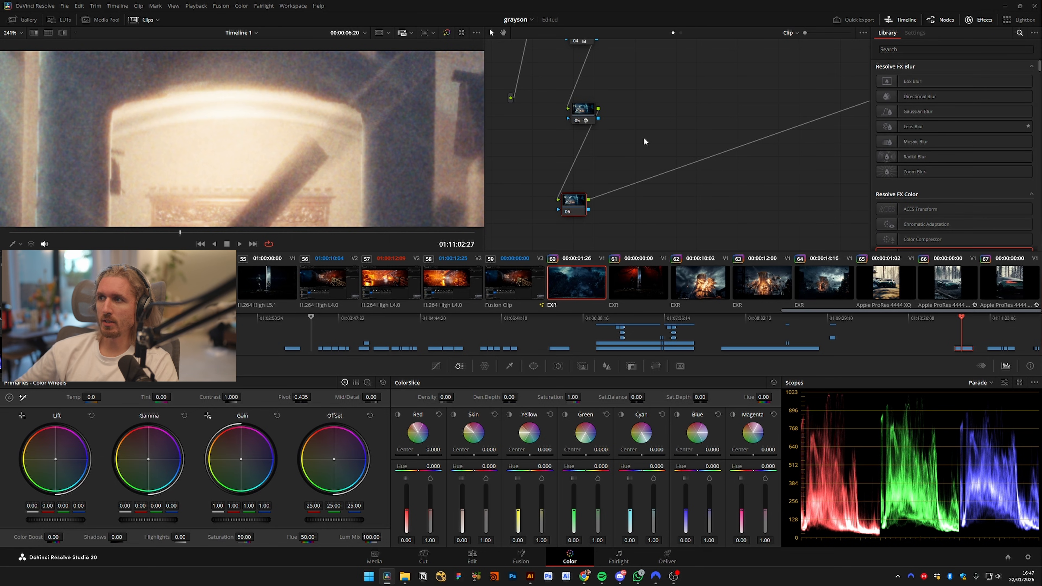
{"action": "left_click_drag", "start_coordinate": [644, 157], "coordinate": [526, 237]}
Try lowering Gamma and Lift to -0.13 on node 06, inspect the fence shadows with Lift at -0.06, and reset the color wheels
{"action": "mouse_move", "coordinate": [150, 525]}
{"action": "left_mouse_down"}
{"action": "mouse_move", "coordinate": [181, 525]}
{"action": "mouse_move", "coordinate": [136, 525]}
{"action": "left_mouse_up"}
{"action": "left_click_drag", "start_coordinate": [56, 519], "coordinate": [33, 519]}
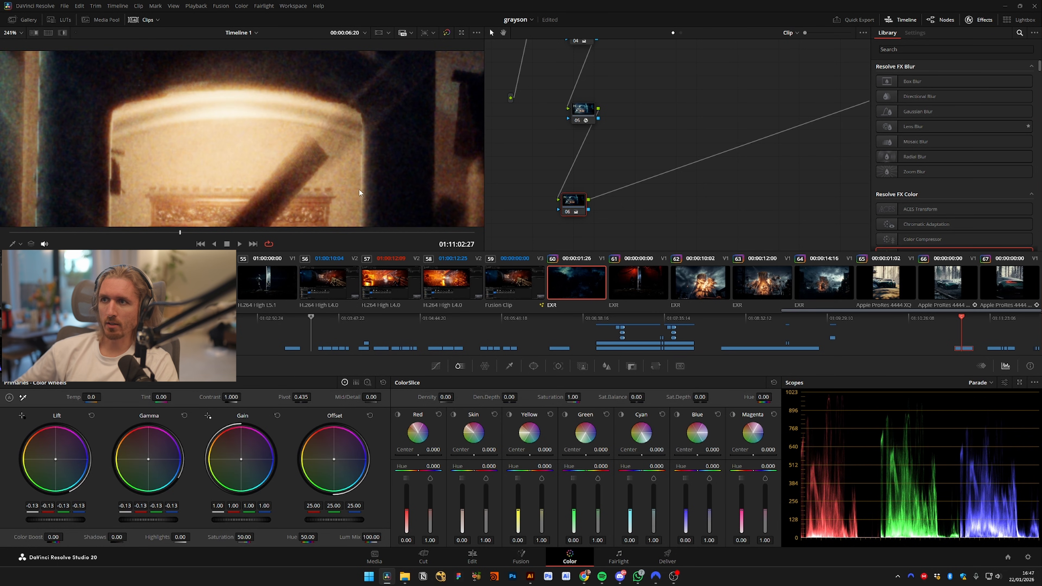
{"action": "left_click_drag", "start_coordinate": [173, 217], "coordinate": [146, 115]}
{"action": "scroll", "coordinate": [295, 145], "scroll_direction": "down", "scroll_amount": 4}
{"action": "left_click_drag", "start_coordinate": [459, 181], "coordinate": [281, 157]}
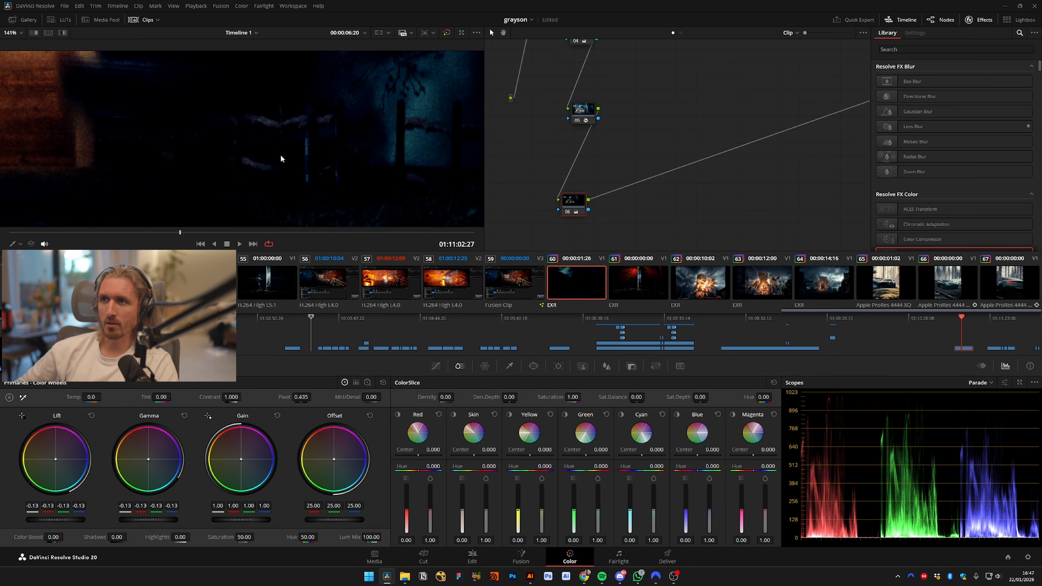
{"action": "left_click_drag", "start_coordinate": [55, 519], "coordinate": [66, 519]}
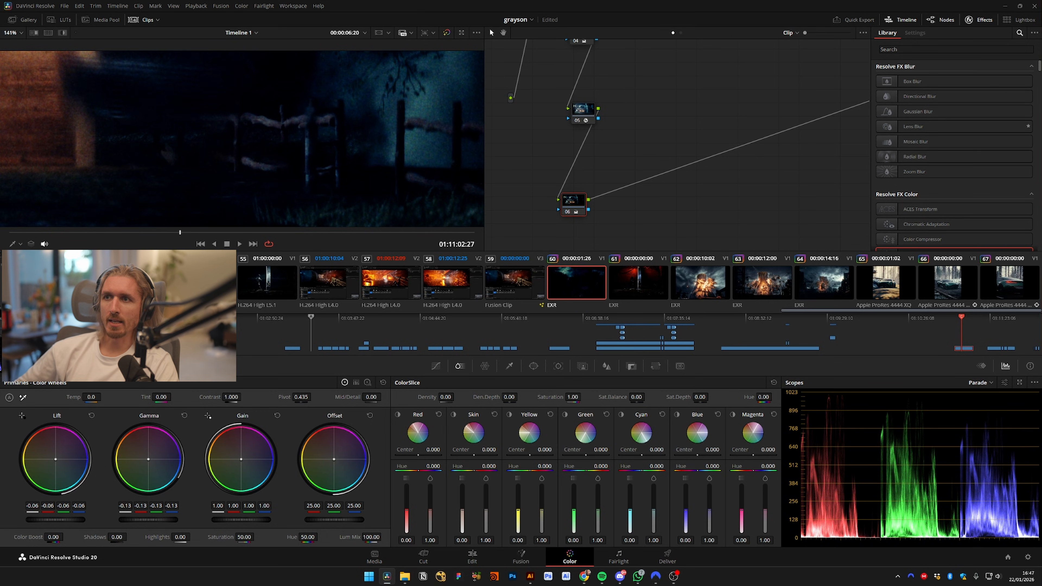
{"action": "left_click", "coordinate": [92, 415]}
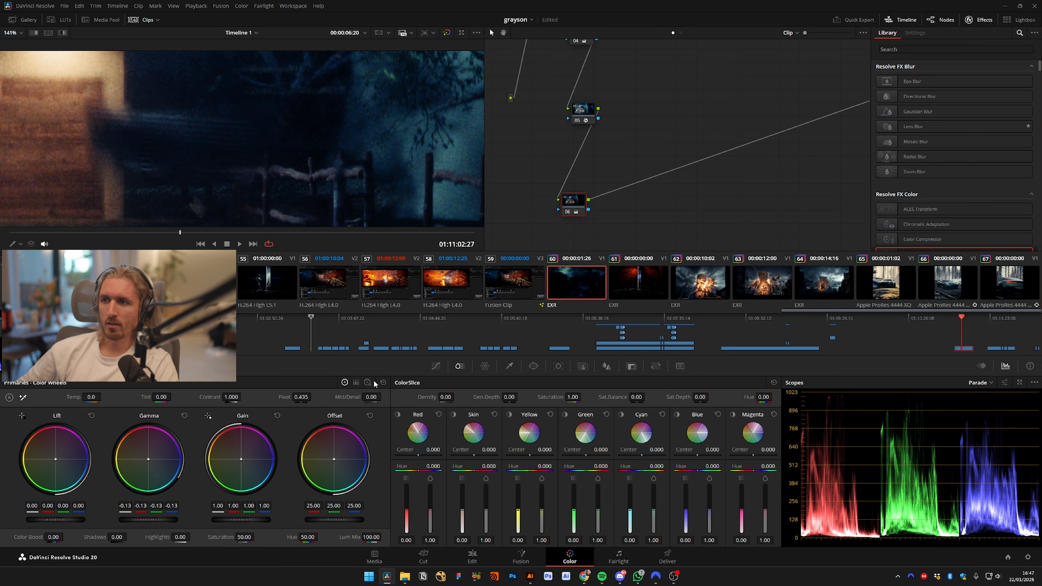
{"action": "left_click", "coordinate": [383, 382]}
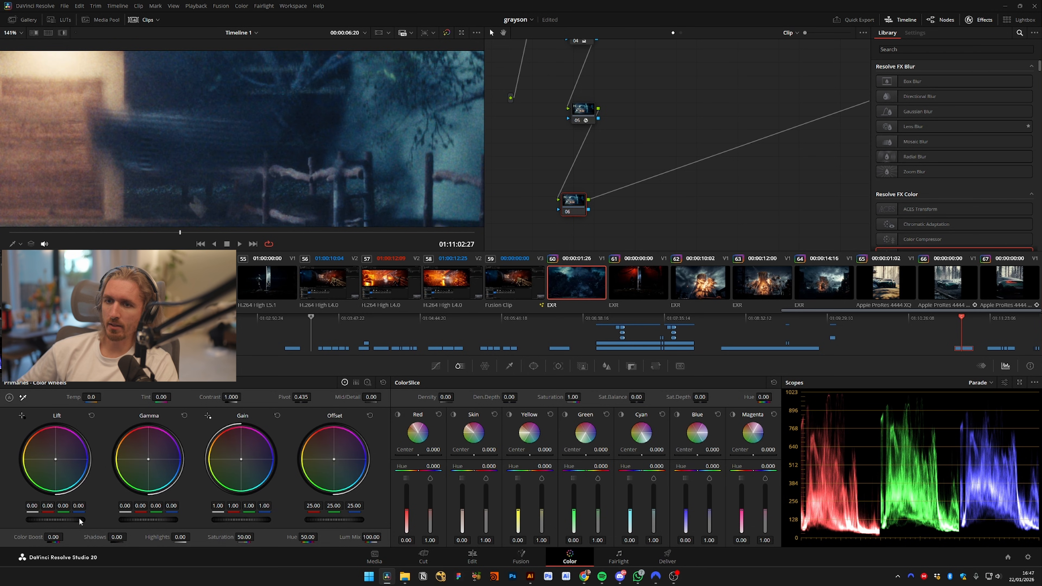
Lower Lift on node 06 by less than 0.01, set Gamma to -0.03, and check the whole house shot
{"action": "left_click_drag", "start_coordinate": [55, 519], "coordinate": [54, 520]}
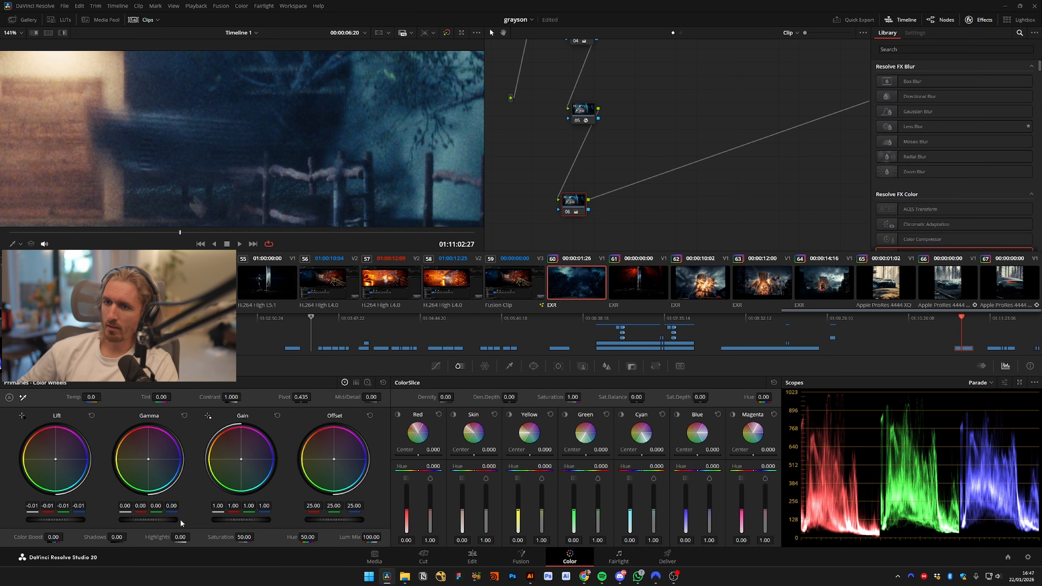
{"action": "left_click_drag", "start_coordinate": [180, 521], "coordinate": [172, 520]}
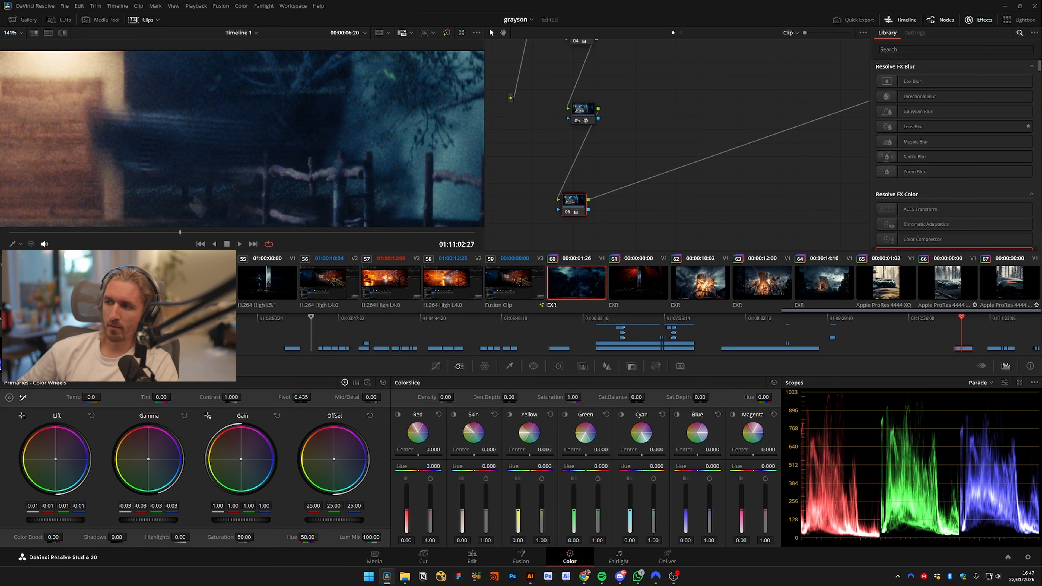
{"action": "scroll", "coordinate": [210, 130], "scroll_direction": "down", "scroll_amount": 5}
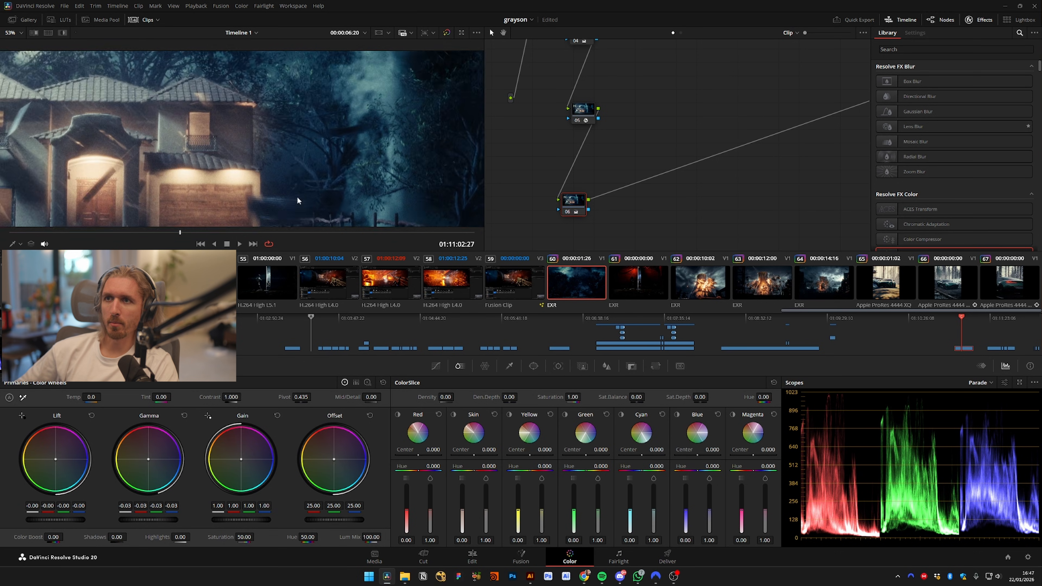
{"action": "scroll", "coordinate": [297, 200], "scroll_direction": "down", "scroll_amount": 3}
{"action": "left_click_drag", "start_coordinate": [294, 155], "coordinate": [308, 148]}
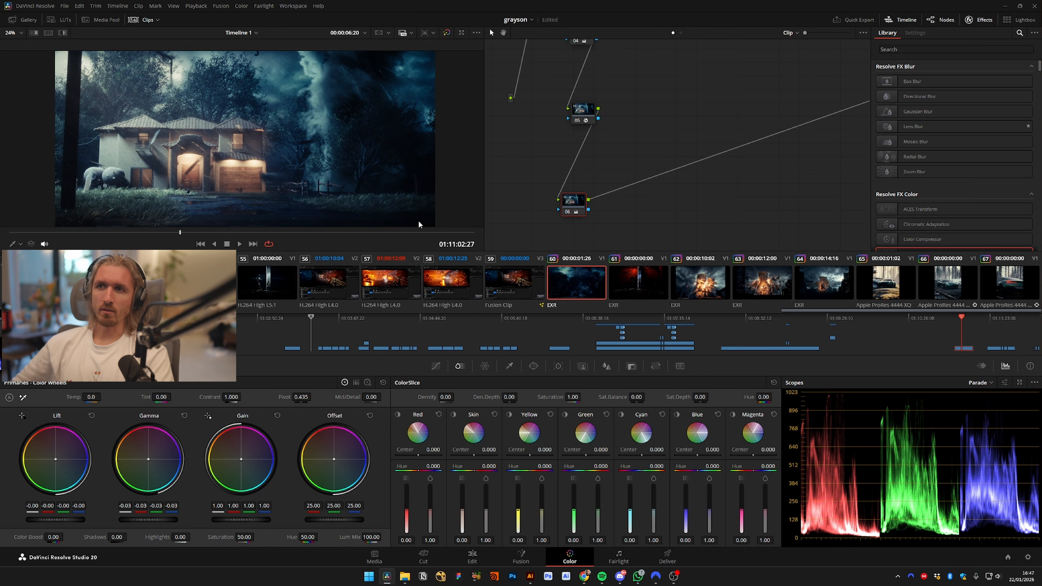
Compare the full grade against the ungraded shot, viewing the house both up close and in the whole frame
{"action": "key", "text": "shift+d"}
{"action": "key", "text": "shift+d"}
{"action": "key", "text": "shift+d"}
{"action": "key", "text": "shift+d"}
{"action": "scroll", "coordinate": [254, 140], "scroll_direction": "up", "scroll_amount": 3}
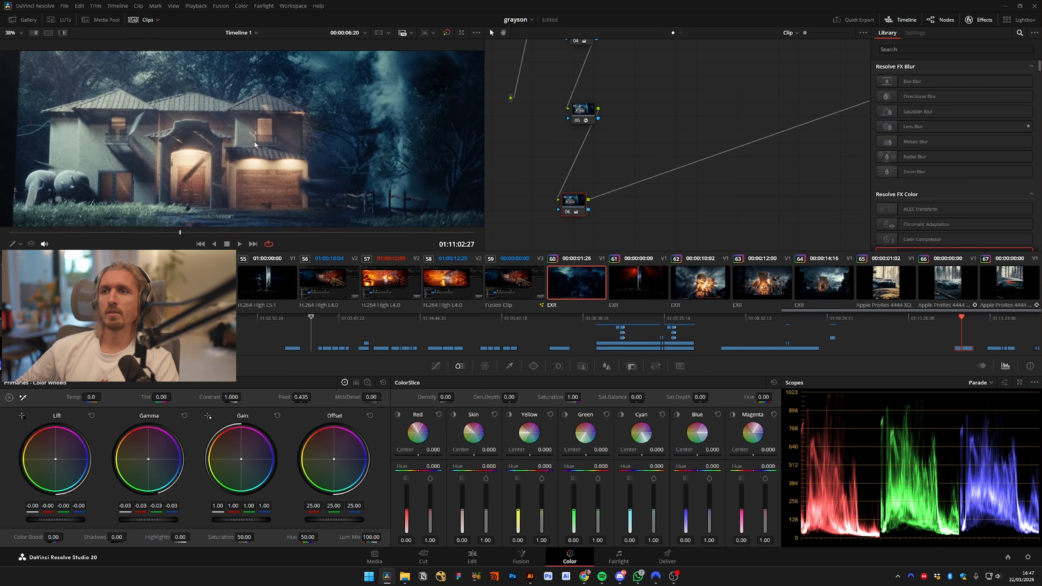
{"action": "key", "text": "shift+d"}
{"action": "key", "text": "shift+d"}
{"action": "scroll", "coordinate": [308, 153], "scroll_direction": "down", "scroll_amount": 2}
{"action": "left_click_drag", "start_coordinate": [210, 159], "coordinate": [309, 125]}
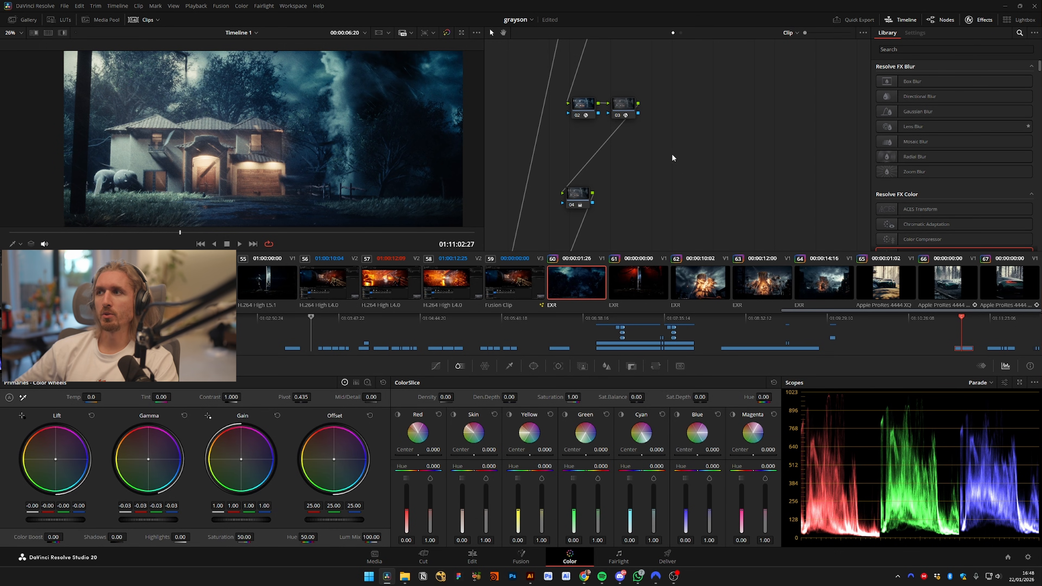
Insert an empty serial node after node 03, ahead of the Lift and Gain grade, and arrange the nodes beneath it
{"action": "left_click", "coordinate": [623, 107]}
{"action": "key", "text": "alt+s"}
{"action": "left_click_drag", "start_coordinate": [662, 109], "coordinate": [578, 158]}
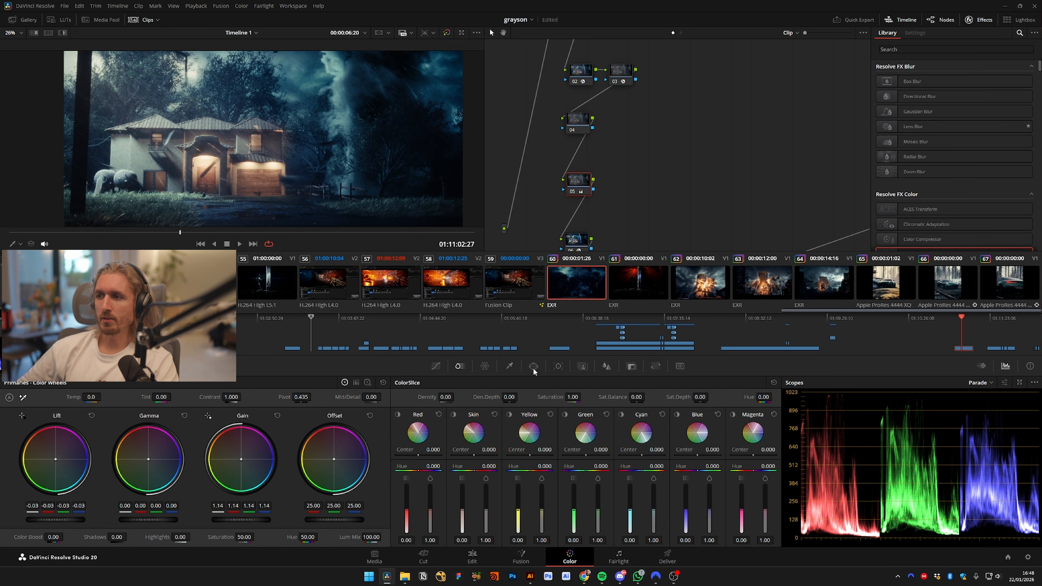
Add node 06 after the main grade with a soft gradient window over the lower foreground and darken it with Gain 0.89
{"action": "left_click", "coordinate": [534, 366]}
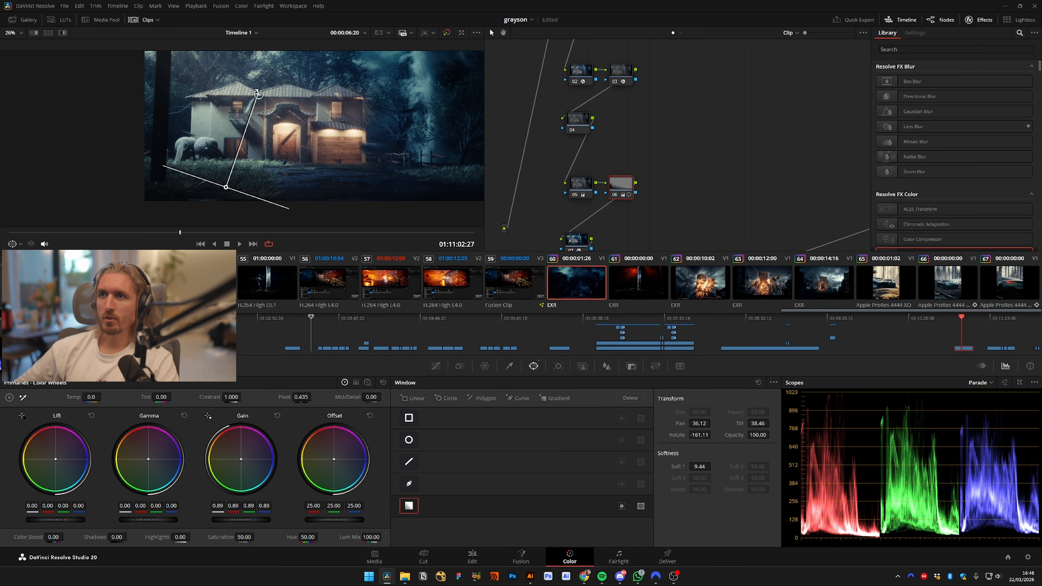
{"action": "left_click_drag", "start_coordinate": [258, 93], "coordinate": [246, 105]}
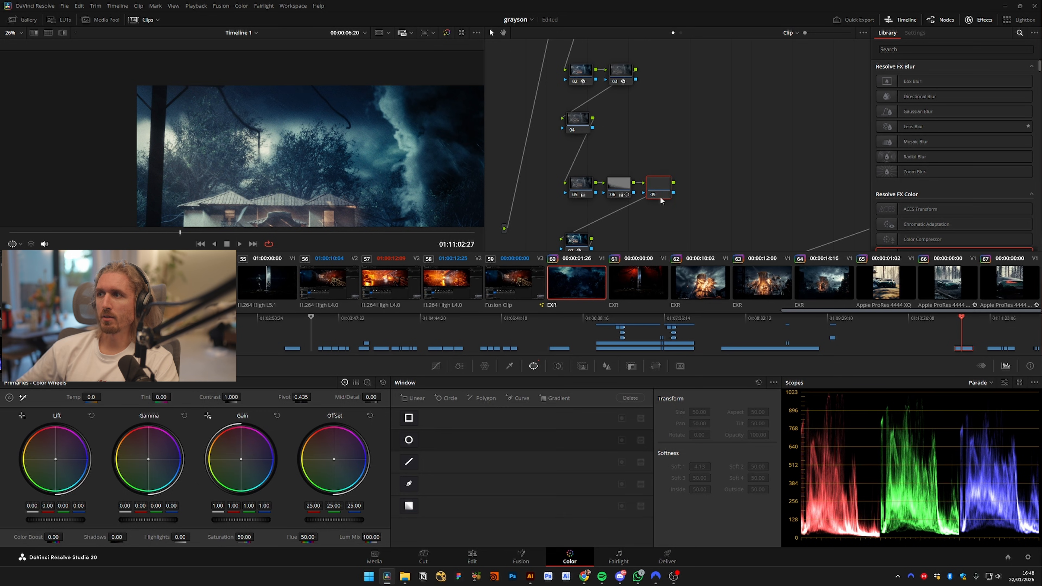
Add node 07 with an angled gradient window over the upper-left sky, softness about 10.56, and darken it with Gain 0.88
{"action": "key", "text": "alt+s"}
{"action": "left_click", "coordinate": [413, 507]}
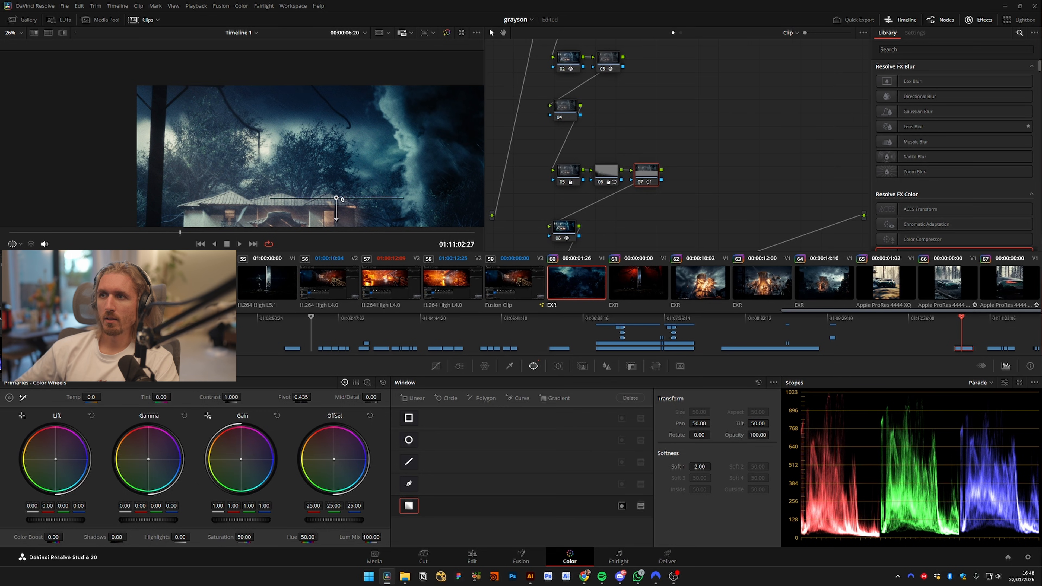
{"action": "left_click_drag", "start_coordinate": [337, 200], "coordinate": [287, 197]}
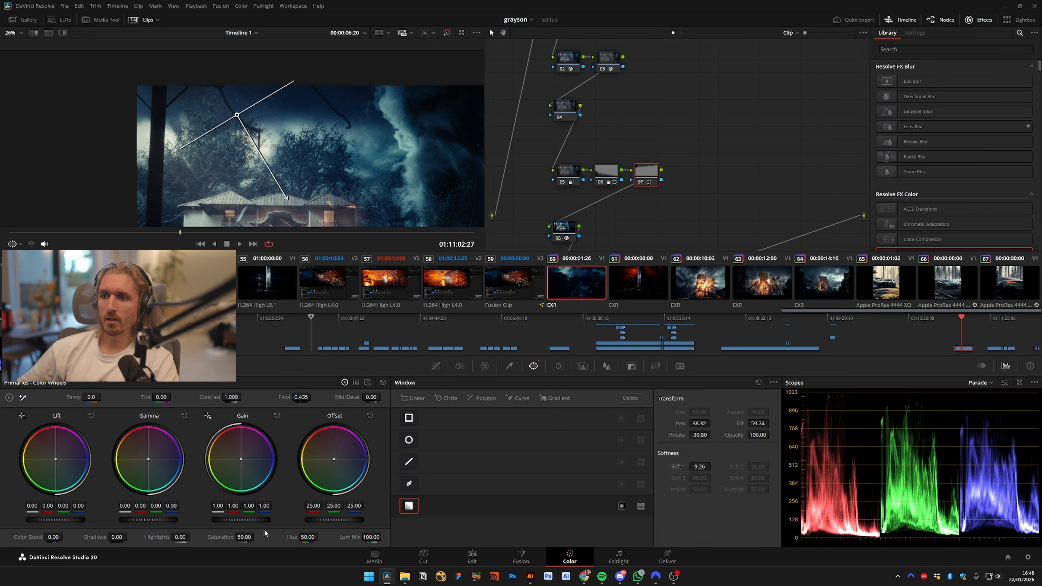
{"action": "left_click_drag", "start_coordinate": [241, 519], "coordinate": [222, 519]}
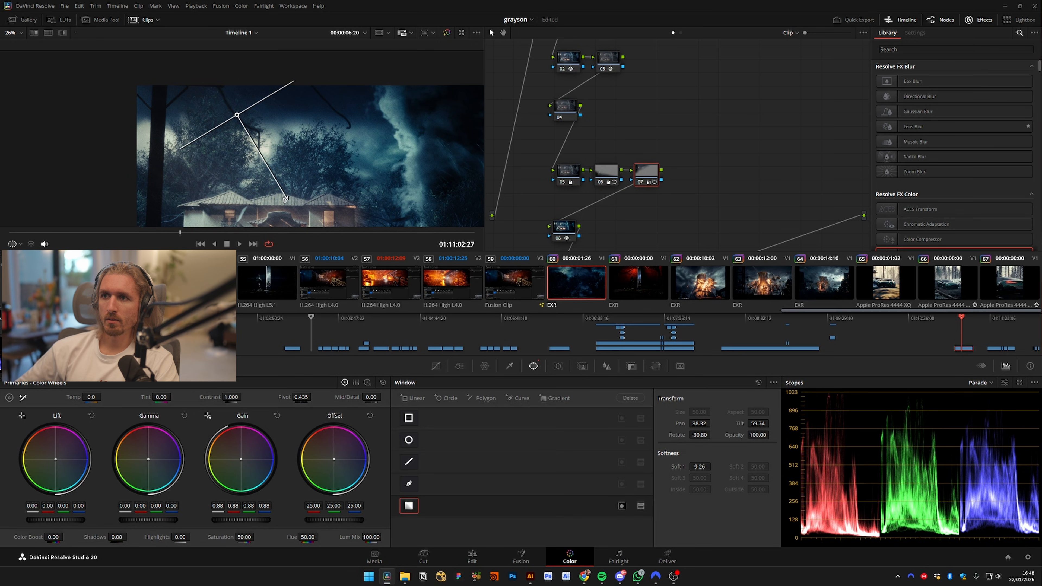
{"action": "left_click_drag", "start_coordinate": [286, 198], "coordinate": [256, 146]}
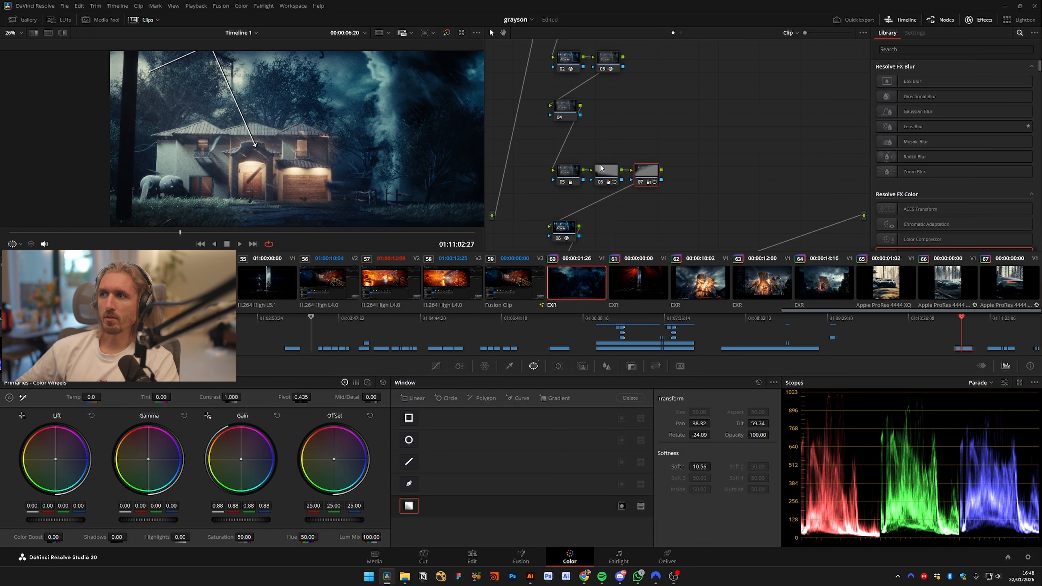
Add node 08 and fit a circular window around the house, aspect about 67.76, with softness about 17.83
{"action": "key", "text": "alt+s"}
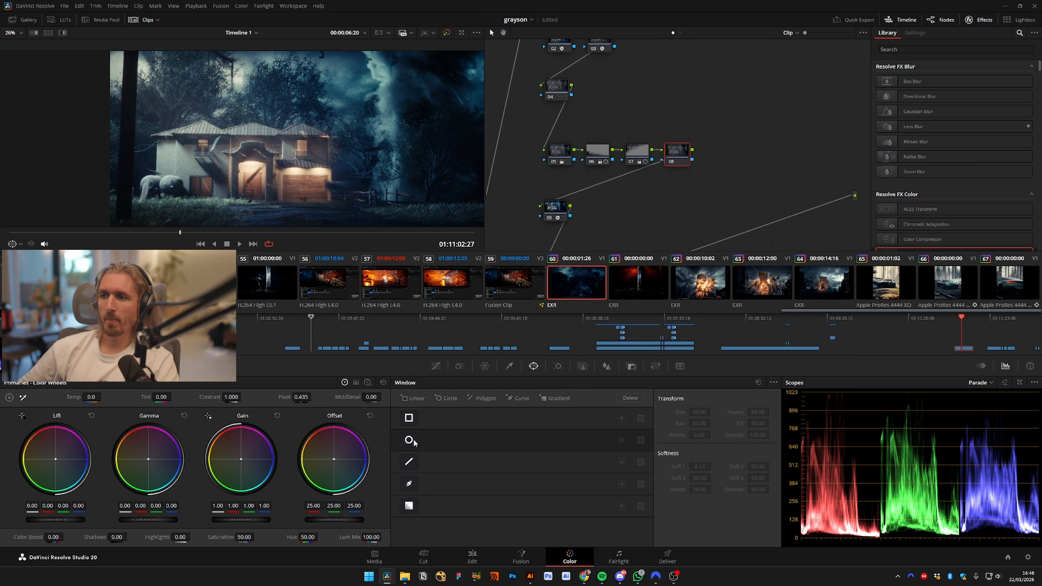
{"action": "left_click", "coordinate": [413, 440]}
{"action": "left_click_drag", "start_coordinate": [312, 128], "coordinate": [284, 154]}
{"action": "left_click_drag", "start_coordinate": [349, 154], "coordinate": [422, 155]}
{"action": "left_click_drag", "start_coordinate": [326, 176], "coordinate": [298, 185]}
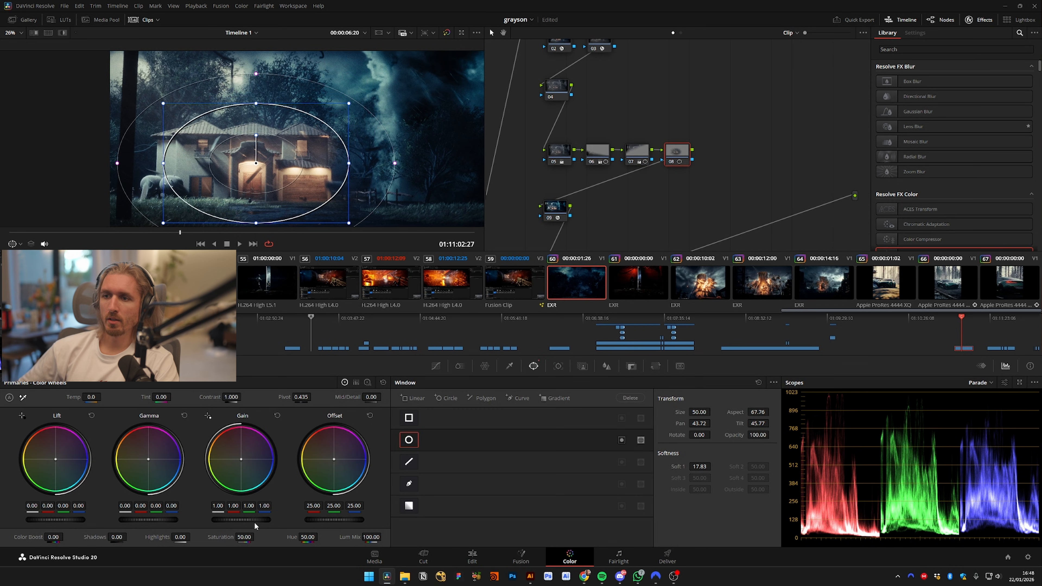
Grade node 08 with Gain 1.10, Contrast 1.176 and Gamma -0.01, and shrink its window to size about 35.05, aspect about 77.38
{"action": "left_click_drag", "start_coordinate": [255, 526], "coordinate": [274, 526]}
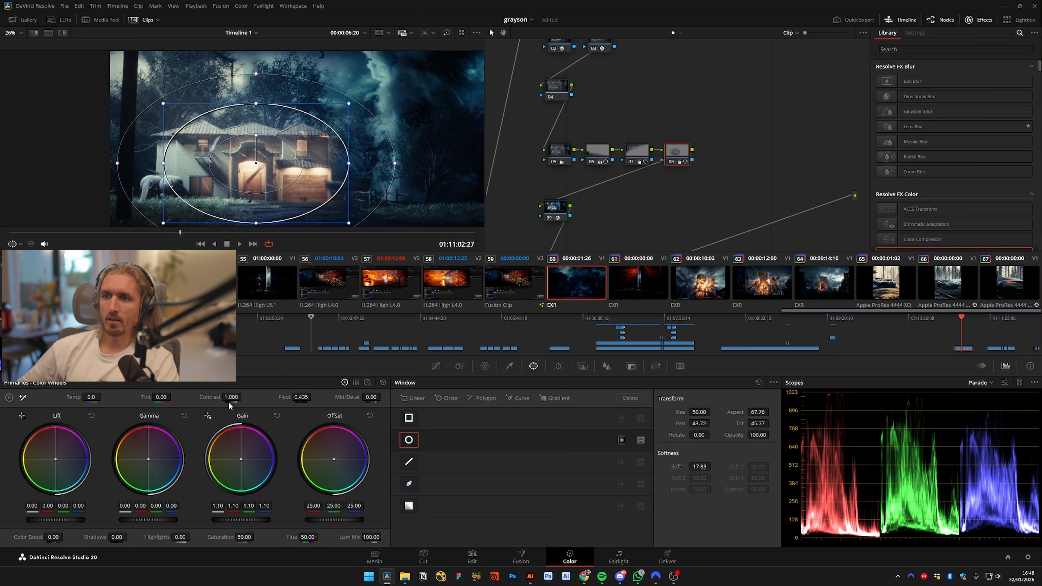
{"action": "left_click_drag", "start_coordinate": [230, 397], "coordinate": [255, 396]}
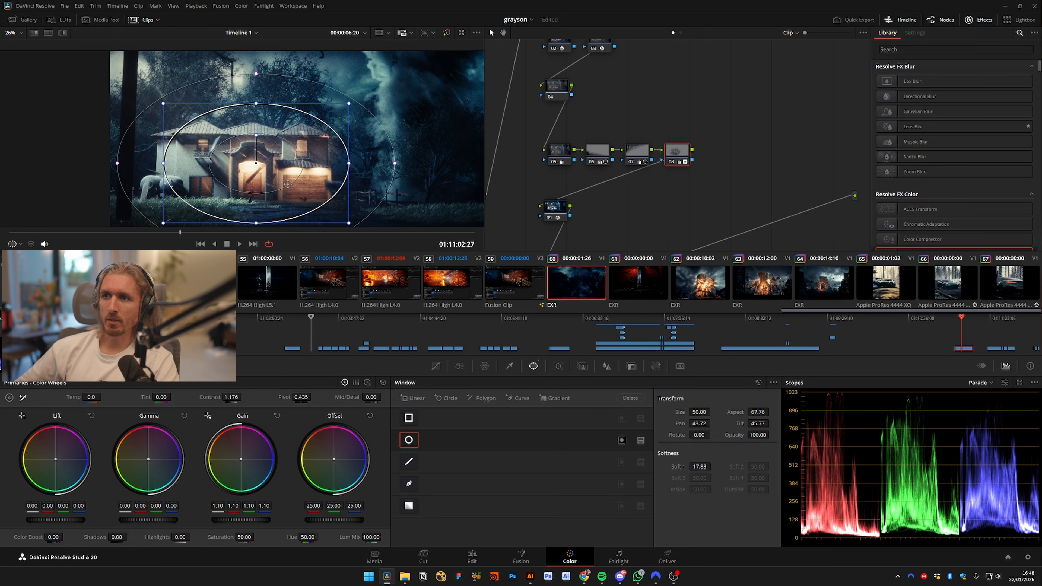
{"action": "left_click_drag", "start_coordinate": [278, 213], "coordinate": [297, 225]}
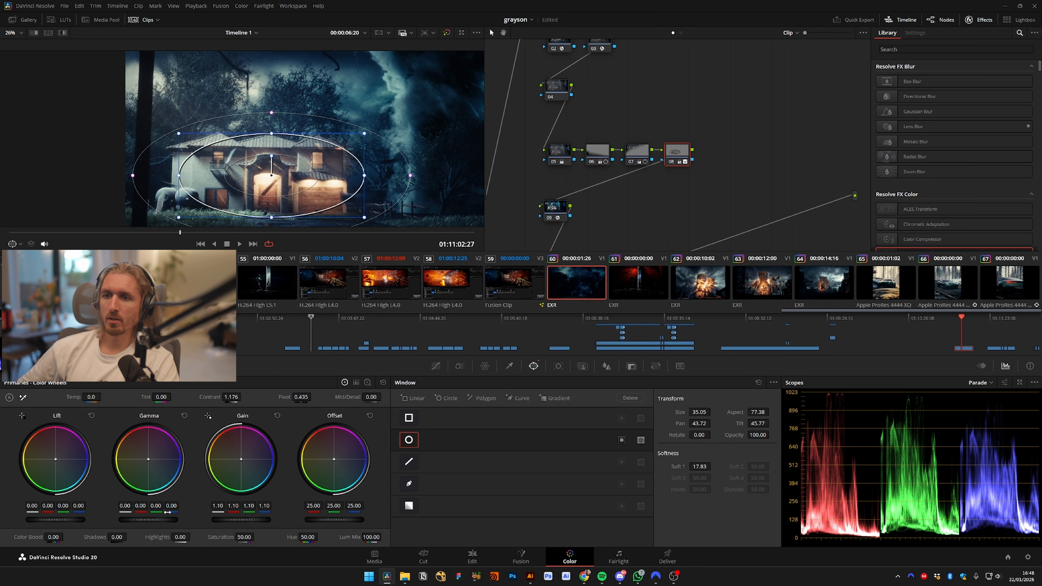
{"action": "left_click_drag", "start_coordinate": [167, 512], "coordinate": [162, 518]}
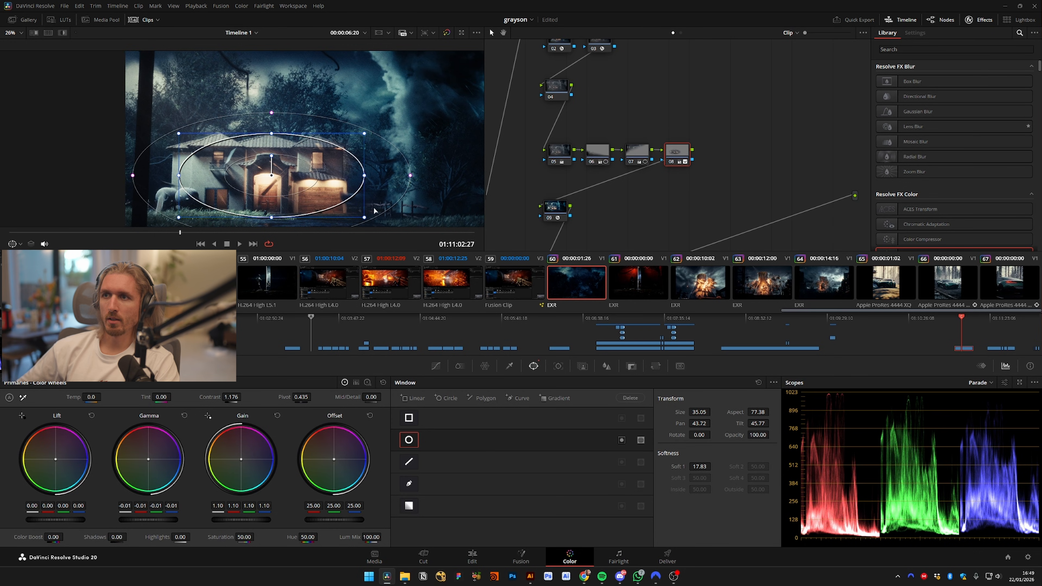
Compare the shot with node 08 on and off, hiding the window outline in the viewer
{"action": "key", "text": "ctrl+d"}
{"action": "key", "text": "ctrl+d"}
{"action": "left_click_drag", "start_coordinate": [105, 221], "coordinate": [94, 200]}
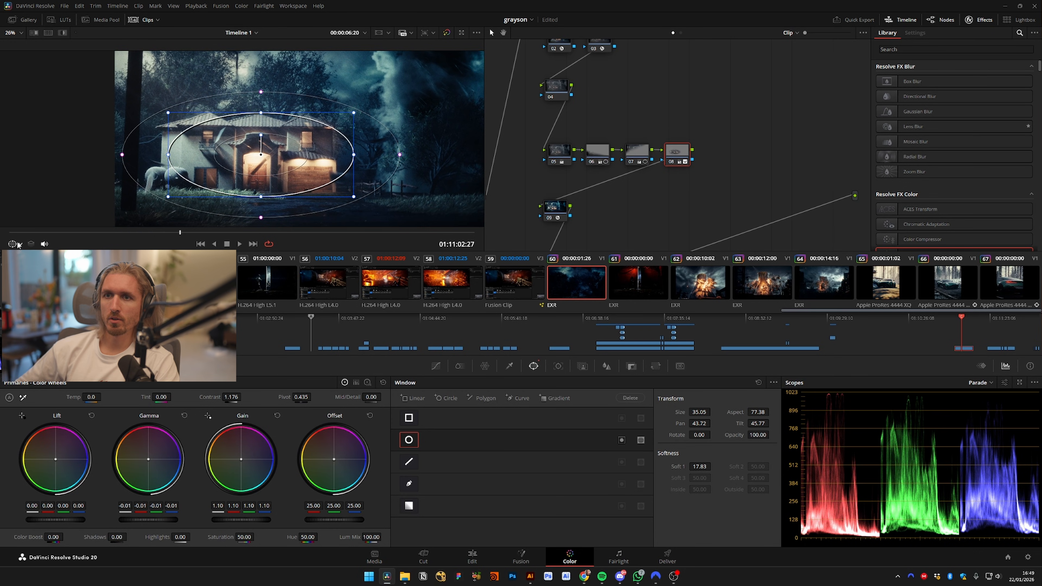
{"action": "key", "text": "shift+grave"}
{"action": "key", "text": "ctrl+d"}
{"action": "key", "text": "ctrl+d"}
{"action": "key", "text": "ctrl+d"}
{"action": "key", "text": "ctrl+d"}
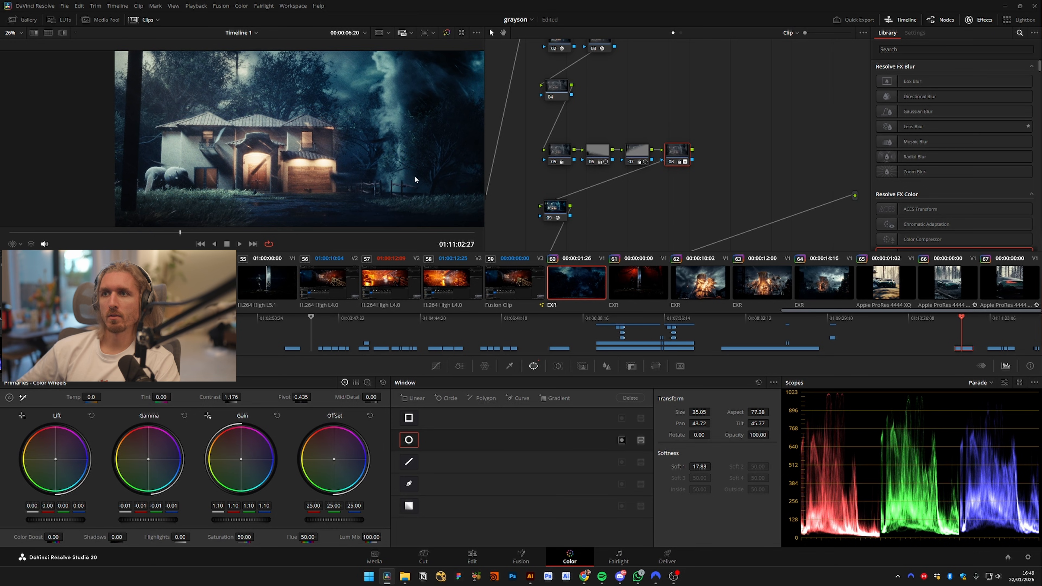
{"action": "key", "text": "ctrl+d"}
{"action": "key", "text": "ctrl+d"}
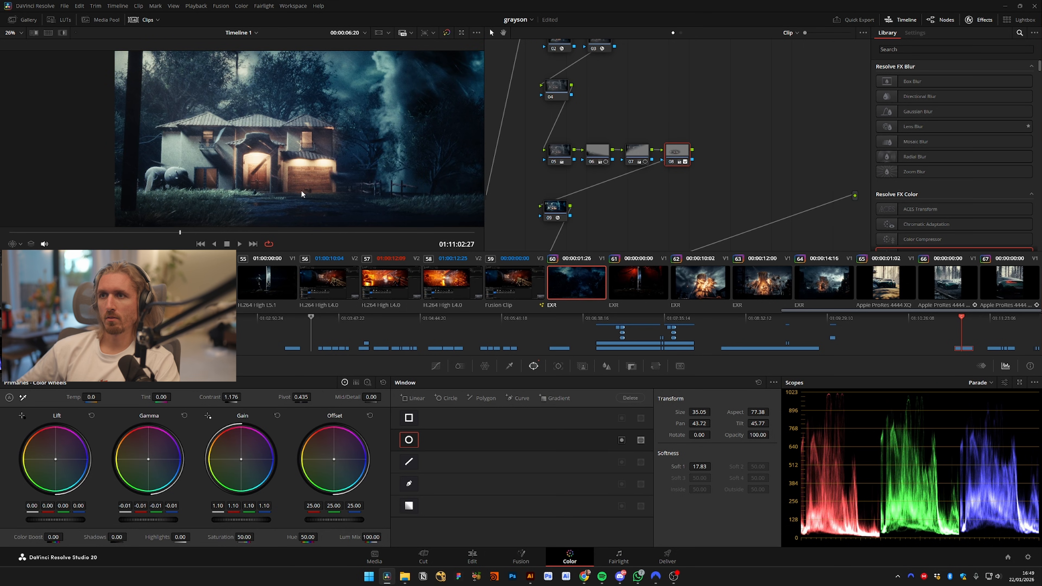
Examine the house shot in the enlarged and full-screen viewer, toggling node 08 for comparison, and return to the normal layout
{"action": "key", "text": "alt+f"}
{"action": "scroll", "coordinate": [483, 249], "scroll_direction": "up", "scroll_amount": 5}
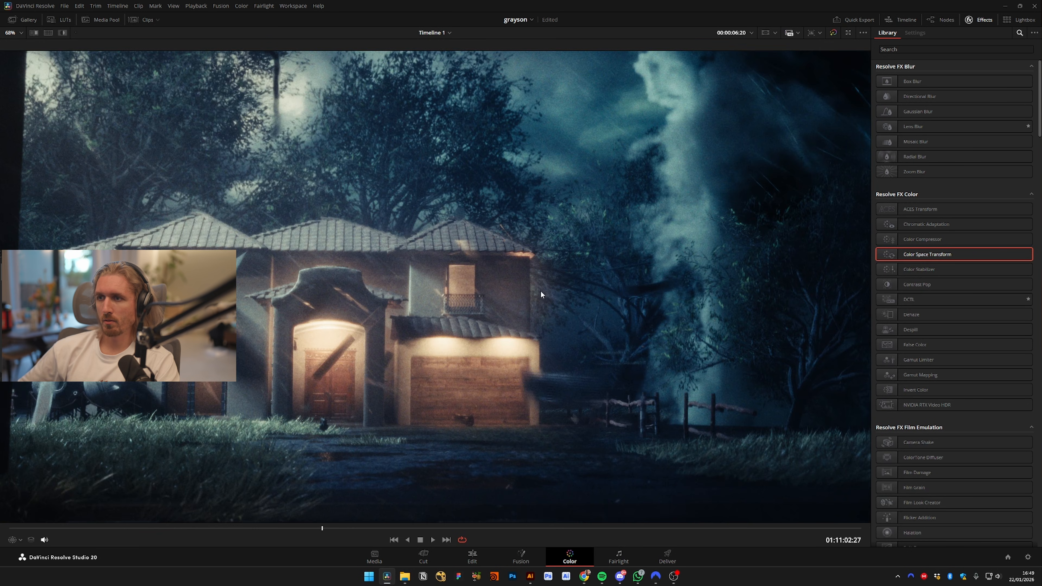
{"action": "key", "text": "ctrl+d"}
{"action": "key", "text": "ctrl+d"}
{"action": "key", "text": "ctrl+d"}
{"action": "key", "text": "ctrl+f"}
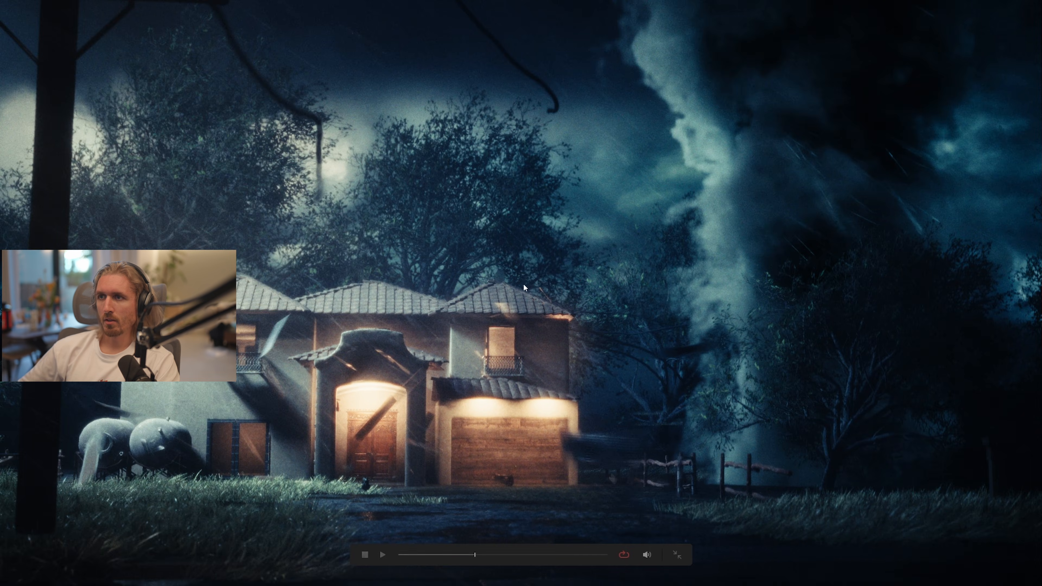
{"action": "key", "text": "ctrl+f"}
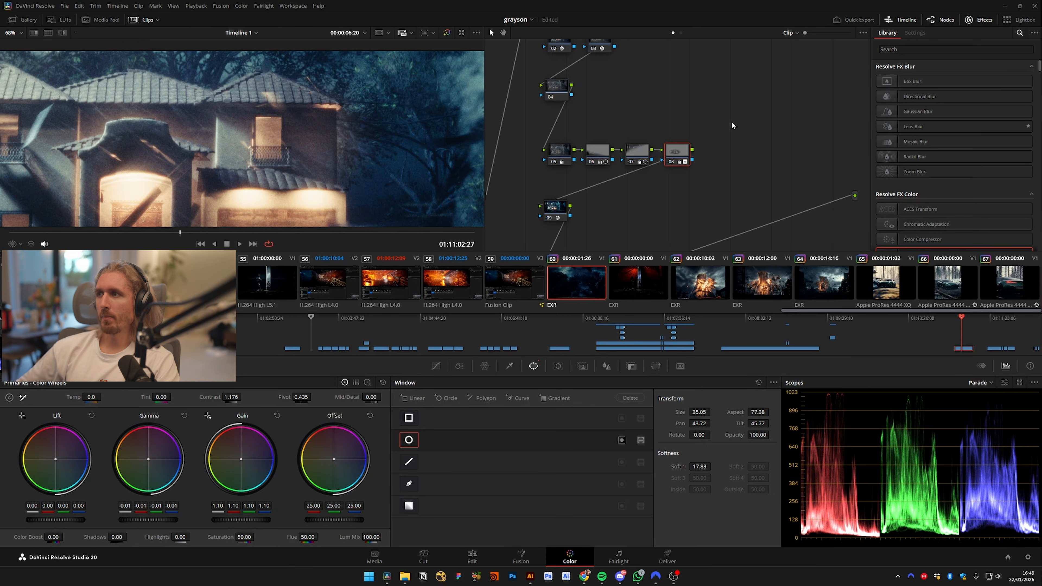
Move node 06 out of the serial row and add two layer nodes alongside it after node 05
{"action": "left_click_drag", "start_coordinate": [710, 122], "coordinate": [597, 152]}
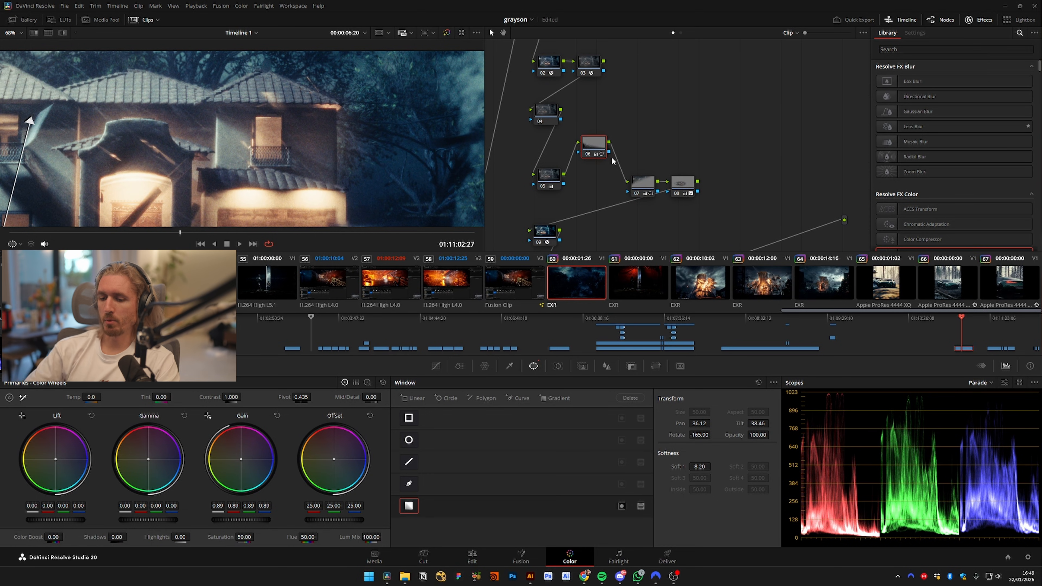
{"action": "key", "text": "alt+l"}
{"action": "key", "text": "alt+l"}
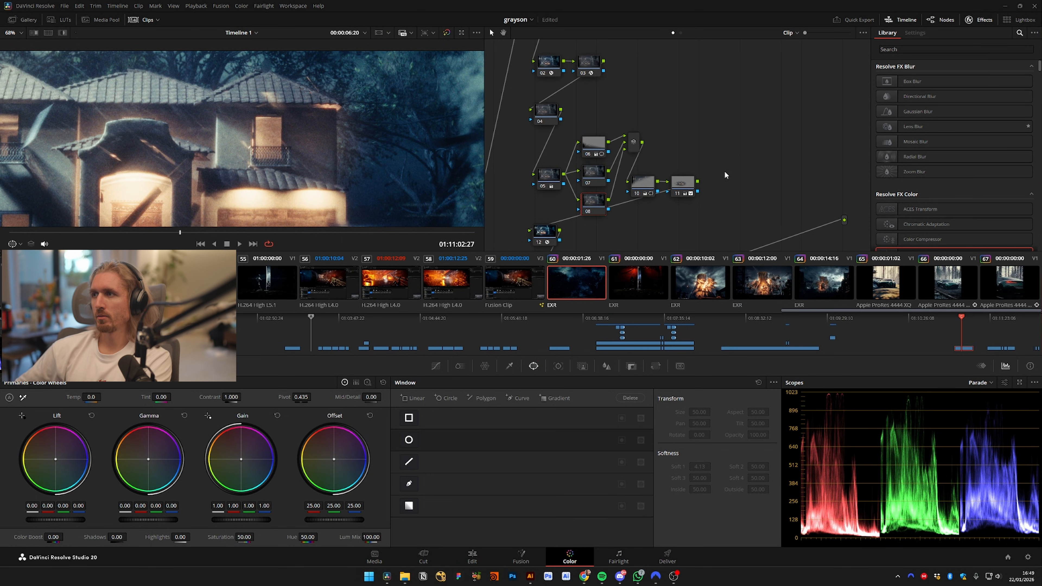
Copy the windowed grades of serial nodes 10 and 11 onto layered nodes 07 and 08 respectively
{"action": "left_click", "coordinate": [643, 185]}
{"action": "key", "text": "ctrl+c"}
{"action": "left_click", "coordinate": [594, 175]}
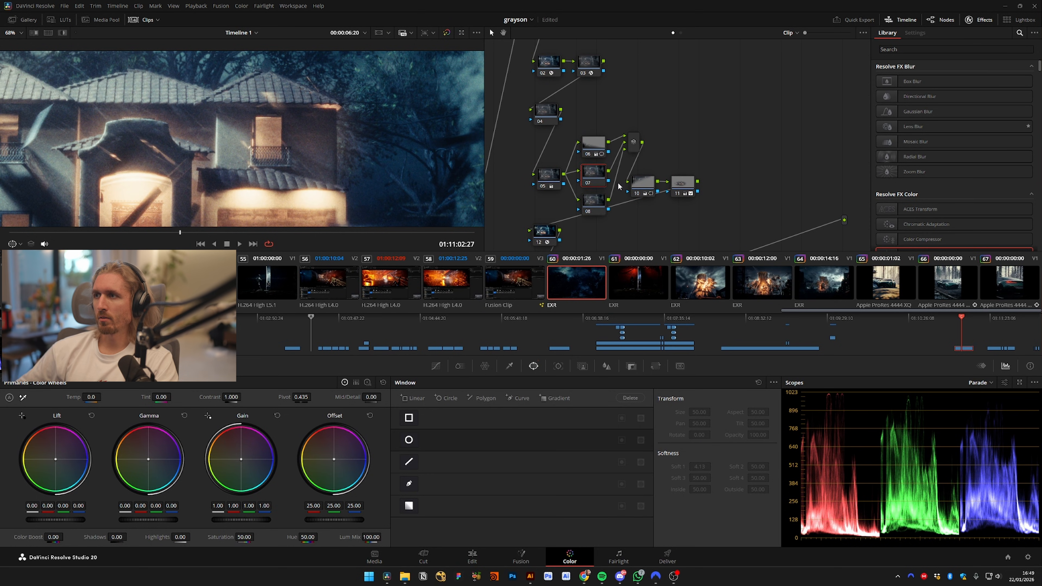
{"action": "key", "text": "ctrl+v"}
{"action": "left_click", "coordinate": [687, 188]}
{"action": "key", "text": "ctrl+c"}
{"action": "left_click", "coordinate": [604, 199]}
{"action": "key", "text": "ctrl+v"}
Delete serial nodes 10 and 11, move the layer mixer farther from the layered nodes, and select nodes 06 to 08
{"action": "left_click_drag", "start_coordinate": [726, 163], "coordinate": [652, 199]}
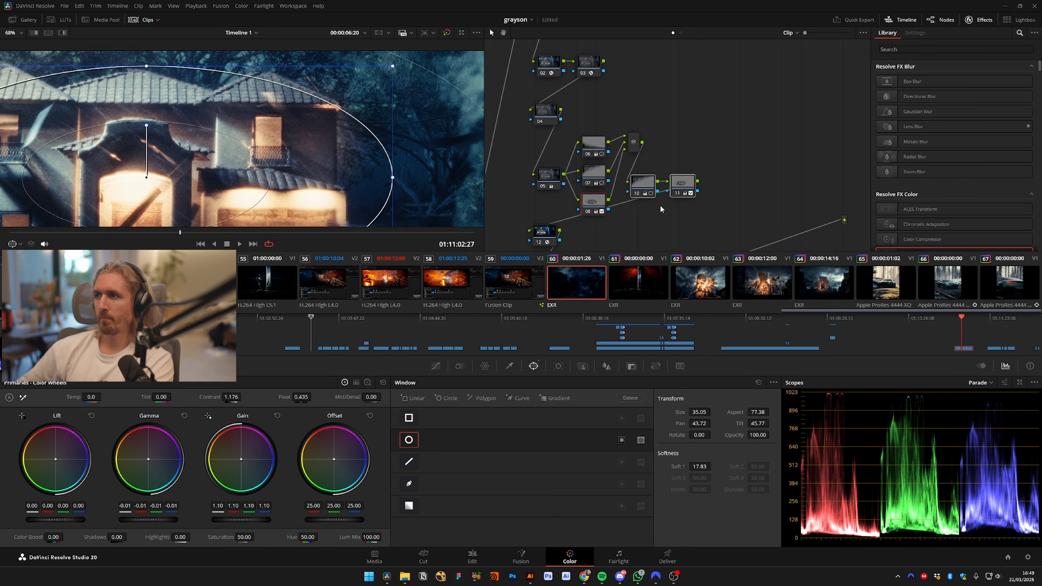
{"action": "key", "text": "Delete"}
{"action": "left_click_drag", "start_coordinate": [630, 152], "coordinate": [706, 195]}
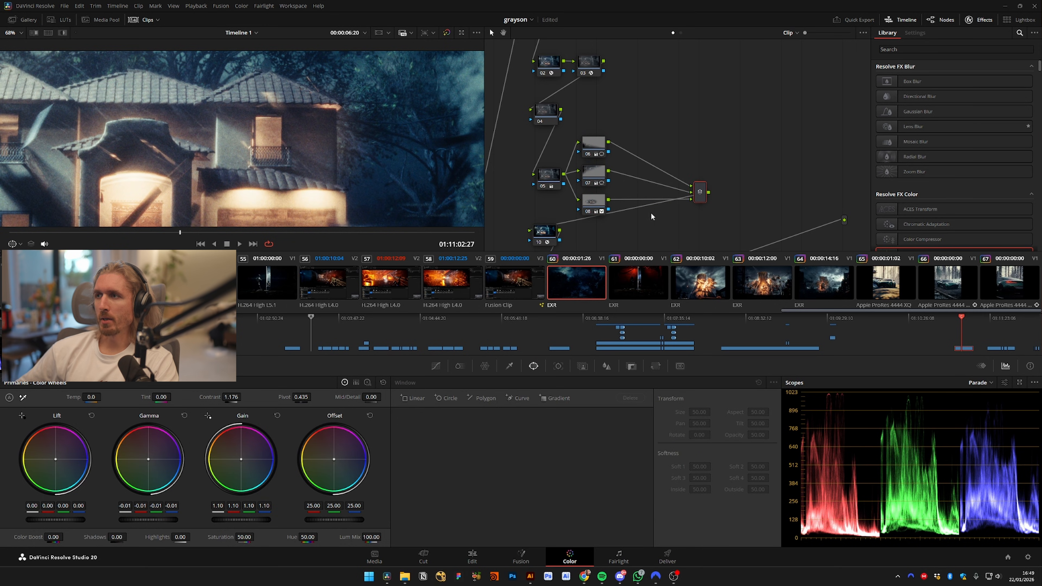
{"action": "left_click_drag", "start_coordinate": [627, 156], "coordinate": [589, 212]}
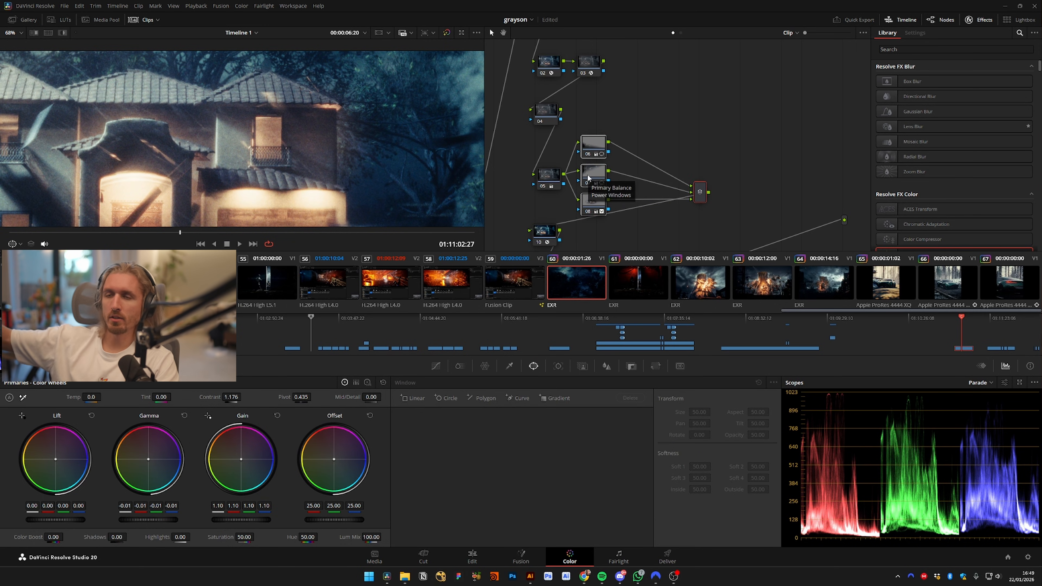
Compare the whole house shot with all grades bypassed and active, and review the node graph from node 05 back to the first nodes
{"action": "left_click", "coordinate": [559, 175]}
{"action": "scroll", "coordinate": [245, 168], "scroll_direction": "down", "scroll_amount": 8}
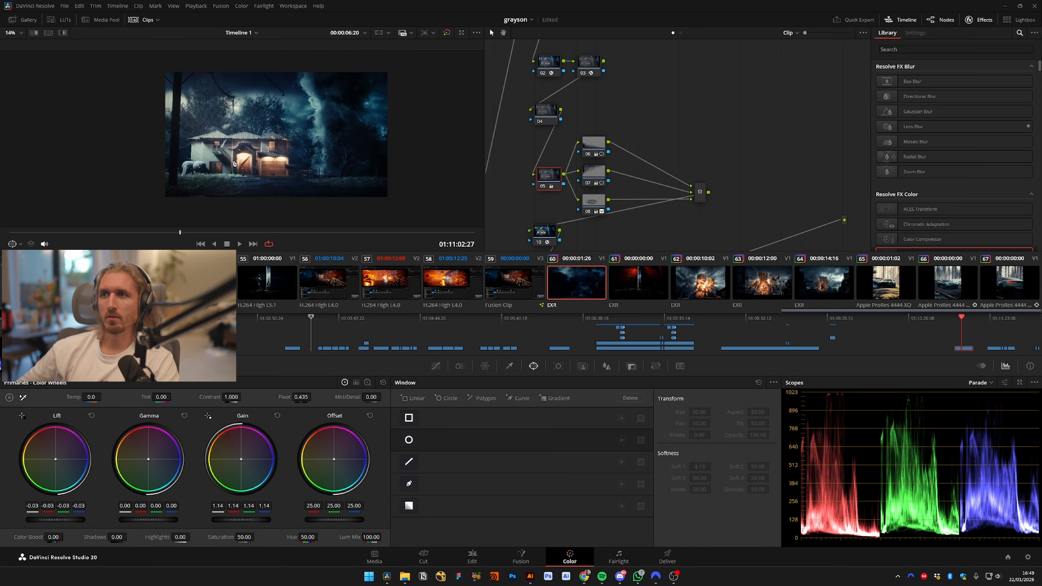
{"action": "scroll", "coordinate": [245, 168], "scroll_direction": "up", "scroll_amount": 1}
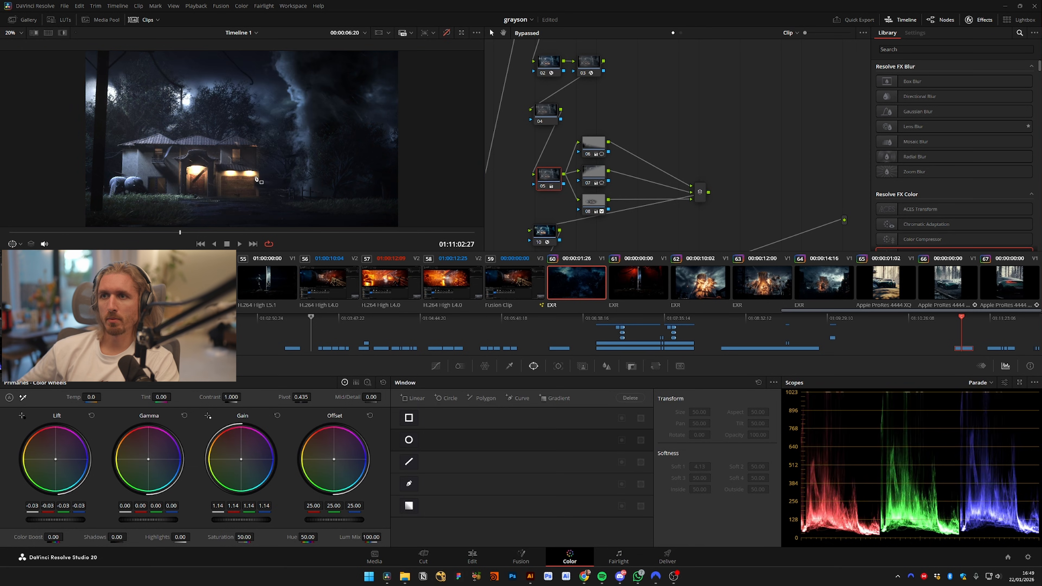
{"action": "left_click_drag", "start_coordinate": [708, 131], "coordinate": [726, 232]}
{"action": "left_click_drag", "start_coordinate": [689, 149], "coordinate": [697, 182]}
{"action": "left_click_drag", "start_coordinate": [583, 93], "coordinate": [585, 119]}
{"action": "left_click_drag", "start_coordinate": [566, 93], "coordinate": [719, 196]}
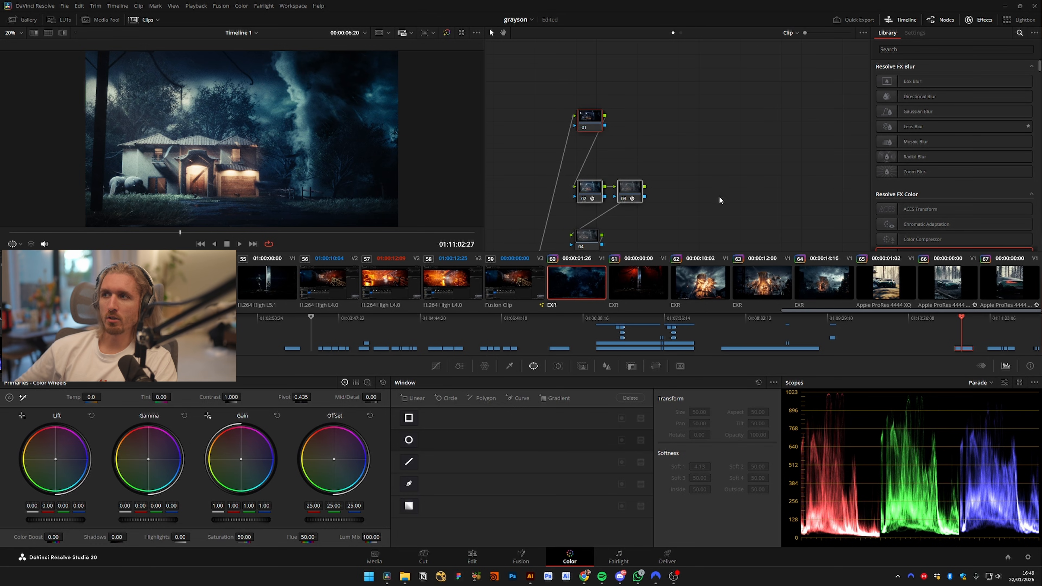
Open node 10's Filmbox Pro settings in a widened panel, enable the Lab section and set Neutralize to 1.000
{"action": "left_click_drag", "start_coordinate": [788, 247], "coordinate": [764, 64]}
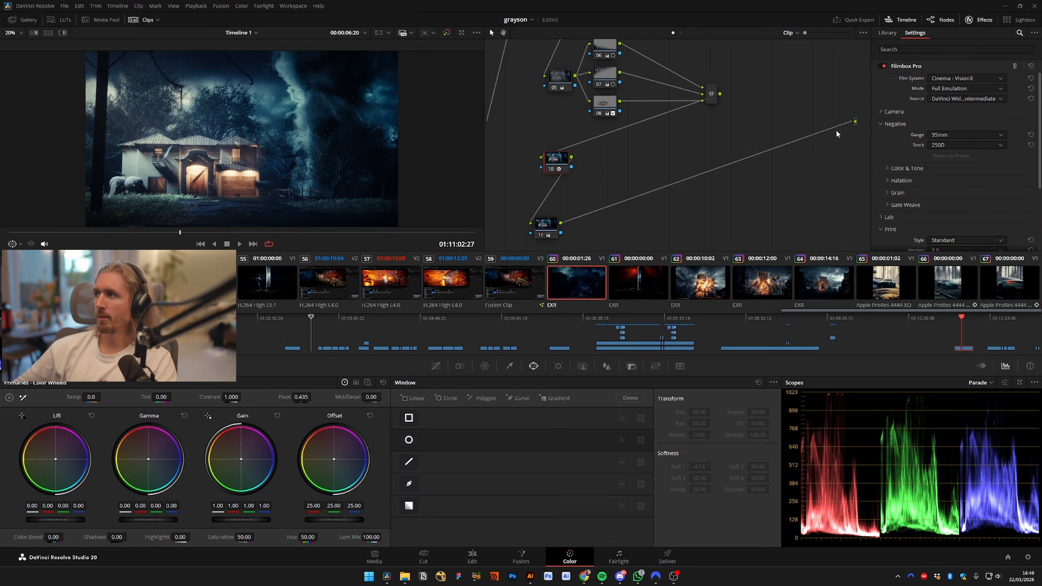
{"action": "left_click_drag", "start_coordinate": [871, 134], "coordinate": [831, 135]}
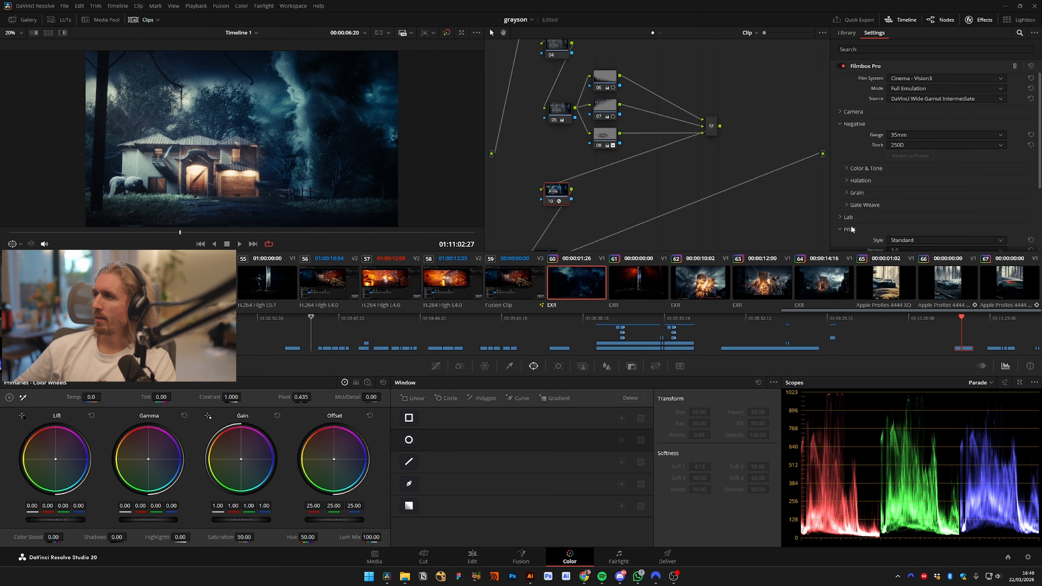
{"action": "left_click", "coordinate": [840, 217]}
{"action": "scroll", "coordinate": [1018, 152], "scroll_direction": "down", "scroll_amount": 2}
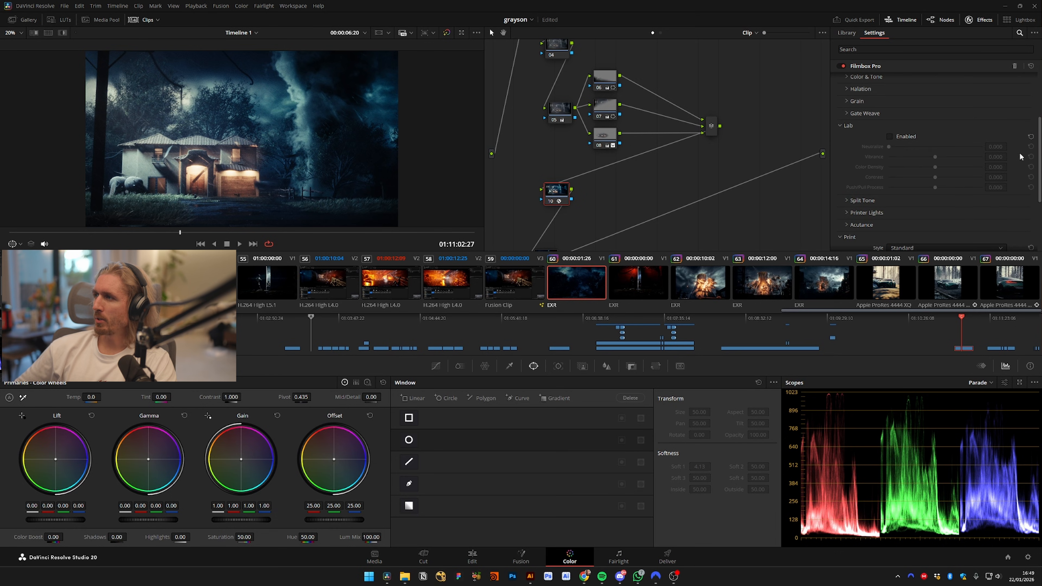
{"action": "left_click", "coordinate": [889, 136]}
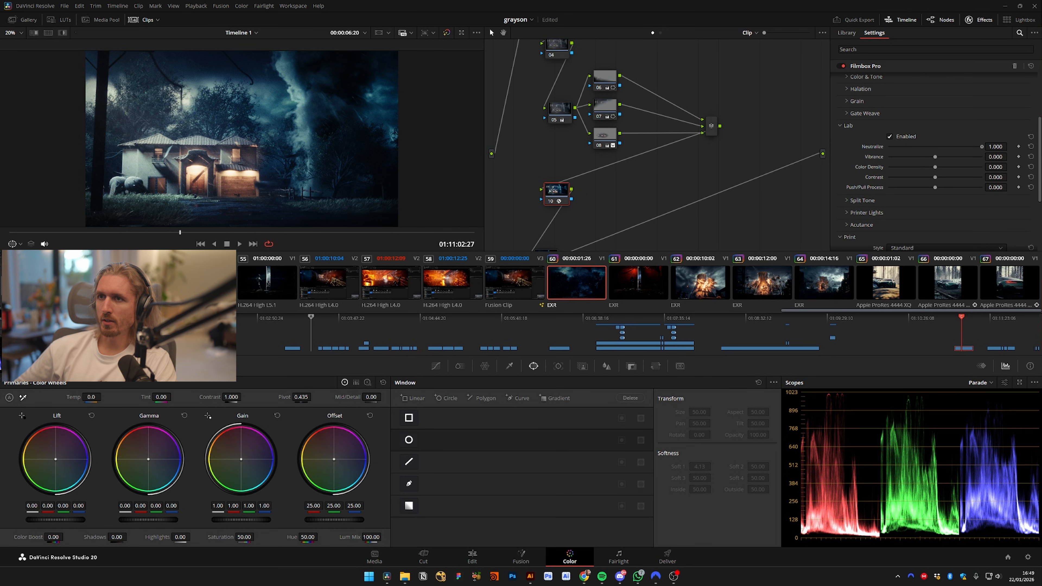
{"action": "scroll", "coordinate": [269, 159], "scroll_direction": "up", "scroll_amount": 4}
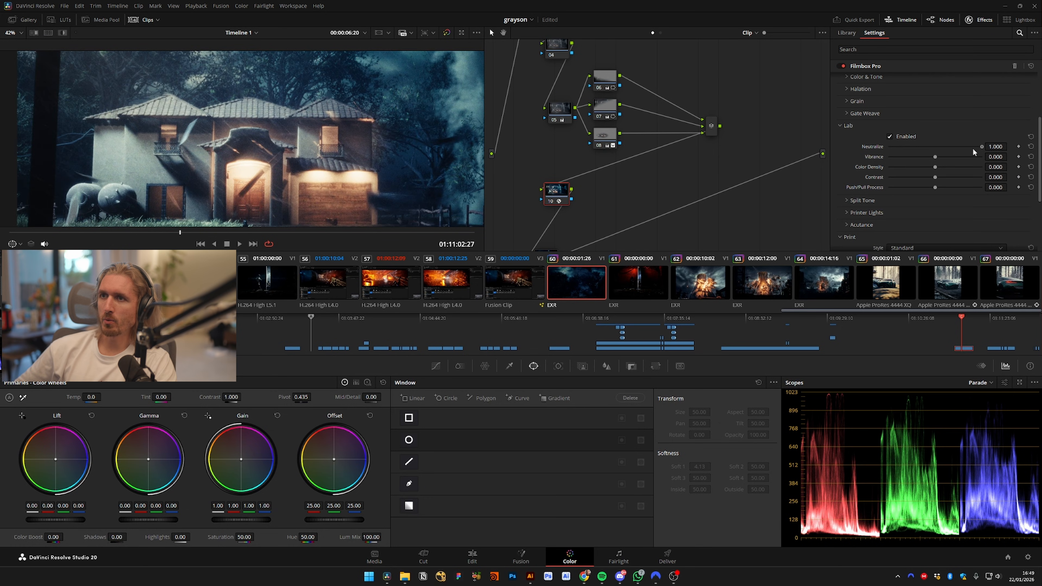
{"action": "left_click_drag", "start_coordinate": [889, 146], "coordinate": [984, 147]}
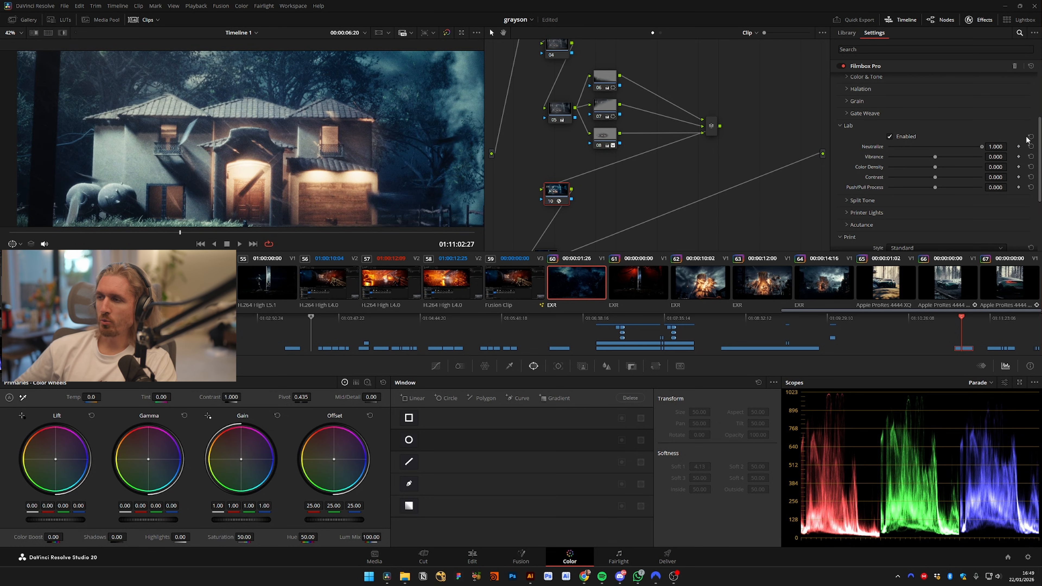
{"action": "scroll", "coordinate": [303, 145], "scroll_direction": "down", "scroll_amount": 3}
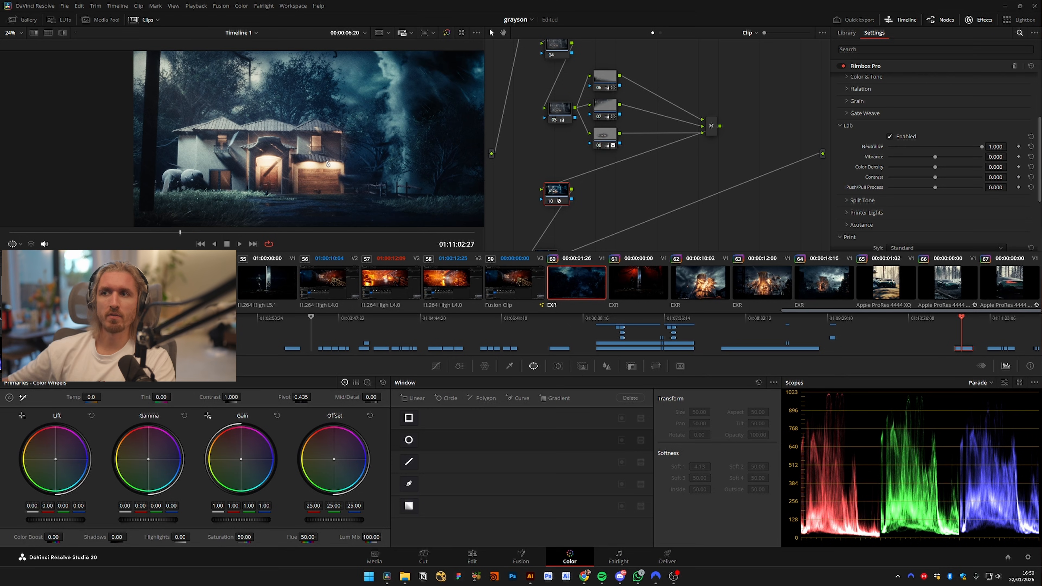
Set Filmbox Pro's Lab Vibrance to 0.258, Color Density to 0.729, Contrast to 0.197 and Push/Pull Process to -0.358
{"action": "left_click_drag", "start_coordinate": [935, 157], "coordinate": [978, 167]}
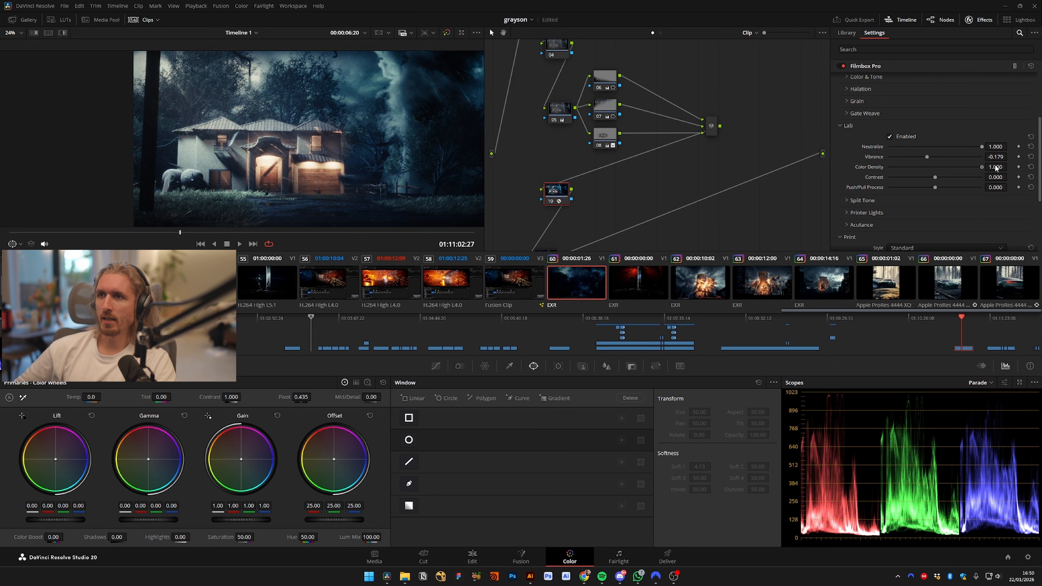
{"action": "scroll", "coordinate": [280, 184], "scroll_direction": "up", "scroll_amount": 1}
{"action": "scroll", "coordinate": [281, 185], "scroll_direction": "up", "scroll_amount": 3}
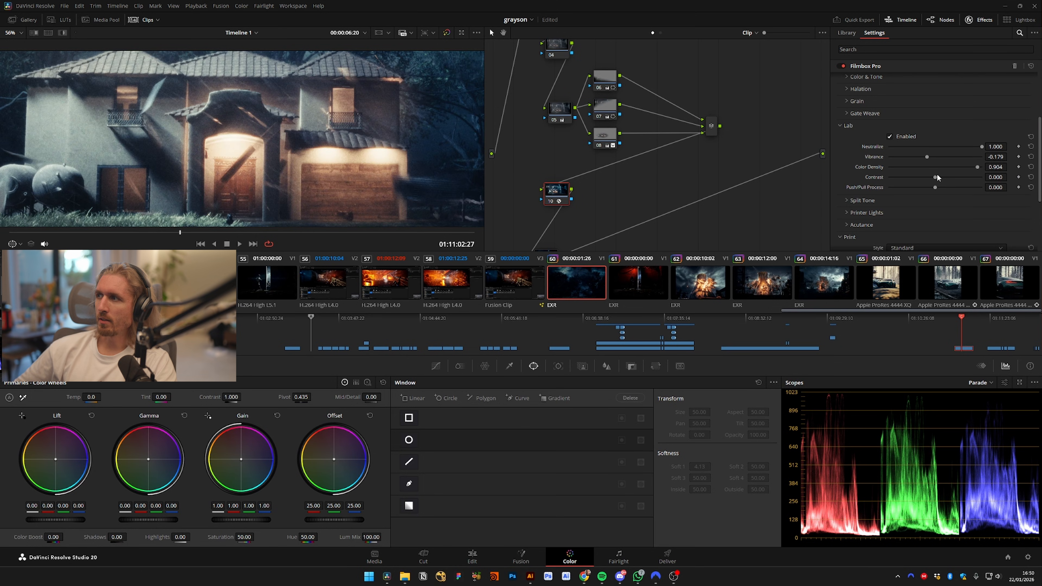
{"action": "mouse_move", "coordinate": [939, 180]}
{"action": "left_mouse_down"}
{"action": "mouse_move", "coordinate": [945, 187]}
{"action": "mouse_move", "coordinate": [931, 189]}
{"action": "left_mouse_up"}
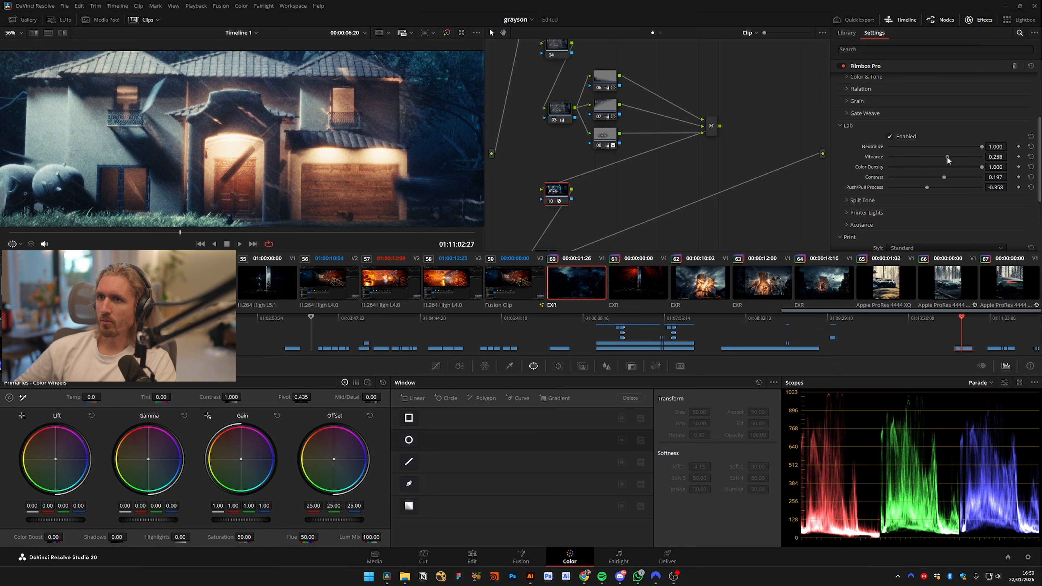
{"action": "left_click_drag", "start_coordinate": [979, 168], "coordinate": [971, 167]}
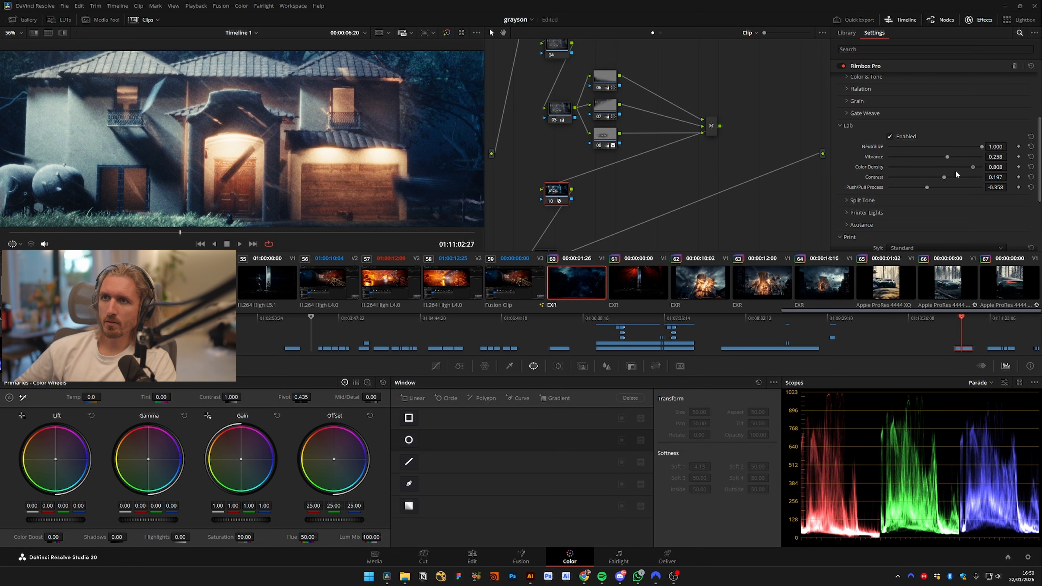
Try a higher Split Tone intensity in the Lab section, reset it and collapse Split Tone
{"action": "left_click", "coordinate": [861, 201]}
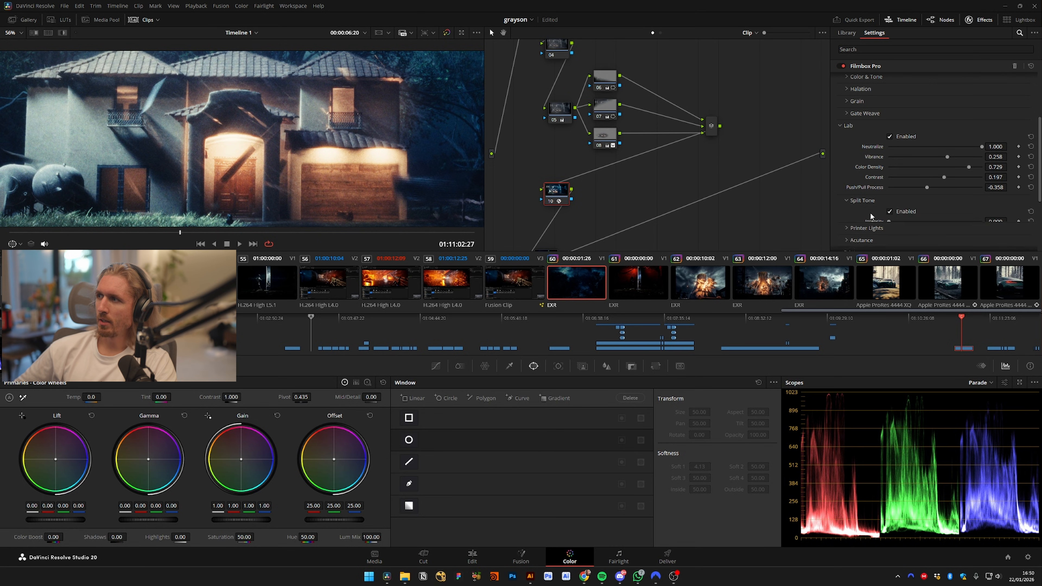
{"action": "scroll", "coordinate": [897, 177], "scroll_direction": "down", "scroll_amount": 2}
{"action": "mouse_move", "coordinate": [888, 173]}
{"action": "left_mouse_down"}
{"action": "mouse_move", "coordinate": [925, 179]}
{"action": "mouse_move", "coordinate": [908, 172]}
{"action": "left_mouse_up"}
{"action": "double_click", "coordinate": [877, 172]}
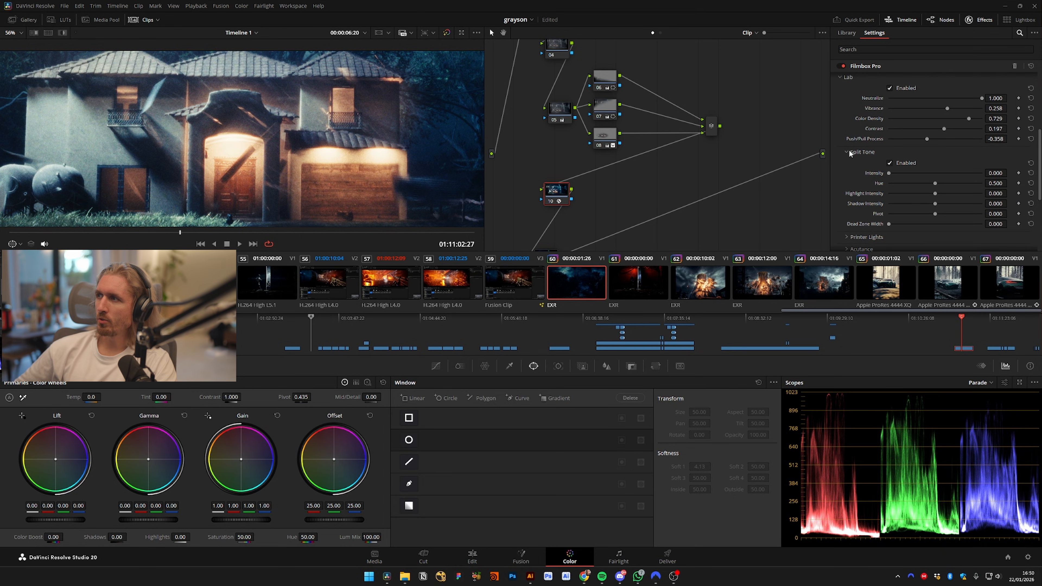
{"action": "left_click", "coordinate": [849, 153]}
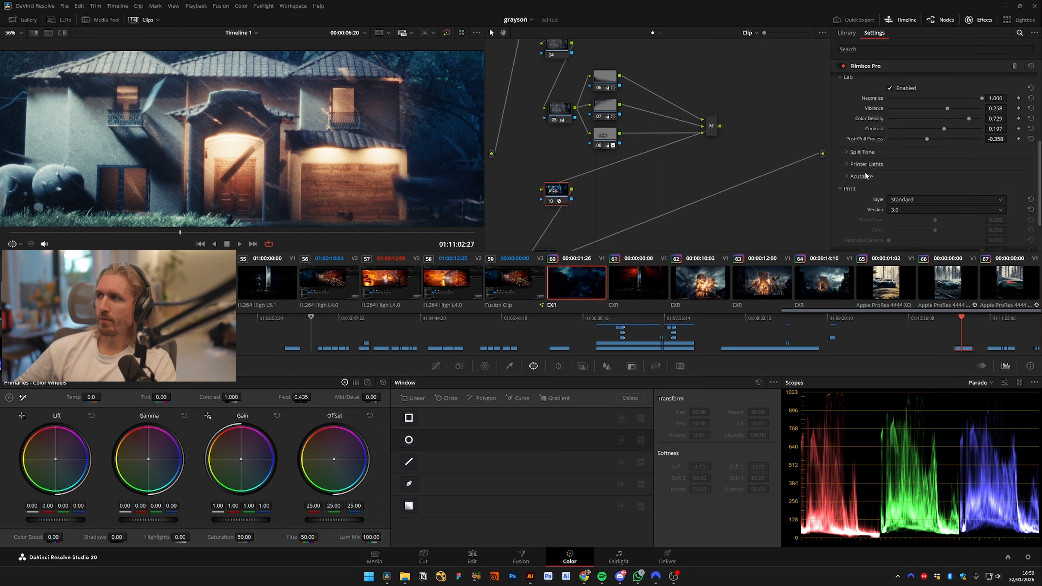
Set Filmbox Pro's Halation Radius to 1.913 and Sharpness to 0.048, checking the glow around the entrance
{"action": "scroll", "coordinate": [847, 175], "scroll_direction": "up", "scroll_amount": 5}
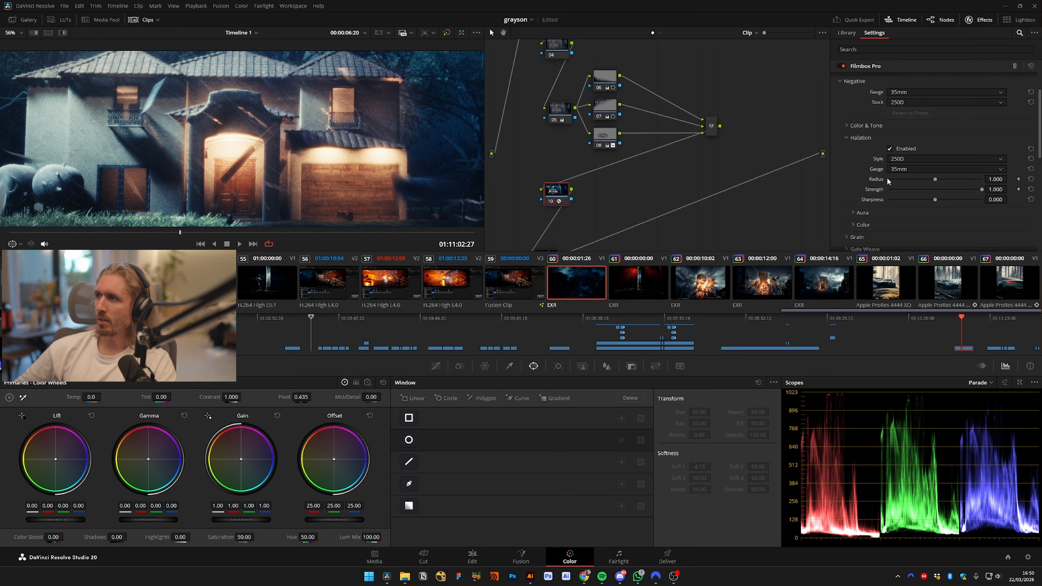
{"action": "left_click_drag", "start_coordinate": [935, 179], "coordinate": [1004, 178]}
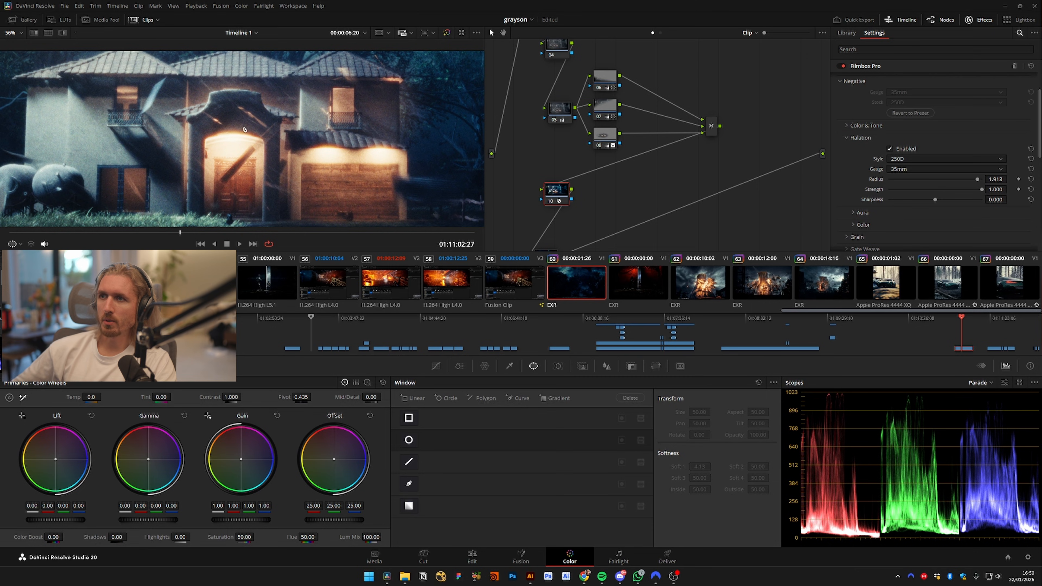
{"action": "scroll", "coordinate": [244, 130], "scroll_direction": "up", "scroll_amount": 5}
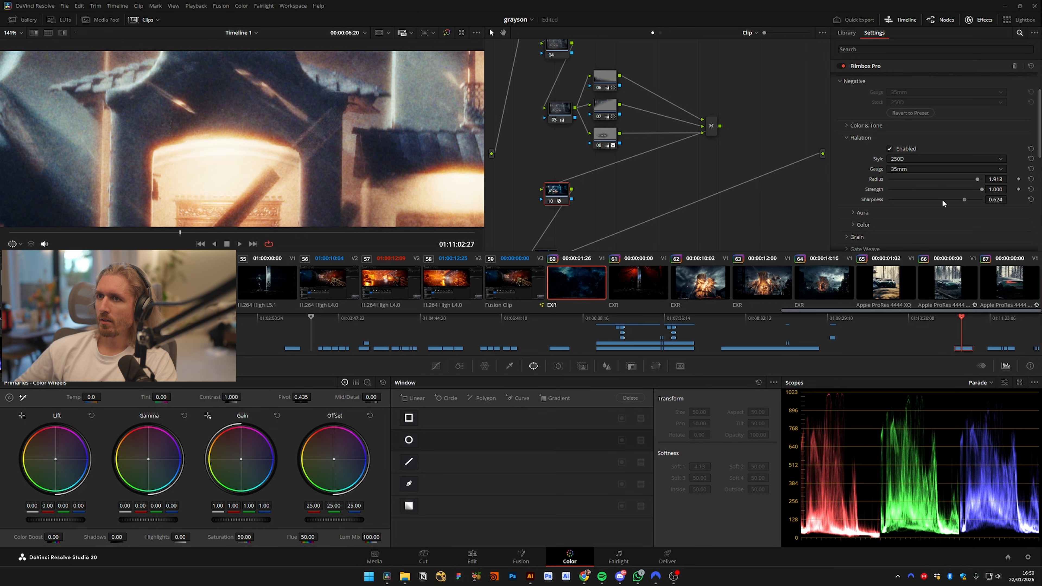
{"action": "left_click_drag", "start_coordinate": [942, 199], "coordinate": [910, 199]}
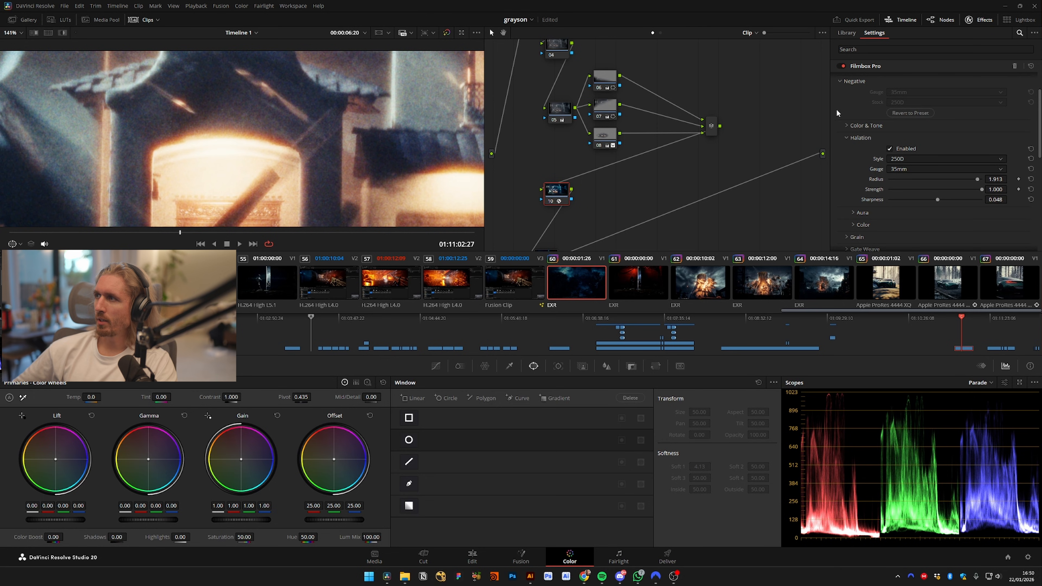
Expand Filmbox Pro's Color & Tone and Camera sections, and set the Grain strength to 1.035
{"action": "left_click", "coordinate": [847, 125]}
{"action": "scroll", "coordinate": [1029, 110], "scroll_direction": "up", "scroll_amount": 2}
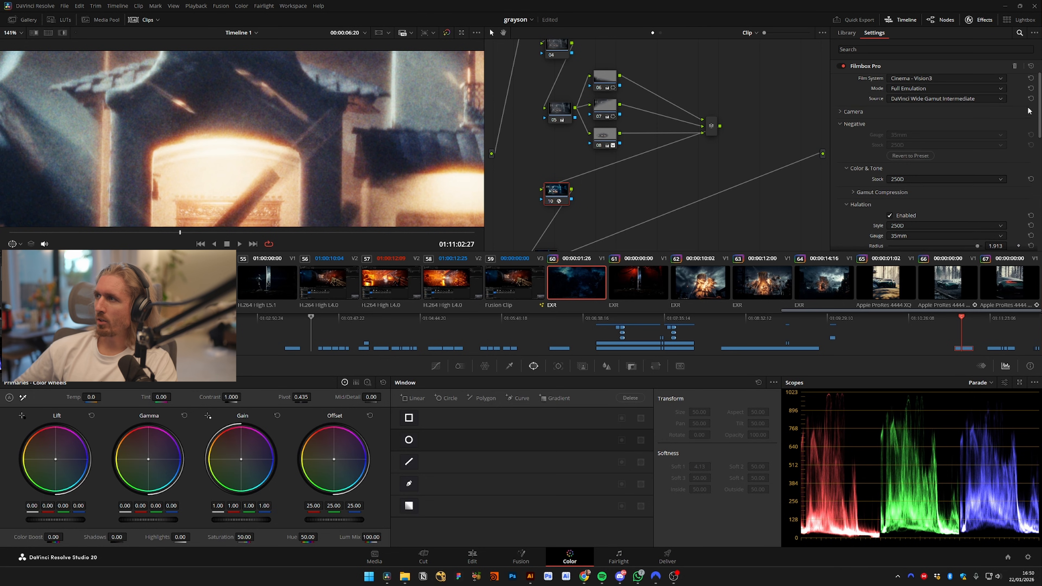
{"action": "left_click", "coordinate": [840, 111]}
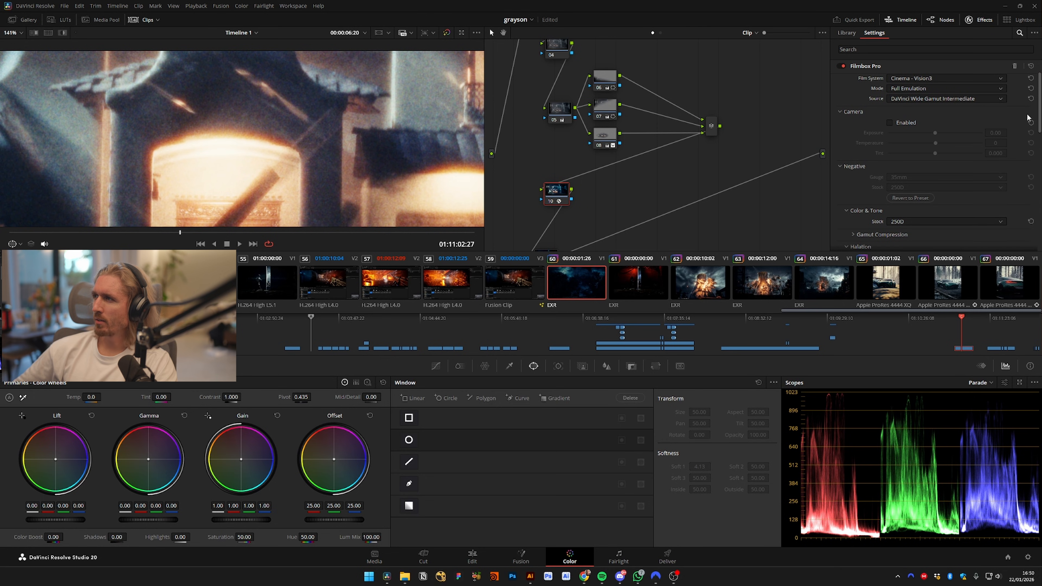
{"action": "scroll", "coordinate": [903, 164], "scroll_direction": "down", "scroll_amount": 8}
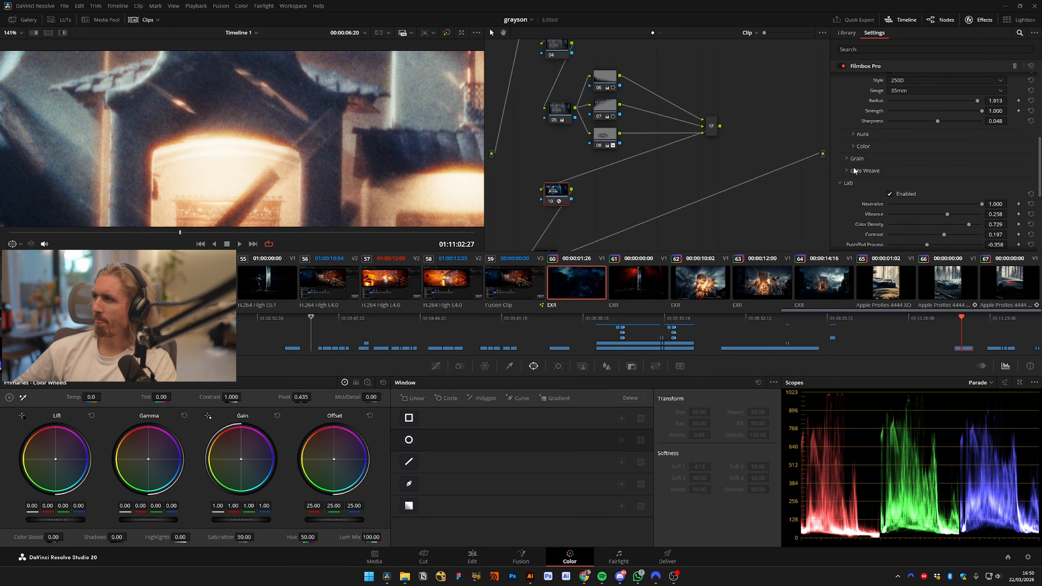
{"action": "left_click", "coordinate": [858, 160]}
{"action": "scroll", "coordinate": [927, 176], "scroll_direction": "down", "scroll_amount": 3}
{"action": "left_click_drag", "start_coordinate": [920, 142], "coordinate": [758, 170]}
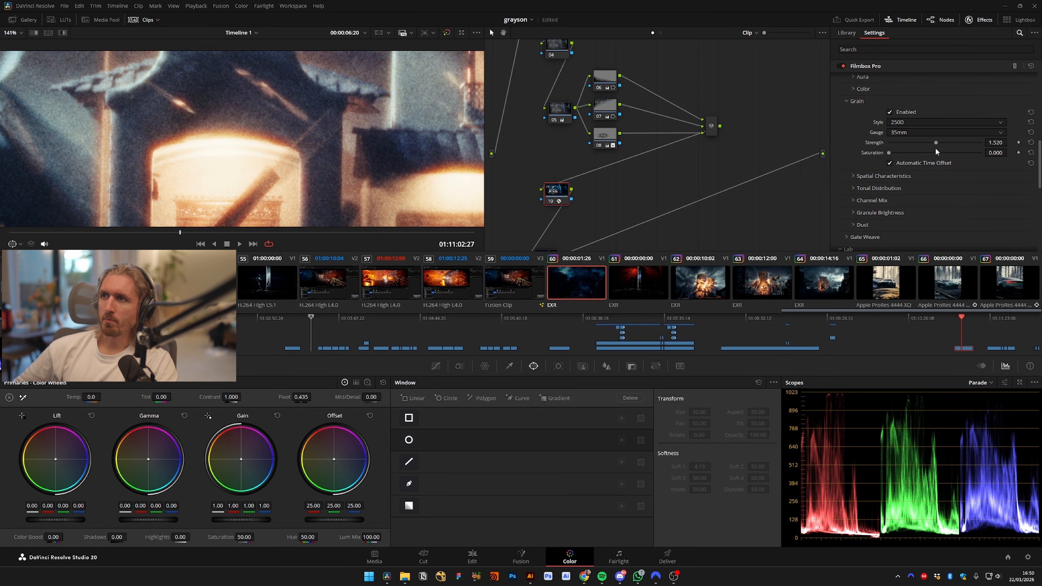
{"action": "mouse_move", "coordinate": [936, 142]}
{"action": "left_mouse_down"}
{"action": "mouse_move", "coordinate": [903, 141]}
{"action": "mouse_move", "coordinate": [921, 141]}
{"action": "left_mouse_up"}
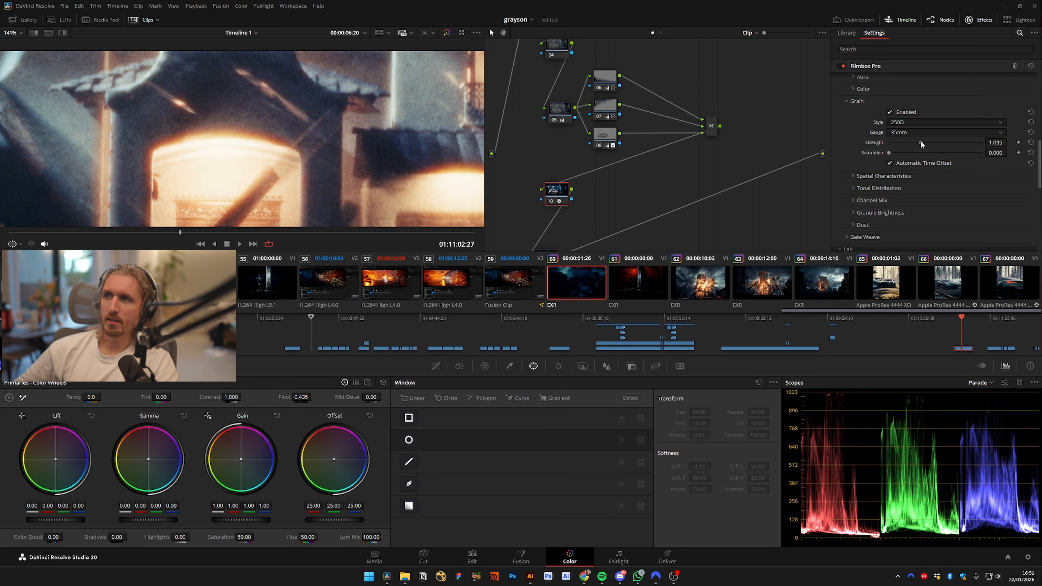
Play the graded tornado house shot in the full-screen viewer and return to the normal layout
{"action": "key", "text": "ctrl+f"}
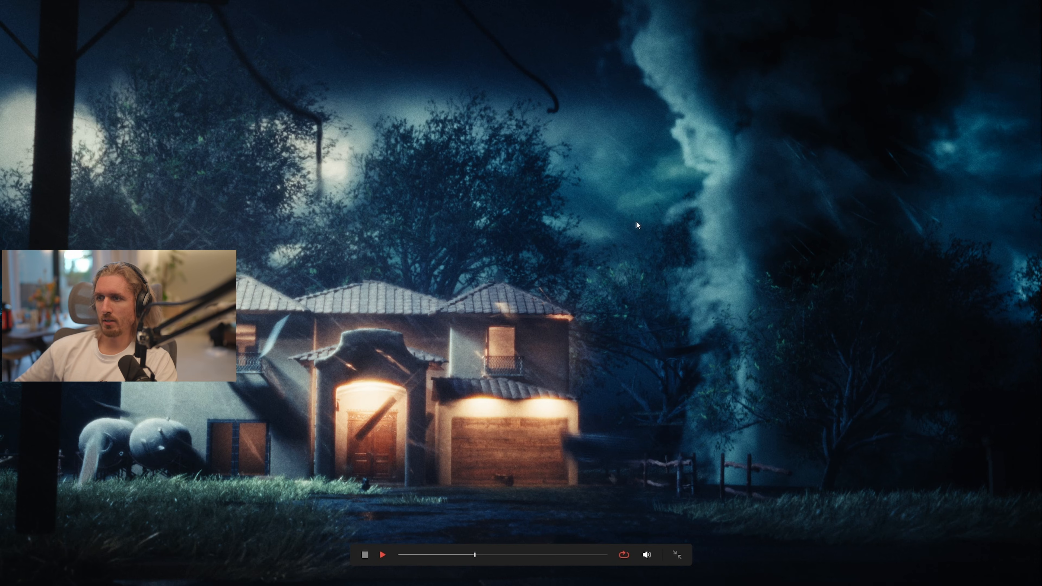
{"action": "key", "text": "space"}
{"action": "key", "text": "ctrl+f"}
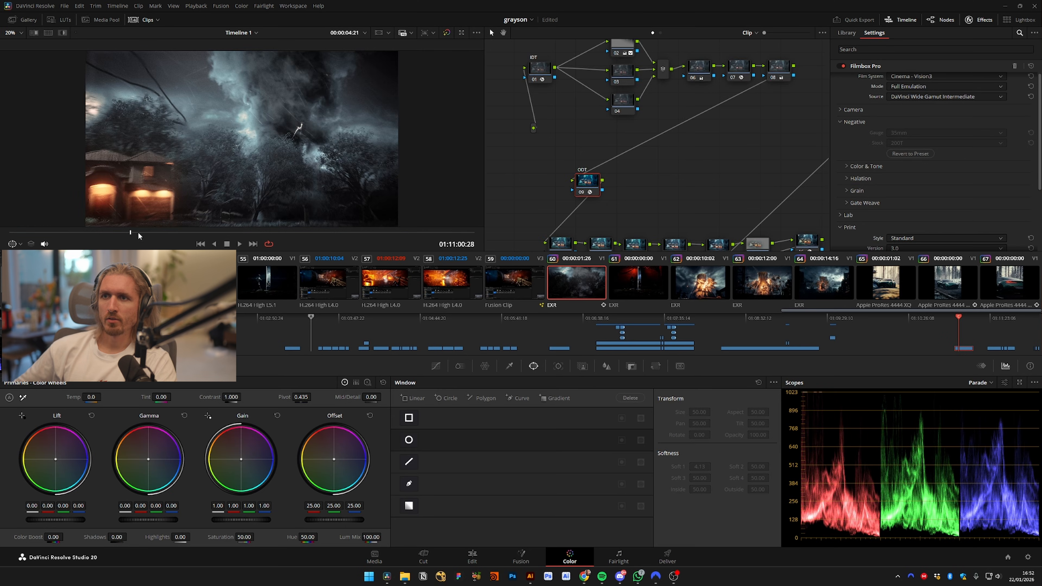
Move the playhead to 01:11:02:18 in the other version of the shot and disable its IDT node 01
{"action": "left_click_drag", "start_coordinate": [138, 233], "coordinate": [171, 233]}
{"action": "left_click_drag", "start_coordinate": [665, 191], "coordinate": [652, 225]}
{"action": "left_click", "coordinate": [535, 123]}
{"action": "key", "text": "ctrl+d"}
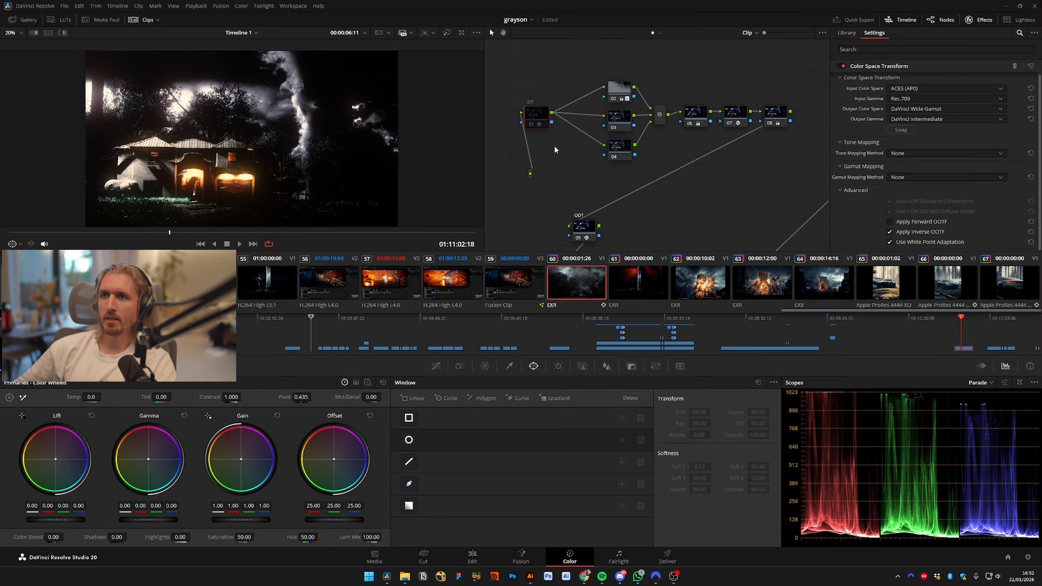
Re-enable the IDT node 01 and look through the parallel grading nodes that follow it
{"action": "key", "text": "ctrl+d"}
{"action": "left_click", "coordinate": [619, 93]}
{"action": "left_click", "coordinate": [621, 121]}
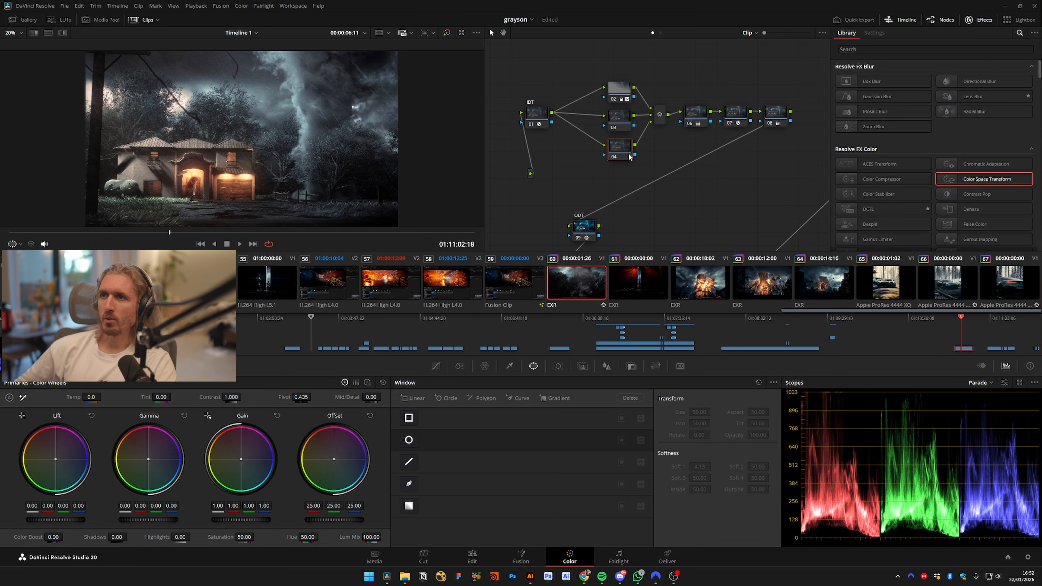
Compare the shot with node 02's circular sky window grade off and on in the full-screen viewer, and return to the normal layout
{"action": "left_click", "coordinate": [606, 96]}
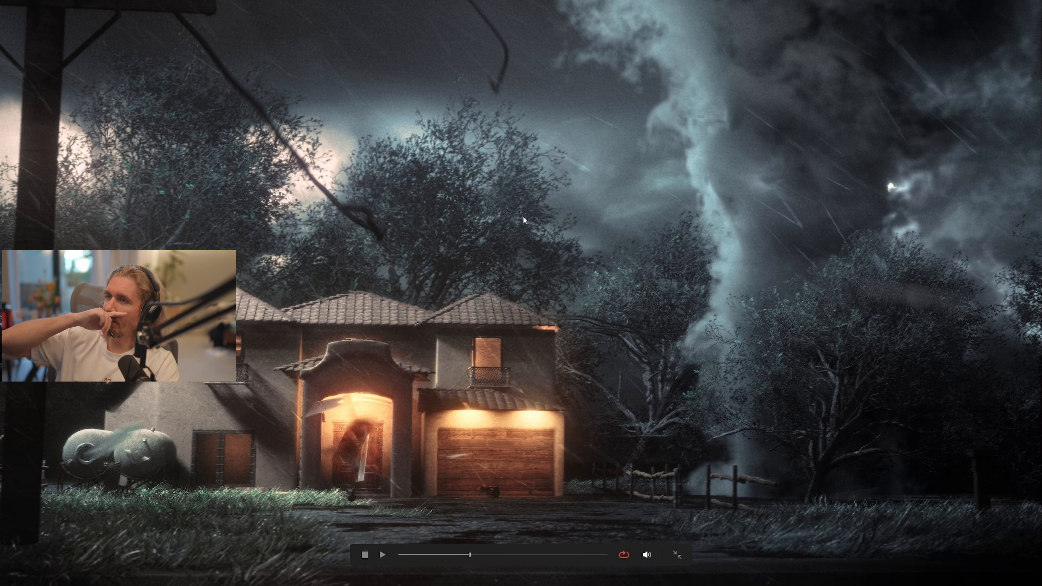
{"action": "key", "text": "ctrl+d"}
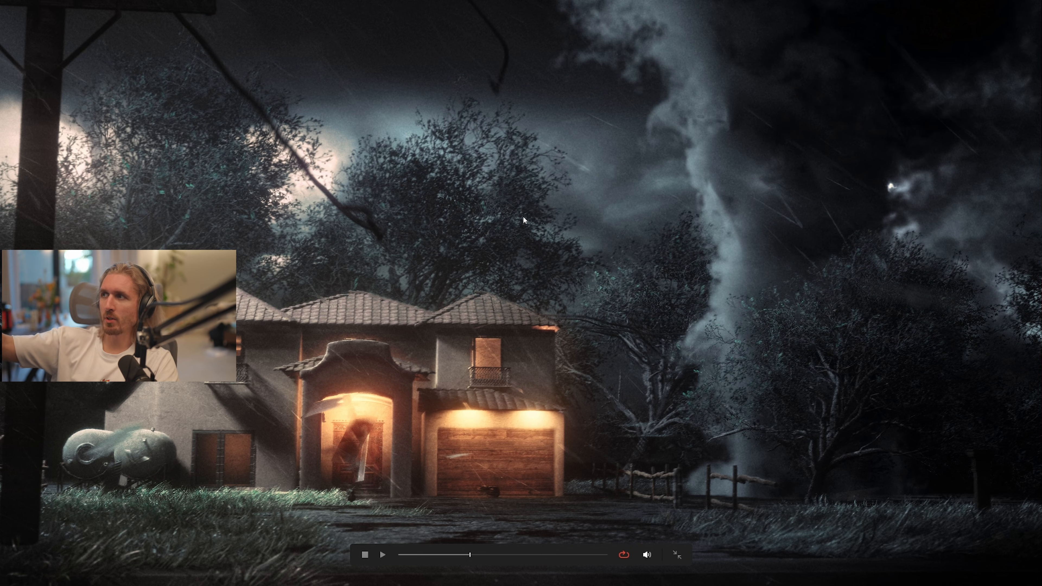
{"action": "key", "text": "ctrl+d"}
{"action": "key", "text": "Escape"}
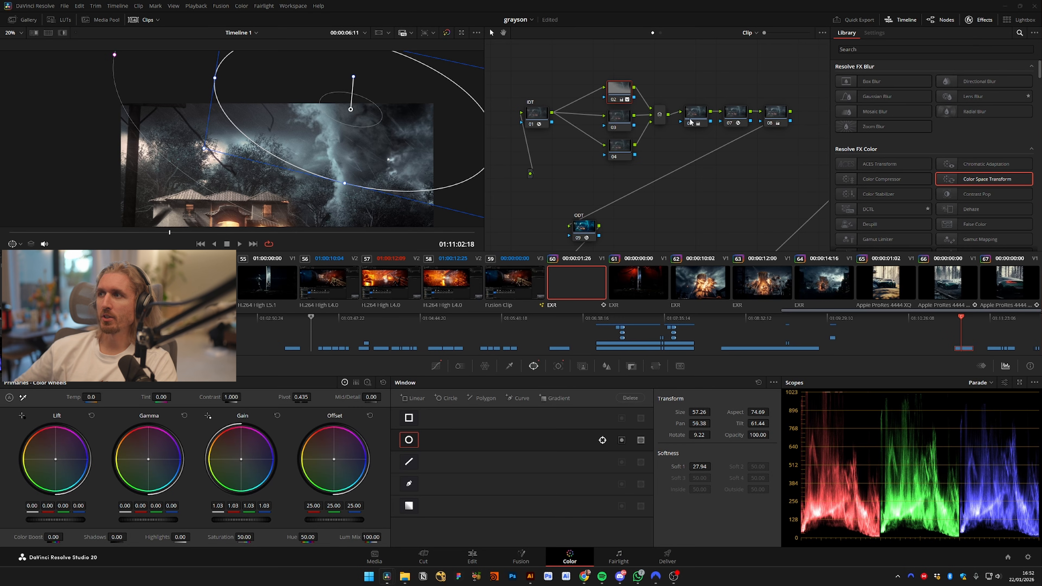
Select node 06 after the parallel mixer and compare the shot with its primaries adjustment off and on
{"action": "left_click", "coordinate": [690, 122]}
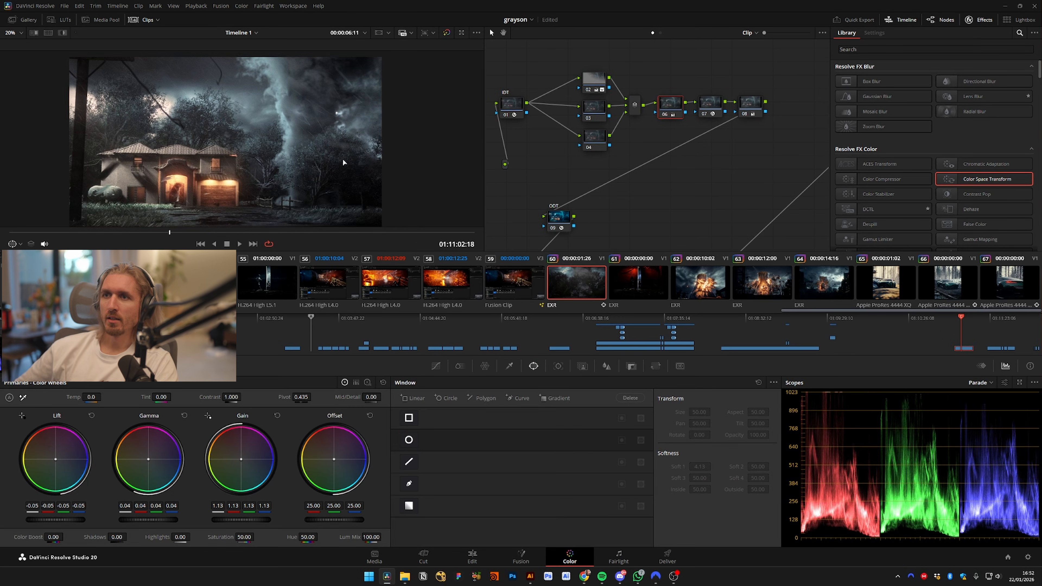
{"action": "key", "text": "ctrl+d"}
{"action": "key", "text": "ctrl+d"}
Inspect node 07's MONO-SAT-RANGE-v3.0 settings and compare the shot with node 08 off and on
{"action": "left_click", "coordinate": [718, 114]}
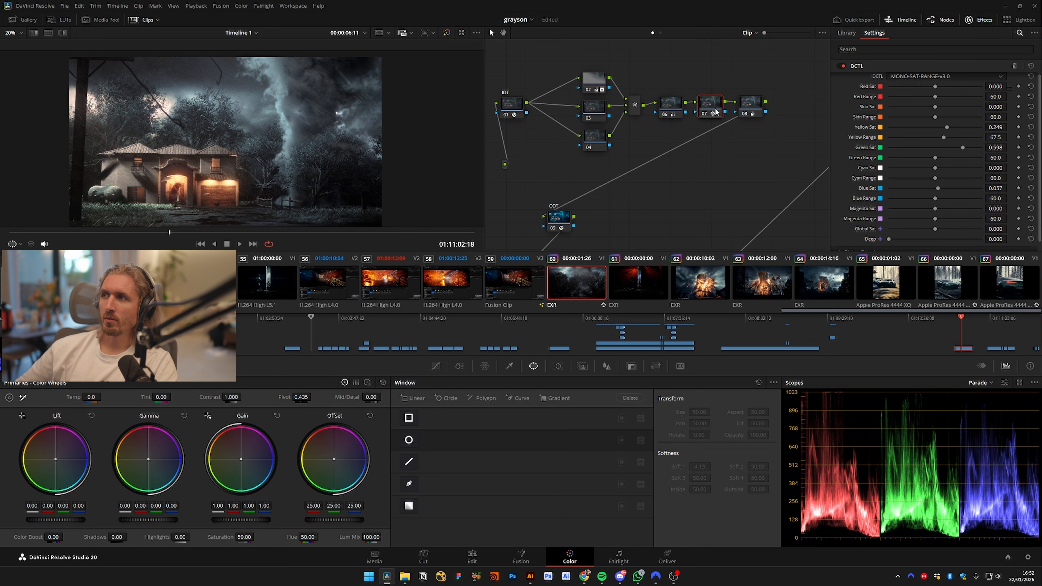
{"action": "left_click", "coordinate": [758, 115]}
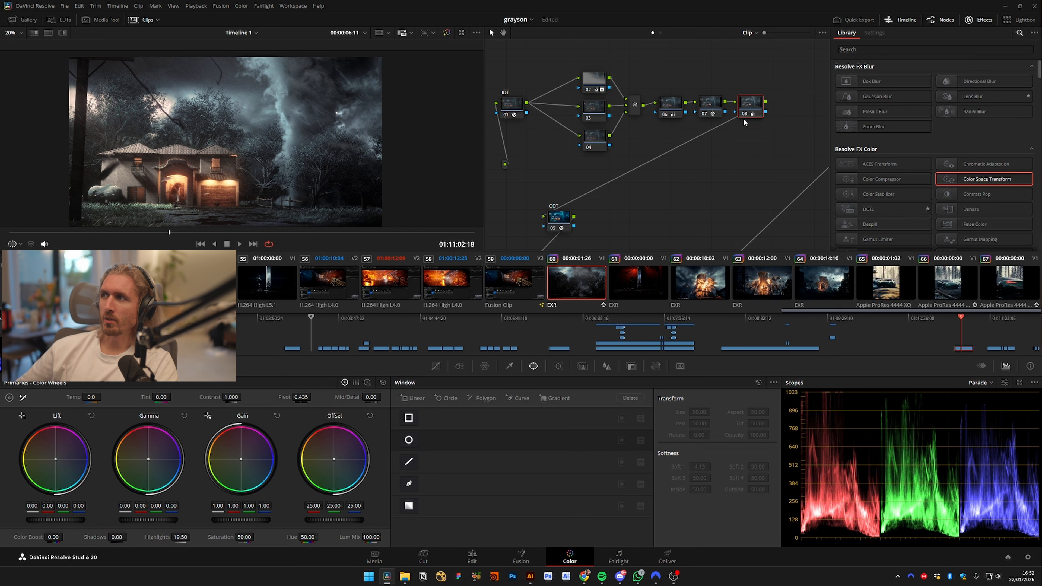
{"action": "key", "text": "ctrl+d"}
{"action": "key", "text": "ctrl+d"}
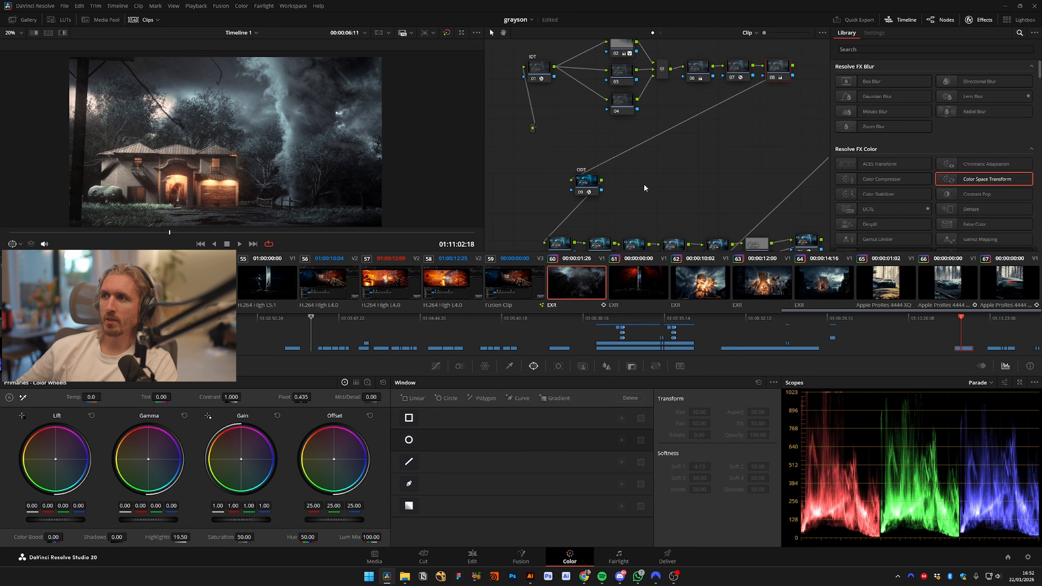
Select the ODT node 09 and compare the shot with its Filmbox Pro emulation off and on
{"action": "left_click", "coordinate": [587, 184]}
{"action": "left_click_drag", "start_coordinate": [678, 184], "coordinate": [668, 119]}
{"action": "key", "text": "ctrl+d"}
{"action": "key", "text": "ctrl+d"}
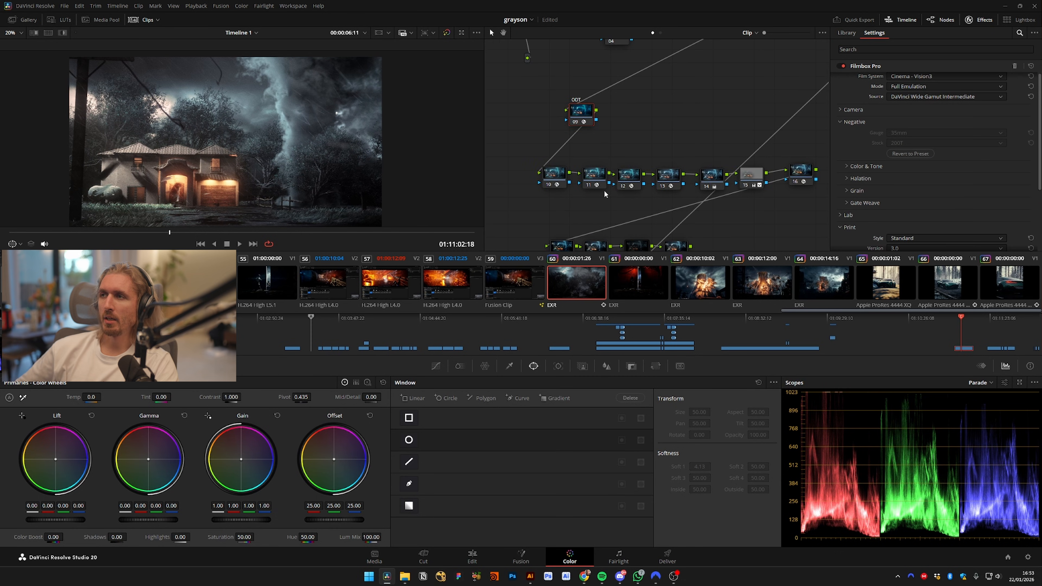
Compare the shot with node 10's MONO-SAT-RANGE-v3.0 DCTL off and on, and check its settings against node 11's MONO-Brightness-v2.0
{"action": "left_click", "coordinate": [554, 175]}
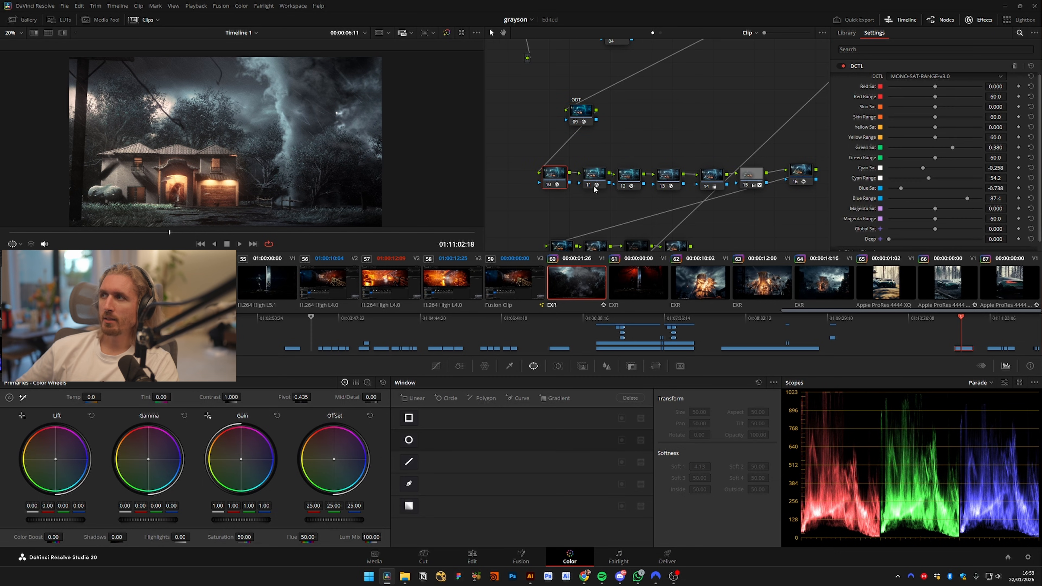
{"action": "key", "text": "ctrl+d"}
{"action": "key", "text": "ctrl+d"}
{"action": "key", "text": "ctrl+d"}
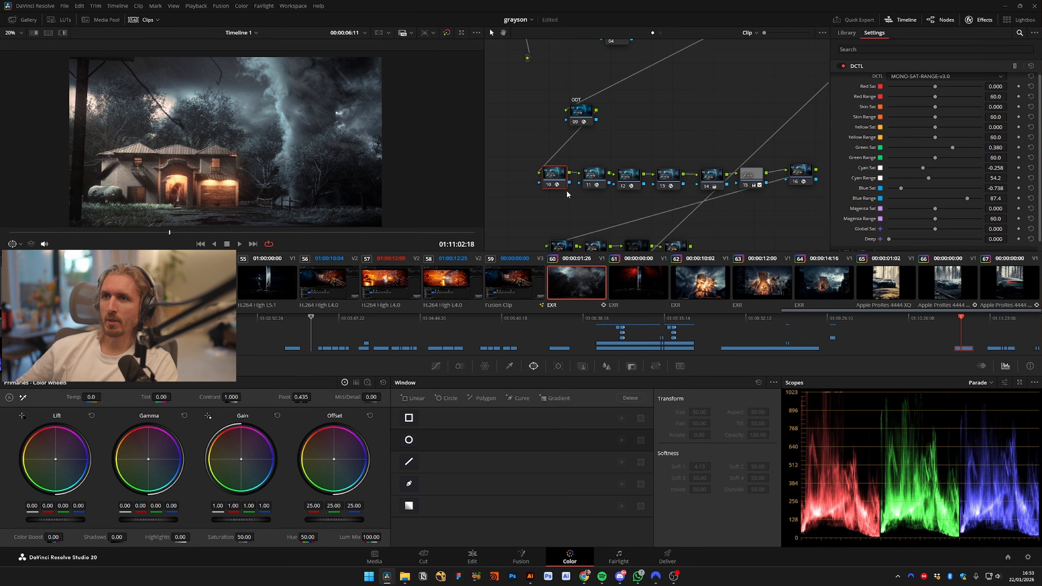
{"action": "key", "text": "ctrl+d"}
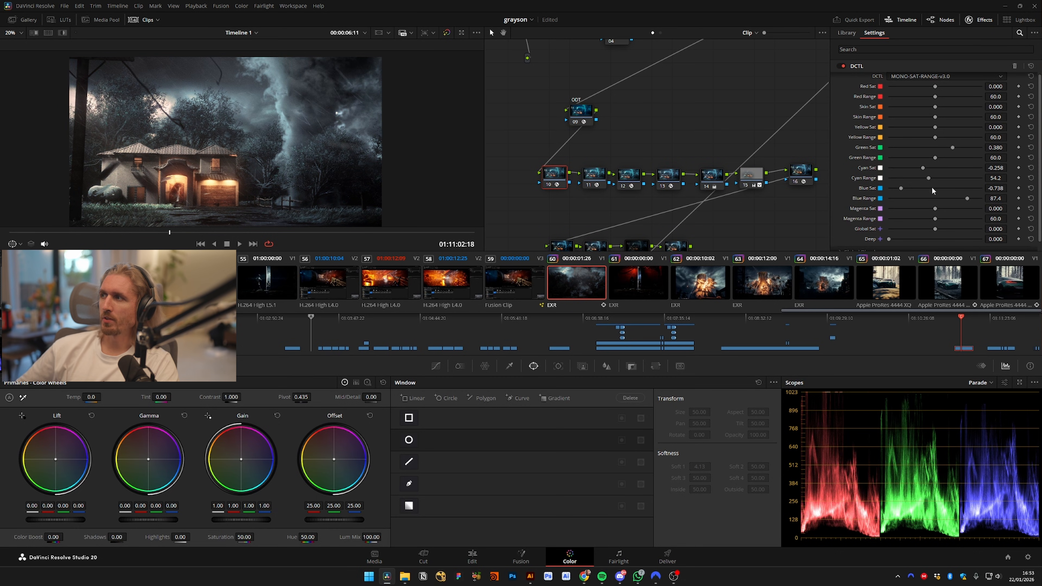
{"action": "left_click", "coordinate": [603, 181]}
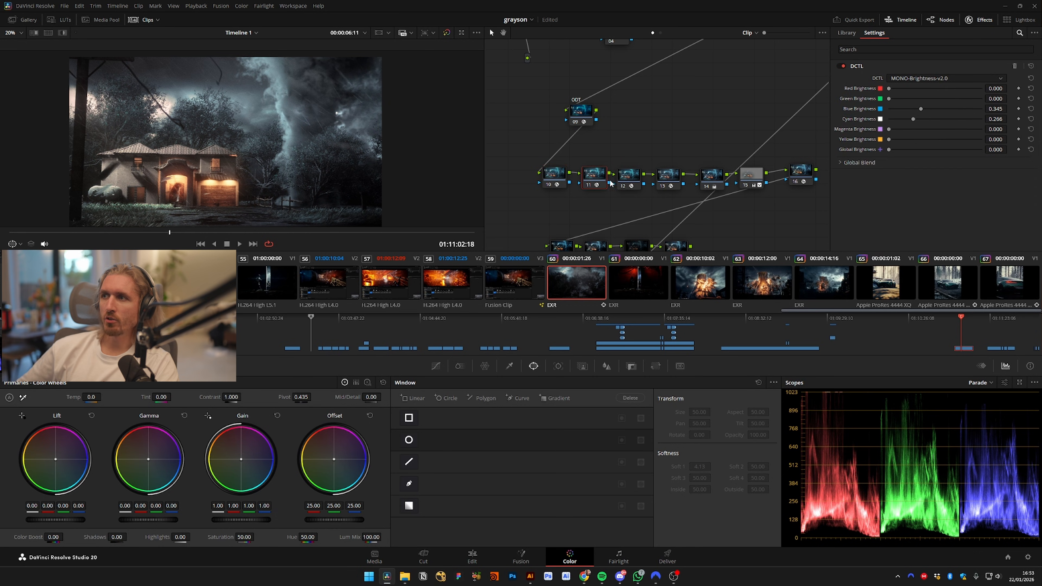
{"action": "left_click", "coordinate": [556, 183]}
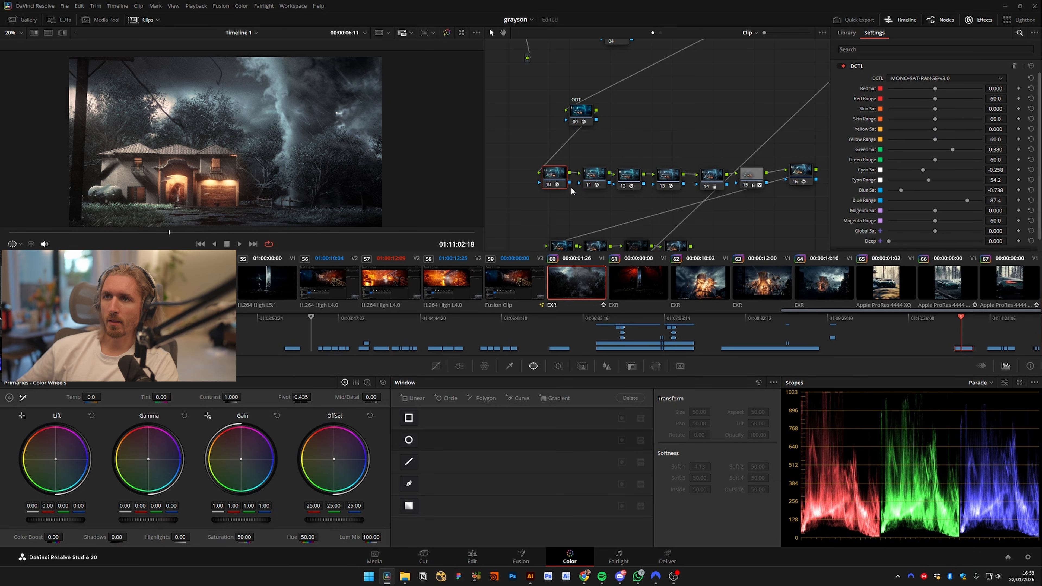
Review the grading settings of nodes 11 to 15 in the tornado house shot one after another
{"action": "left_click", "coordinate": [591, 186]}
{"action": "left_click", "coordinate": [636, 189]}
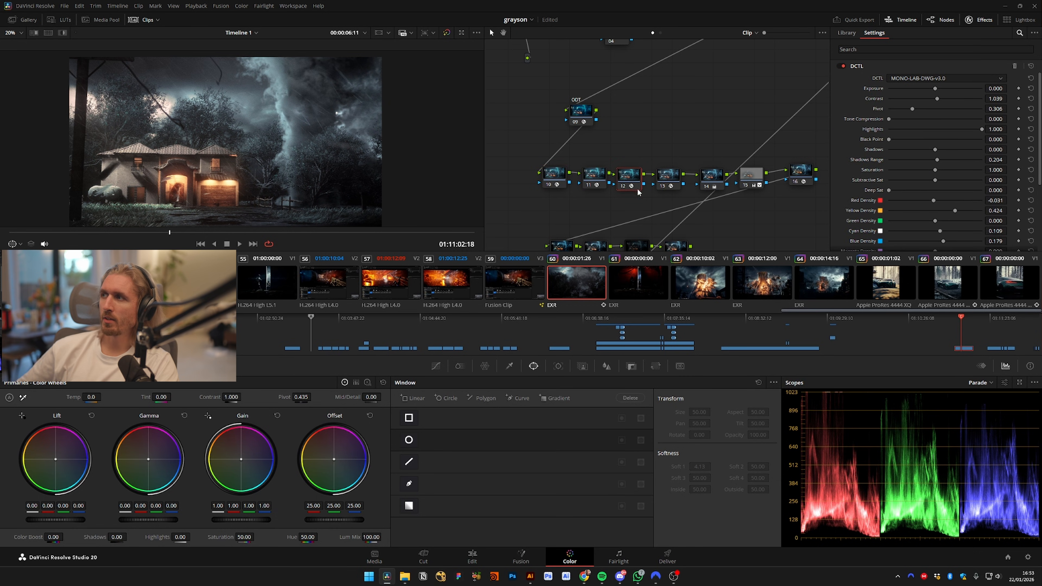
{"action": "left_click", "coordinate": [668, 180]}
{"action": "left_click", "coordinate": [713, 181]}
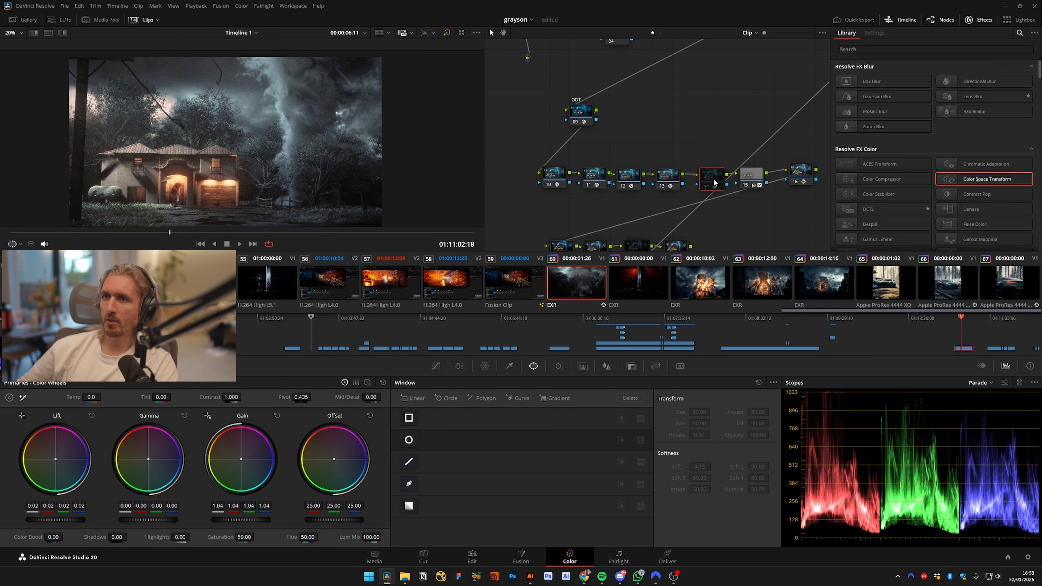
{"action": "left_click", "coordinate": [751, 178]}
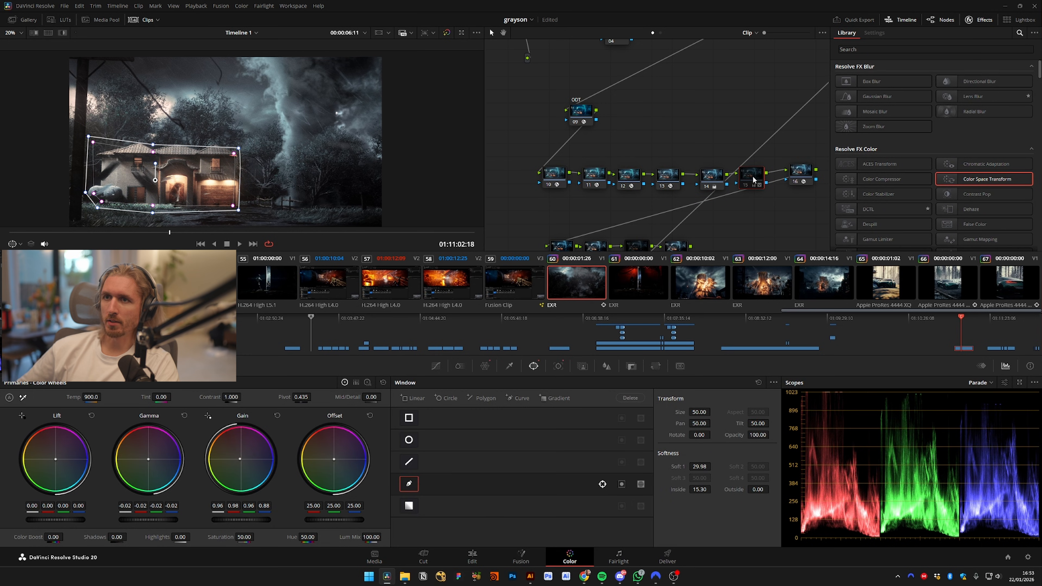
Toggle node 15 with its polygon window around the house to compare the image with and without it
{"action": "key", "text": "shift+z"}
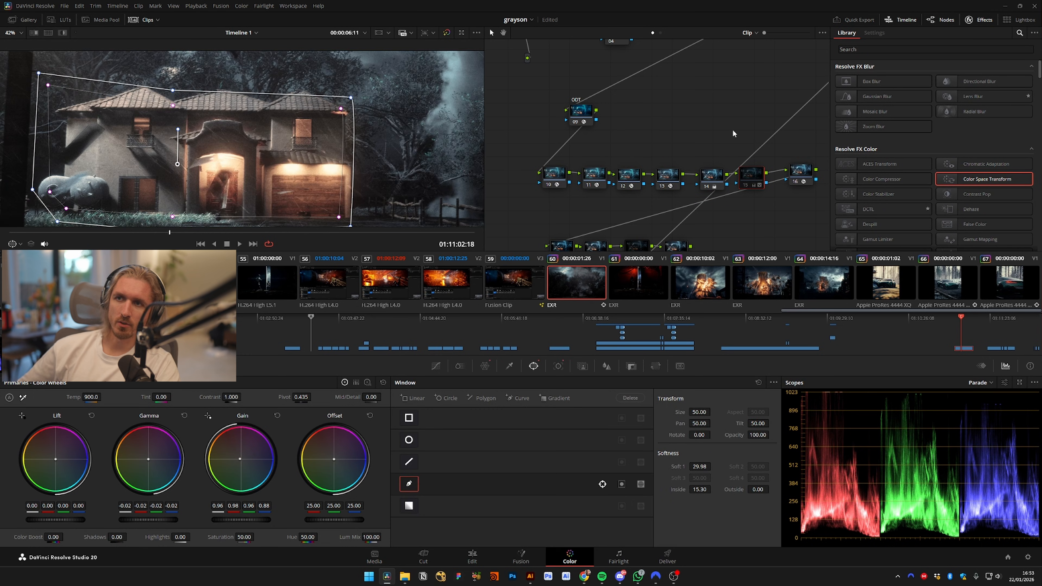
{"action": "key", "text": "ctrl+d"}
{"action": "key", "text": "ctrl+d"}
{"action": "key", "text": "ctrl+d"}
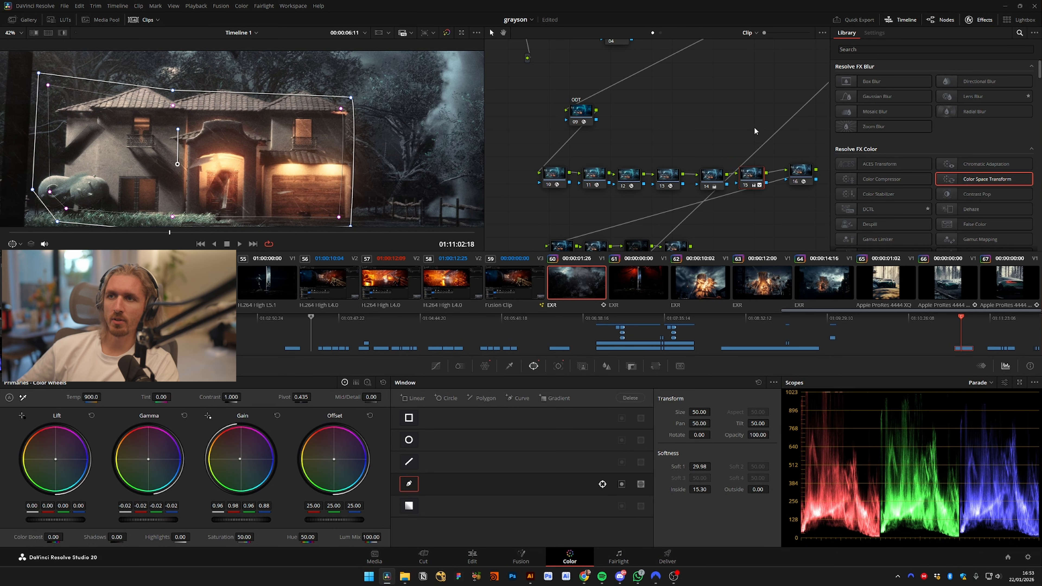
Open the Sharpen settings of node 16 and toggle the node to compare its effect on the house
{"action": "left_click_drag", "start_coordinate": [754, 127], "coordinate": [708, 107]}
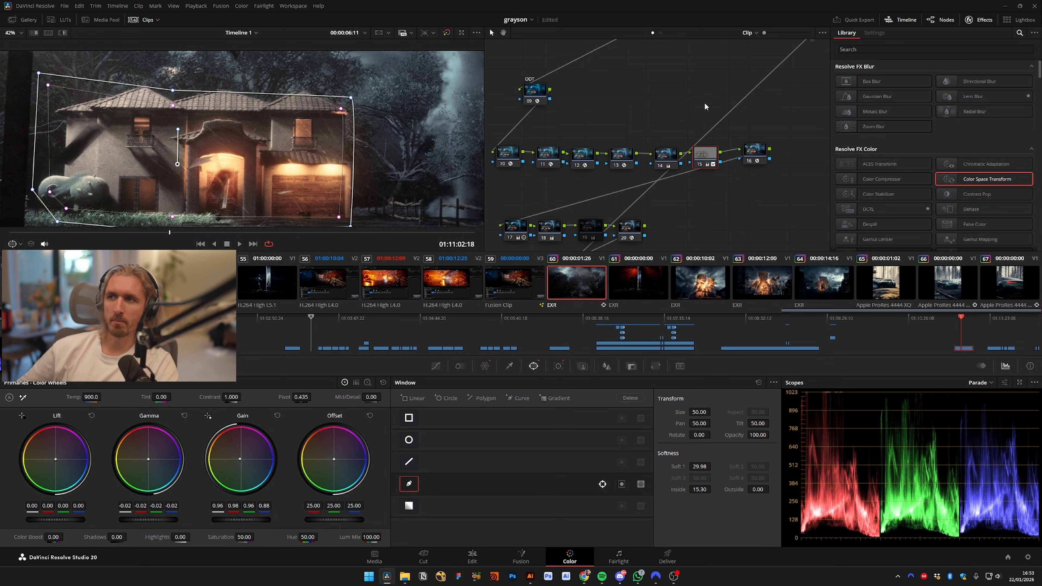
{"action": "left_click", "coordinate": [755, 153]}
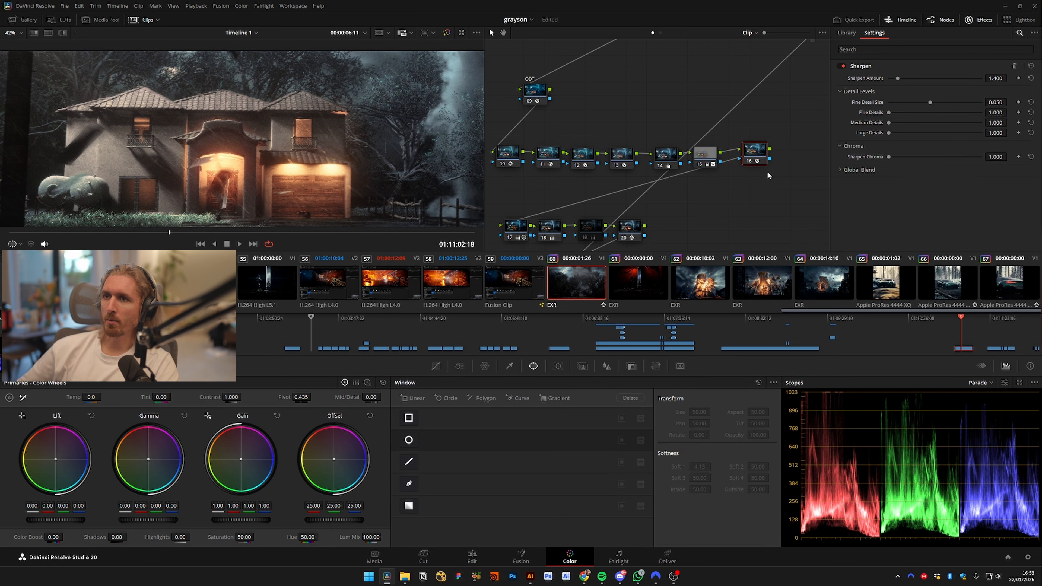
{"action": "key", "text": "ctrl+d"}
{"action": "key", "text": "ctrl+d"}
{"action": "left_click_drag", "start_coordinate": [652, 196], "coordinate": [705, 161]}
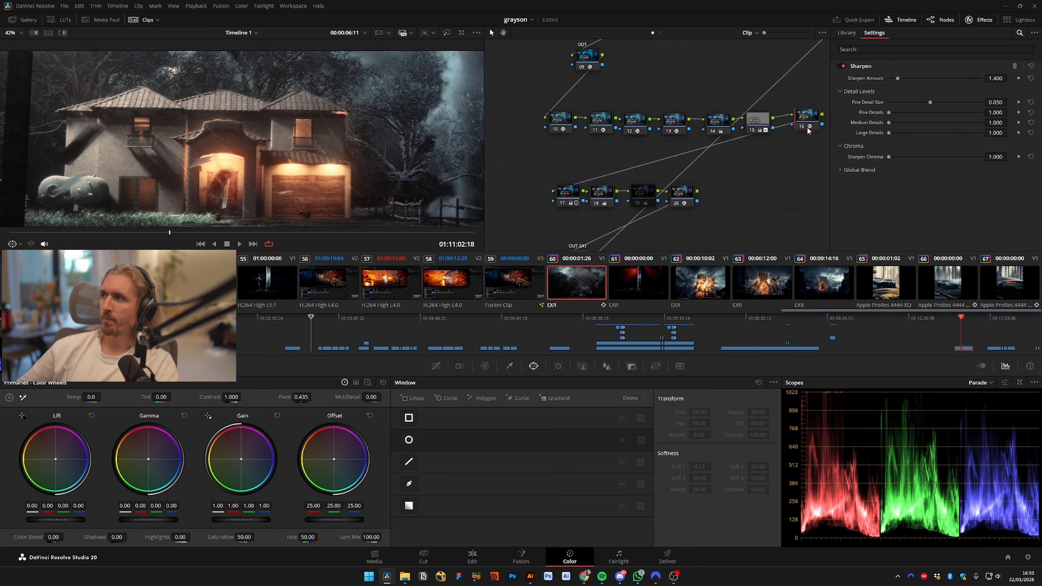
{"action": "key", "text": "ctrl+d"}
{"action": "key", "text": "ctrl+d"}
Compare the house's balcony and roof detail close up with the Sharpen node switched off and on
{"action": "scroll", "coordinate": [349, 159], "scroll_direction": "up", "scroll_amount": 4}
{"action": "key", "text": "ctrl+d"}
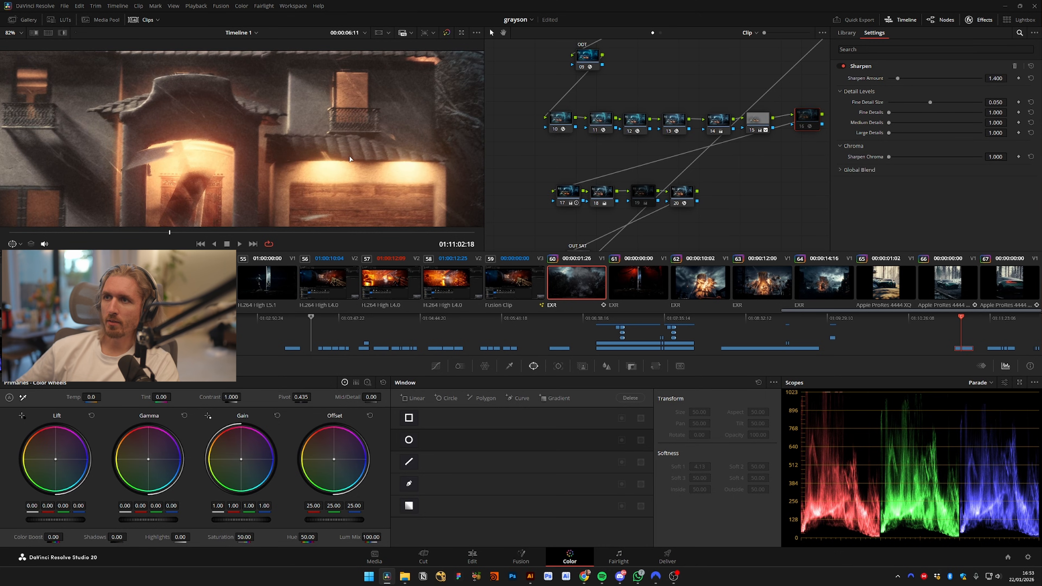
{"action": "scroll", "coordinate": [349, 158], "scroll_direction": "up", "scroll_amount": 4}
{"action": "key", "text": "ctrl+d"}
{"action": "key", "text": "ctrl+d"}
{"action": "key", "text": "ctrl+d"}
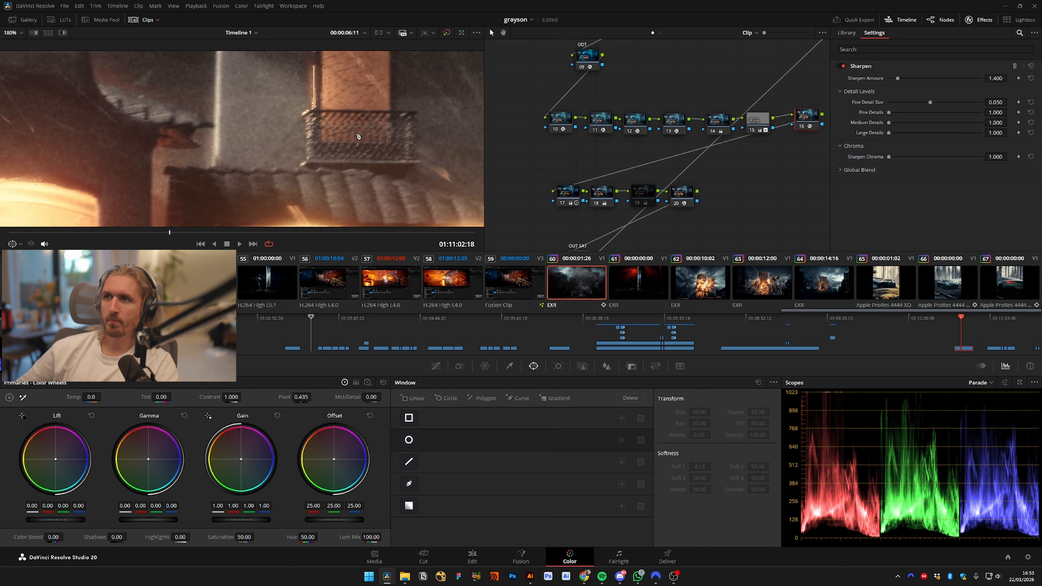
Toggle node 17 off and on to compare its highlight and lift correction on the house
{"action": "scroll", "coordinate": [359, 137], "scroll_direction": "down", "scroll_amount": 8}
{"action": "left_click", "coordinate": [572, 202]}
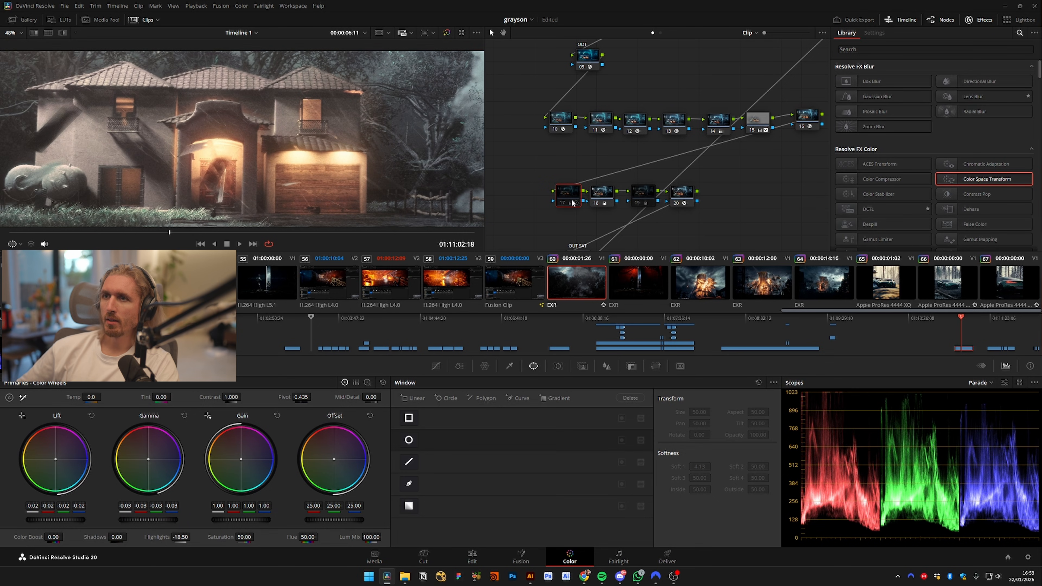
{"action": "key", "text": "ctrl+d"}
Toggle node 18 repeatedly to compare the whole tornado shot with and without its colour correction
{"action": "left_click", "coordinate": [595, 200]}
{"action": "key", "text": "ctrl+d"}
{"action": "key", "text": "ctrl+d"}
{"action": "key", "text": "ctrl+d"}
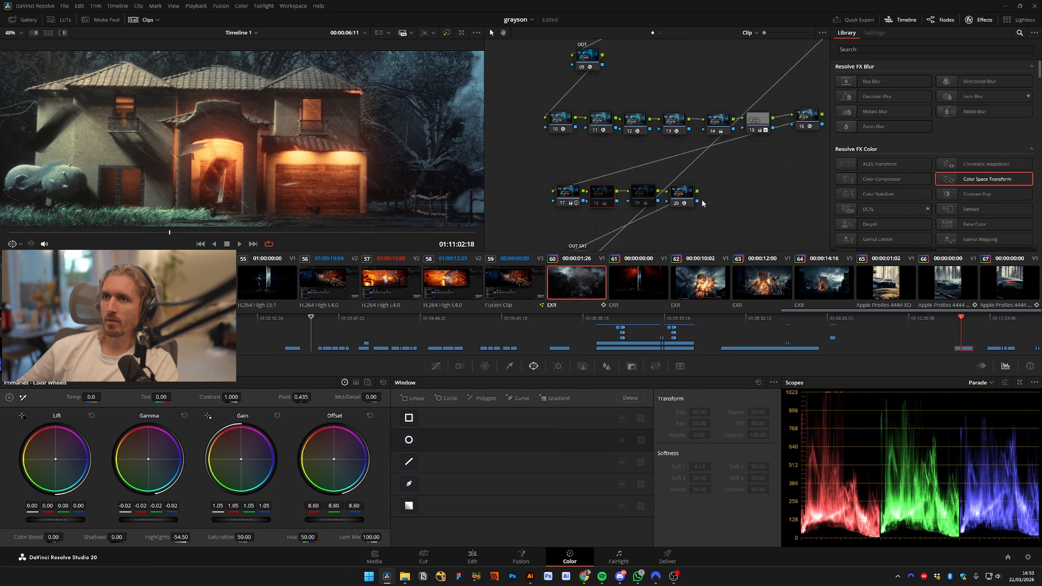
{"action": "scroll", "coordinate": [229, 161], "scroll_direction": "down", "scroll_amount": 5}
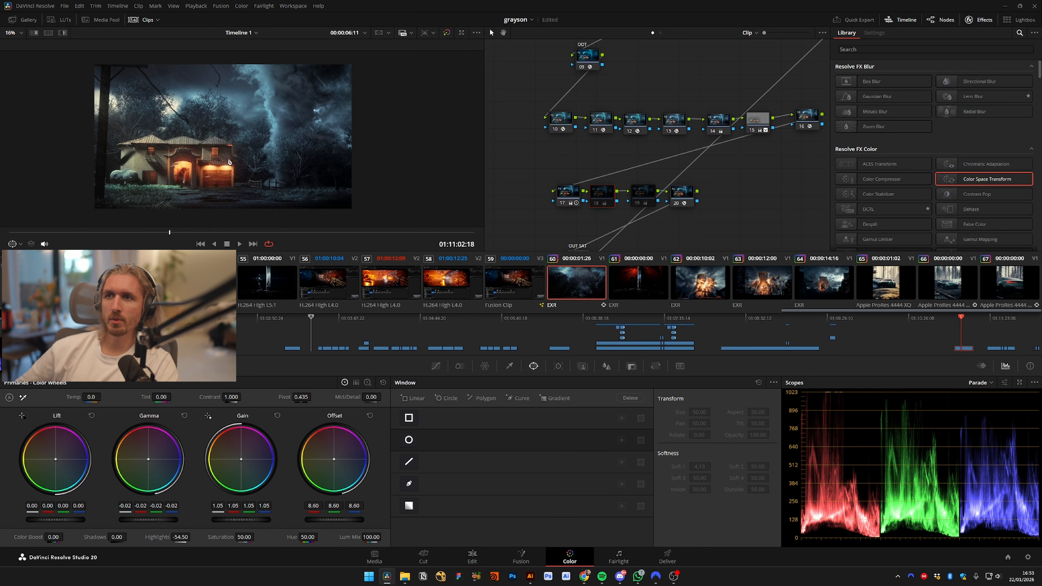
{"action": "scroll", "coordinate": [176, 177], "scroll_direction": "up", "scroll_amount": 3}
{"action": "key", "text": "ctrl+d"}
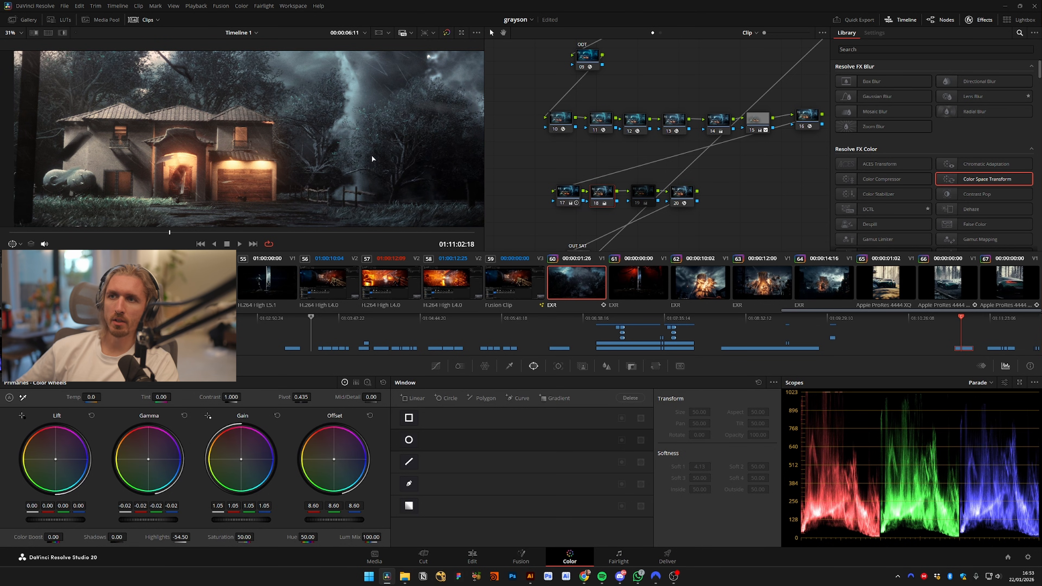
Examine the Scatter settings of node 20 and compare its Black Pro-Mist glow around the entrance with the node off and on
{"action": "left_click", "coordinate": [685, 204]}
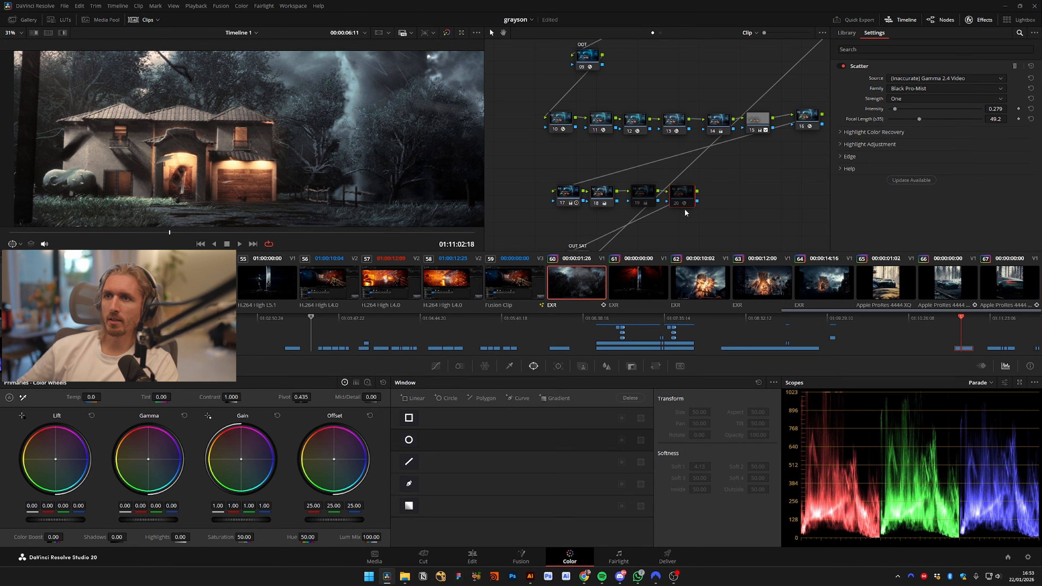
{"action": "scroll", "coordinate": [257, 158], "scroll_direction": "up", "scroll_amount": 5}
{"action": "scroll", "coordinate": [256, 157], "scroll_direction": "up", "scroll_amount": 3}
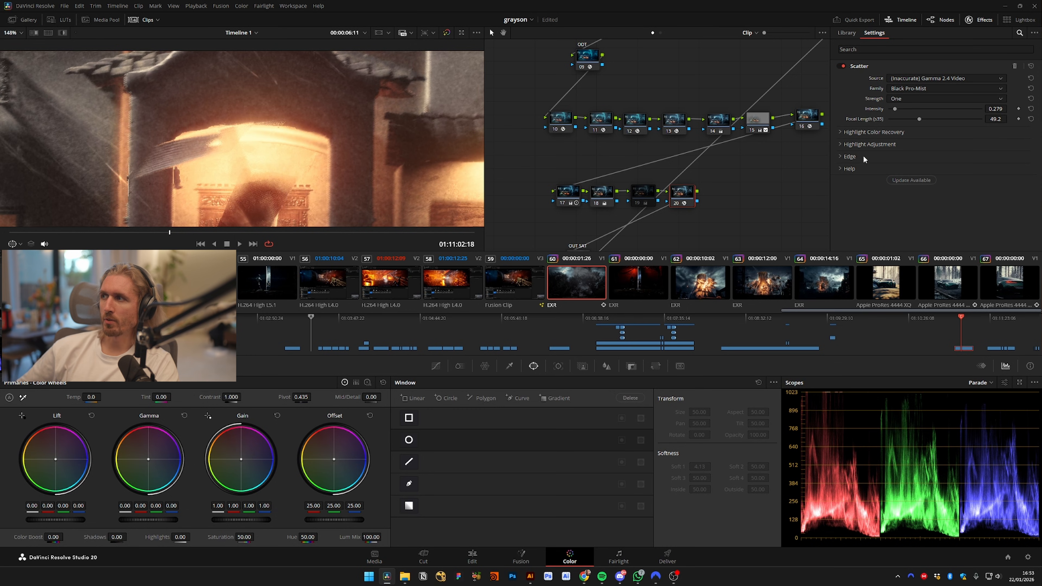
{"action": "key", "text": "ctrl+d"}
{"action": "key", "text": "ctrl+d"}
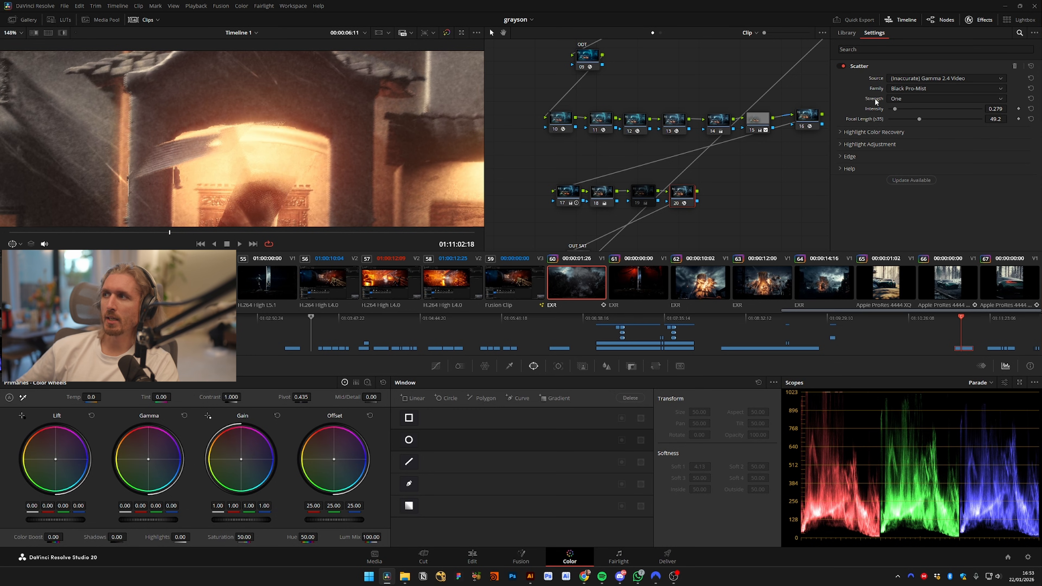
{"action": "scroll", "coordinate": [242, 158], "scroll_direction": "down", "scroll_amount": 12}
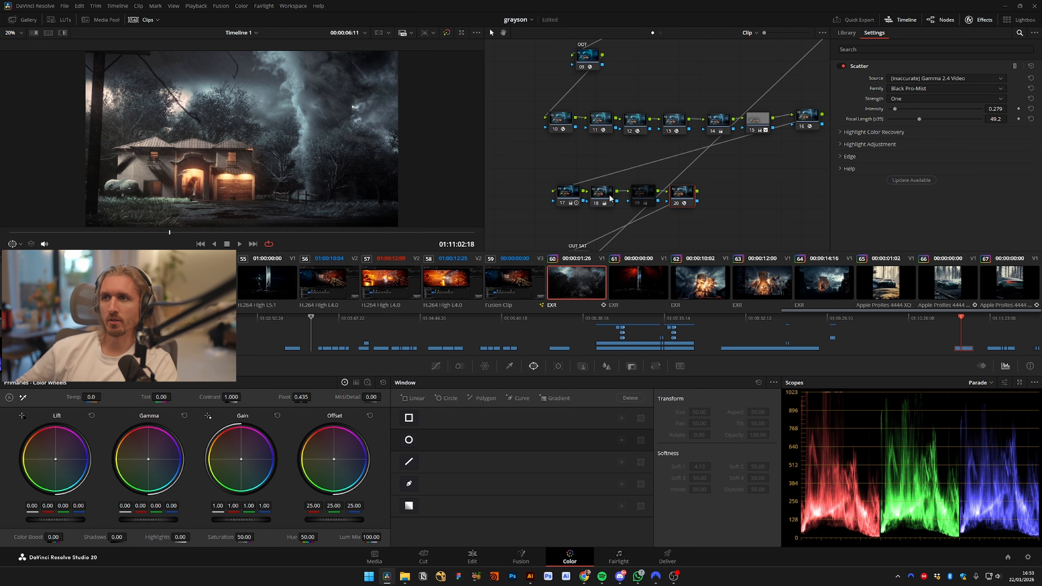
Disable the OUT SAT node to compare the saturation, and view the tornado shot in the enlarged viewer
{"action": "left_click_drag", "start_coordinate": [641, 228], "coordinate": [645, 137]}
{"action": "left_click", "coordinate": [589, 211]}
{"action": "key", "text": "ctrl+d"}
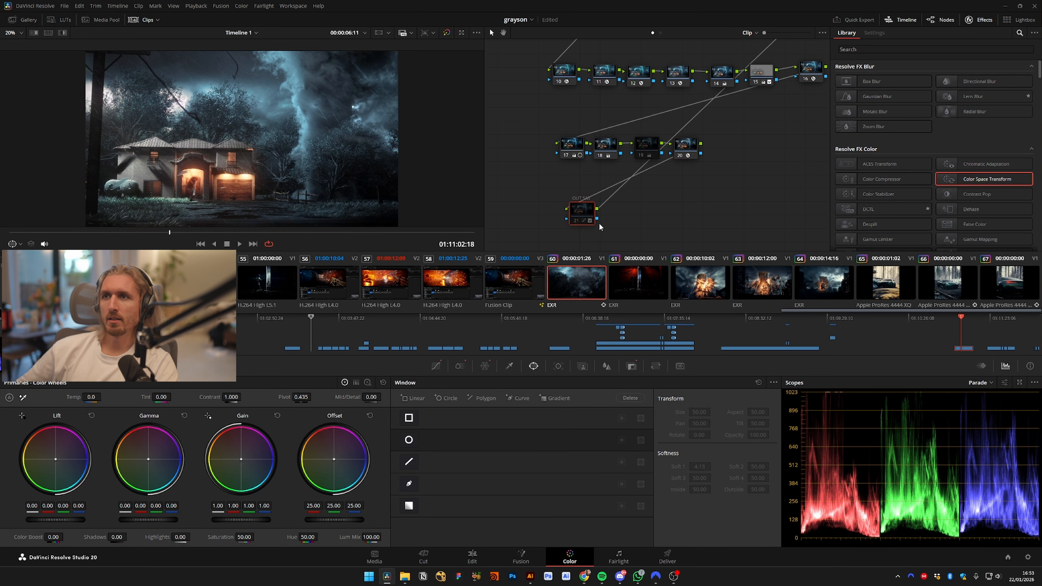
{"action": "key", "text": "alt+f"}
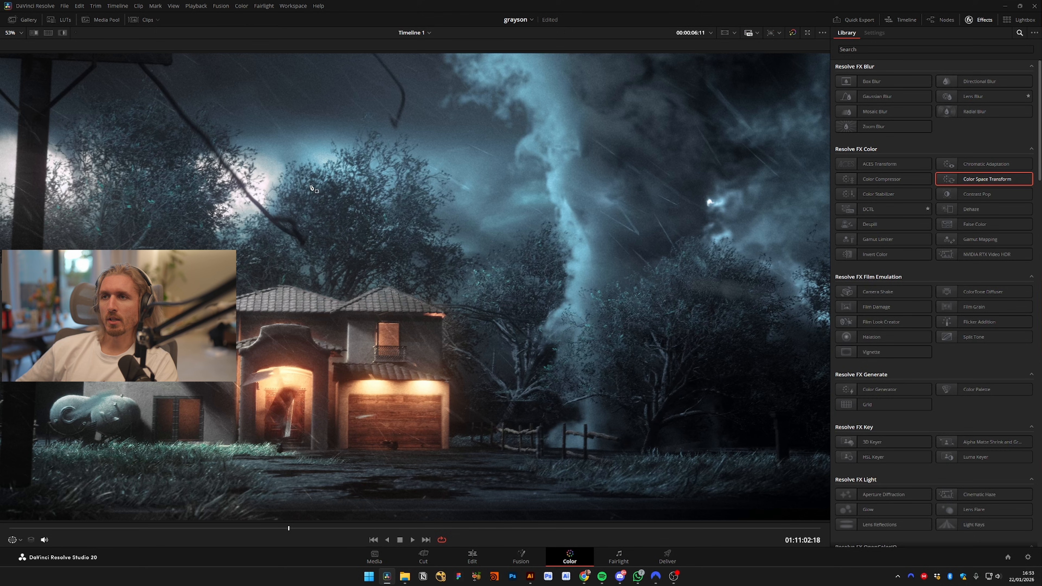
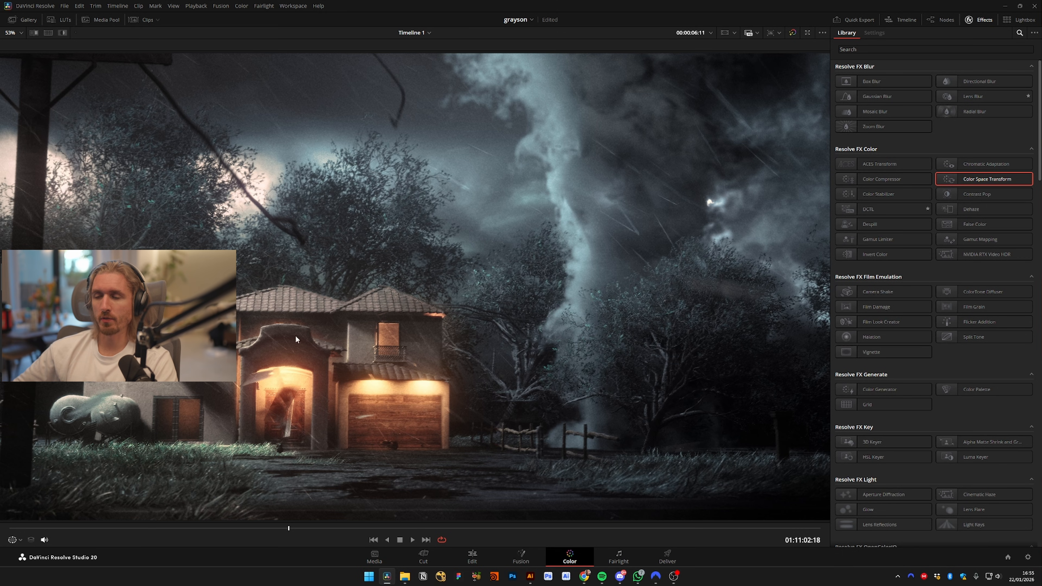
Bypass all grades repeatedly to compare the tornado shot before and after grading, and restore the standard viewer layout
{"action": "key", "text": "ctrl+f"}
{"action": "key", "text": "ctrl+f"}
{"action": "key", "text": "shift+d"}
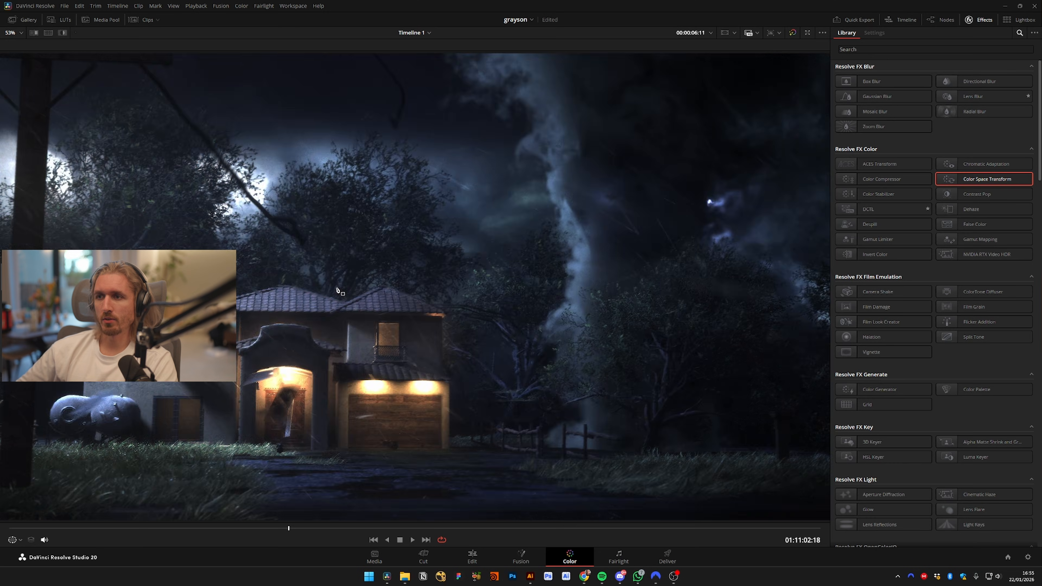
{"action": "key", "text": "shift+d"}
{"action": "key", "text": "shift+d"}
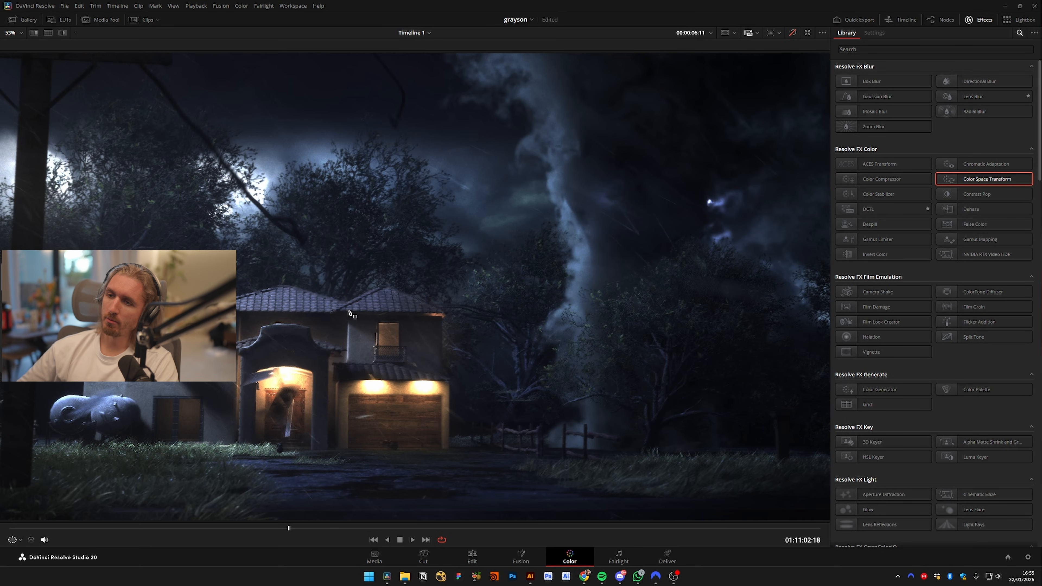
{"action": "key", "text": "shift+d"}
{"action": "key", "text": "shift+d"}
{"action": "key", "text": "shift+d"}
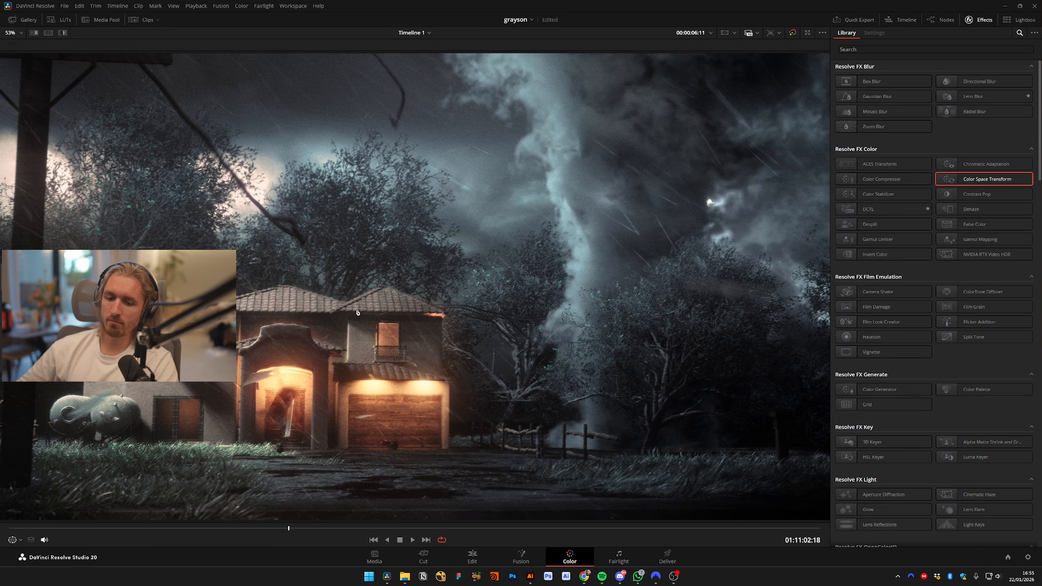
{"action": "key", "text": "shift+f"}
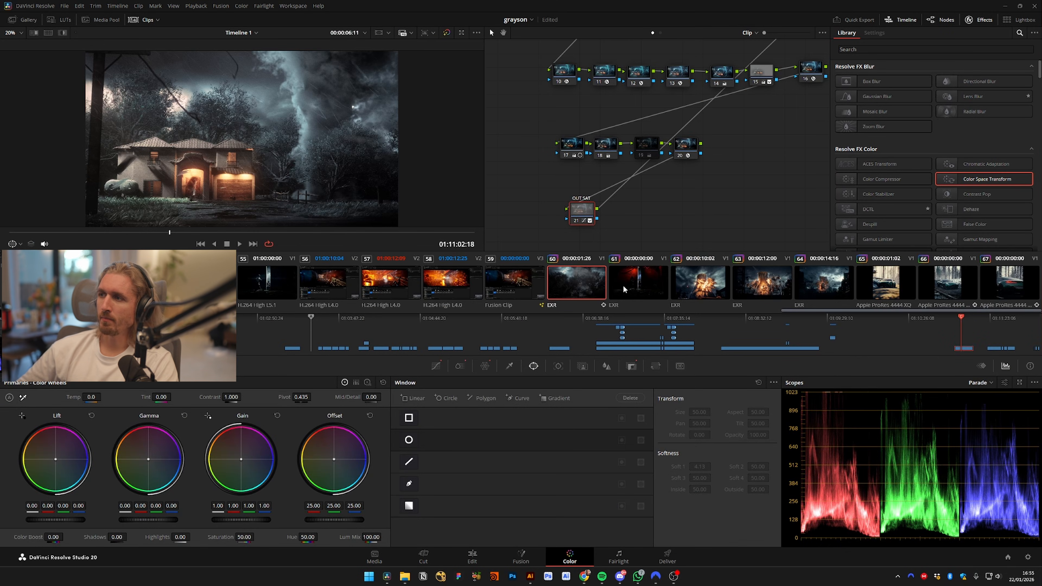
Open clip 61 and play the cooling tower explosion in the enlarged and full-screen viewer, scrubbing back through it
{"action": "left_click", "coordinate": [645, 291]}
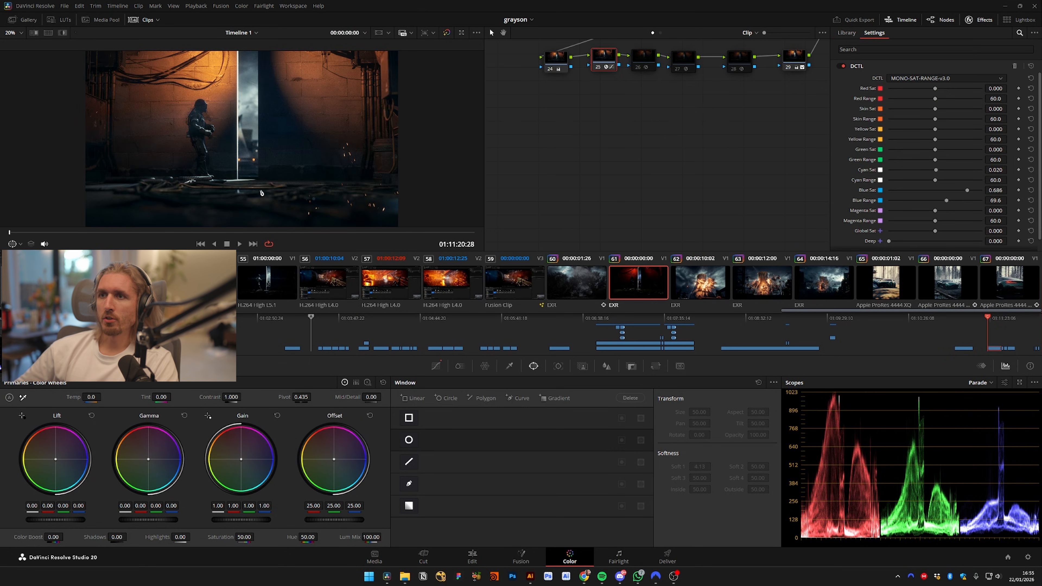
{"action": "left_click", "coordinate": [252, 233]}
{"action": "key", "text": "space"}
{"action": "key", "text": "shift+f"}
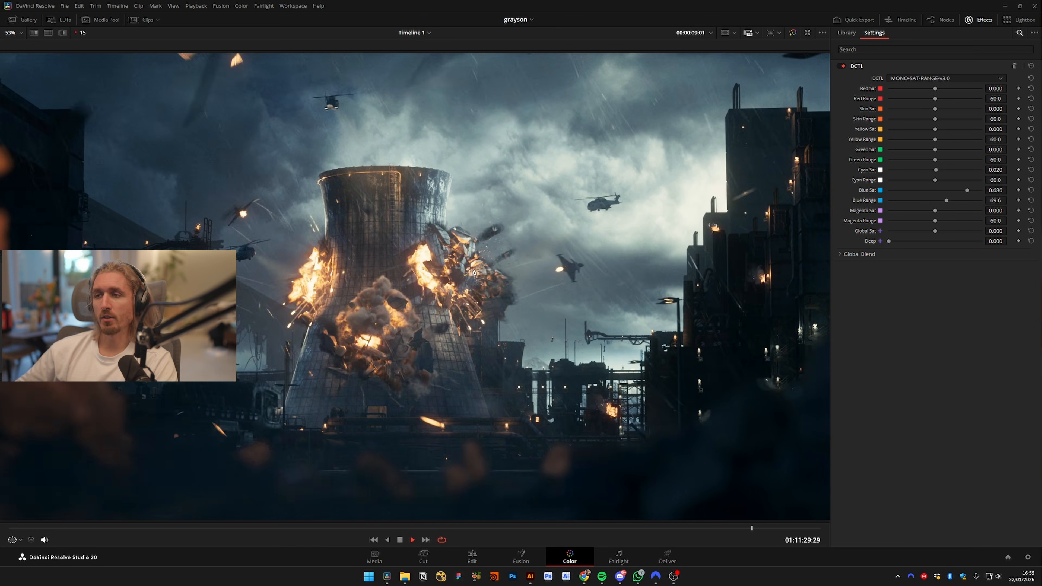
{"action": "key", "text": "ctrl+f"}
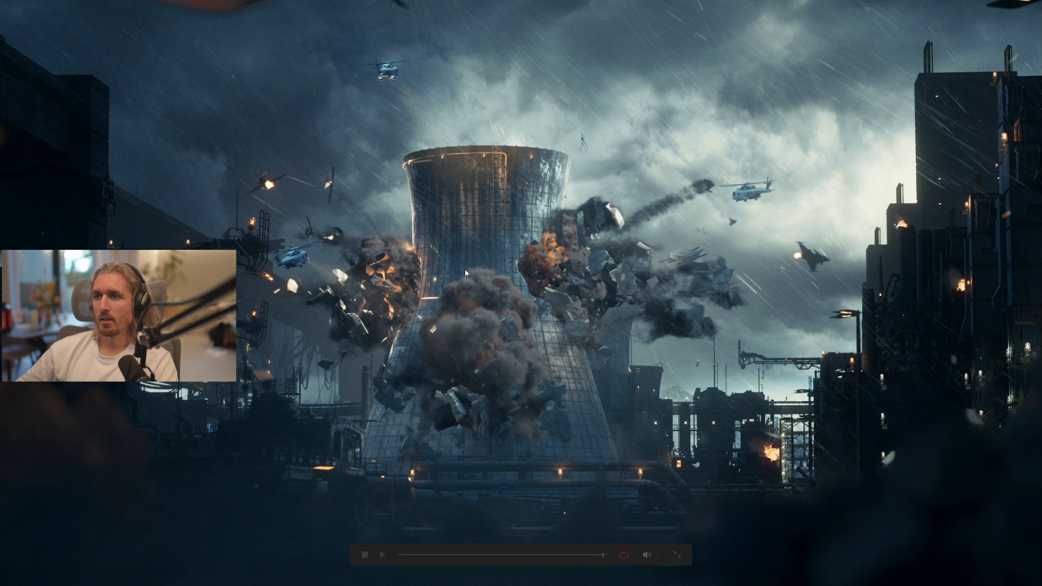
{"action": "key", "text": "ctrl+f"}
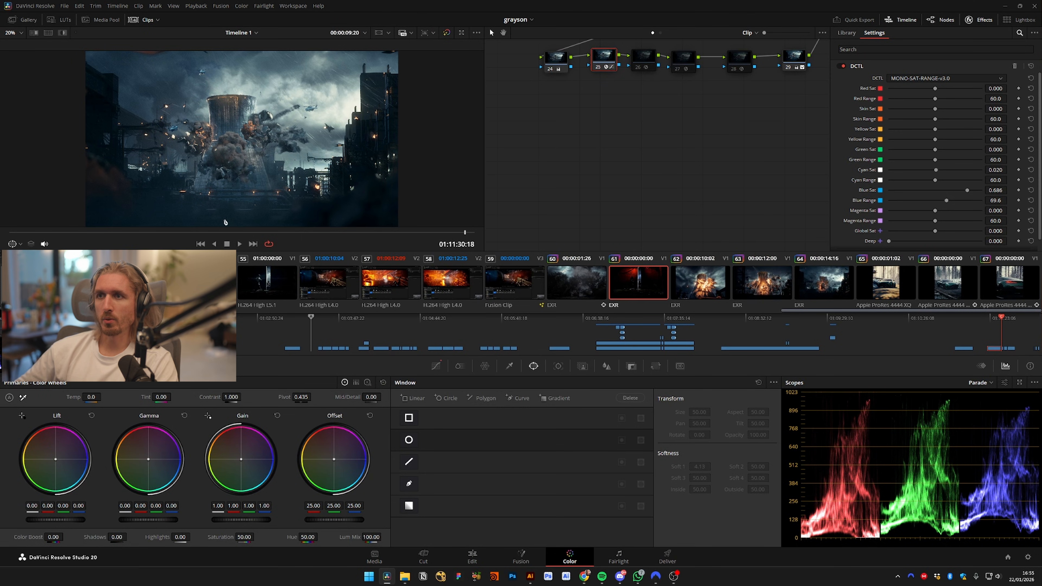
{"action": "left_click_drag", "start_coordinate": [163, 232], "coordinate": [368, 239]}
Switch to the Edit page and move the playhead to about 01:01:20 in the first ACESCGCineSequence1.[0001-0599].exr clip
{"action": "left_click", "coordinate": [472, 557]}
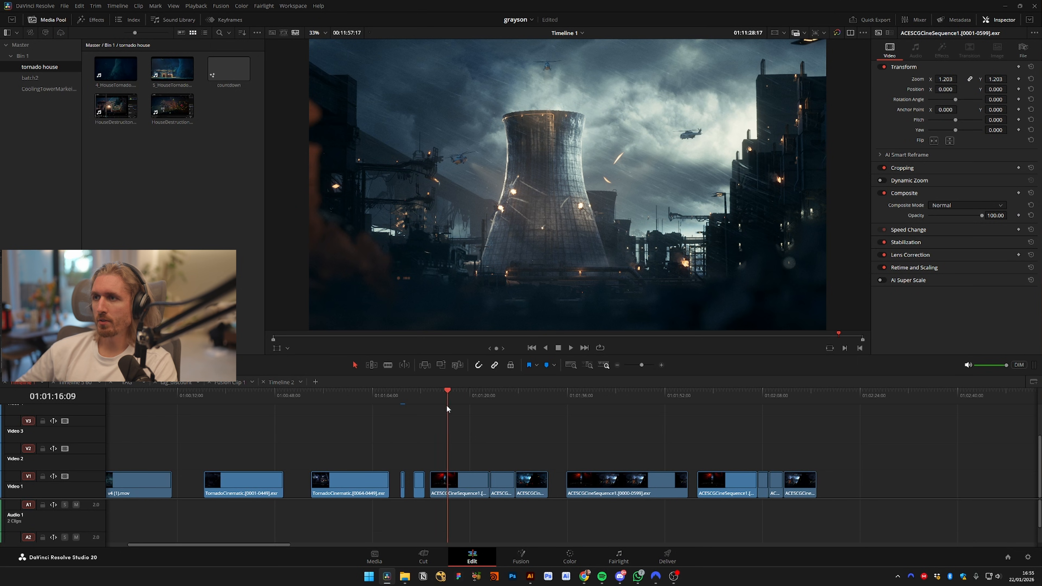
{"action": "scroll", "coordinate": [446, 405], "scroll_direction": "up", "scroll_amount": 2}
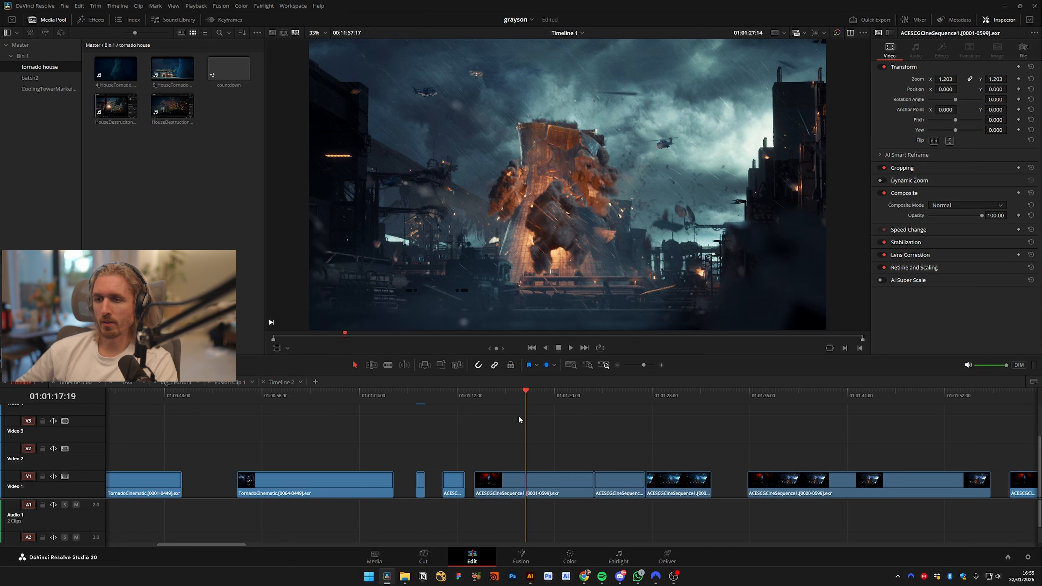
{"action": "left_click", "coordinate": [536, 395]}
{"action": "left_click_drag", "start_coordinate": [536, 395], "coordinate": [551, 394]}
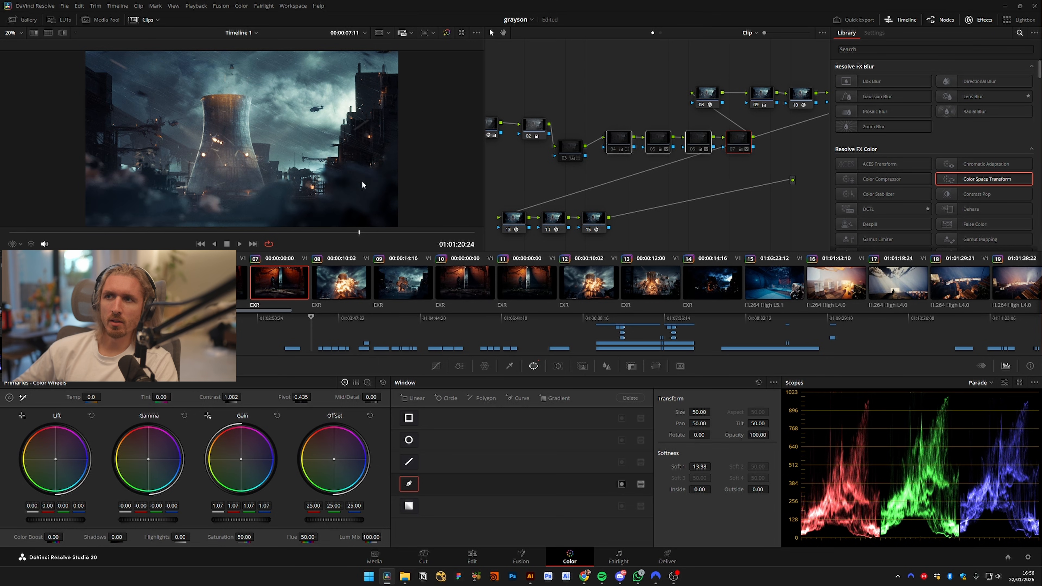
Scrub the cooling tower clip to 01:01:20:02 and view that frame full screen
{"action": "left_click", "coordinate": [316, 232]}
{"action": "mouse_move", "coordinate": [316, 237]}
{"action": "left_mouse_down"}
{"action": "mouse_move", "coordinate": [303, 236]}
{"action": "mouse_move", "coordinate": [356, 234]}
{"action": "mouse_move", "coordinate": [325, 235]}
{"action": "left_mouse_up"}
{"action": "key", "text": "ctrl+f"}
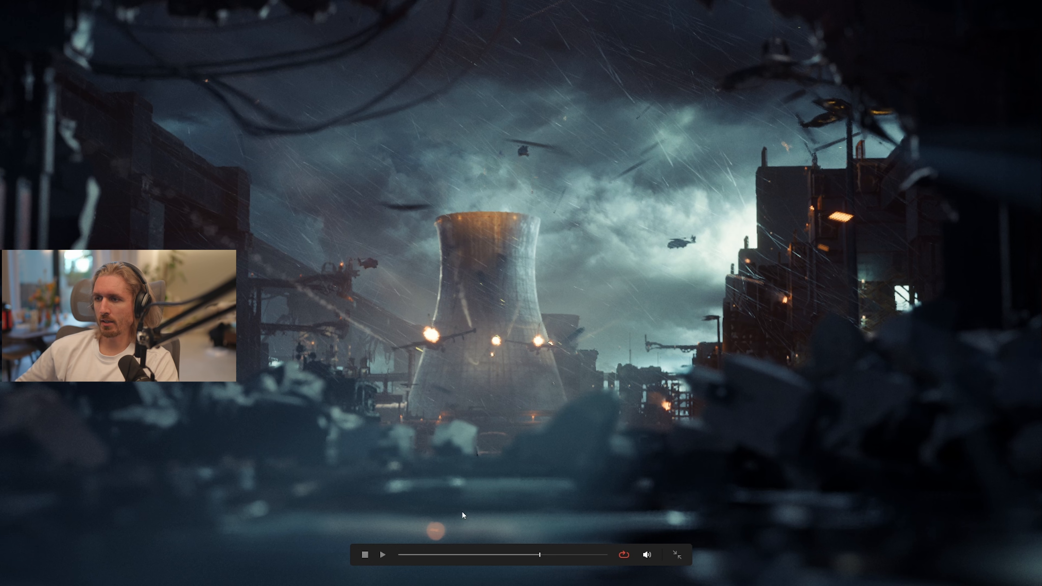
{"action": "key", "text": "Escape"}
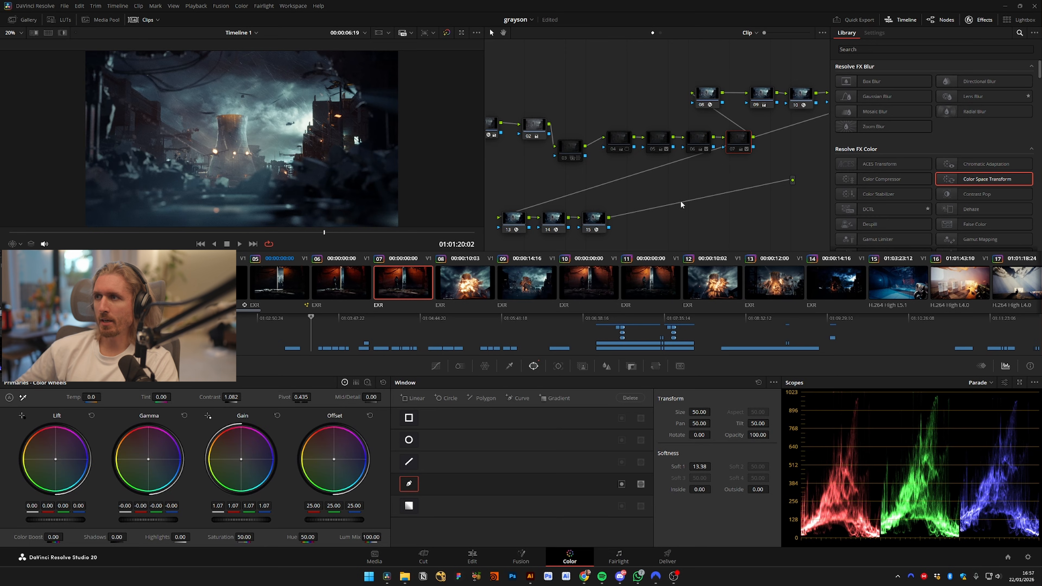
Enable nodes 04 and 05 of the cooling tower grade and view the result full screen
{"action": "left_click", "coordinate": [613, 148]}
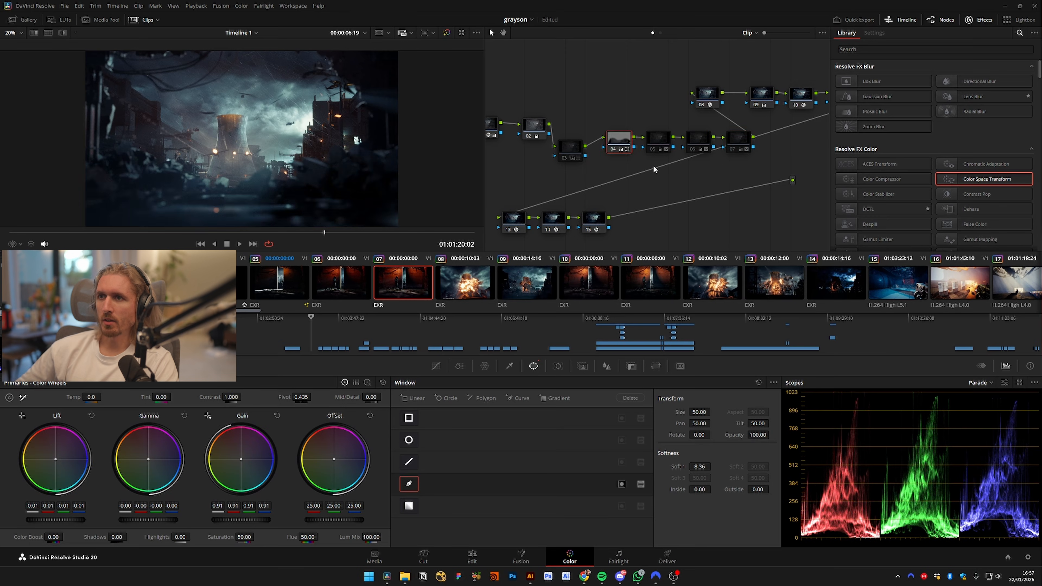
{"action": "key", "text": "ctrl+d"}
{"action": "key", "text": "ctrl+d"}
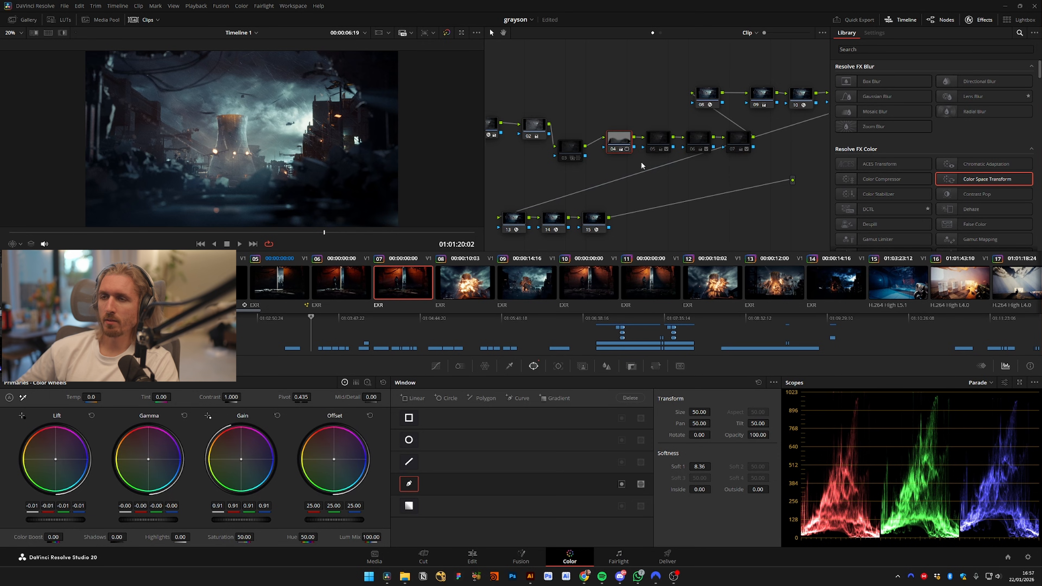
{"action": "left_click", "coordinate": [659, 146]}
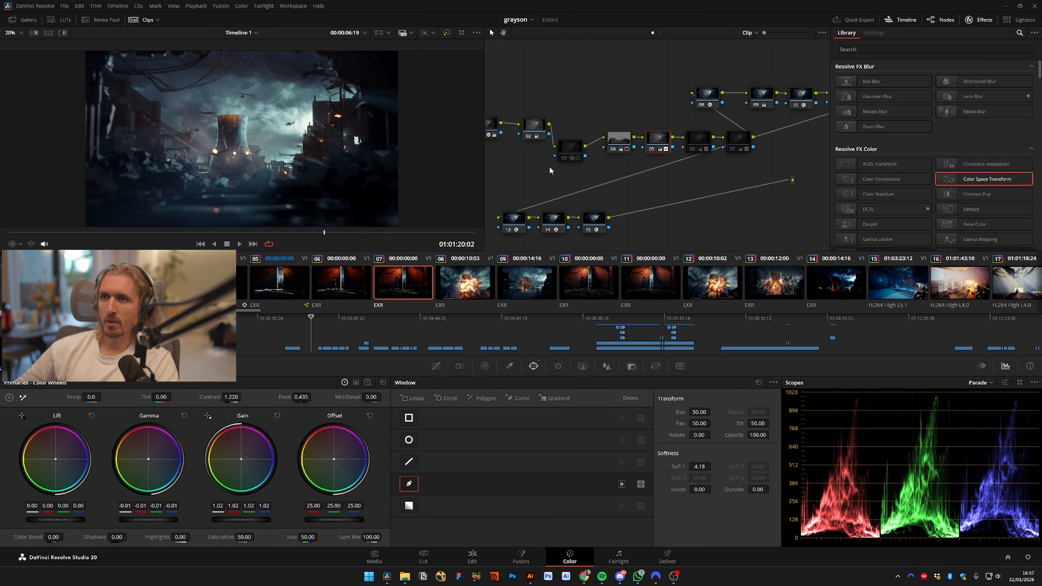
{"action": "key", "text": "ctrl+f"}
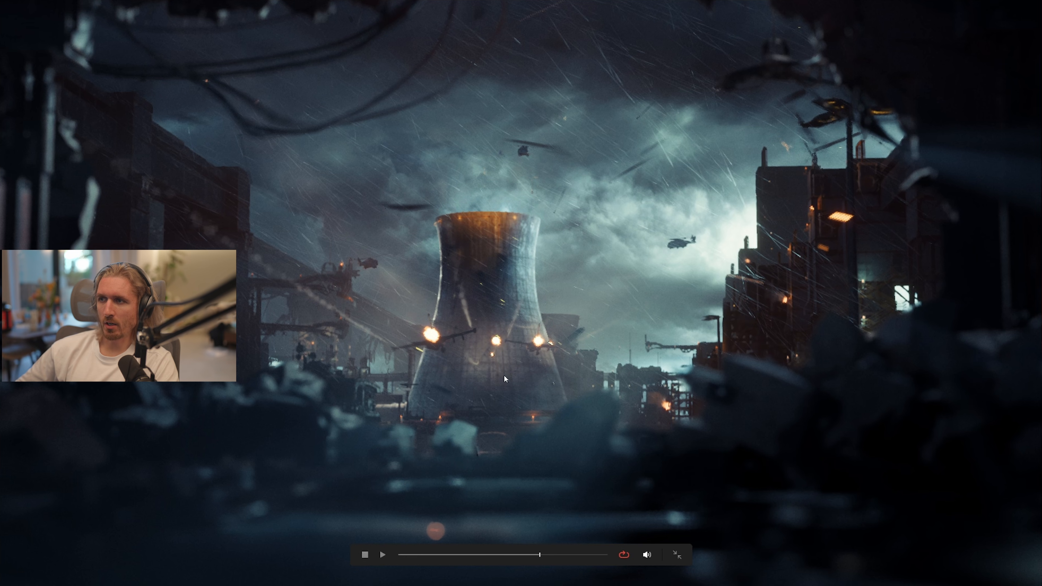
{"action": "key", "text": "ctrl+f"}
Enable nodes 06 and 07, viewing the frame full screen and toggling node 07 to compare its effect
{"action": "left_click", "coordinate": [700, 151]}
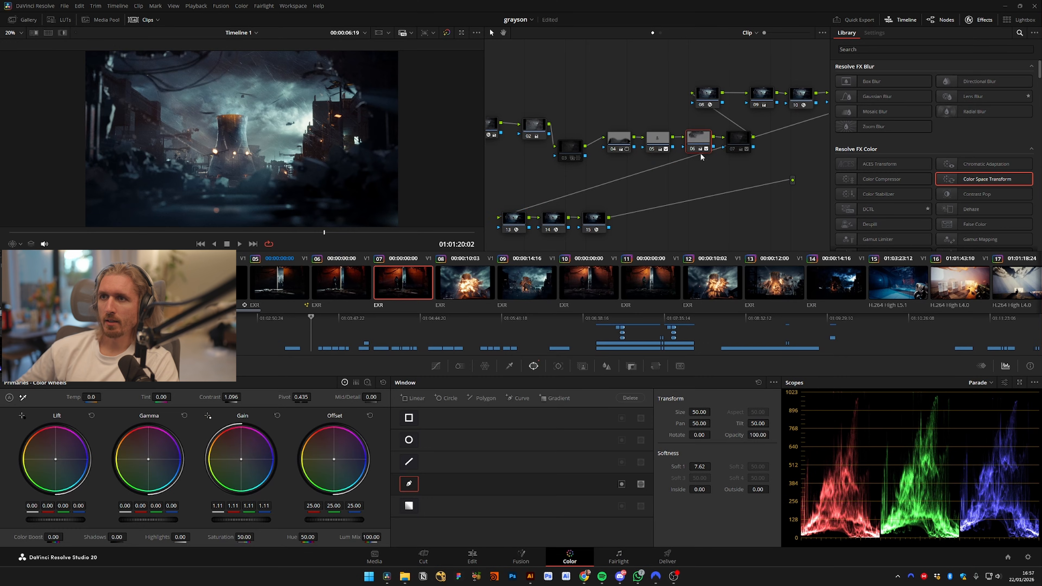
{"action": "key", "text": "ctrl+f"}
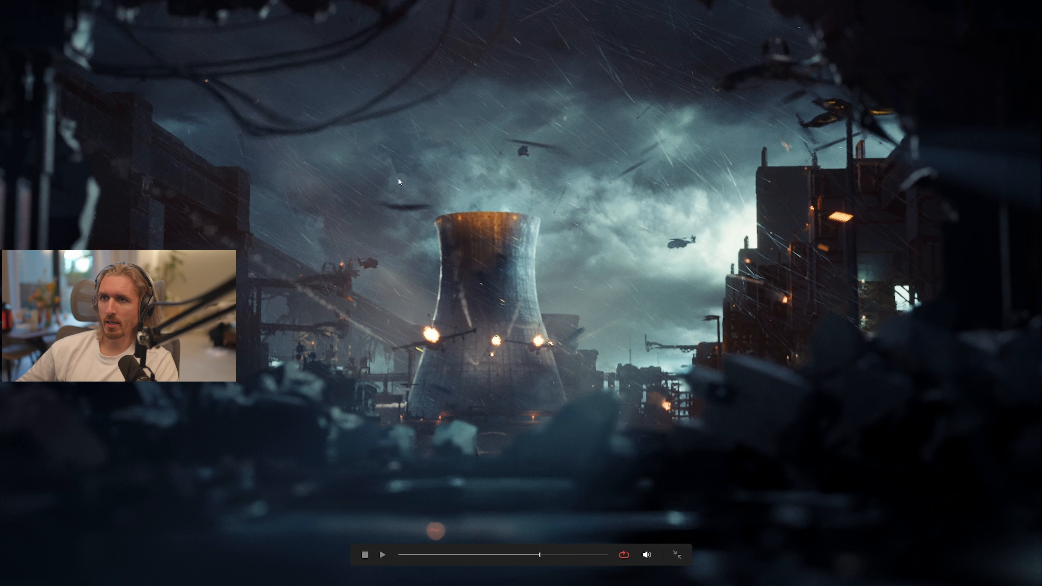
{"action": "key", "text": "ctrl+f"}
{"action": "key", "text": "ctrl+d"}
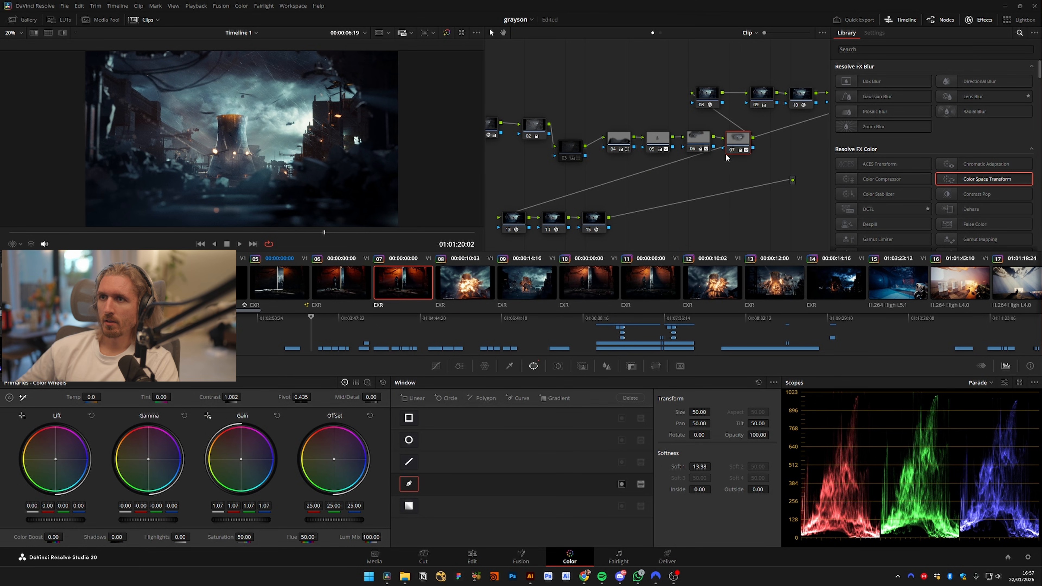
{"action": "key", "text": "ctrl+d"}
{"action": "key", "text": "ctrl+f"}
{"action": "key", "text": "ctrl+d"}
{"action": "key", "text": "ctrl+d"}
{"action": "key", "text": "ctrl+d"}
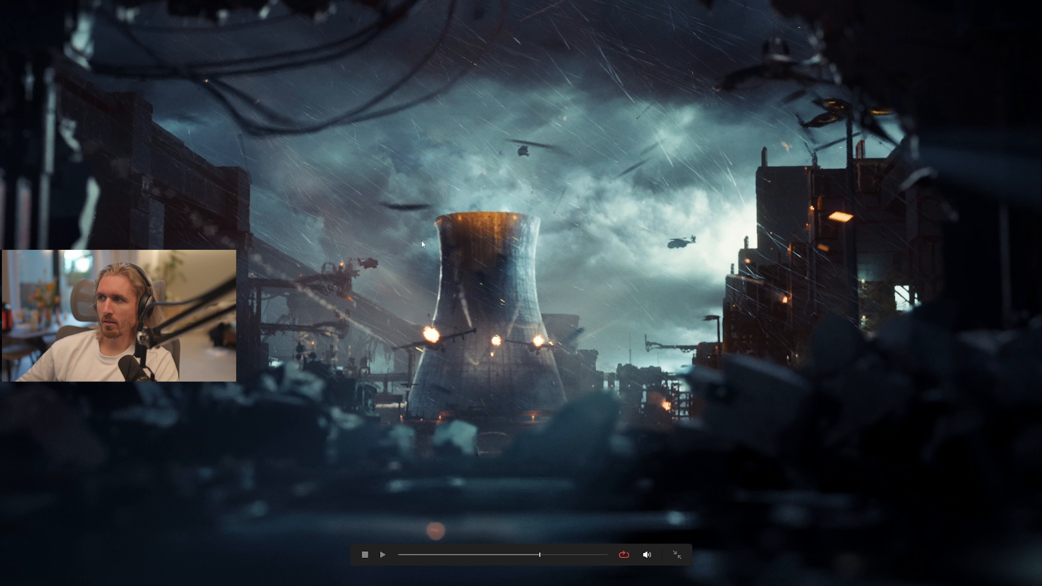
{"action": "key", "text": "ctrl+f"}
Enable node 03 and toggle nodes 03 through 07 together to compare their combined effect, leaving them all on
{"action": "left_click", "coordinate": [574, 148]}
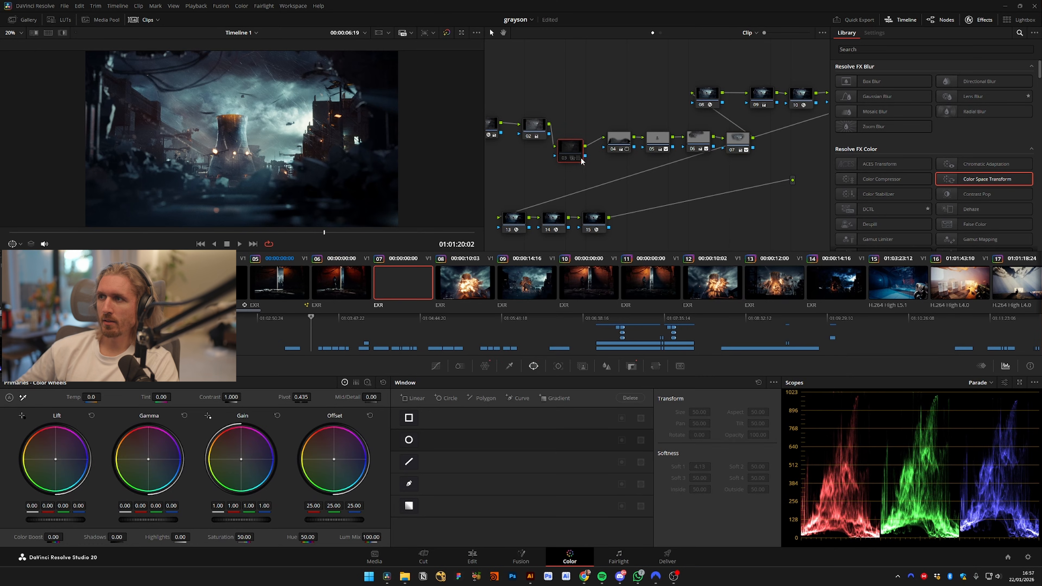
{"action": "key", "text": "ctrl+d"}
{"action": "key", "text": "ctrl+d"}
{"action": "left_click", "coordinate": [736, 138], "text": "shift"}
{"action": "key", "text": "ctrl+d"}
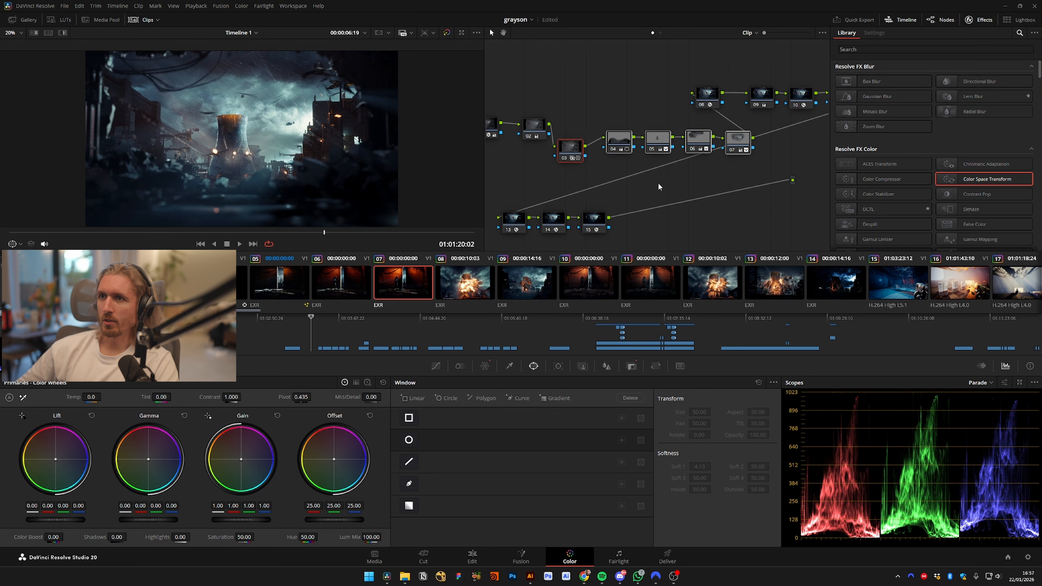
{"action": "key", "text": "ctrl+d"}
{"action": "key", "text": "ctrl+d"}
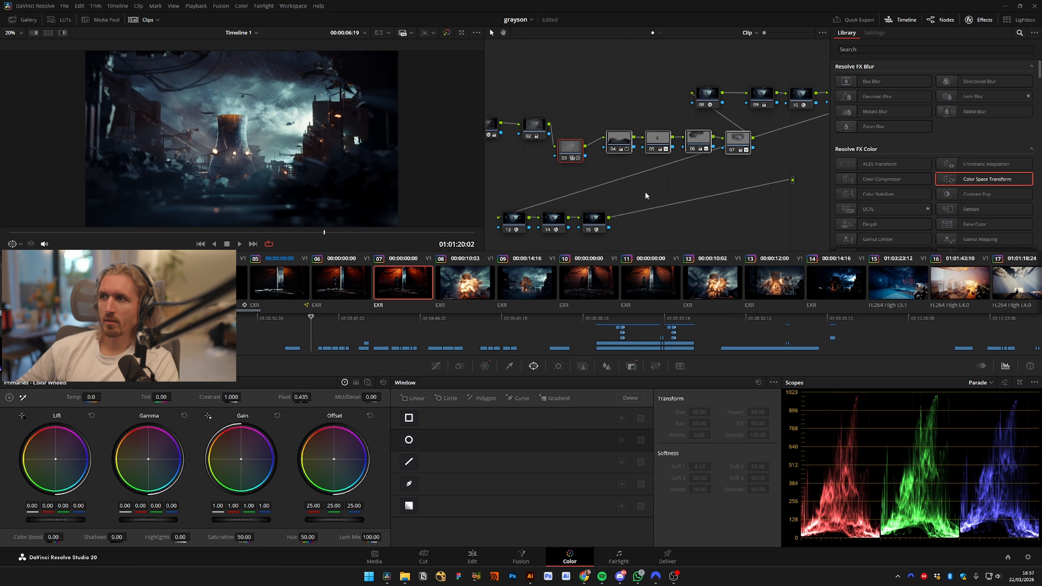
Inspect the Power Windows drawn on nodes 04, 05 and 07 over the cooling tower frame
{"action": "left_click", "coordinate": [645, 192]}
{"action": "left_click", "coordinate": [611, 150]}
{"action": "left_click", "coordinate": [657, 143]}
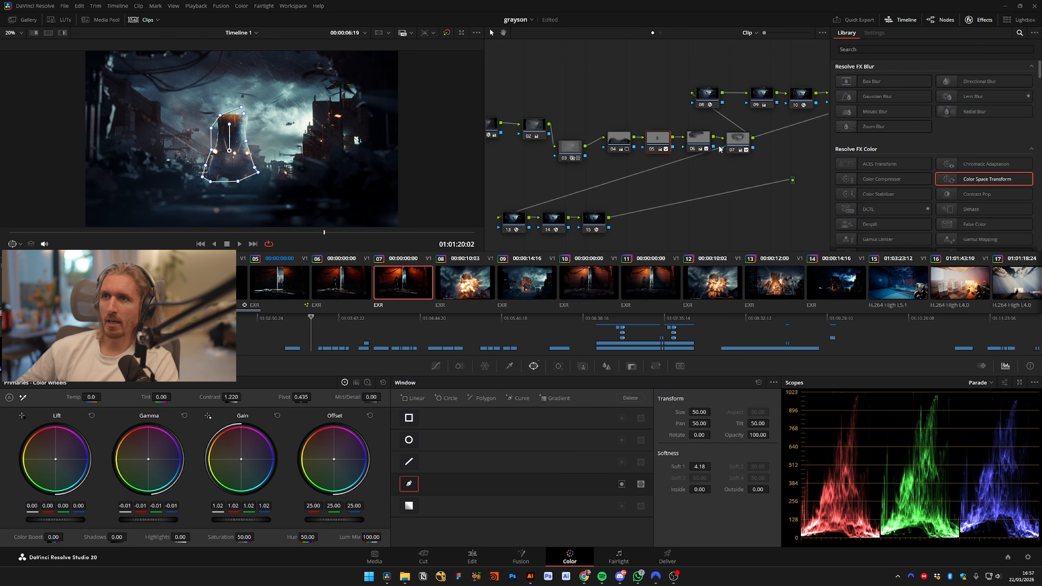
{"action": "left_click", "coordinate": [738, 146]}
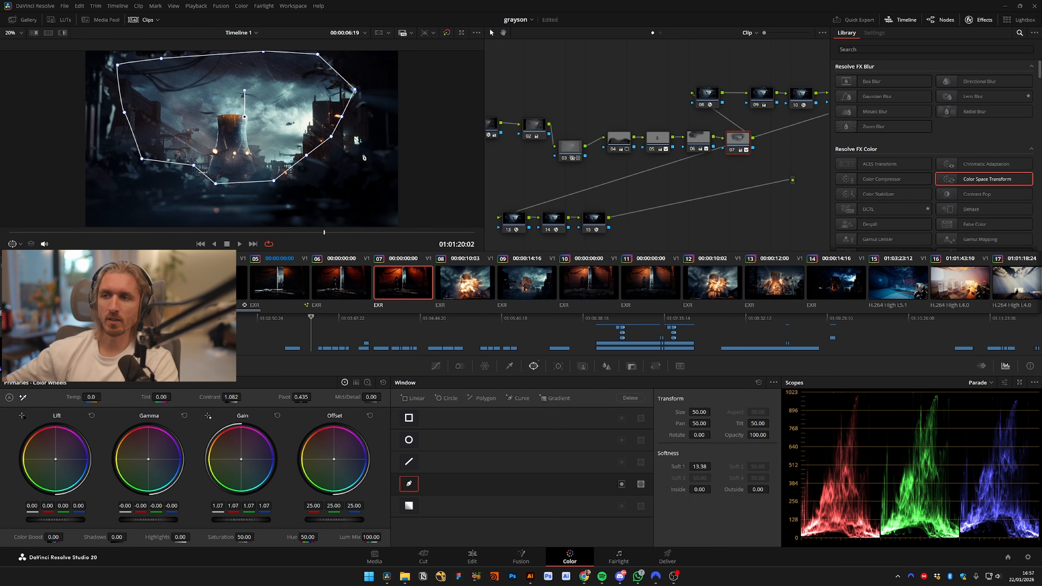
Play clip 06, then check the following sequence versions and scrub clip 11 to its cooling tower view
{"action": "left_click", "coordinate": [356, 294]}
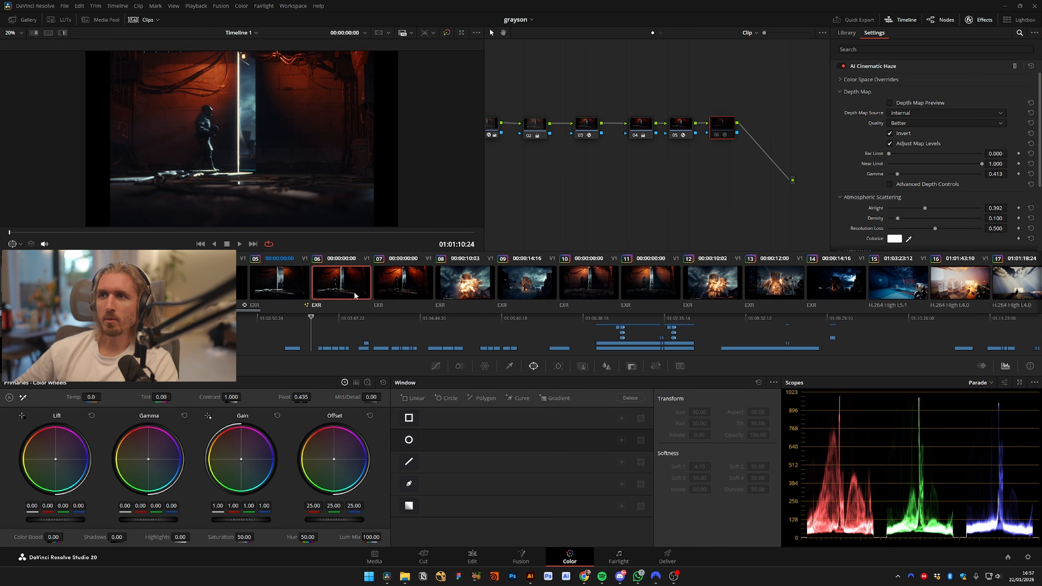
{"action": "key", "text": "space"}
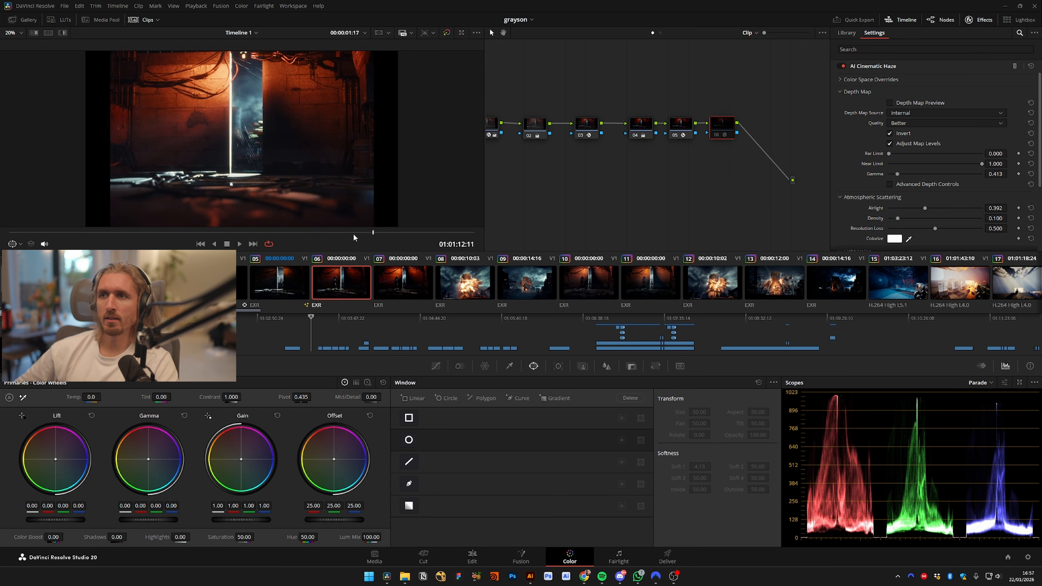
{"action": "left_click", "coordinate": [652, 290]}
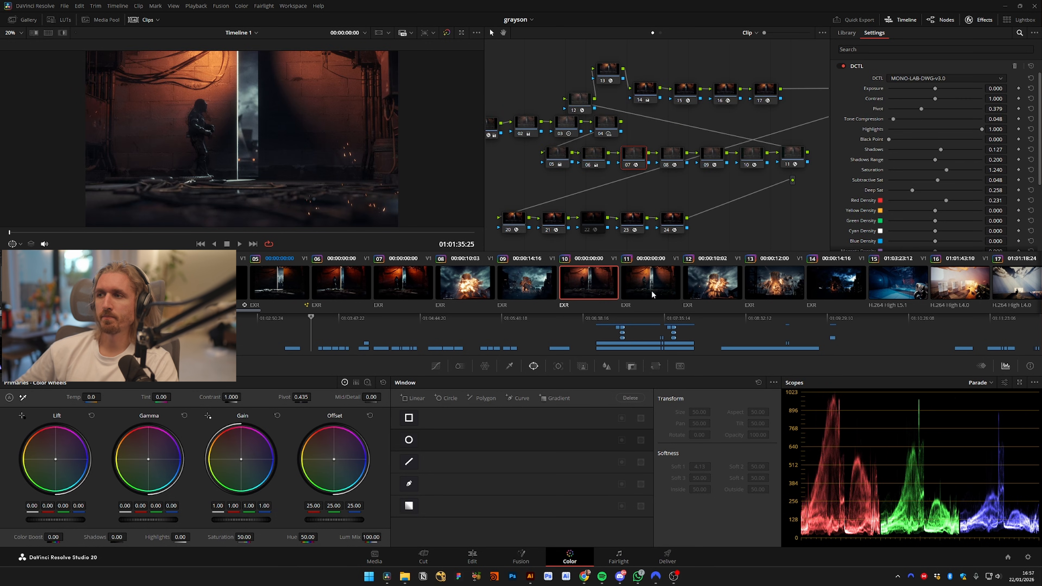
{"action": "left_click_drag", "start_coordinate": [316, 231], "coordinate": [375, 232]}
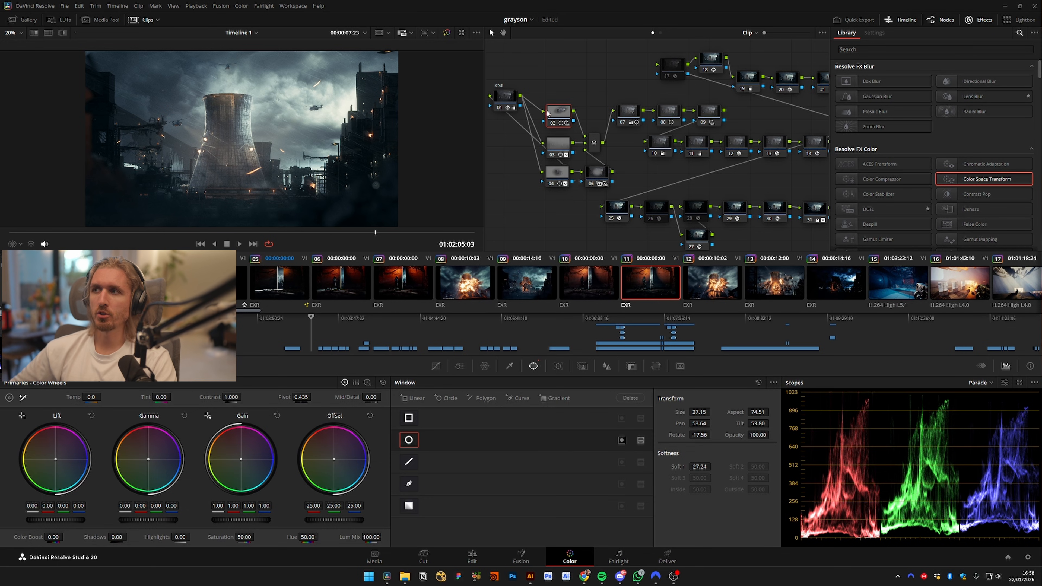
Inspect the parallel nodes 02, 03 and 04 in clip 11 and their window shapes
{"action": "left_click_drag", "start_coordinate": [592, 83], "coordinate": [557, 107]}
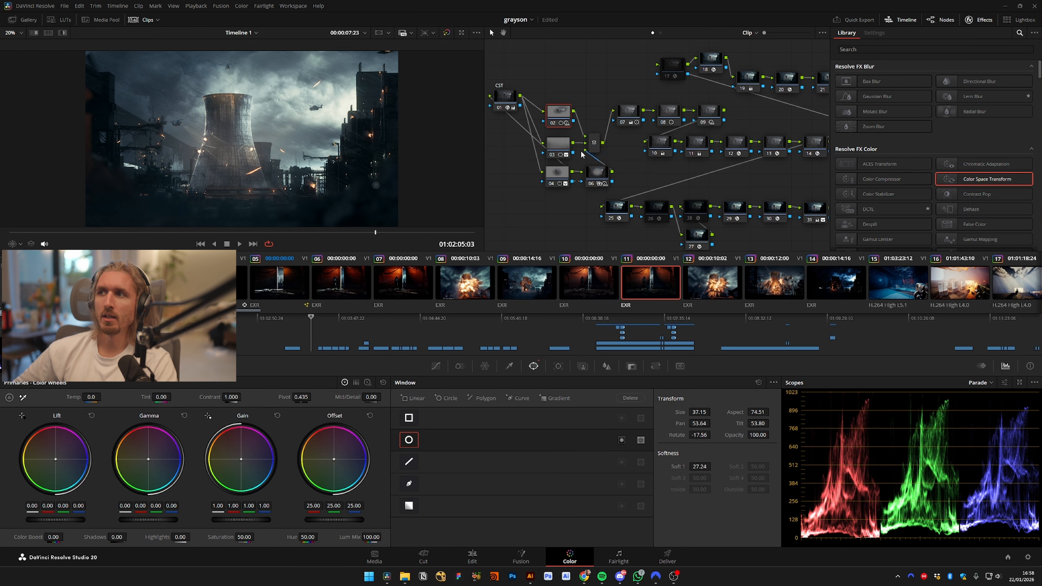
{"action": "left_click", "coordinate": [569, 150]}
{"action": "left_click", "coordinate": [564, 183]}
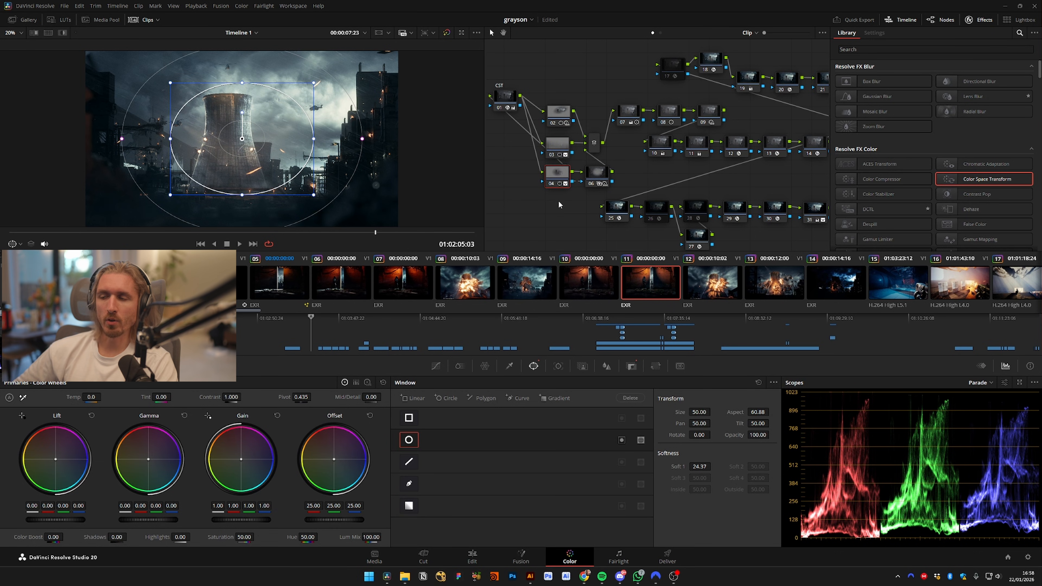
On the Edit page, move the playhead to 01:11:27:15 in the last long ACESCGCineSequence1.[0000-0599].exr clip
{"action": "left_click", "coordinate": [473, 557]}
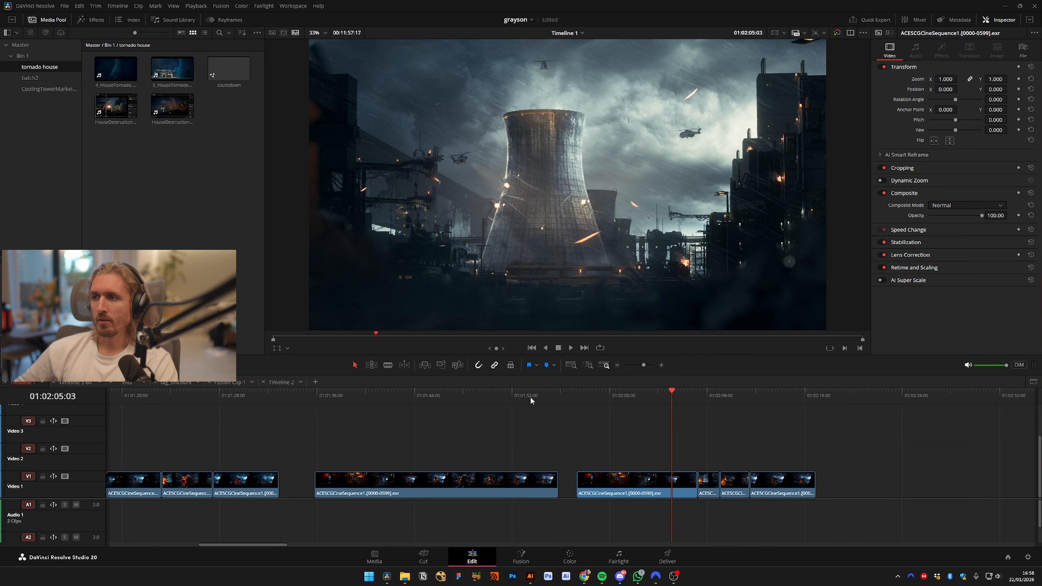
{"action": "left_click", "coordinate": [626, 401]}
{"action": "scroll", "coordinate": [620, 404], "scroll_direction": "up", "scroll_amount": 5}
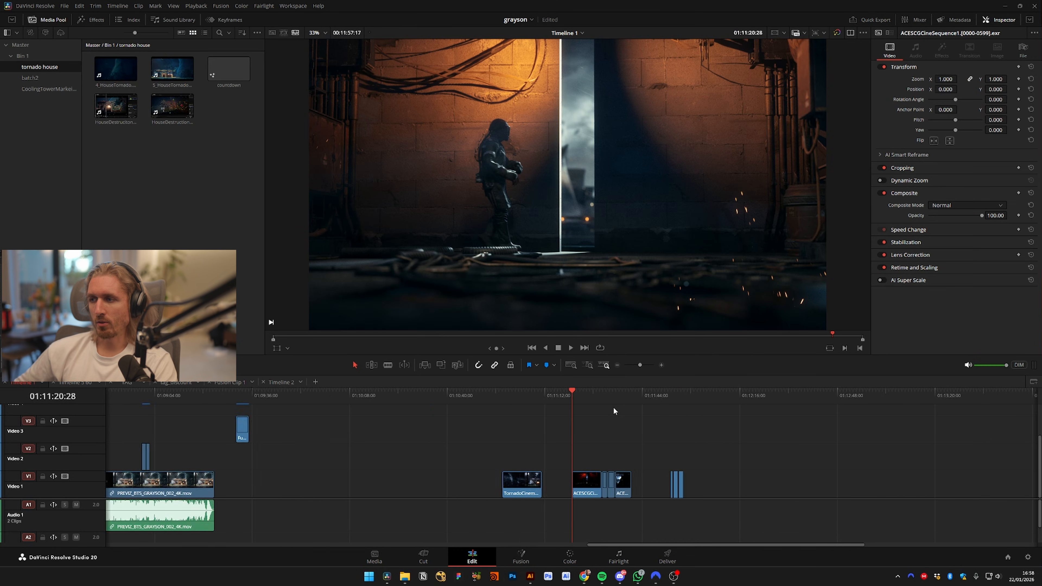
{"action": "scroll", "coordinate": [660, 430], "scroll_direction": "right", "scroll_amount": 3}
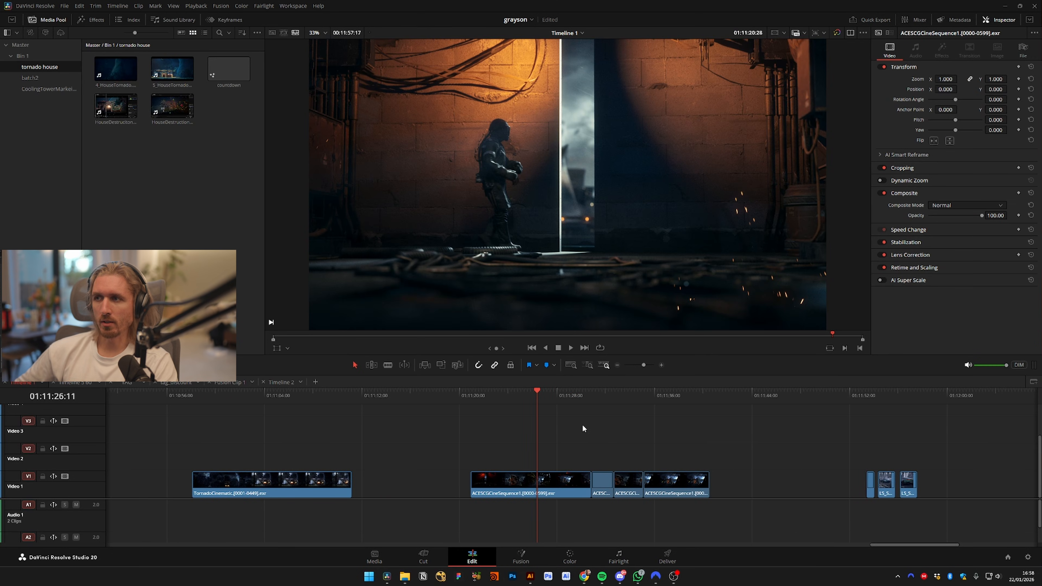
{"action": "left_click", "coordinate": [563, 398]}
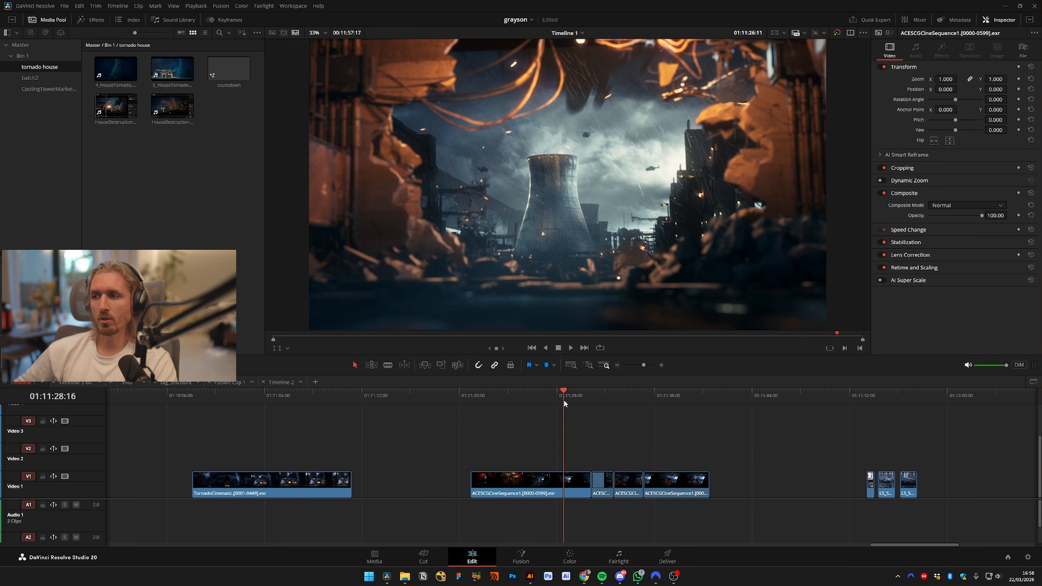
{"action": "left_click", "coordinate": [550, 399]}
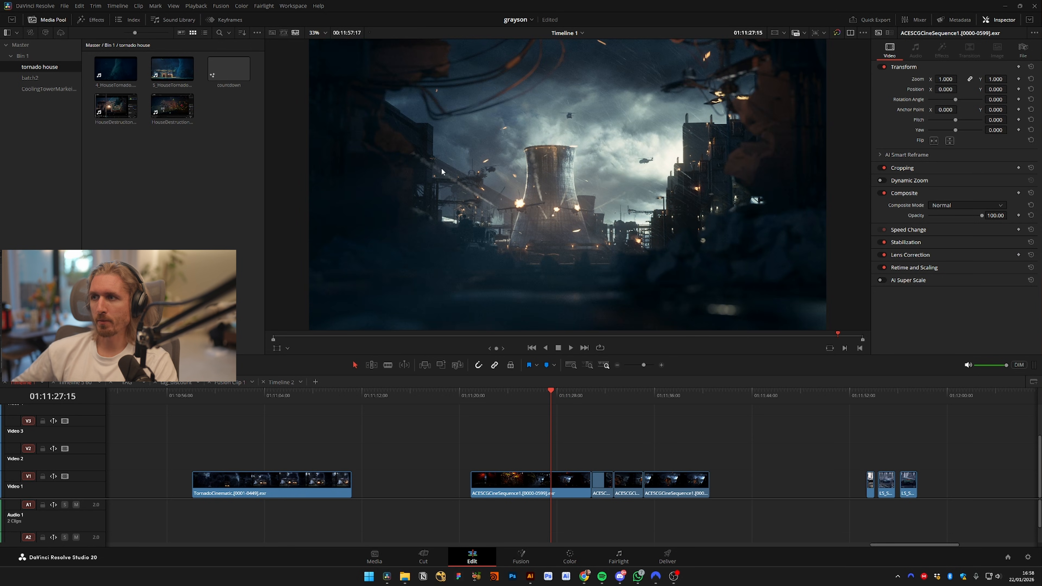
On the Color page, compare node 02 of clip 61 on and off at 01:11:28:09
{"action": "left_click", "coordinate": [570, 557]}
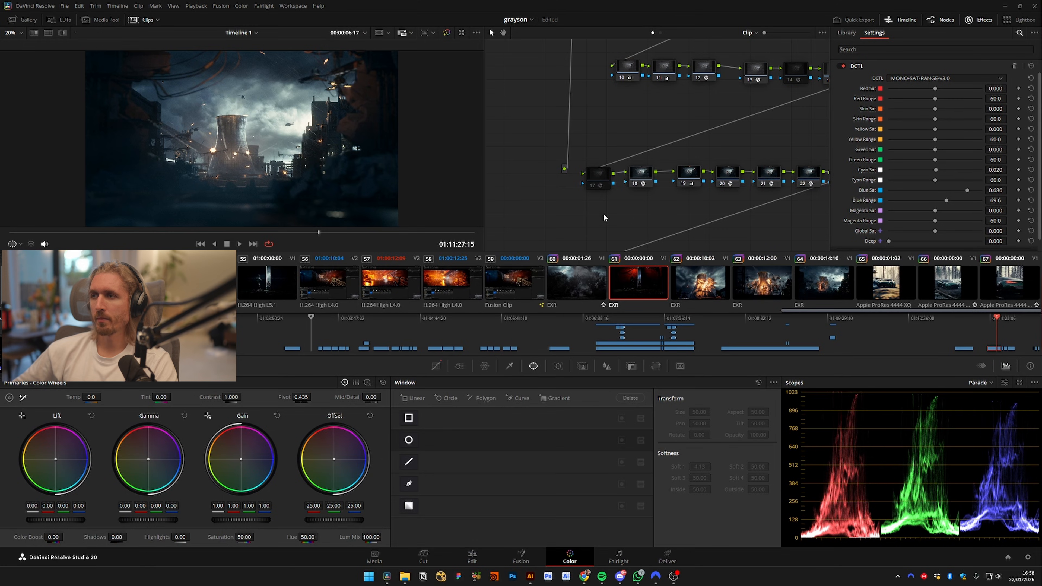
{"action": "scroll", "coordinate": [652, 166], "scroll_direction": "up", "scroll_amount": 3}
{"action": "left_click", "coordinate": [670, 80]}
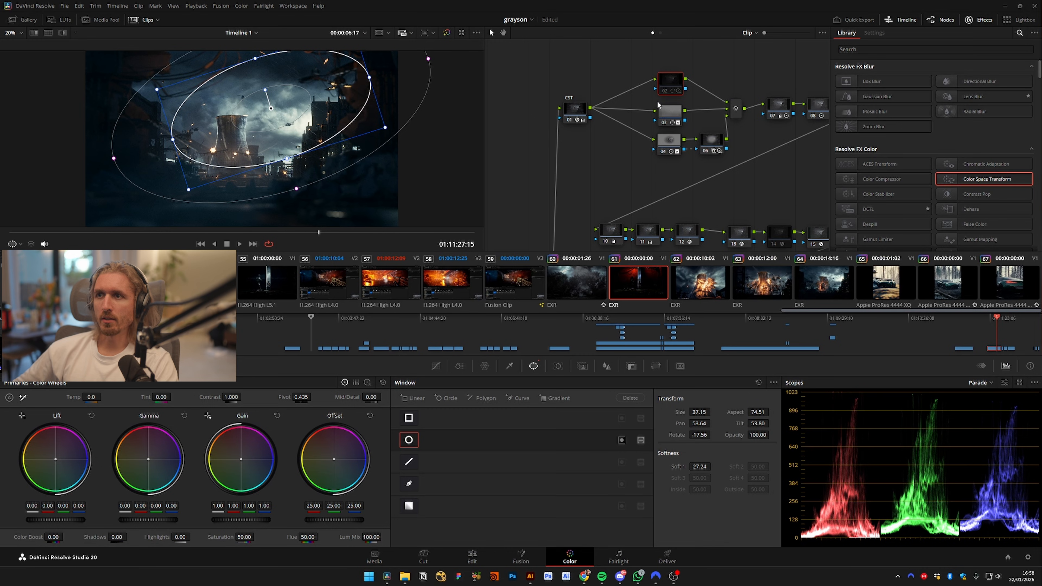
{"action": "left_click", "coordinate": [350, 233]}
{"action": "left_click_drag", "start_coordinate": [351, 236], "coordinate": [356, 235]}
{"action": "key", "text": "ctrl+d"}
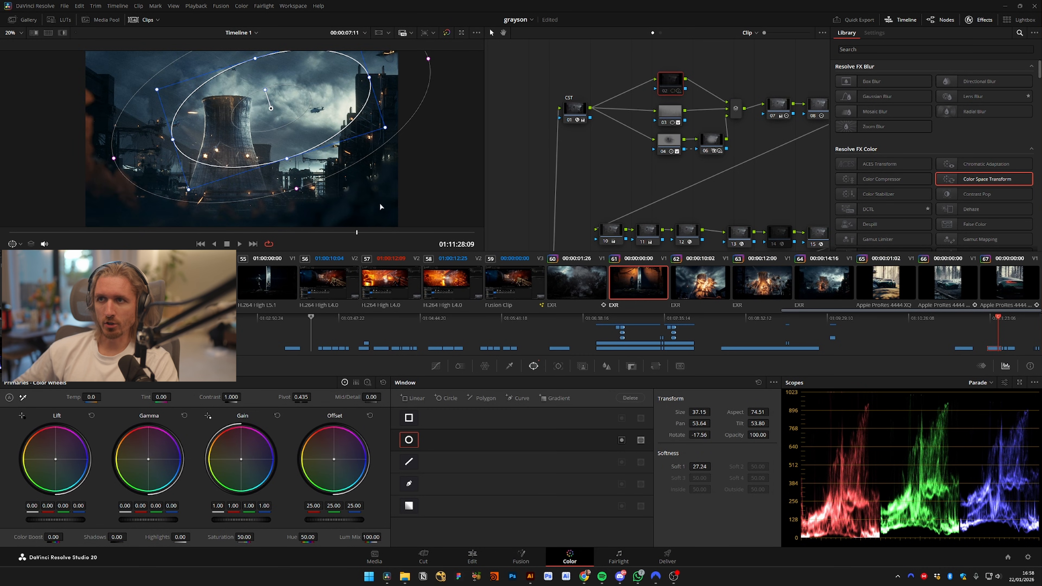
{"action": "key", "text": "ctrl+d"}
Toggle parallel nodes 03 and 04 off and on individually to compare their effects on the cooling tower
{"action": "left_click", "coordinate": [670, 118]}
{"action": "key", "text": "ctrl+d"}
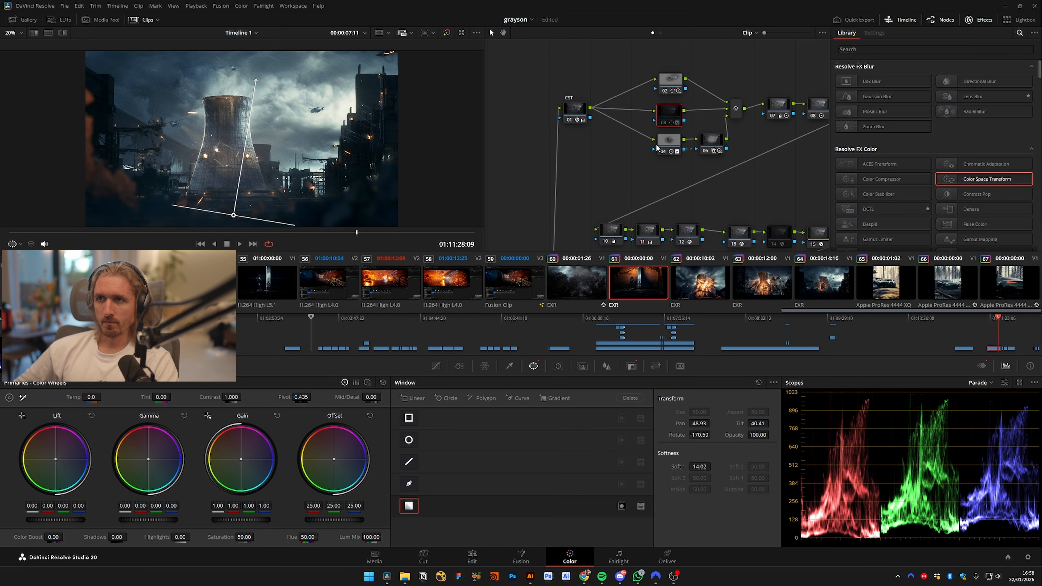
{"action": "key", "text": "ctrl+d"}
{"action": "left_click", "coordinate": [674, 149]}
{"action": "key", "text": "ctrl+d"}
{"action": "key", "text": "ctrl+d"}
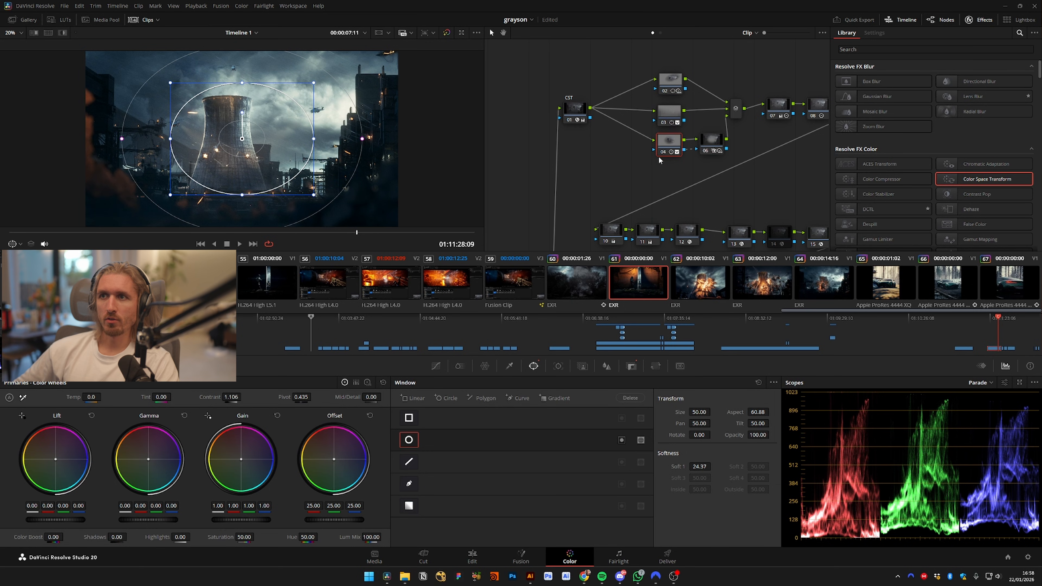
{"action": "key", "text": "ctrl+d"}
{"action": "key", "text": "ctrl+d"}
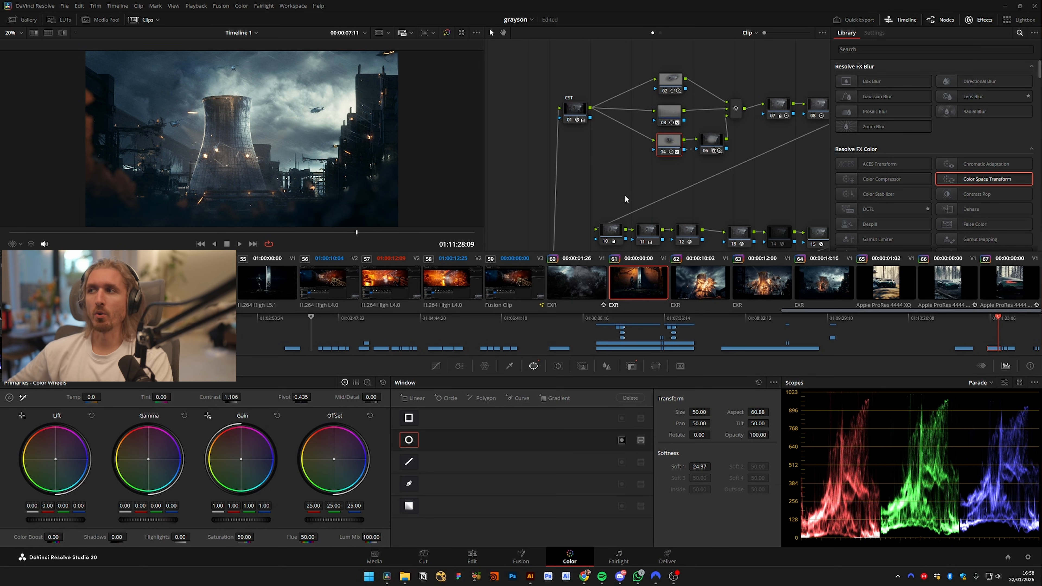
Toggle node 06 after the parallel node 04 repeatedly to compare its effect on the frame
{"action": "left_click_drag", "start_coordinate": [709, 129], "coordinate": [627, 143]}
{"action": "left_click_drag", "start_coordinate": [548, 99], "coordinate": [598, 107]}
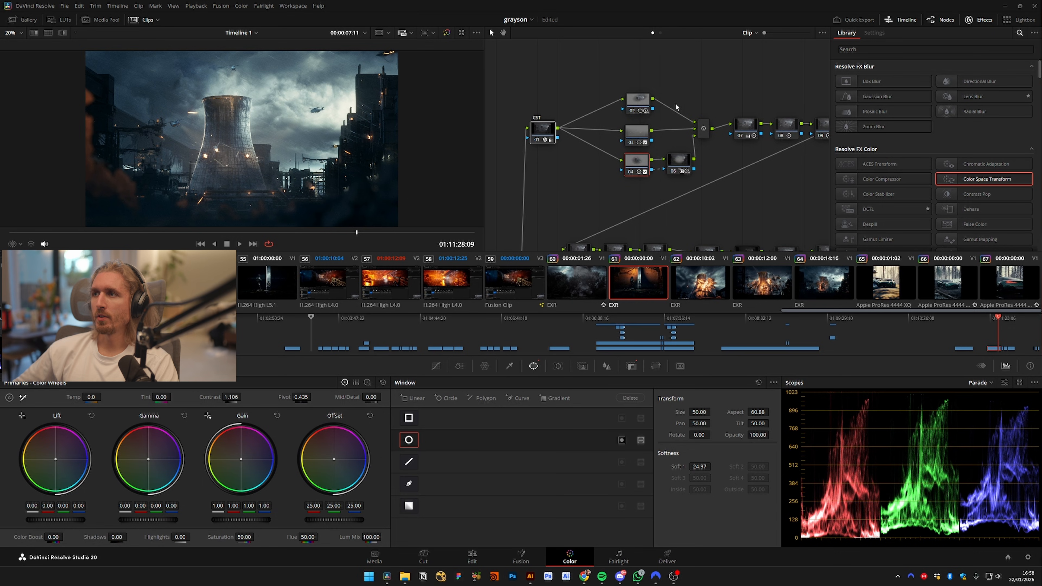
{"action": "left_click_drag", "start_coordinate": [675, 107], "coordinate": [574, 108]}
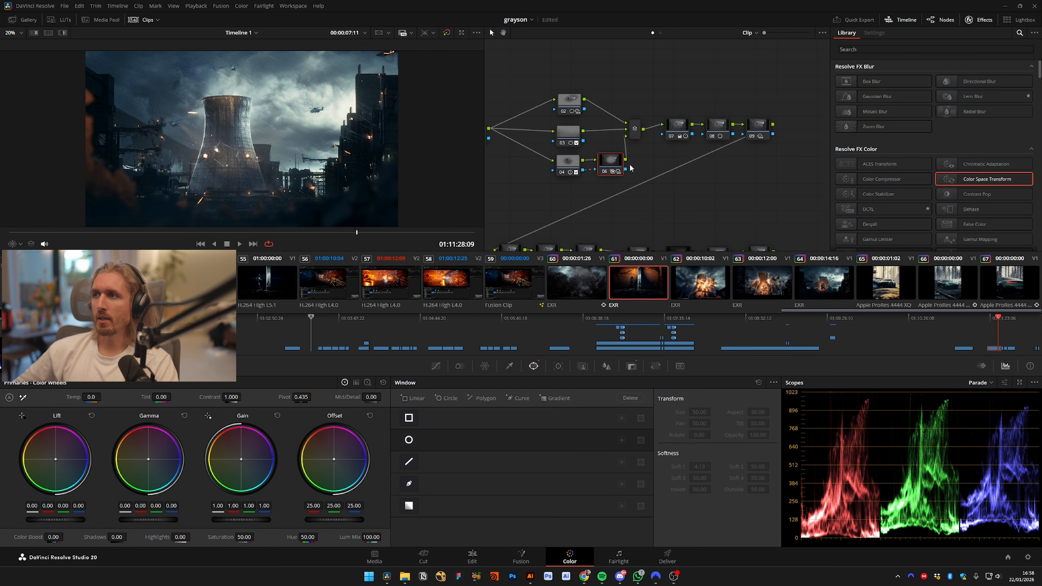
{"action": "left_click", "coordinate": [610, 163]}
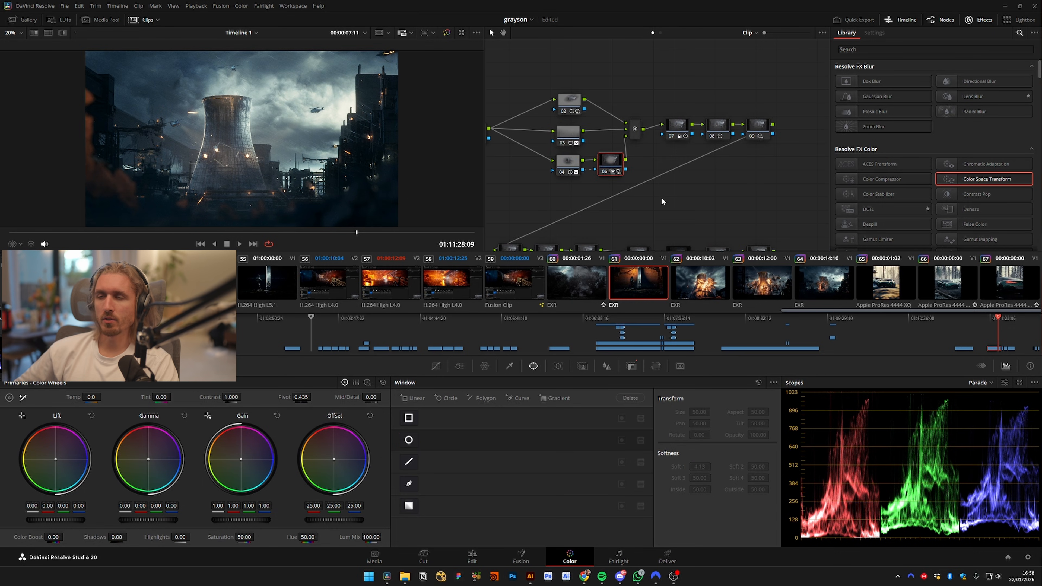
{"action": "key", "text": "ctrl+d"}
{"action": "key", "text": "ctrl+d"}
{"action": "key", "text": "ctrl+d"}
{"action": "key", "text": "ctrl+d"}
{"action": "key", "text": "ctrl+d"}
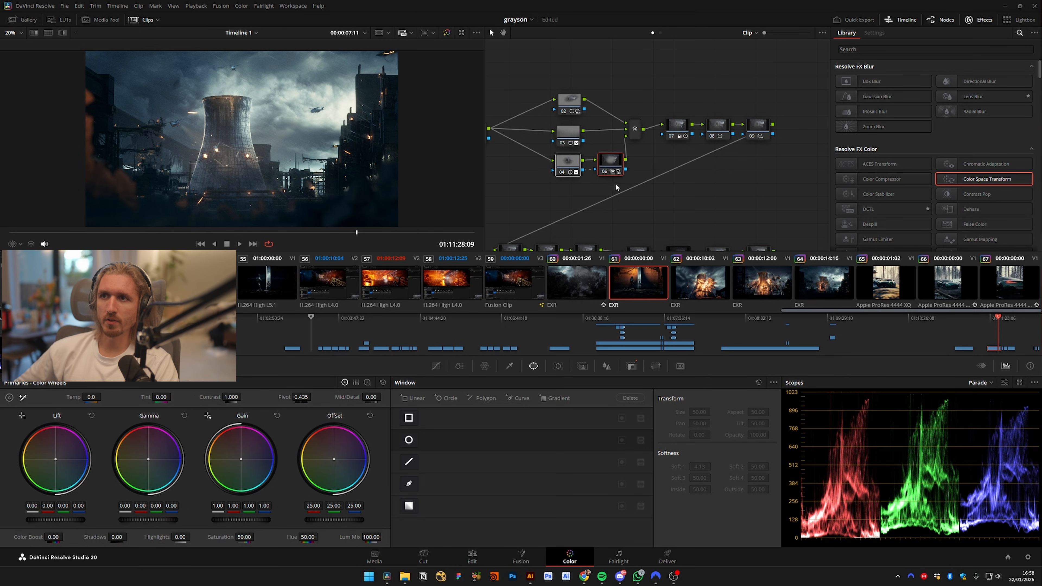
{"action": "key", "text": "ctrl+d"}
{"action": "key", "text": "ctrl+d"}
{"action": "key", "text": "ctrl+d"}
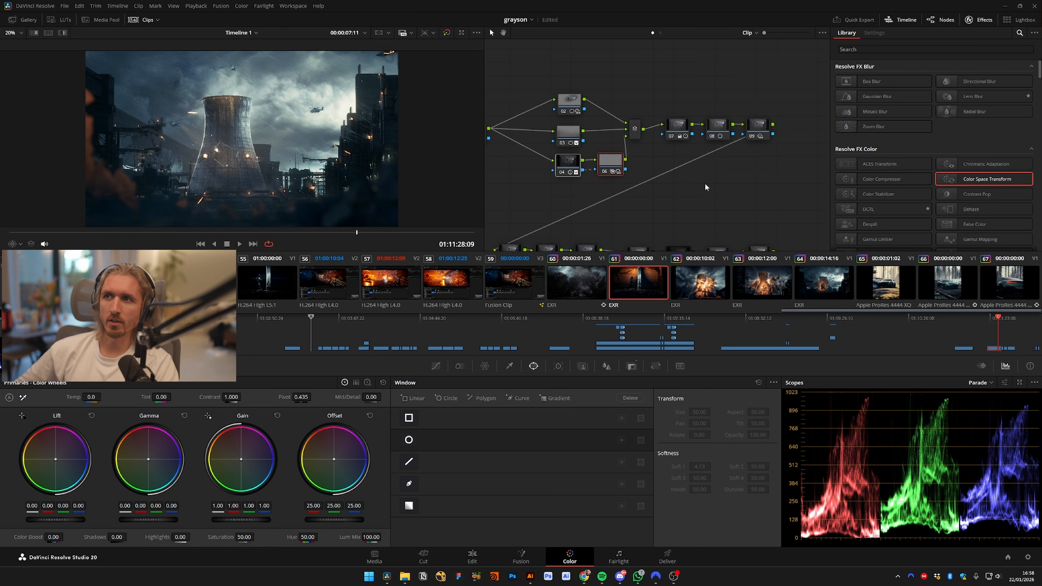
Toggle node 07 after the parallel mixer off and on repeatedly to compare its effect on the cooling tower
{"action": "left_click_drag", "start_coordinate": [722, 191], "coordinate": [698, 191]}
{"action": "left_click", "coordinate": [653, 125]}
{"action": "key", "text": "ctrl+d"}
{"action": "key", "text": "ctrl+d"}
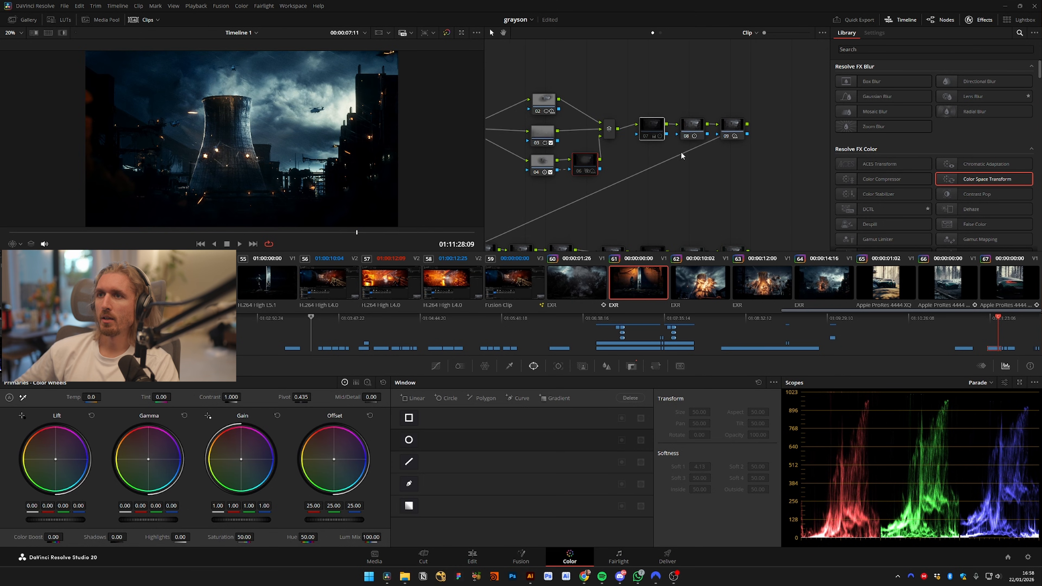
{"action": "left_click_drag", "start_coordinate": [668, 91], "coordinate": [658, 148]}
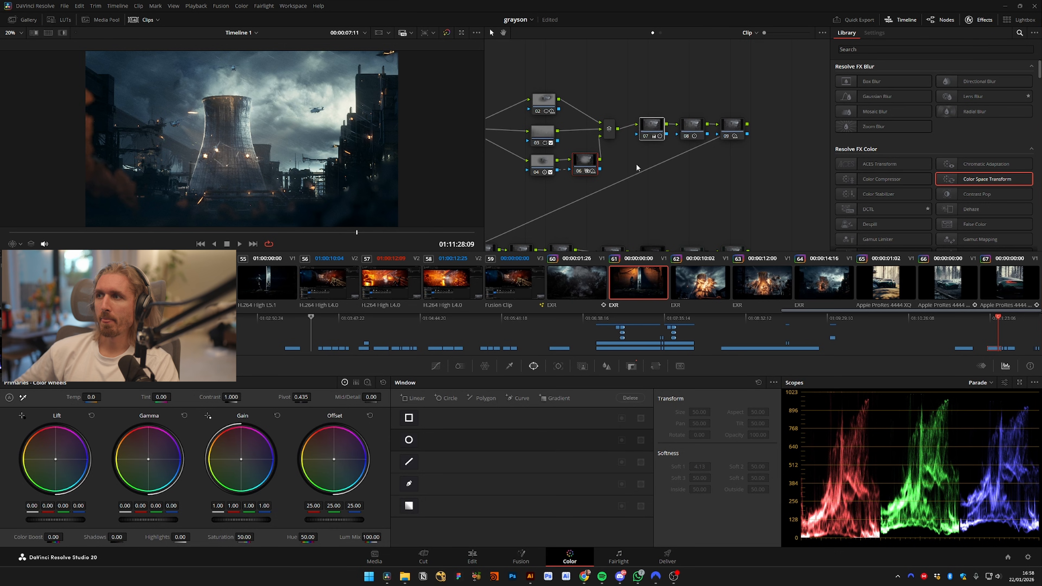
{"action": "key", "text": "ctrl+d"}
{"action": "key", "text": "ctrl+d"}
{"action": "key", "text": "ctrl+d"}
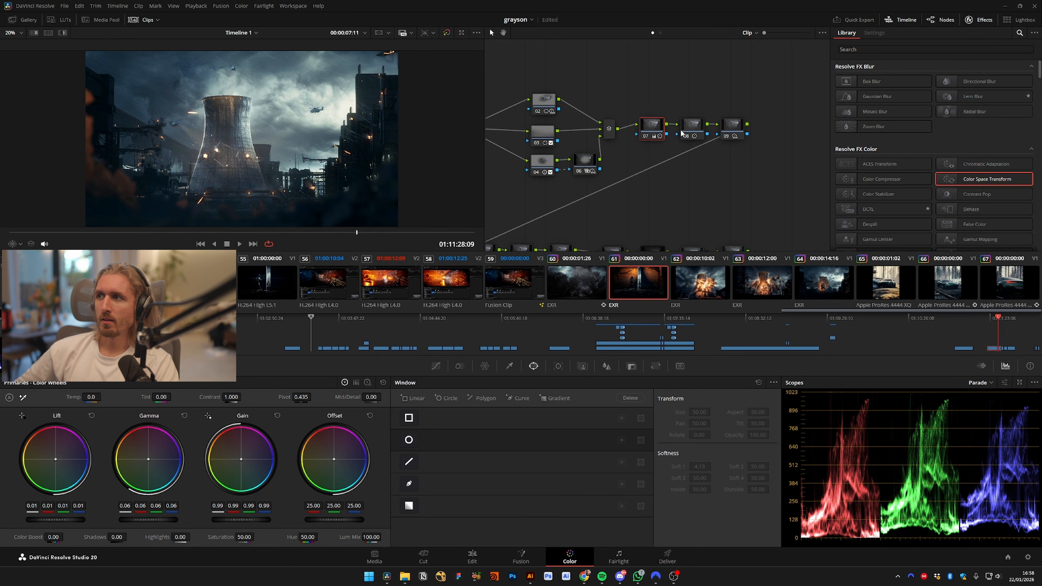
{"action": "key", "text": "ctrl+d"}
Toggle node 08 off and on to compare its effect on the frame
{"action": "left_click", "coordinate": [685, 135]}
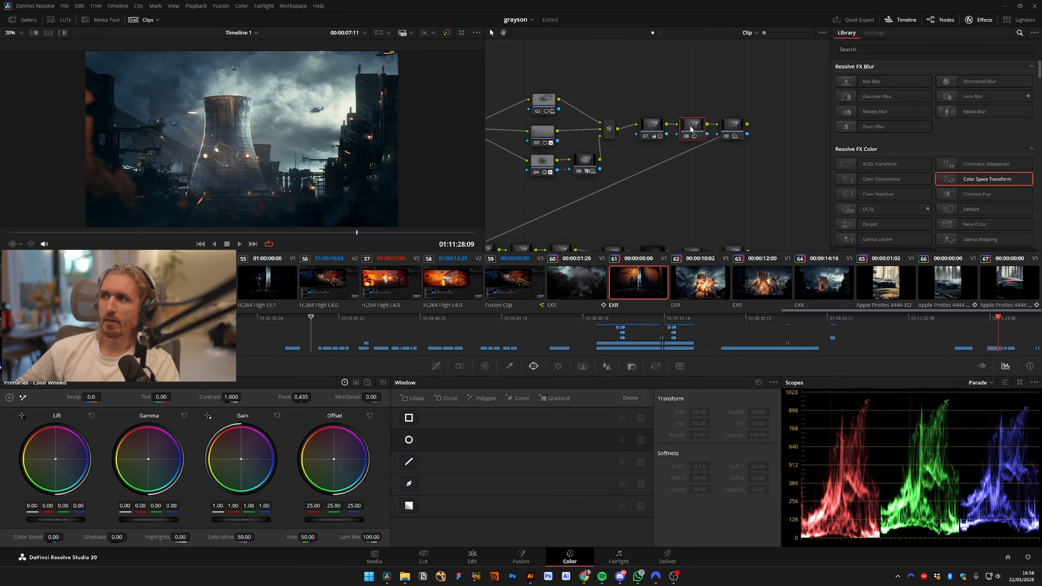
{"action": "key", "text": "ctrl+d"}
{"action": "key", "text": "ctrl+d"}
{"action": "left_click_drag", "start_coordinate": [648, 144], "coordinate": [640, 149]}
Review the node tree row by row, marking out nodes 10 to 16 and inspecting node 13's DCTL settings
{"action": "left_click_drag", "start_coordinate": [678, 183], "coordinate": [734, 152]}
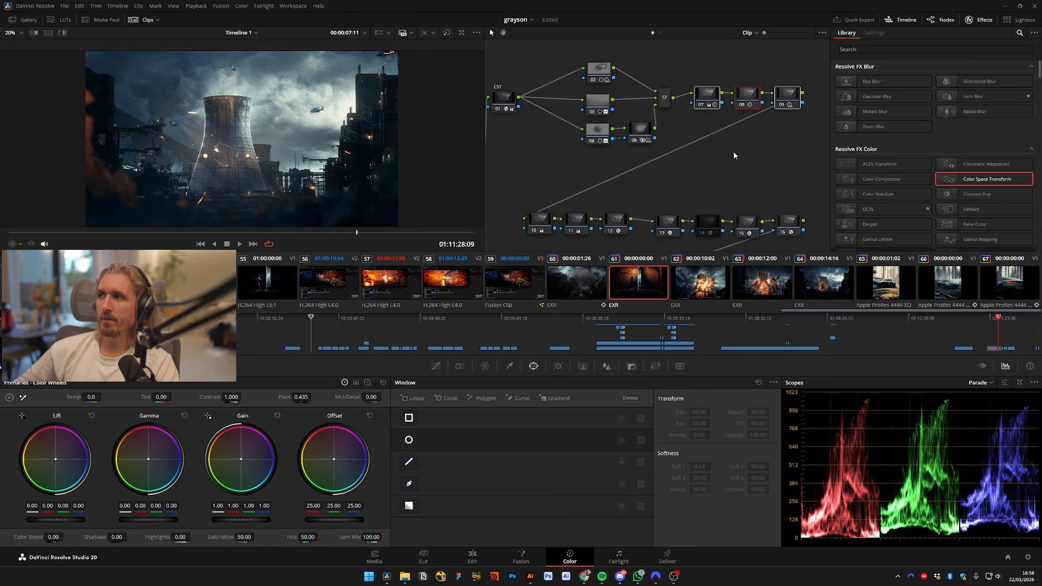
{"action": "left_click_drag", "start_coordinate": [796, 60], "coordinate": [513, 157]}
{"action": "left_click_drag", "start_coordinate": [710, 194], "coordinate": [699, 133]}
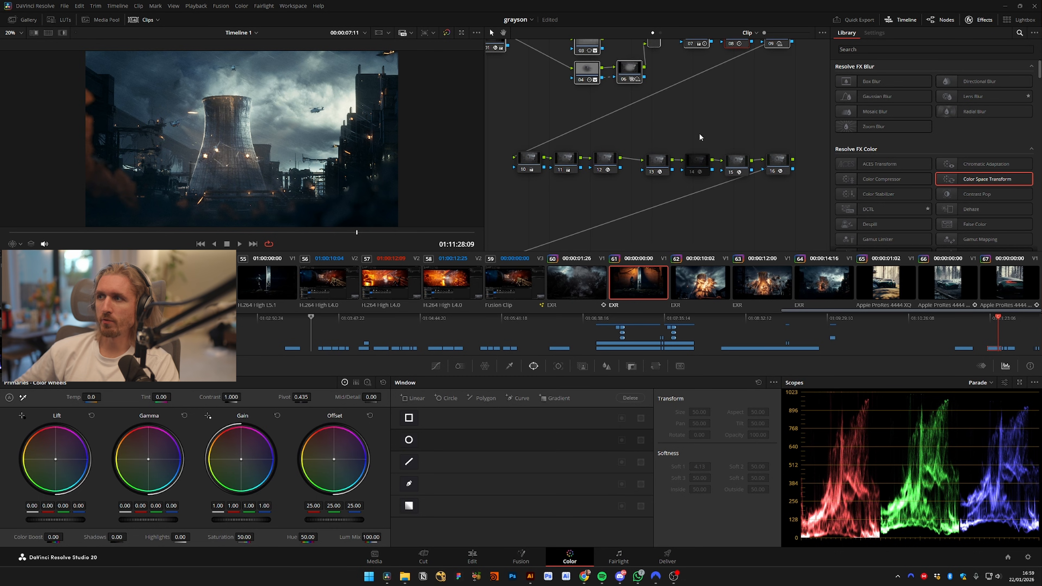
{"action": "left_click_drag", "start_coordinate": [789, 122], "coordinate": [525, 193]}
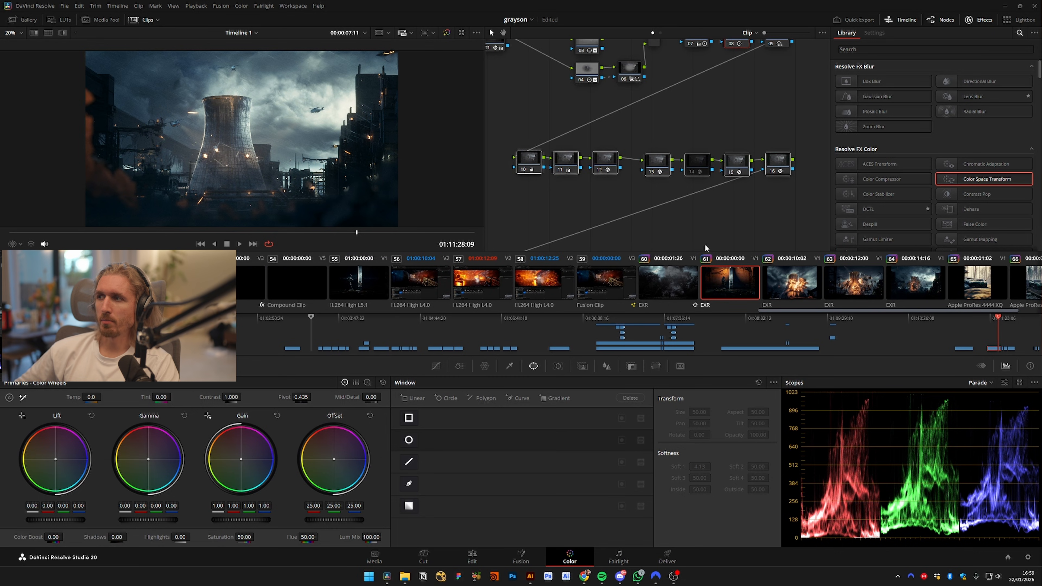
{"action": "scroll", "coordinate": [704, 248], "scroll_direction": "down", "scroll_amount": 8}
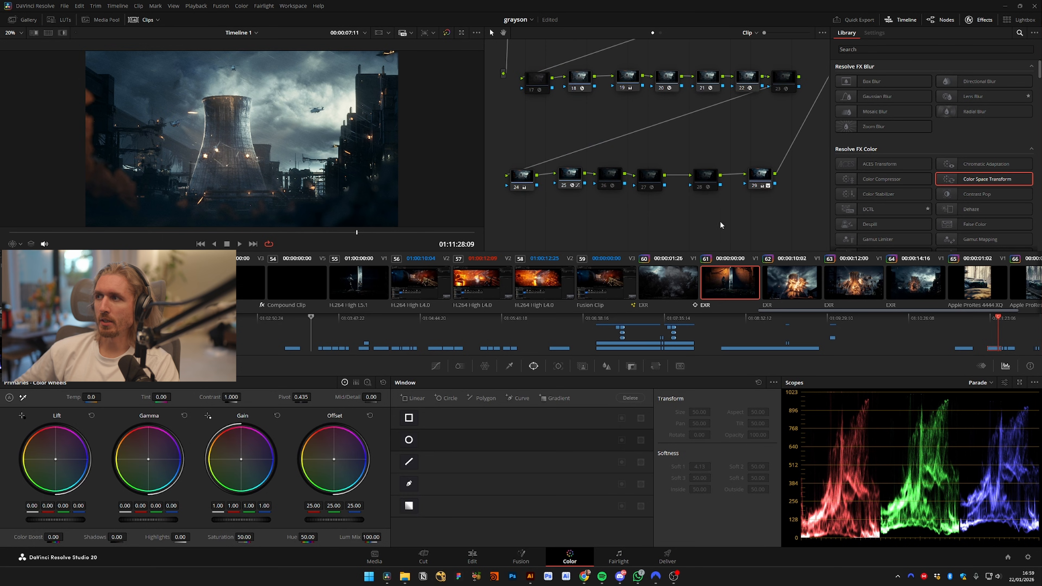
{"action": "scroll", "coordinate": [721, 225], "scroll_direction": "up", "scroll_amount": 10}
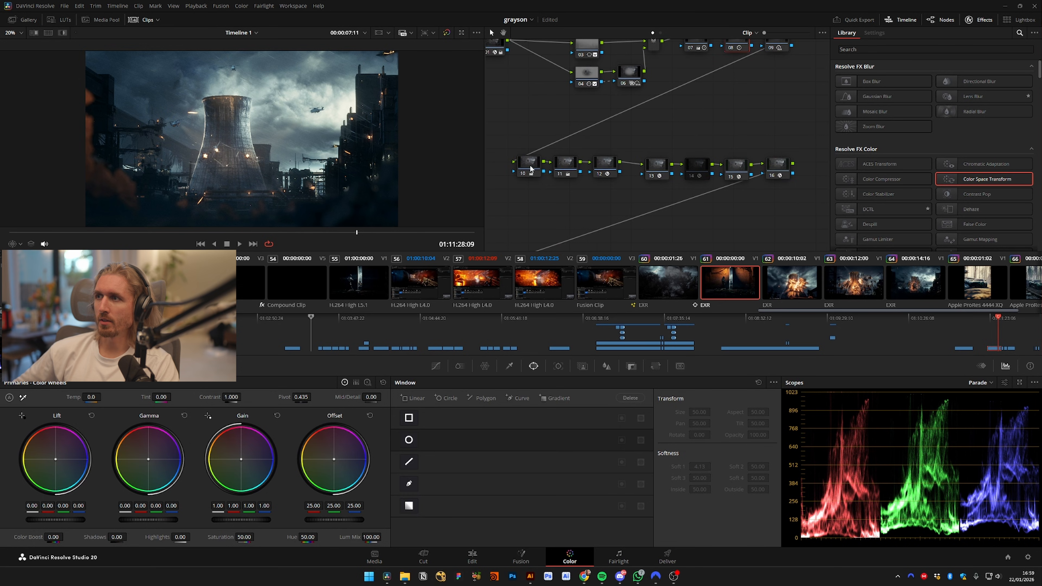
{"action": "left_click", "coordinate": [657, 165]}
{"action": "scroll", "coordinate": [623, 151], "scroll_direction": "down", "scroll_amount": 3}
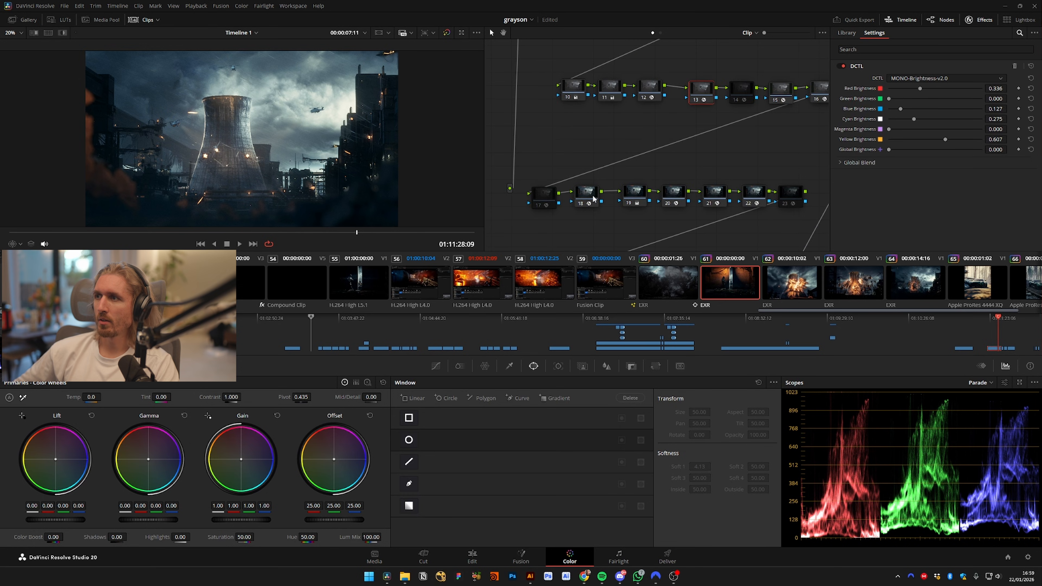
Move nodes 19 to 23 onto their own row below nodes 17 and 18
{"action": "left_click", "coordinate": [635, 197]}
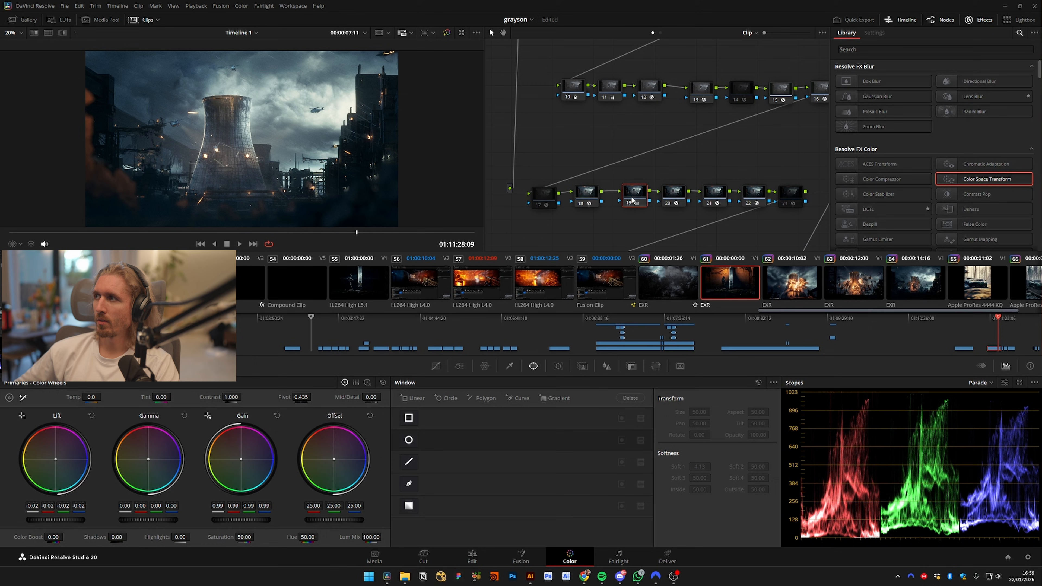
{"action": "left_click", "coordinate": [589, 199]}
{"action": "left_click_drag", "start_coordinate": [587, 201], "coordinate": [611, 147]}
{"action": "left_click_drag", "start_coordinate": [556, 212], "coordinate": [533, 168]}
{"action": "left_click_drag", "start_coordinate": [811, 124], "coordinate": [597, 177]}
{"action": "left_click_drag", "start_coordinate": [611, 151], "coordinate": [515, 200]}
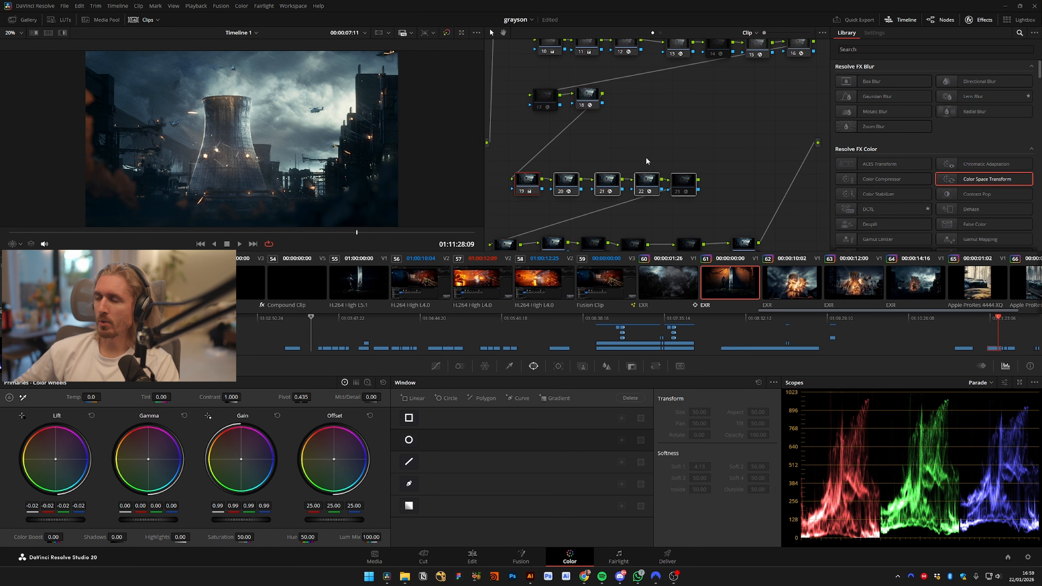
Select nodes 24 to 29 and move them further below the row of nodes 19 to 23
{"action": "left_click_drag", "start_coordinate": [728, 169], "coordinate": [734, 94]}
{"action": "left_click_drag", "start_coordinate": [766, 135], "coordinate": [515, 197]}
{"action": "left_click_drag", "start_coordinate": [518, 181], "coordinate": [535, 245]}
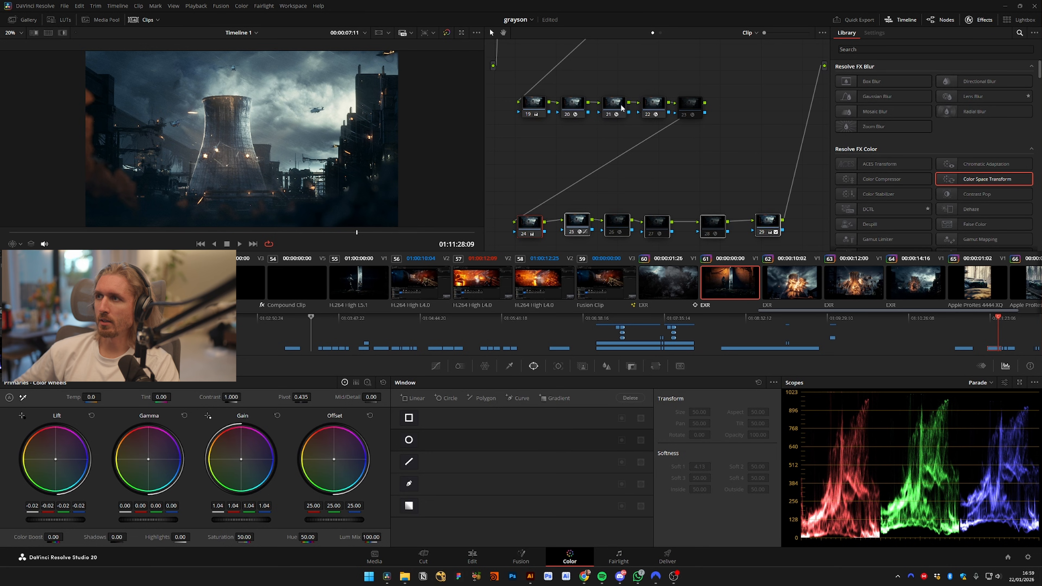
Place nodes 20 to 23 on a separate row below node 19 and shift nodes 24 to 29 lower beneath them
{"action": "left_click", "coordinate": [587, 108]}
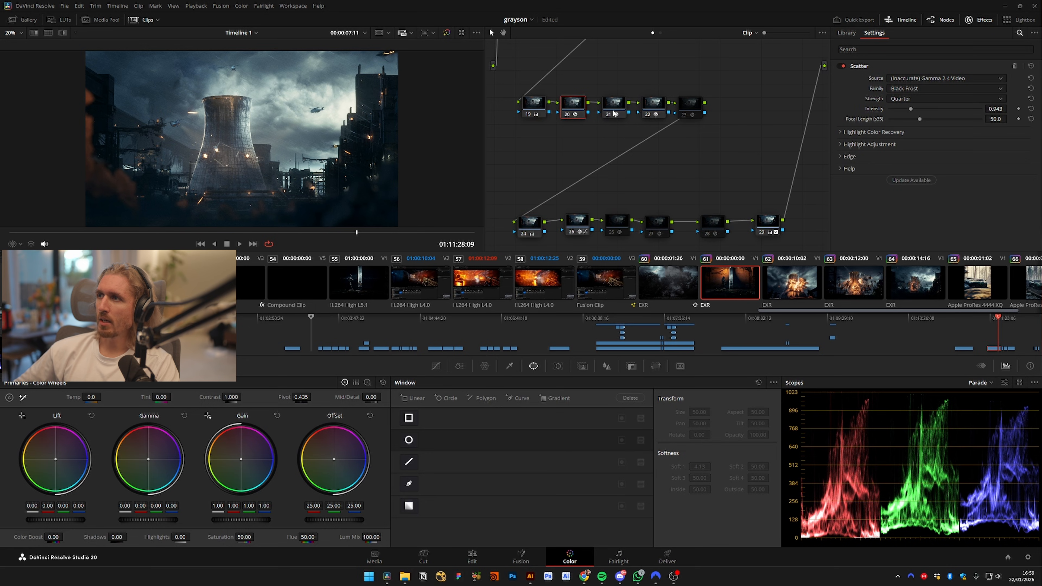
{"action": "left_click_drag", "start_coordinate": [724, 84], "coordinate": [558, 132]}
{"action": "left_click_drag", "start_coordinate": [573, 108], "coordinate": [537, 165]}
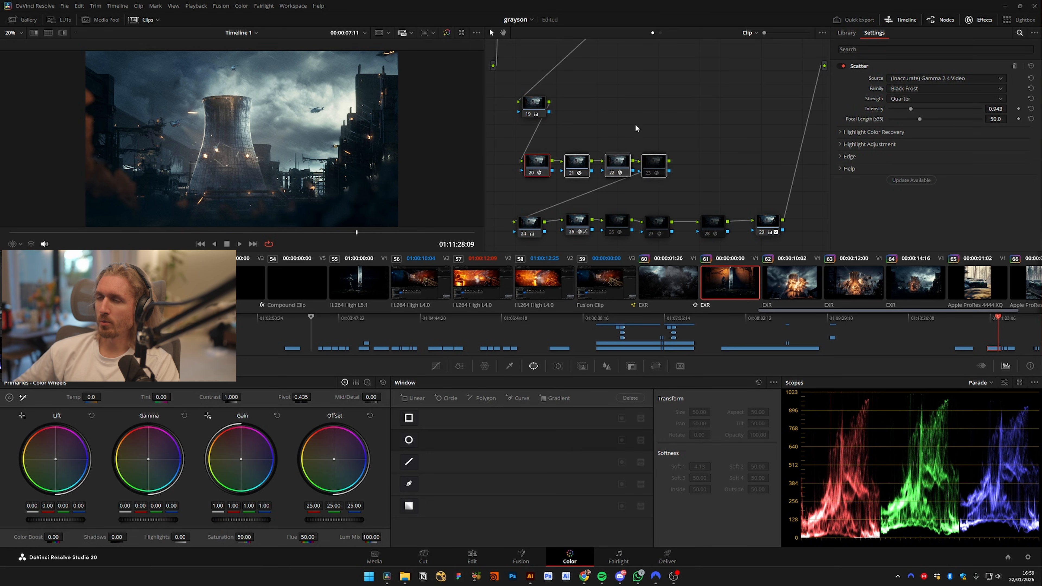
{"action": "left_click_drag", "start_coordinate": [666, 133], "coordinate": [651, 76]}
{"action": "left_click_drag", "start_coordinate": [789, 159], "coordinate": [501, 193]}
{"action": "left_click_drag", "start_coordinate": [515, 163], "coordinate": [516, 192]}
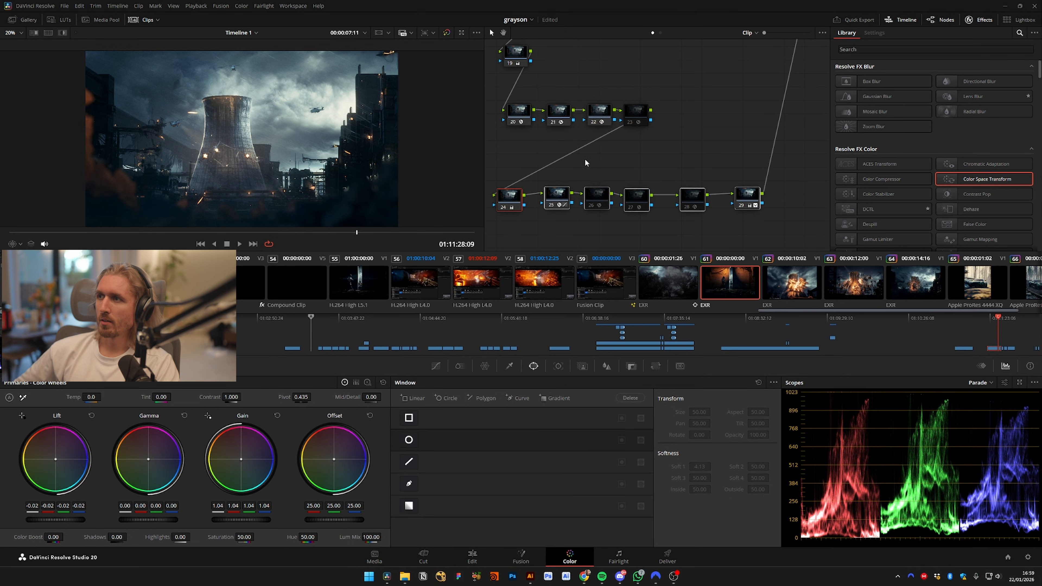
Label node 19 as ODT FILM
{"action": "left_click_drag", "start_coordinate": [618, 79], "coordinate": [668, 185]}
{"action": "right_click", "coordinate": [576, 161]}
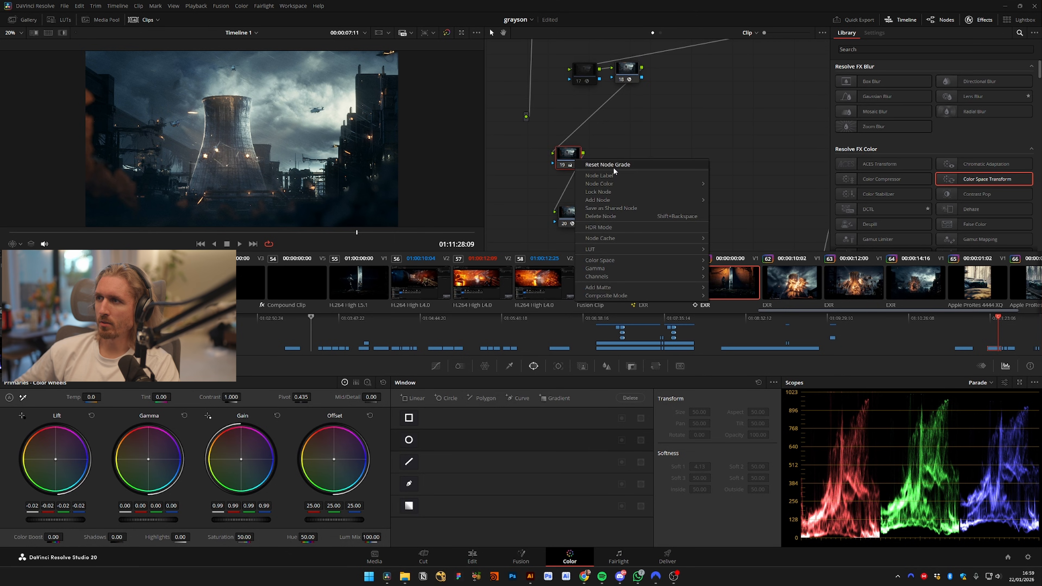
{"action": "left_click", "coordinate": [617, 175]}
{"action": "type", "text": "O"}
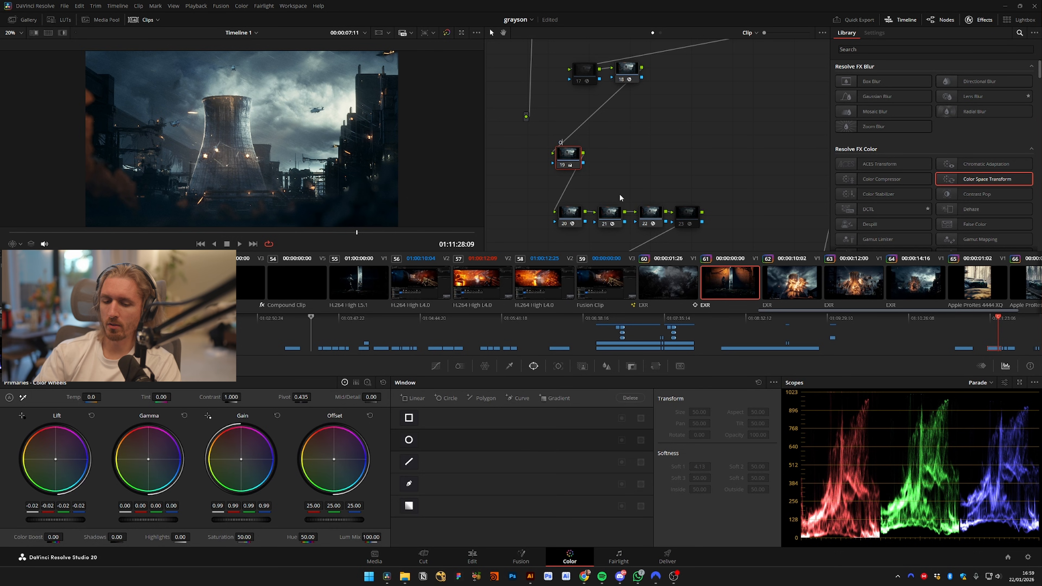
{"action": "type", "text": "DT FILM"}
{"action": "key", "text": "Return"}
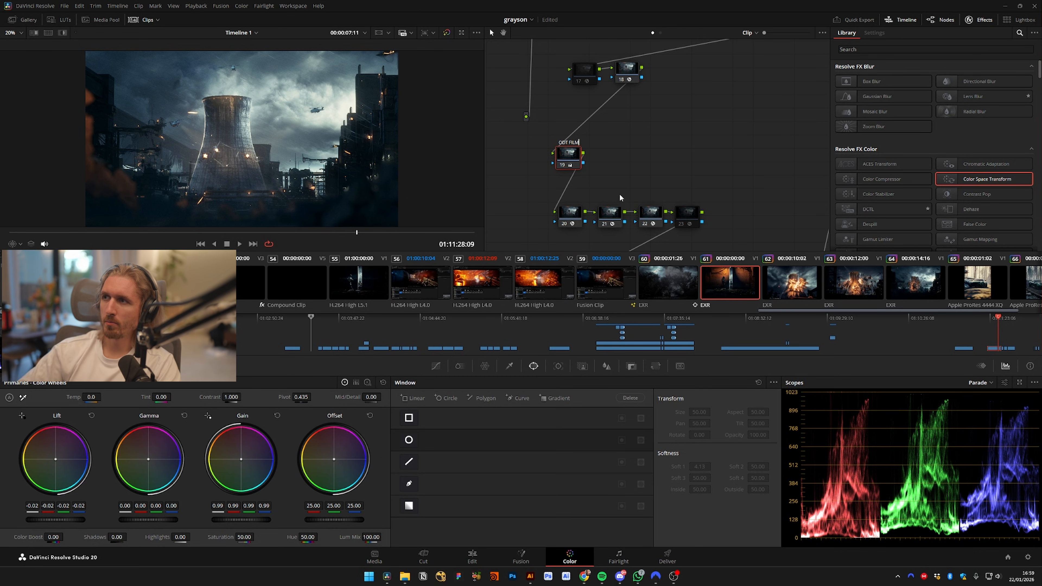
Compare nodes 24 and 25 off and on, checking node 25 also at 01:11:22:10
{"action": "scroll", "coordinate": [656, 164], "scroll_direction": "down", "scroll_amount": 5}
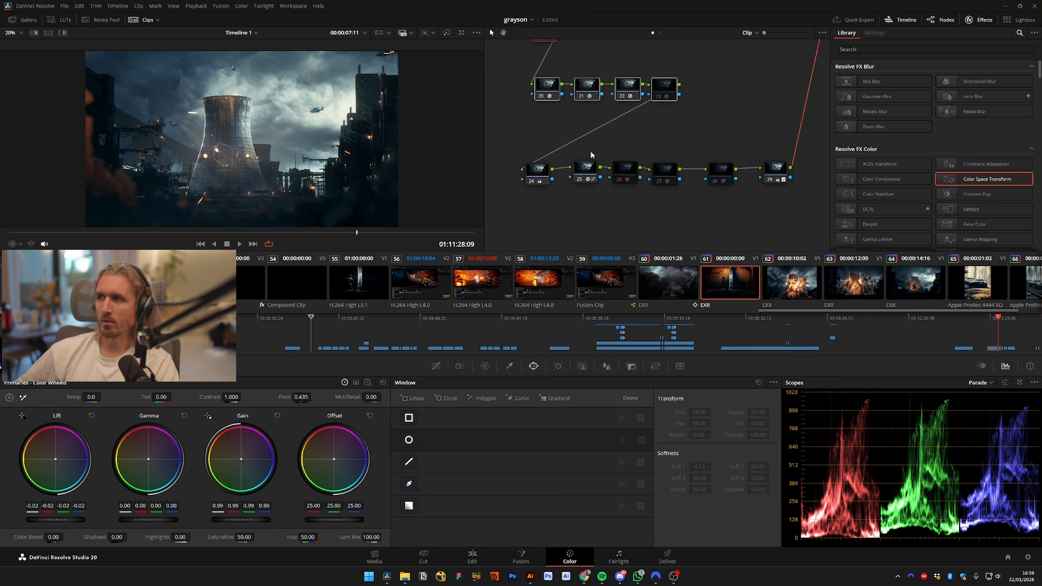
{"action": "left_click", "coordinate": [537, 170]}
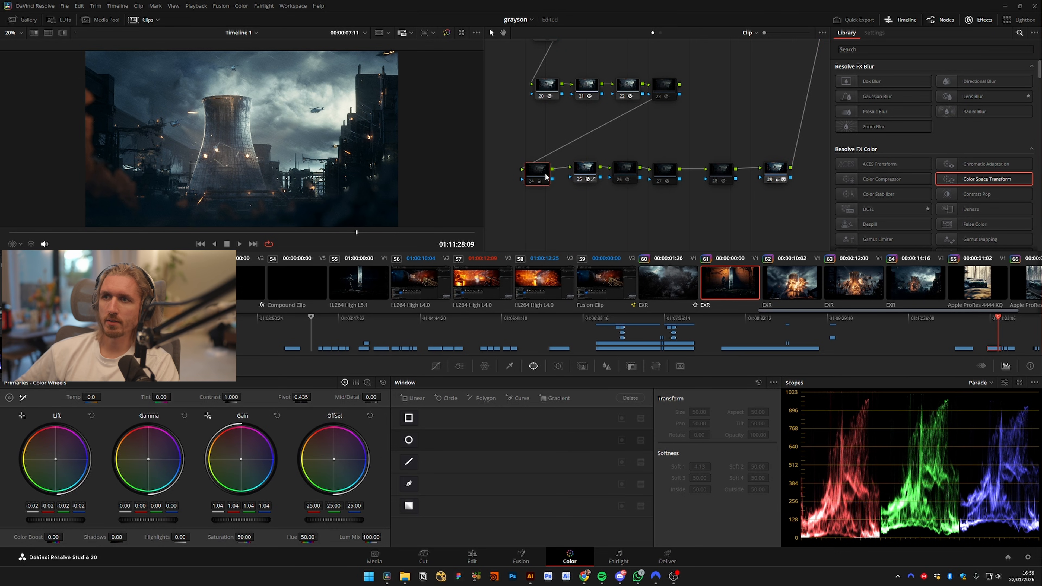
{"action": "left_click", "coordinate": [582, 177]}
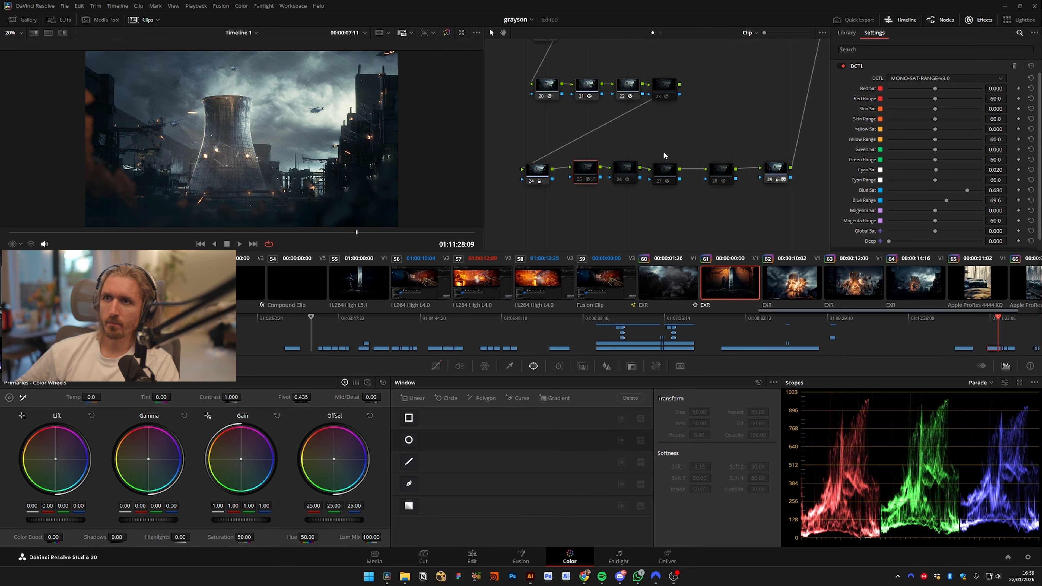
{"action": "key", "text": "ctrl+d"}
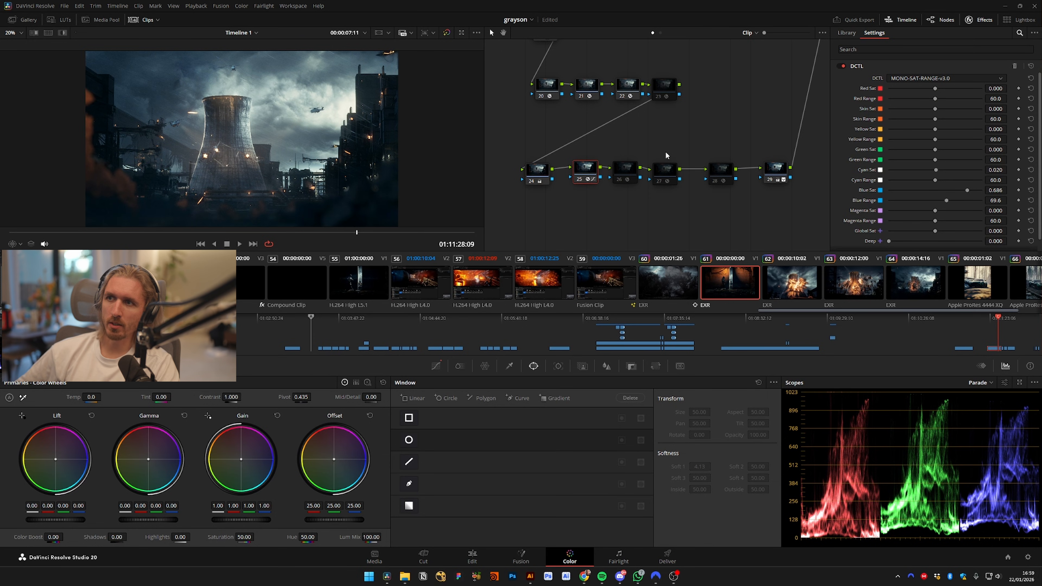
{"action": "left_click_drag", "start_coordinate": [315, 232], "coordinate": [76, 229]}
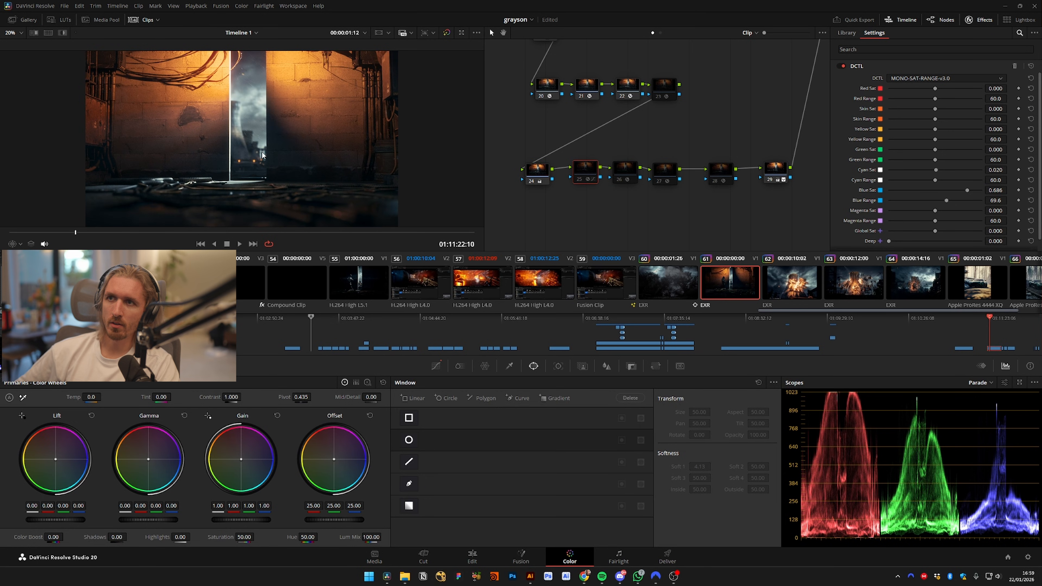
{"action": "key", "text": "ctrl+d"}
Compare node 25's MONO-SAT-RANGE-v3.0 correction off and on at 01:11:29:04, and save the project
{"action": "left_click_drag", "start_coordinate": [305, 232], "coordinate": [395, 233]}
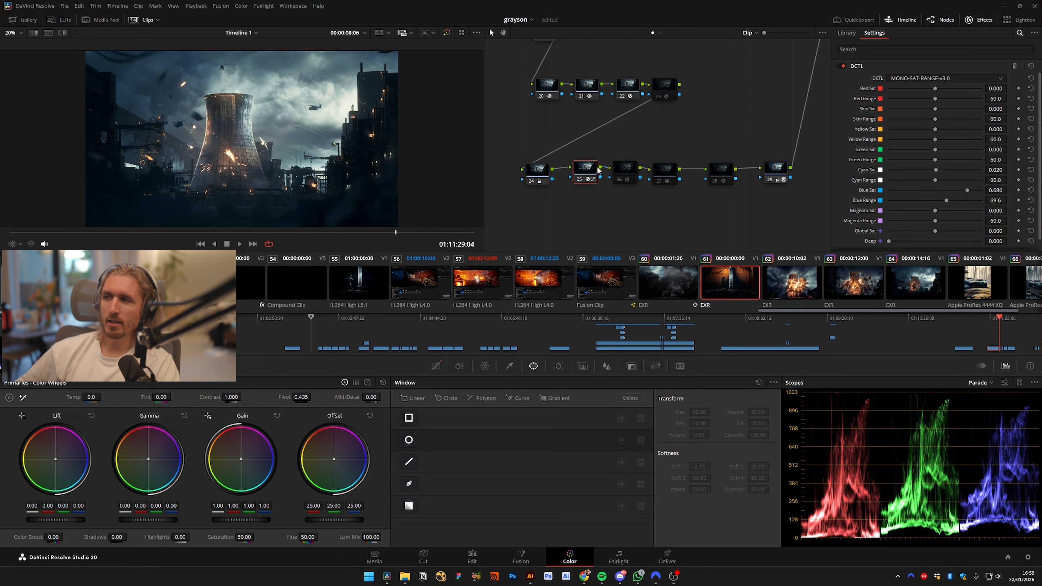
{"action": "key", "text": "ctrl+d"}
{"action": "key", "text": "ctrl+d"}
{"action": "key", "text": "ctrl+d"}
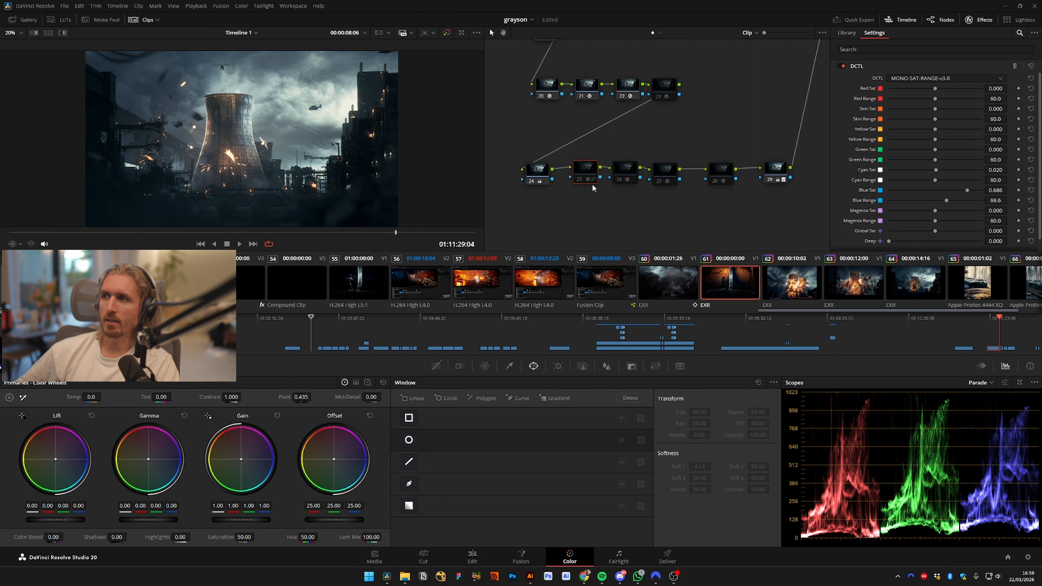
{"action": "key", "text": "ctrl+d"}
{"action": "key", "text": "ctrl+d"}
{"action": "key", "text": "ctrl+d"}
{"action": "key", "text": "ctrl+s"}
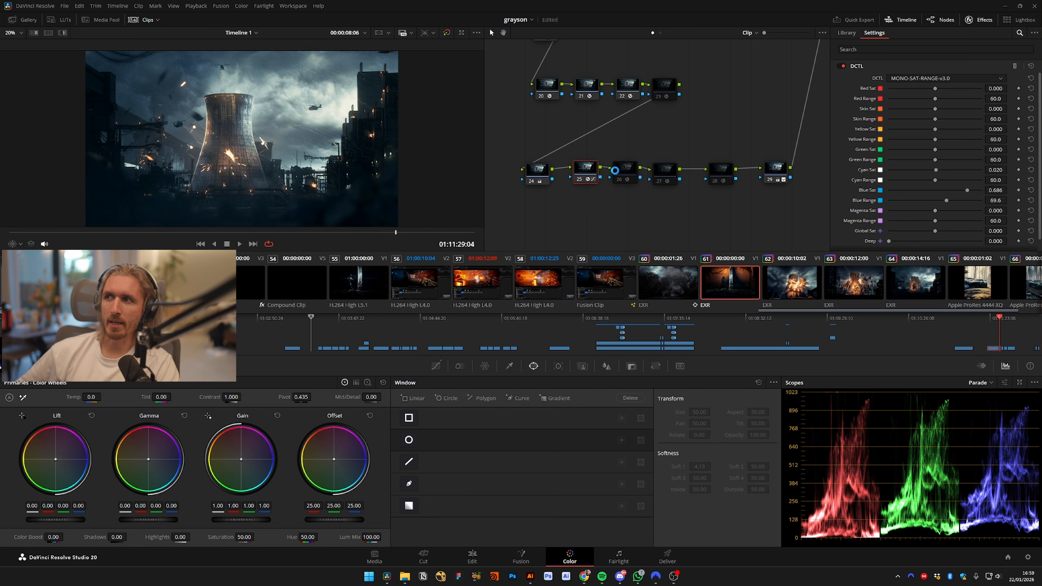
Change the label of node 01 from CST to IDT
{"action": "left_click_drag", "start_coordinate": [685, 132], "coordinate": [666, 219]}
{"action": "scroll", "coordinate": [657, 213], "scroll_direction": "up", "scroll_amount": 3}
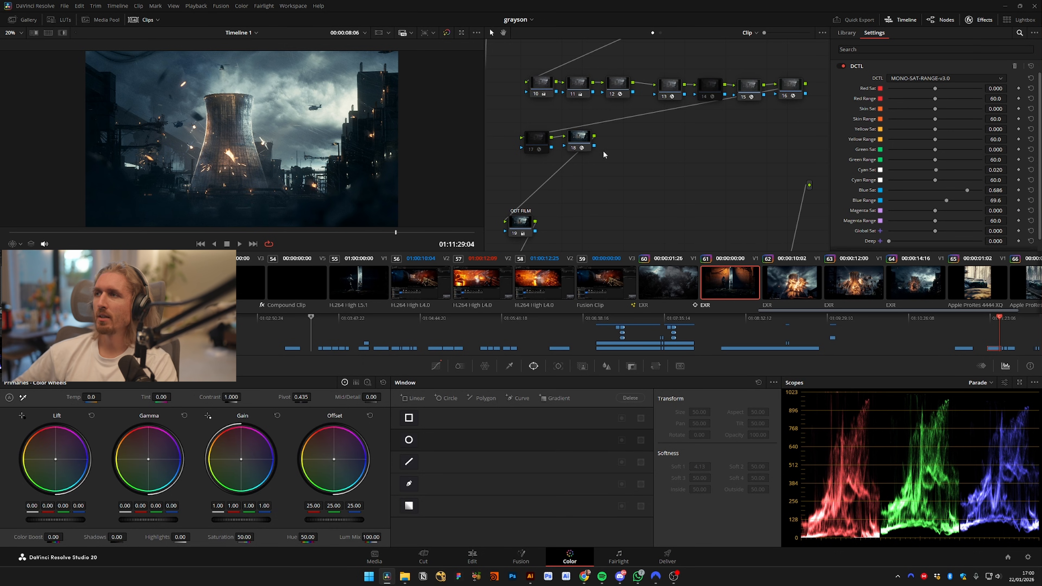
{"action": "scroll", "coordinate": [715, 195], "scroll_direction": "up", "scroll_amount": 4}
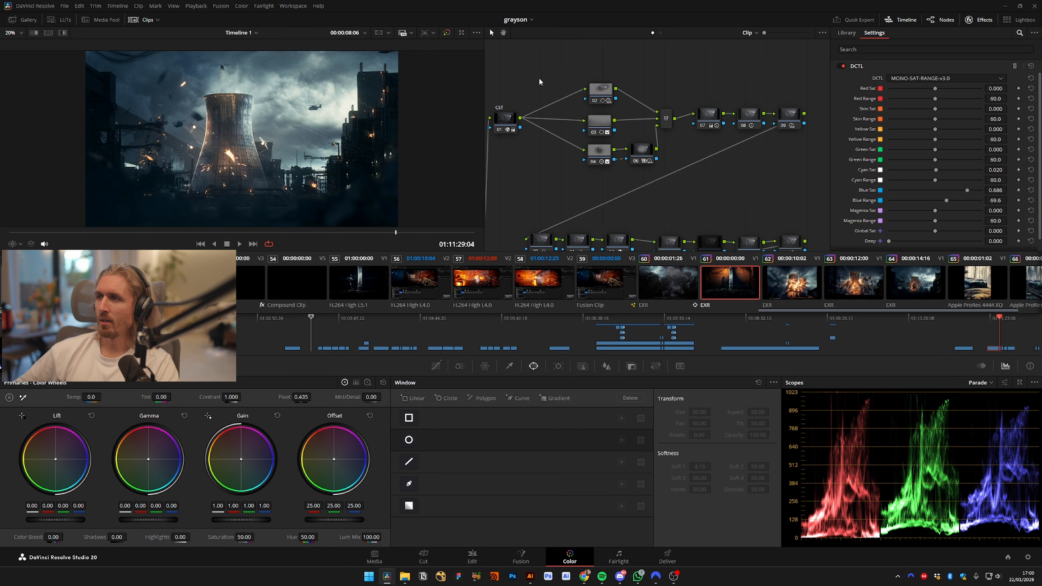
{"action": "scroll", "coordinate": [535, 160], "scroll_direction": "left", "scroll_amount": 2}
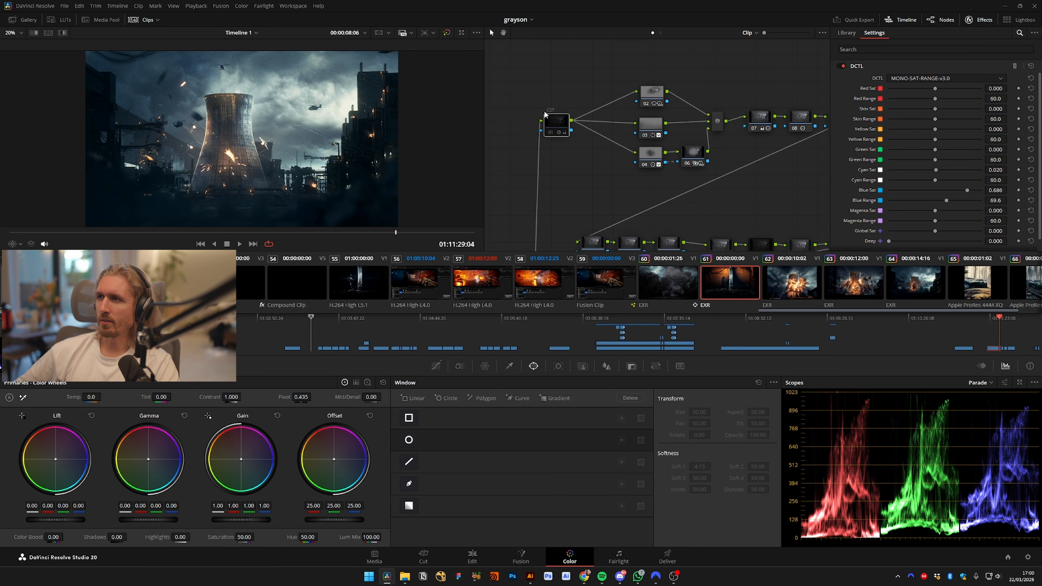
{"action": "right_click", "coordinate": [555, 124]}
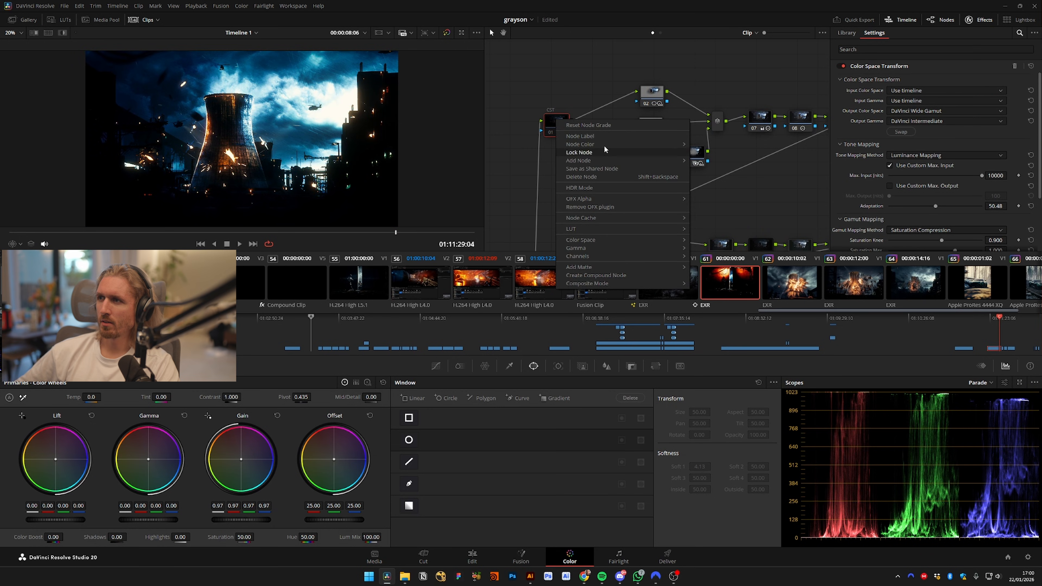
{"action": "left_click", "coordinate": [559, 112]}
{"action": "right_click", "coordinate": [559, 132]}
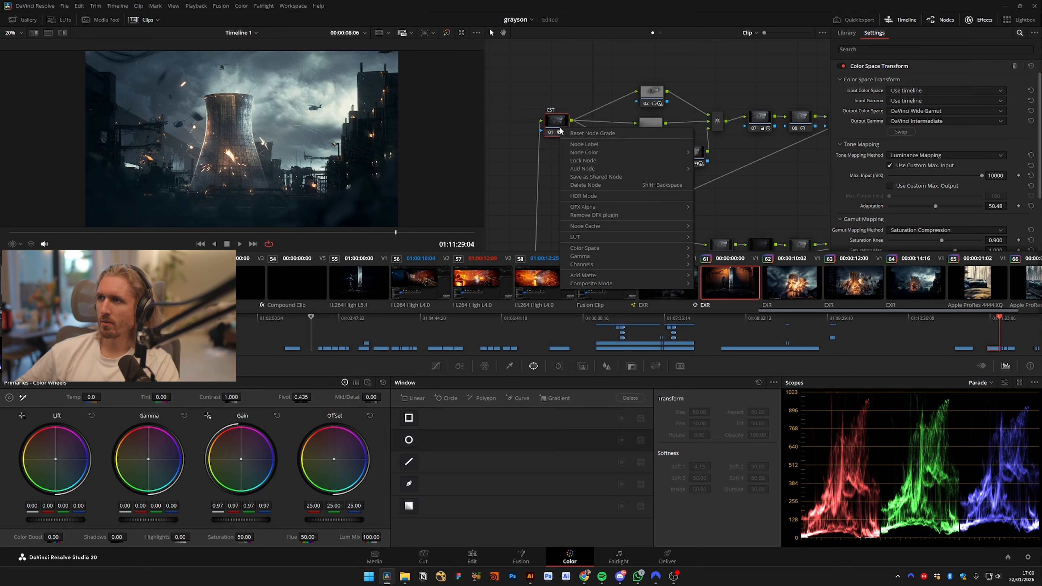
{"action": "left_click", "coordinate": [599, 146]}
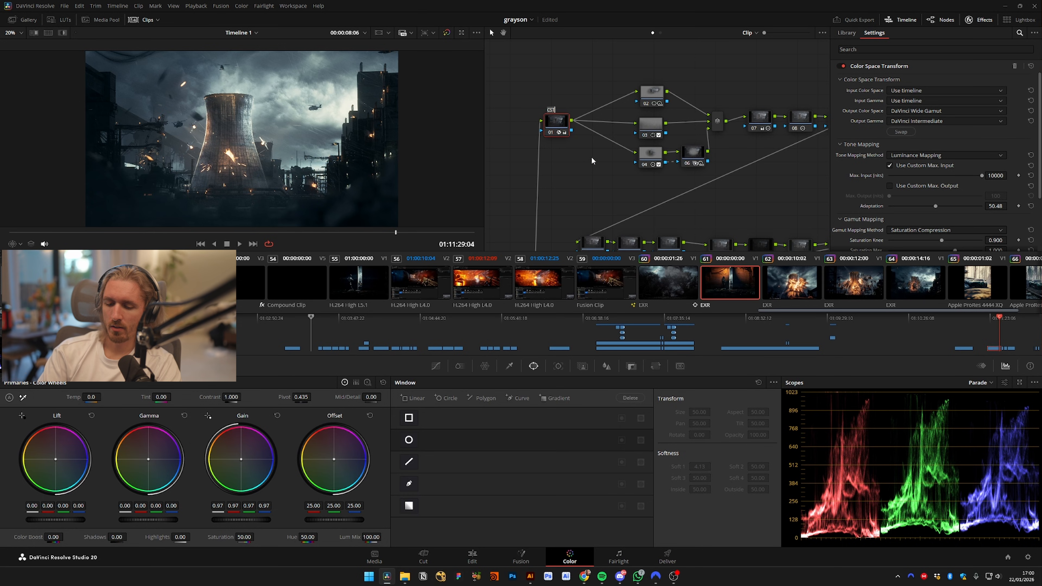
{"action": "type", "text": "IDT"}
{"action": "key", "text": "Return"}
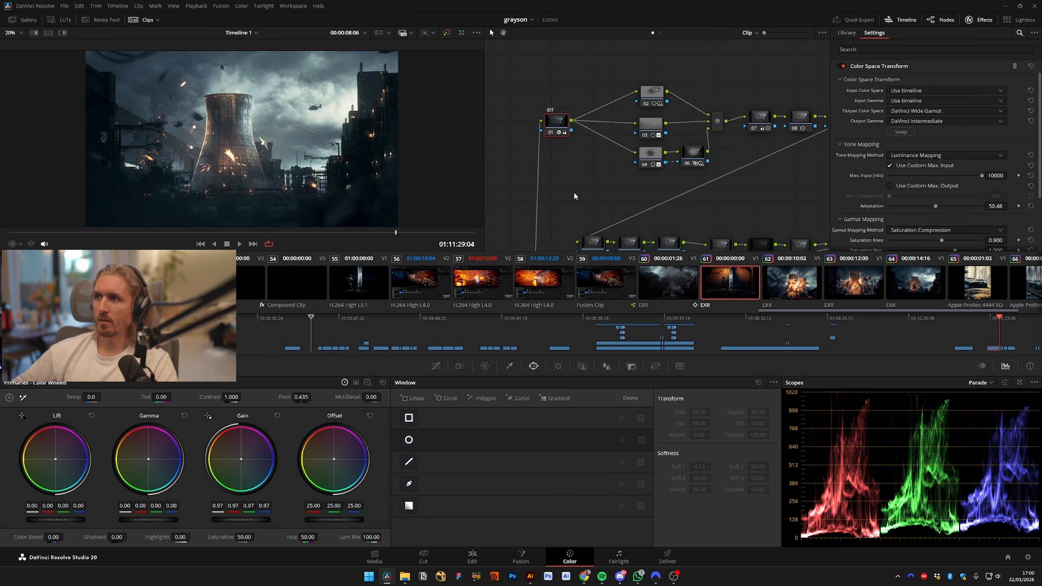
Mark out the parallel nodes and nodes 07 to 09, and toggle node 09 off and on to compare its effect
{"action": "left_click_drag", "start_coordinate": [689, 108], "coordinate": [630, 109]}
{"action": "left_click_drag", "start_coordinate": [630, 68], "coordinate": [595, 163]}
{"action": "left_click_drag", "start_coordinate": [697, 140], "coordinate": [606, 148]}
{"action": "left_click_drag", "start_coordinate": [725, 95], "coordinate": [603, 160]}
{"action": "left_click", "coordinate": [692, 131]}
{"action": "key", "text": "ctrl+d"}
{"action": "key", "text": "ctrl+d"}
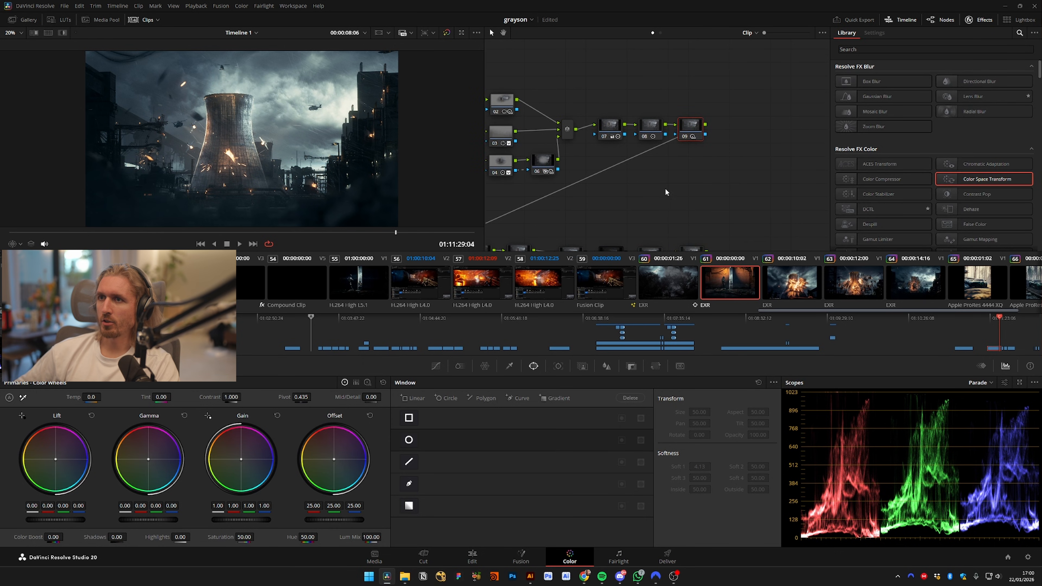
Examine the node tree from the parallel nodes to the second row, inspecting nodes 10 to 13
{"action": "left_click_drag", "start_coordinate": [566, 214], "coordinate": [655, 133]}
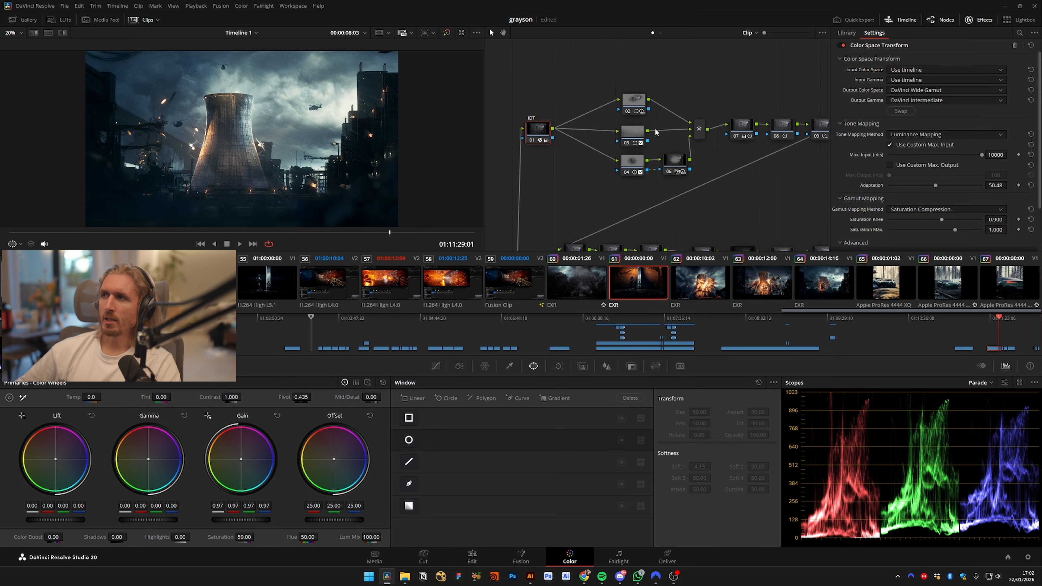
{"action": "left_click_drag", "start_coordinate": [766, 153], "coordinate": [680, 153]}
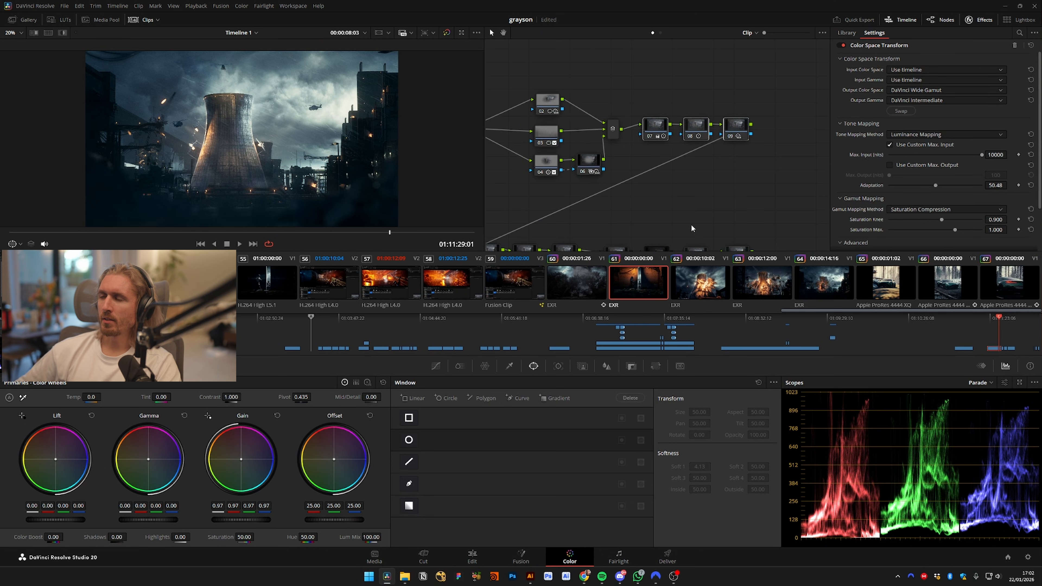
{"action": "left_click_drag", "start_coordinate": [656, 218], "coordinate": [720, 140]}
{"action": "left_click", "coordinate": [560, 179]}
{"action": "left_click", "coordinate": [596, 183]}
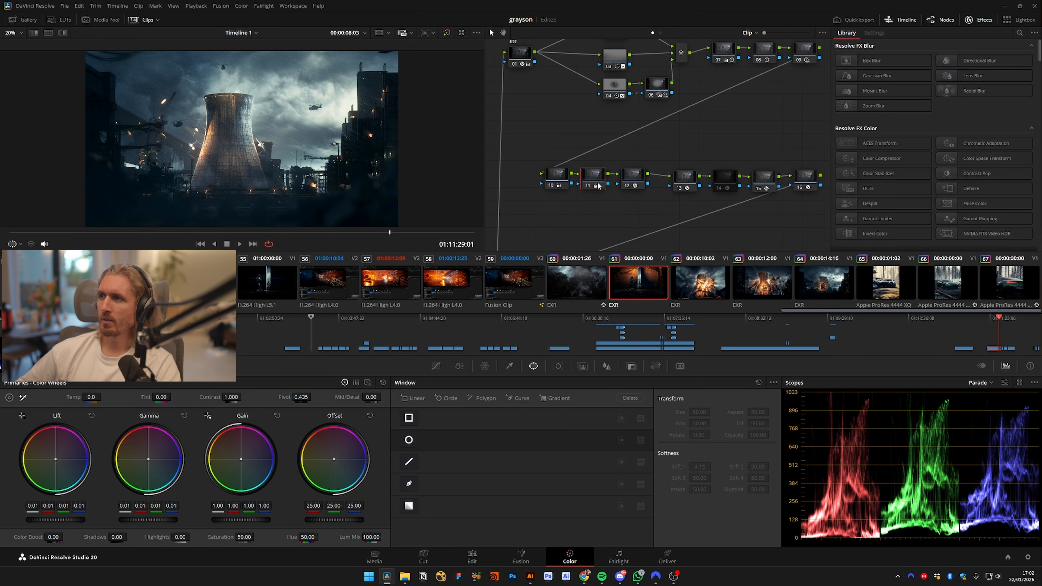
{"action": "left_click", "coordinate": [684, 178]}
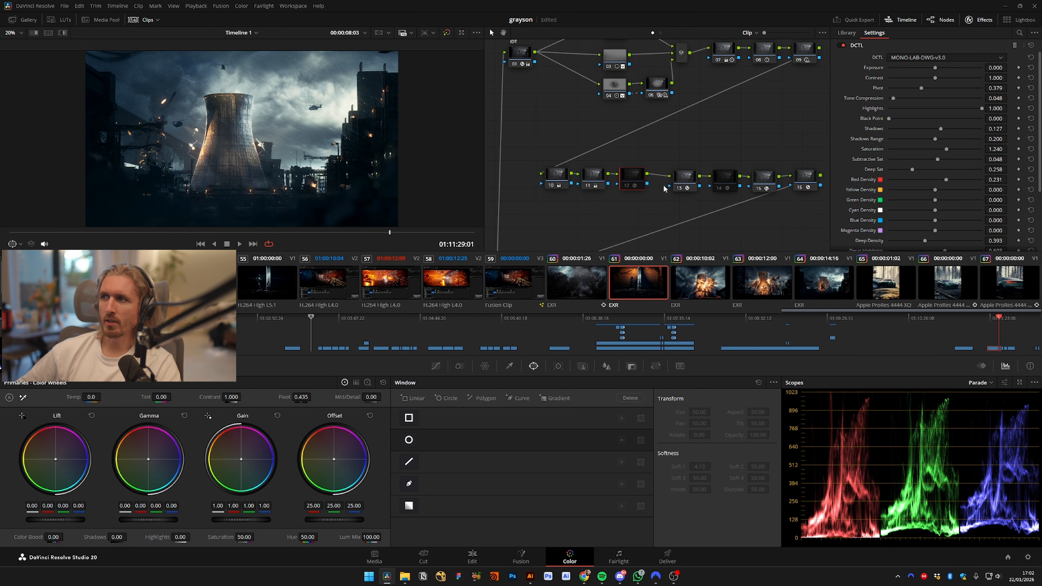
{"action": "left_click_drag", "start_coordinate": [690, 233], "coordinate": [654, 202]}
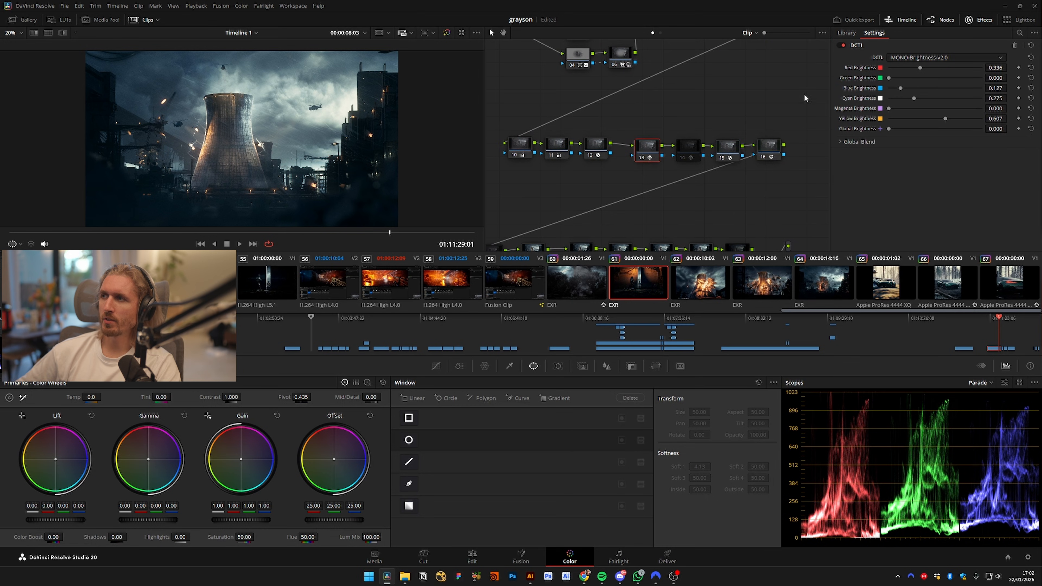
{"action": "left_click_drag", "start_coordinate": [807, 95], "coordinate": [643, 210]}
Insert a serial node before node 10 and lower its Gamma to -0.01
{"action": "left_click", "coordinate": [522, 154]}
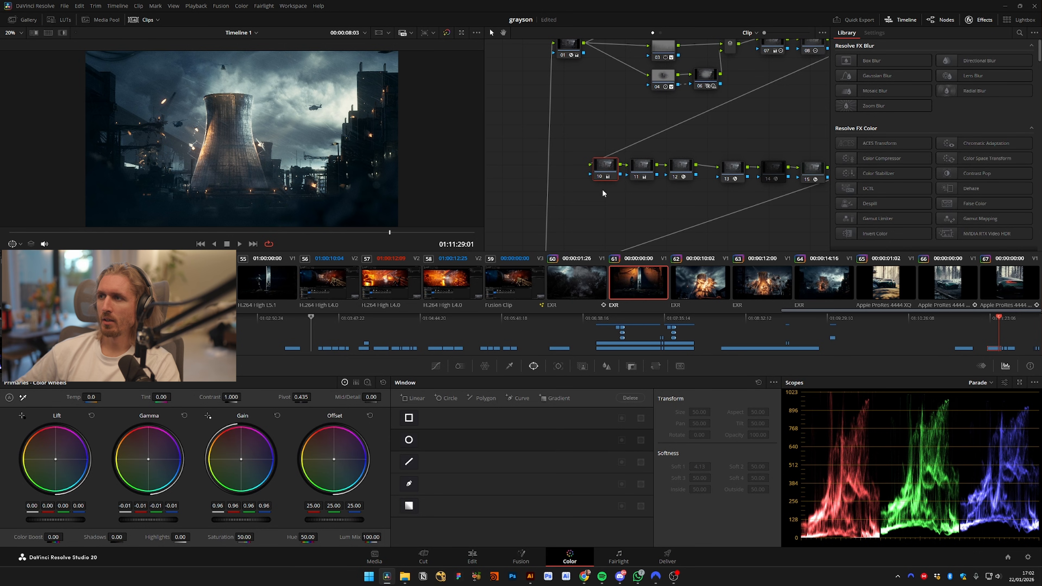
{"action": "key", "text": "shift+s"}
{"action": "mouse_move", "coordinate": [56, 519]}
{"action": "left_mouse_down"}
{"action": "mouse_move", "coordinate": [33, 520]}
{"action": "mouse_move", "coordinate": [70, 519]}
{"action": "mouse_move", "coordinate": [45, 519]}
{"action": "left_mouse_up"}
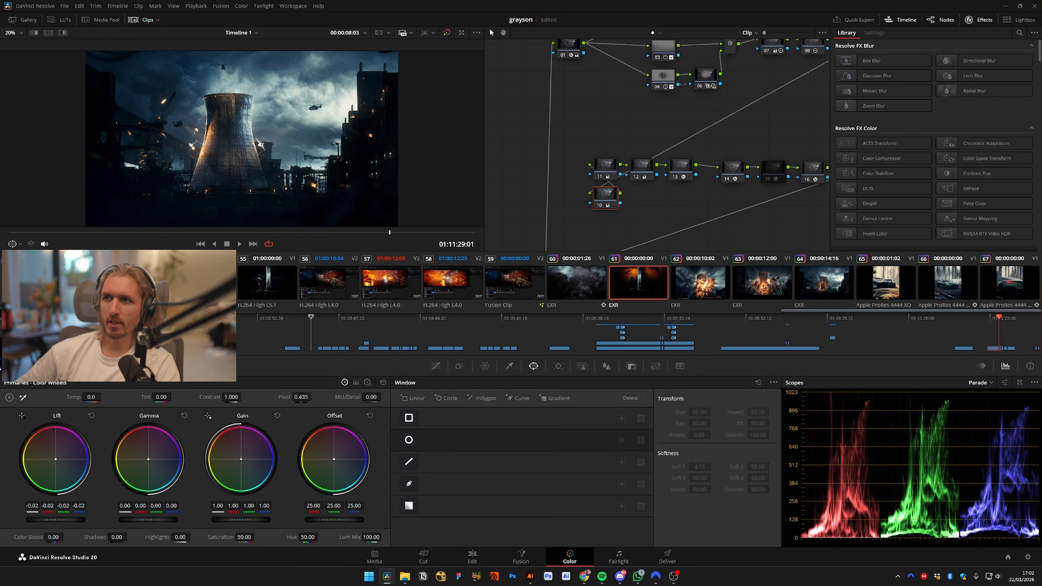
{"action": "key", "text": "ctrl+z"}
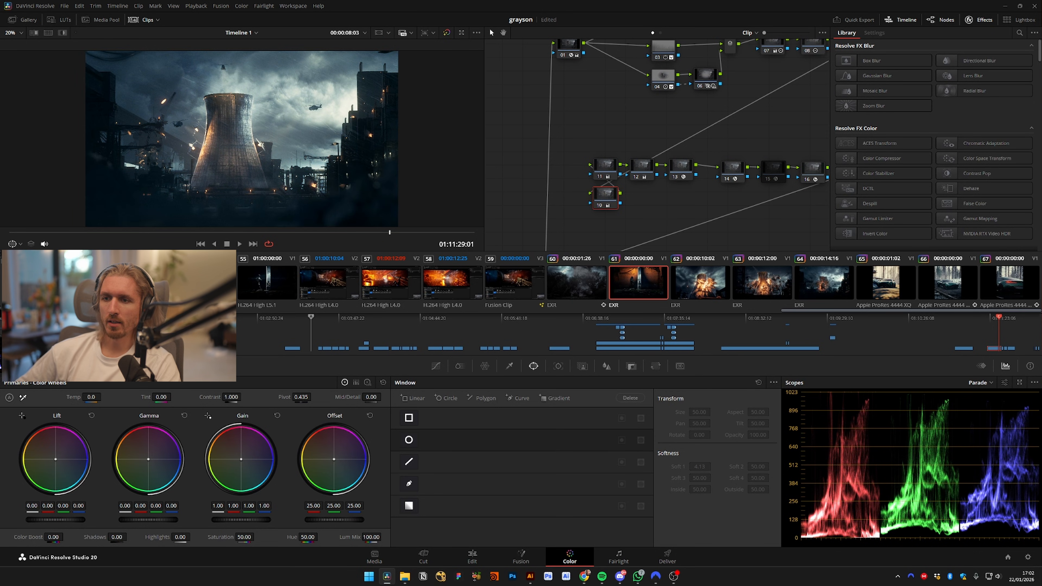
{"action": "left_click_drag", "start_coordinate": [148, 520], "coordinate": [144, 519]}
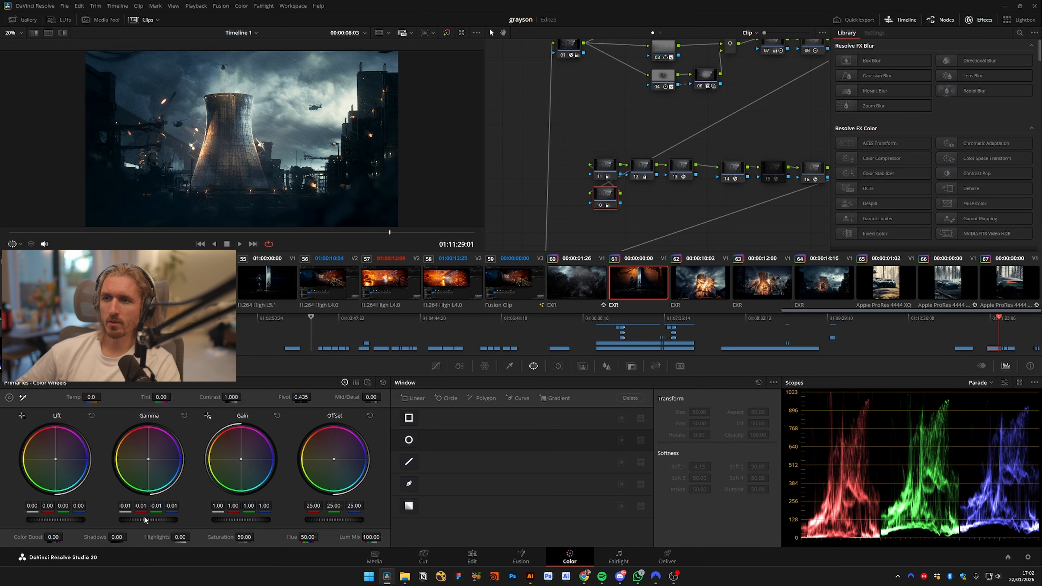
Set the new node's Log wheels to Shadow -0.02 and Midtone 0.04, checking the image at 01:11:28:24 and 01:11:27:15
{"action": "left_click", "coordinate": [367, 383]}
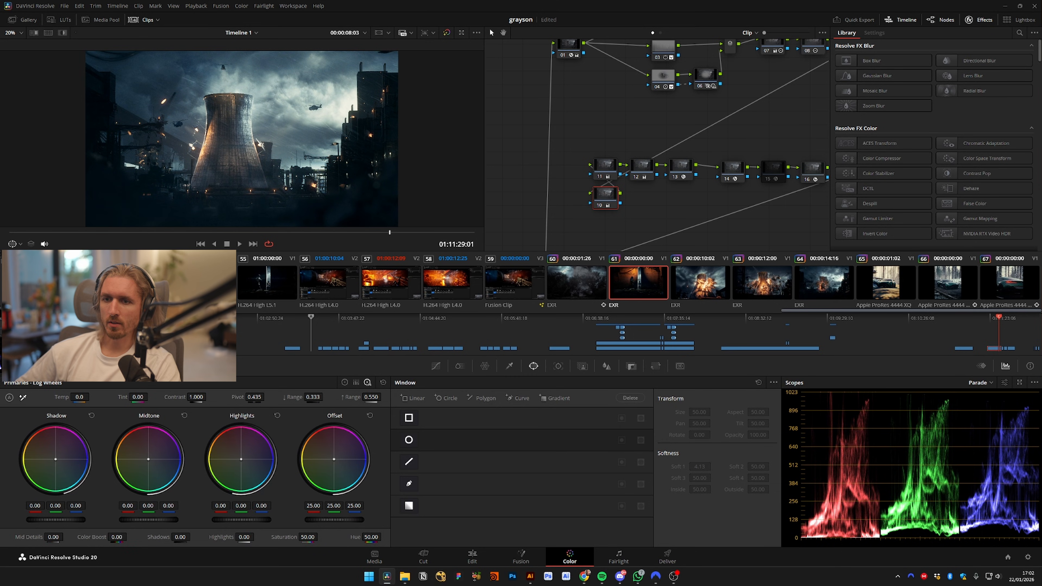
{"action": "left_click_drag", "start_coordinate": [55, 519], "coordinate": [41, 520]}
{"action": "left_click_drag", "start_coordinate": [170, 522], "coordinate": [180, 520]}
{"action": "left_click_drag", "start_coordinate": [225, 237], "coordinate": [380, 232]}
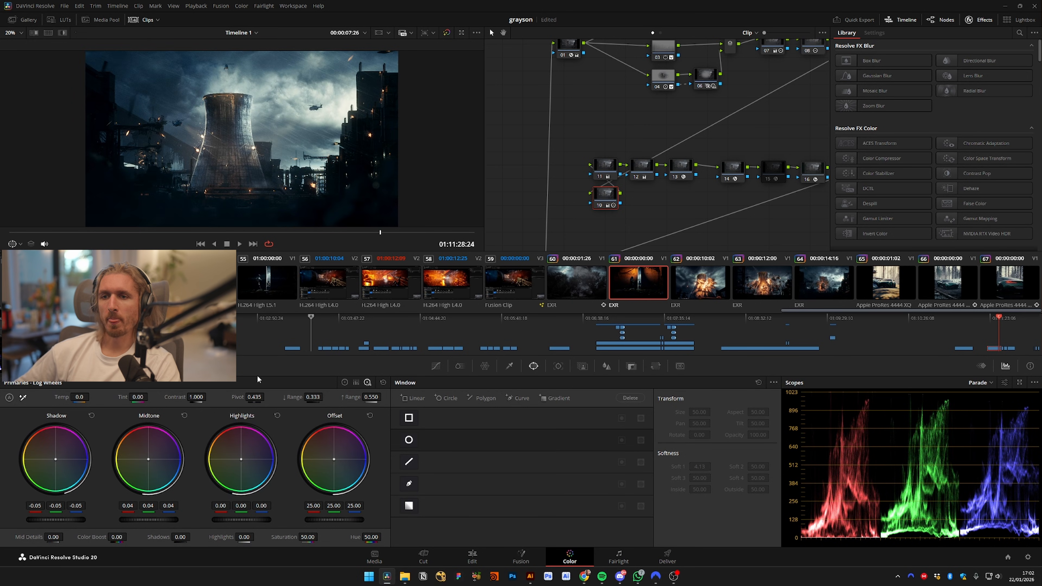
{"action": "left_click_drag", "start_coordinate": [64, 520], "coordinate": [75, 521]}
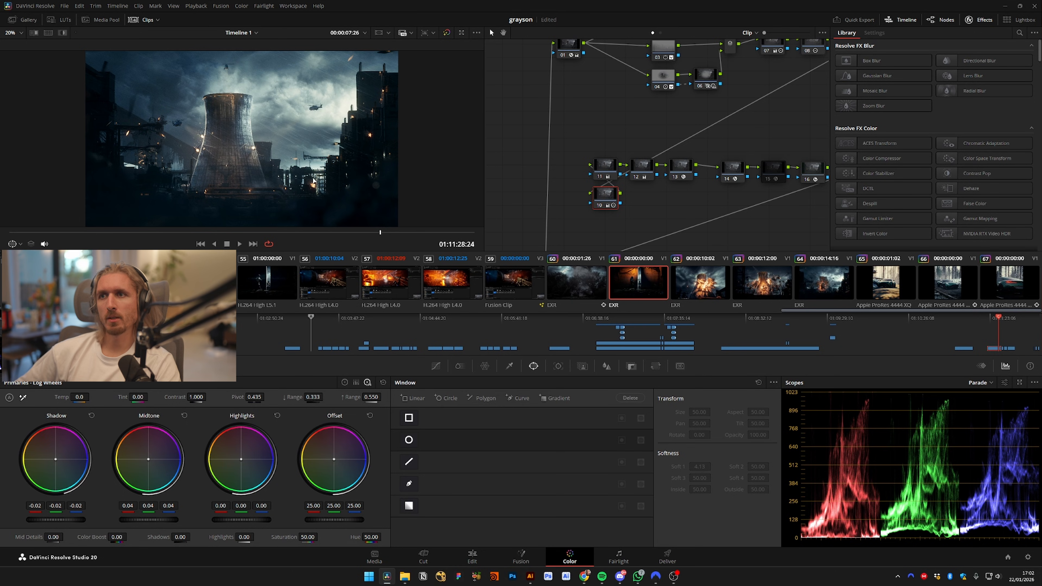
{"action": "left_click_drag", "start_coordinate": [330, 232], "coordinate": [318, 232]}
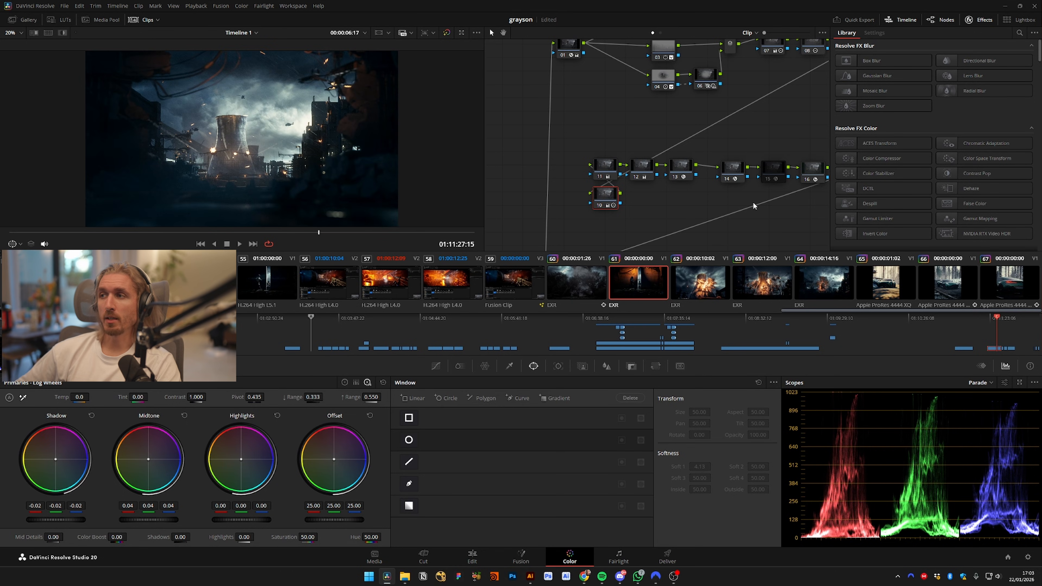
Line up the new node at the start of the second row, and compare the shot with all grades bypassed and enabled
{"action": "mouse_move", "coordinate": [611, 199]}
{"action": "left_mouse_down"}
{"action": "mouse_move", "coordinate": [561, 175]}
{"action": "mouse_move", "coordinate": [595, 205]}
{"action": "left_mouse_up"}
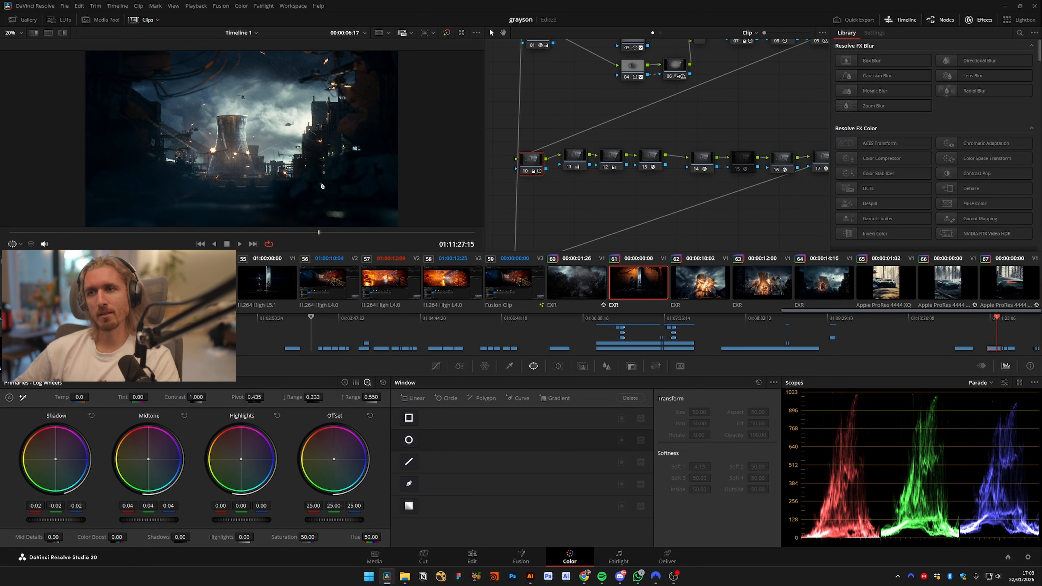
{"action": "key", "text": "shift+d"}
{"action": "key", "text": "shift+d"}
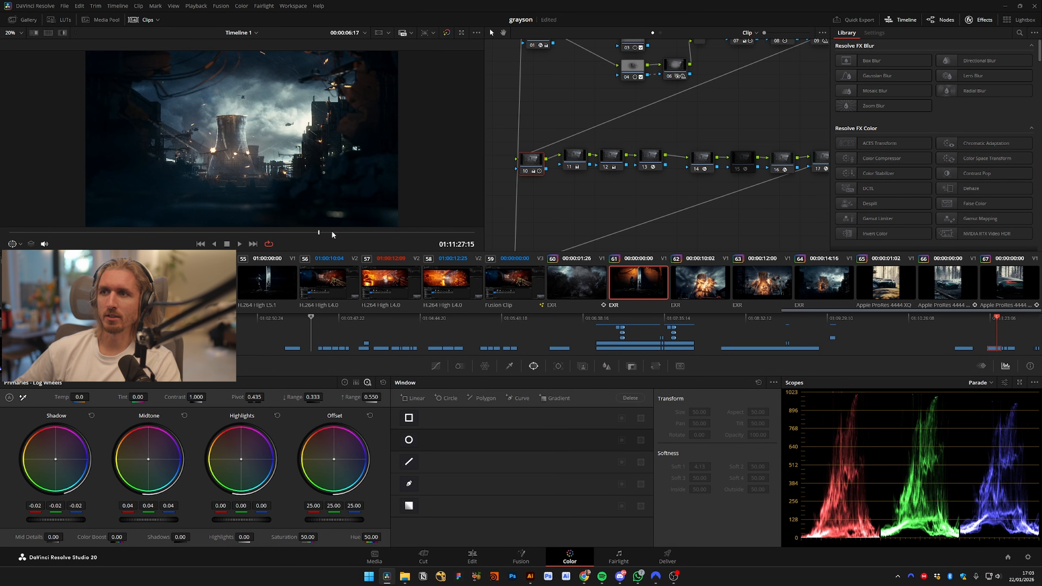
{"action": "left_click_drag", "start_coordinate": [376, 231], "coordinate": [453, 236]}
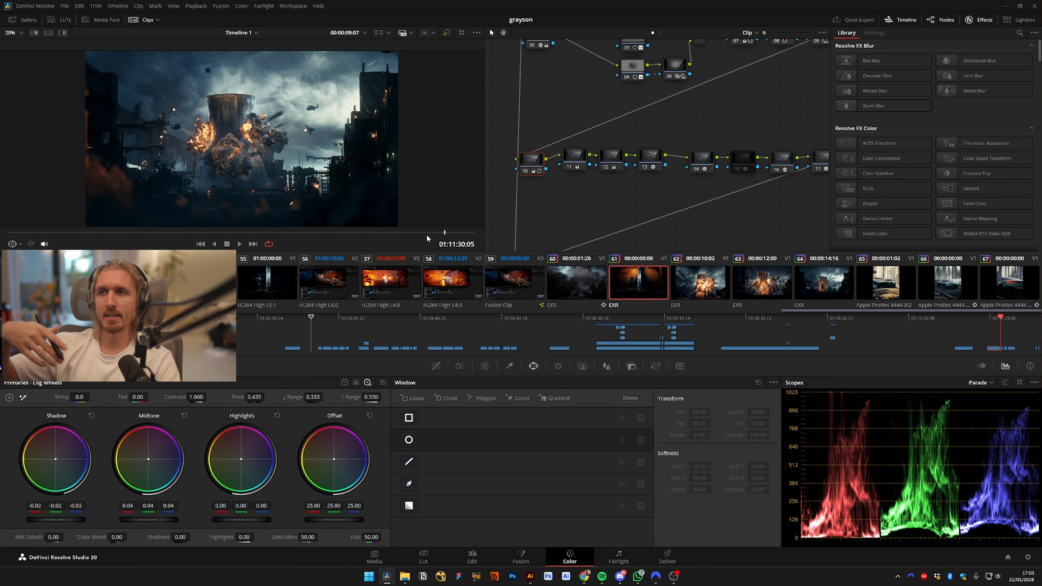
Look along the second row from node 11 and open node 16's MONO-LOOKS-v3.0 settings
{"action": "left_click", "coordinate": [581, 158]}
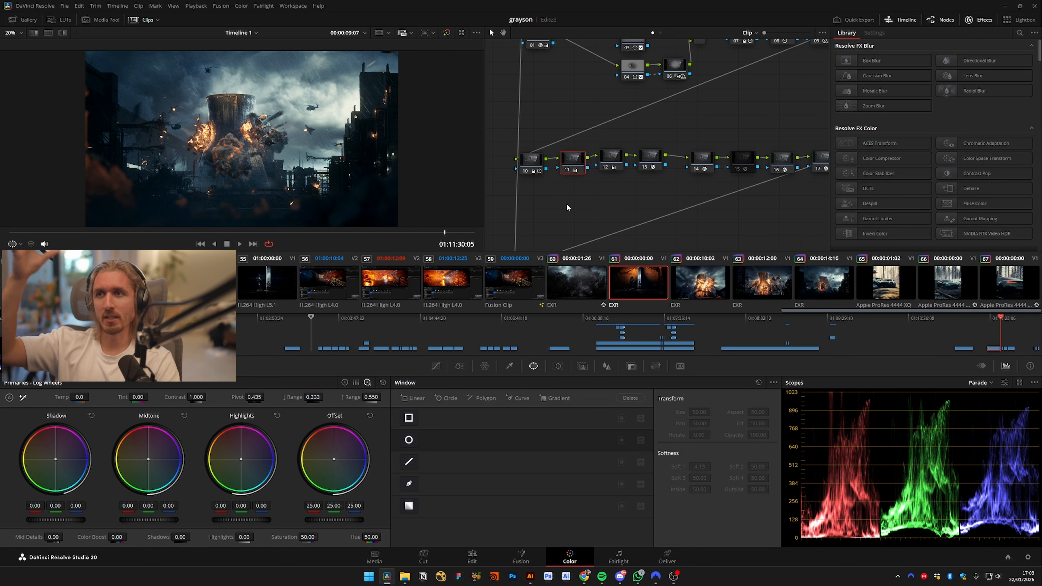
{"action": "left_click_drag", "start_coordinate": [682, 219], "coordinate": [619, 193]}
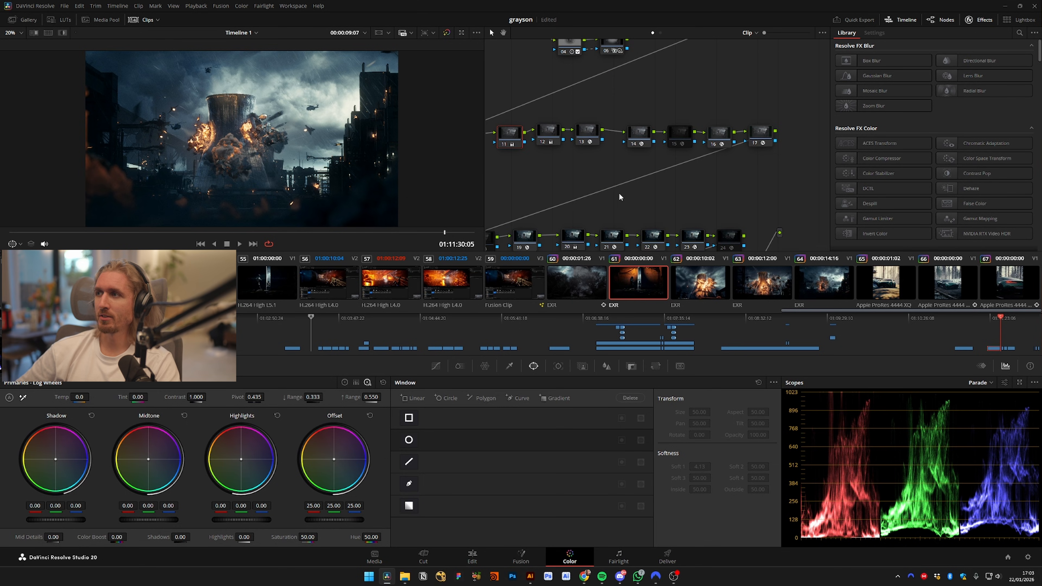
{"action": "left_click_drag", "start_coordinate": [707, 190], "coordinate": [720, 164]}
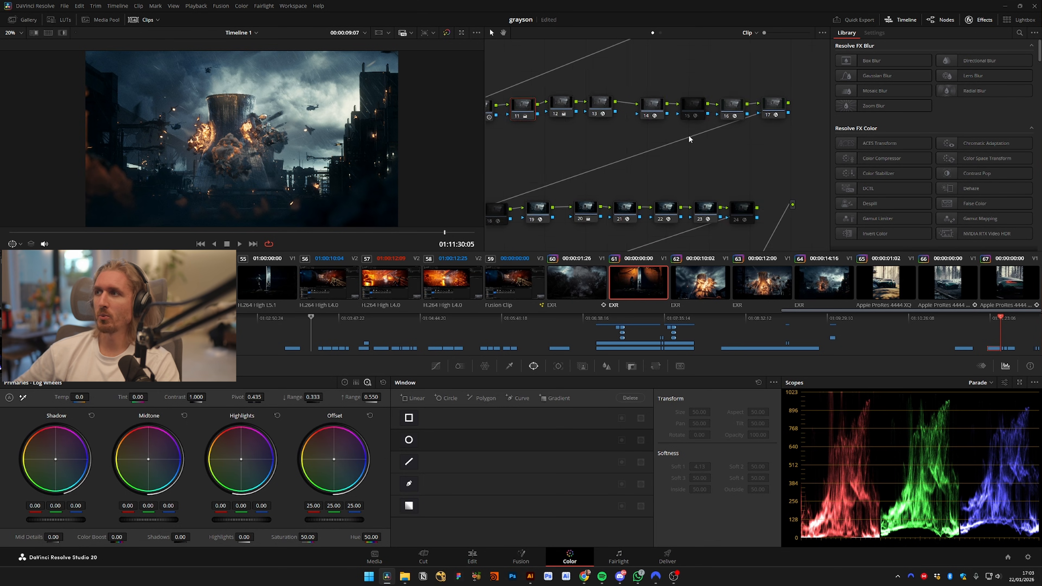
{"action": "left_click_drag", "start_coordinate": [689, 135], "coordinate": [730, 161]}
{"action": "left_click", "coordinate": [736, 92]}
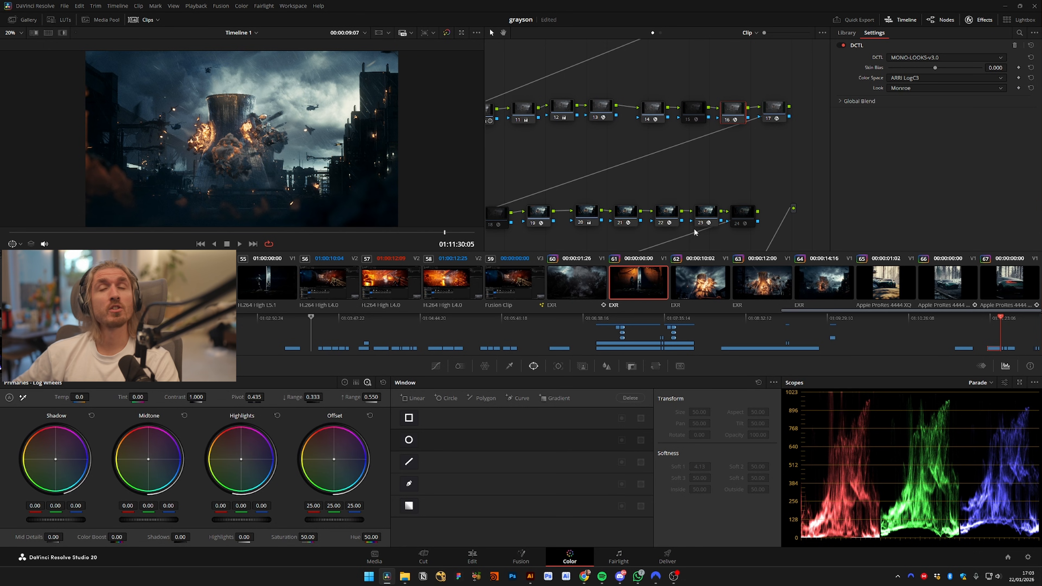
Toggle node 17's MONO-Brightness-v2.0 correction off and on to compare its effect
{"action": "left_click", "coordinate": [782, 108]}
{"action": "key", "text": "ctrl+d"}
{"action": "key", "text": "ctrl+d"}
{"action": "key", "text": "ctrl+d"}
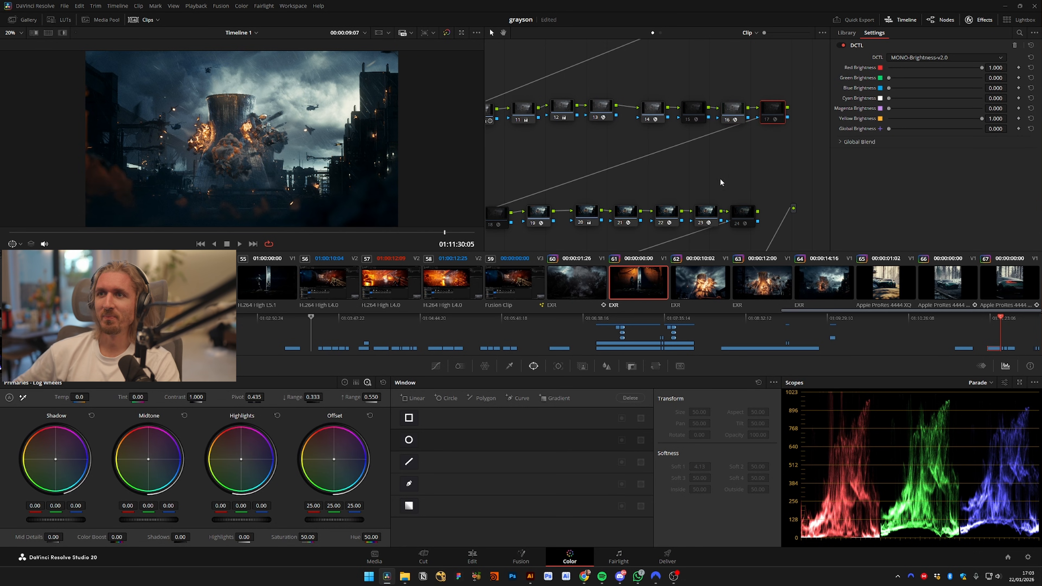
{"action": "key", "text": "ctrl+d"}
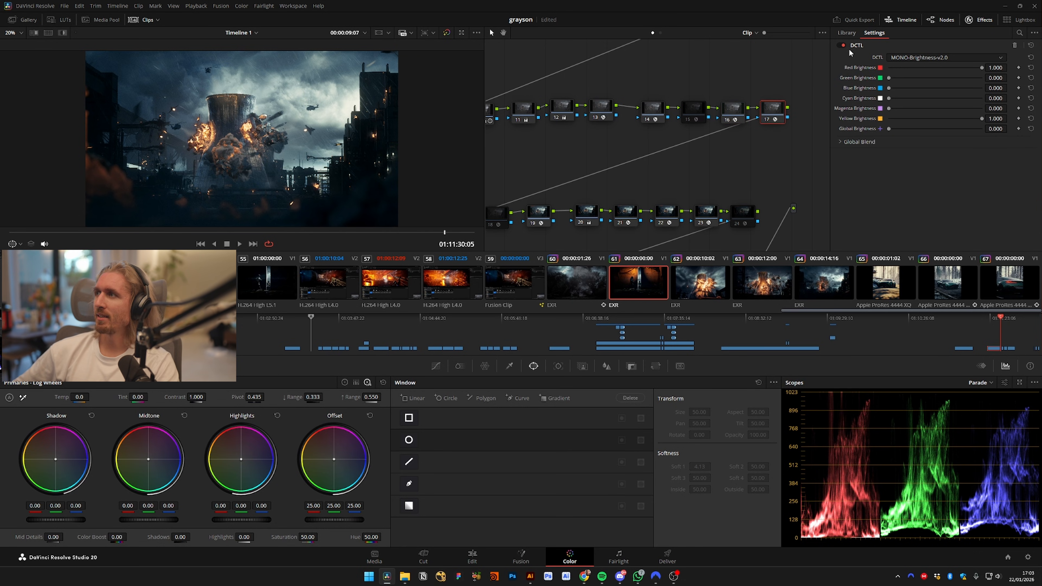
Examine the fire's brightness at 01:11:29:05 and close up on the explosion at 01:11:30:05
{"action": "left_click", "coordinate": [255, 232]}
{"action": "left_click_drag", "start_coordinate": [254, 233], "coordinate": [397, 232]}
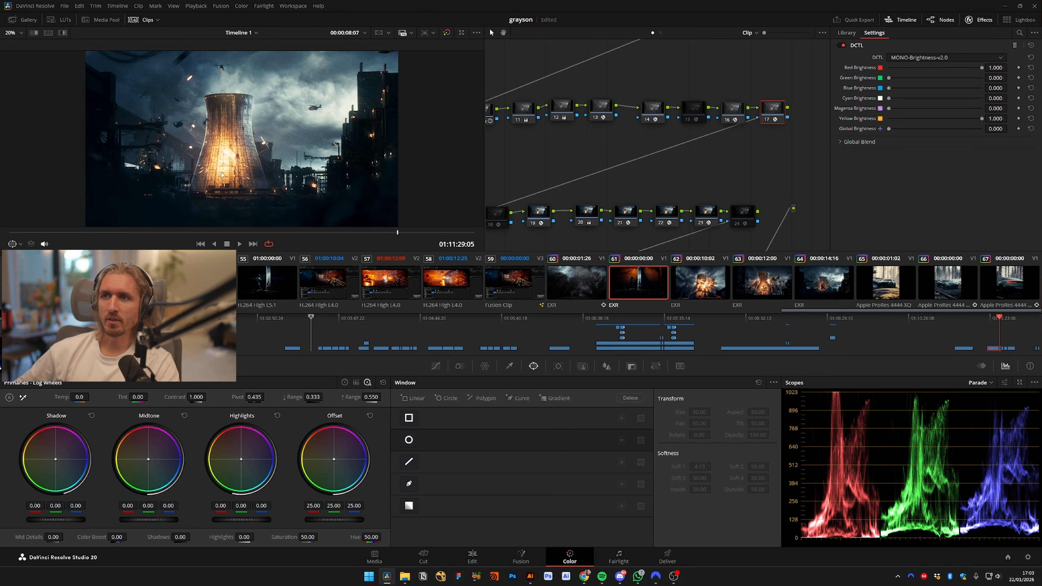
{"action": "scroll", "coordinate": [265, 162], "scroll_direction": "up", "scroll_amount": 3}
{"action": "scroll", "coordinate": [240, 175], "scroll_direction": "down", "scroll_amount": 3}
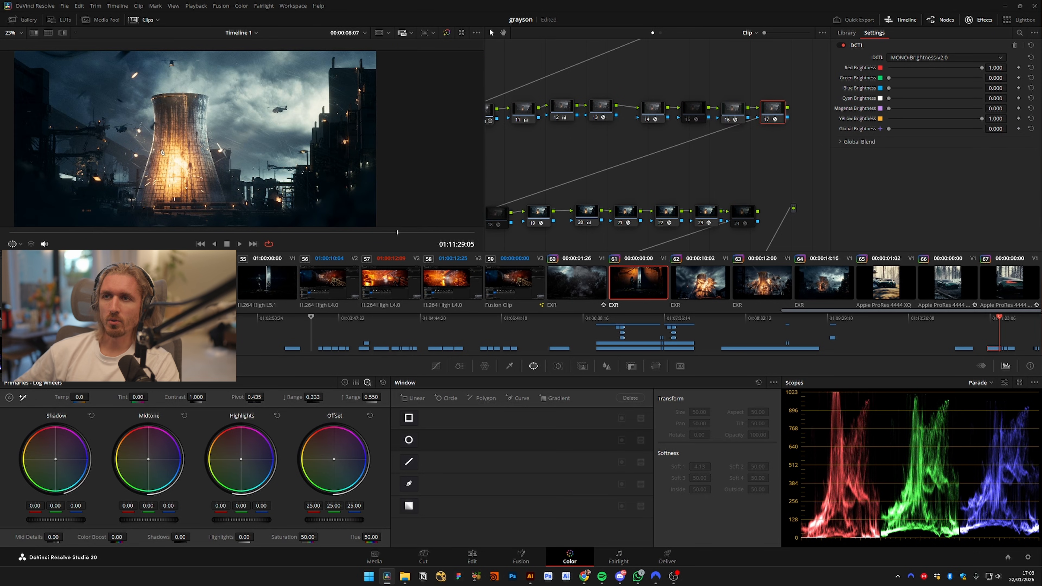
{"action": "left_click_drag", "start_coordinate": [389, 234], "coordinate": [444, 232]}
{"action": "scroll", "coordinate": [353, 171], "scroll_direction": "up", "scroll_amount": 3}
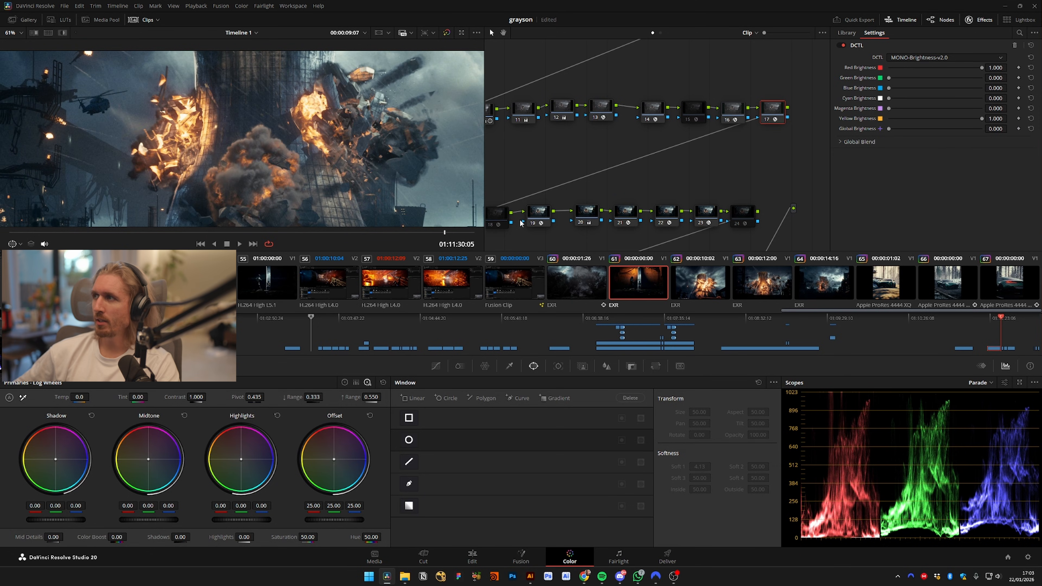
Add a serial node after node 17 and apply a DCTL effect to it with MONO-HUE-T-v3.0
{"action": "key", "text": "alt+s"}
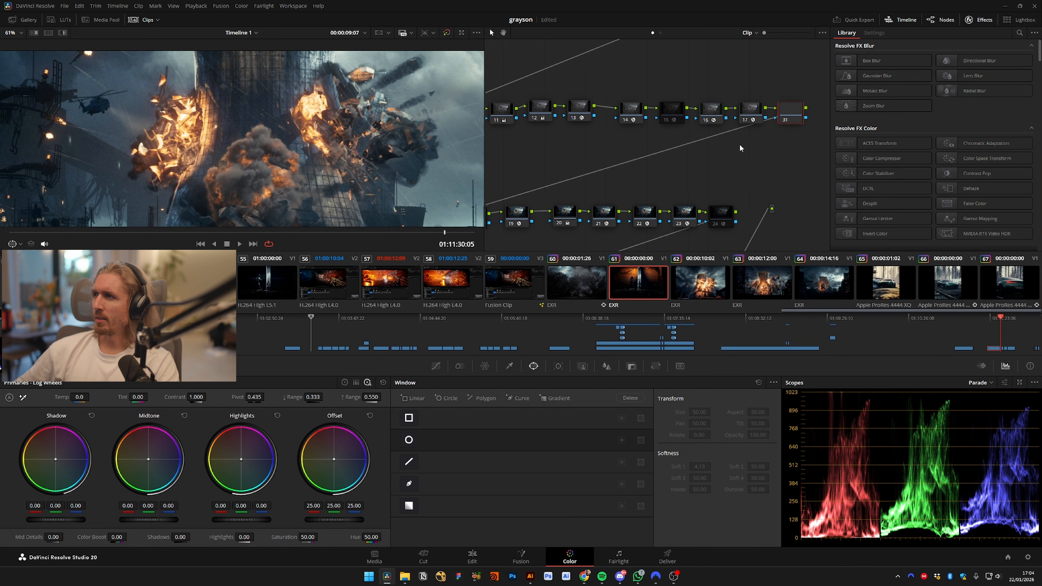
{"action": "left_click", "coordinate": [1018, 33]}
{"action": "type", "text": "dc"}
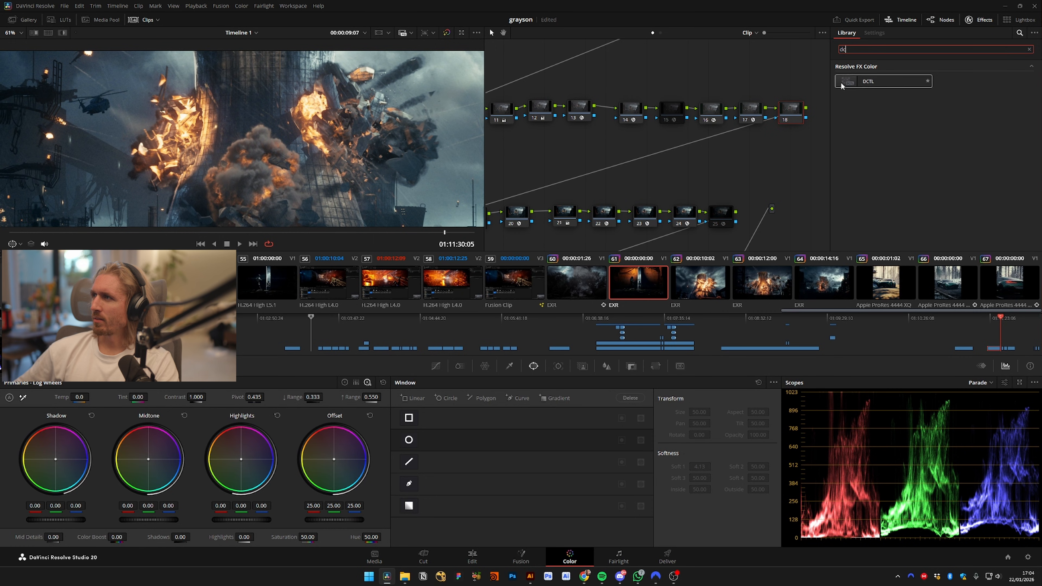
{"action": "double_click", "coordinate": [924, 77]}
{"action": "left_click", "coordinate": [924, 77]}
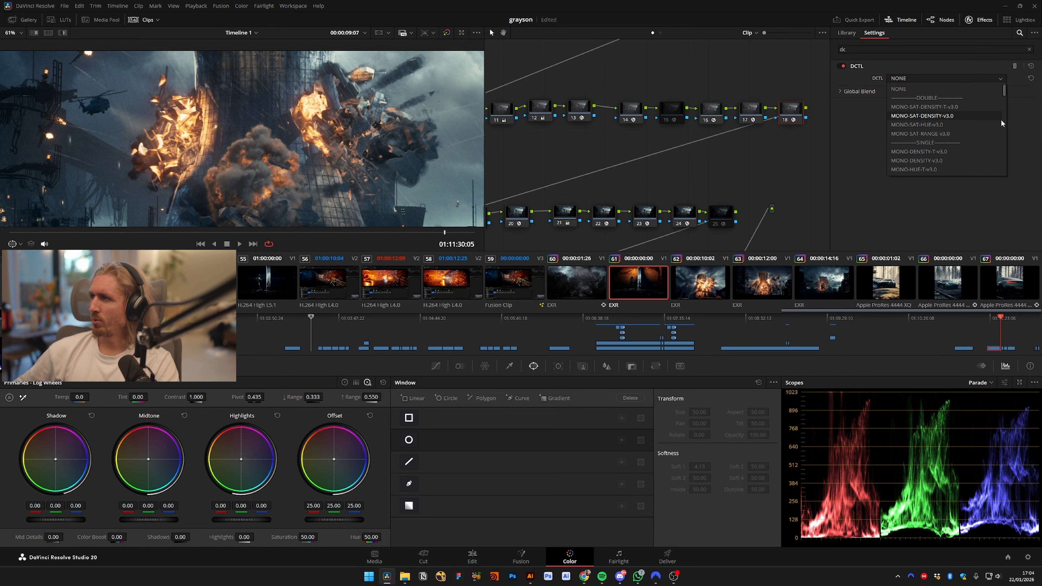
{"action": "left_click", "coordinate": [949, 150]}
Shift the flame colours in node 18 with Red Hue 0.031 and Yellow Hue 0.555, checking them at 01:11:29:29
{"action": "mouse_move", "coordinate": [942, 88]}
{"action": "left_mouse_down"}
{"action": "mouse_move", "coordinate": [953, 86]}
{"action": "mouse_move", "coordinate": [932, 88]}
{"action": "left_mouse_up"}
{"action": "mouse_move", "coordinate": [447, 233]}
{"action": "left_mouse_down"}
{"action": "mouse_move", "coordinate": [416, 232]}
{"action": "mouse_move", "coordinate": [435, 232]}
{"action": "left_mouse_up"}
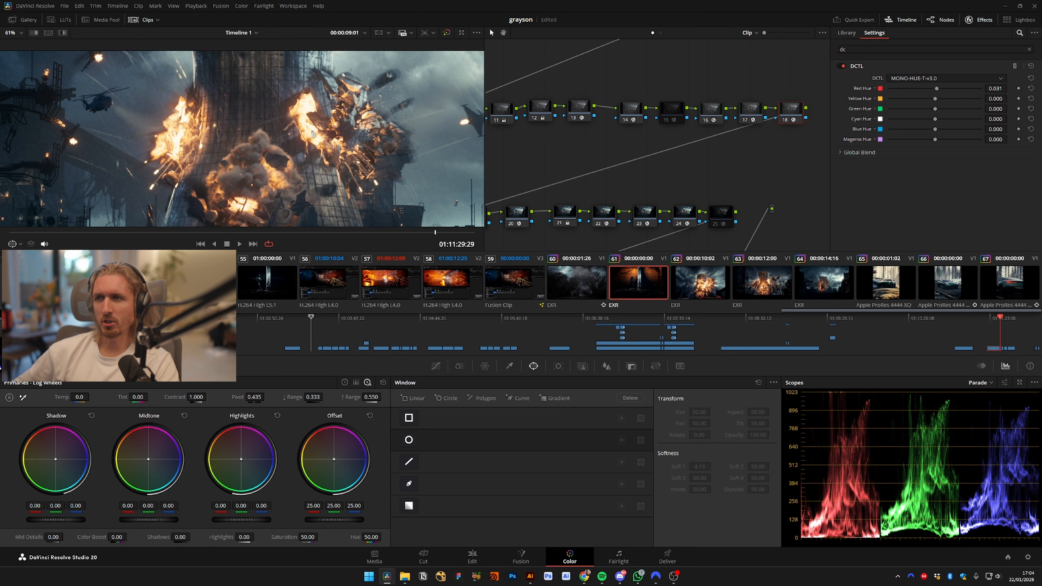
{"action": "scroll", "coordinate": [332, 120], "scroll_direction": "up", "scroll_amount": 4}
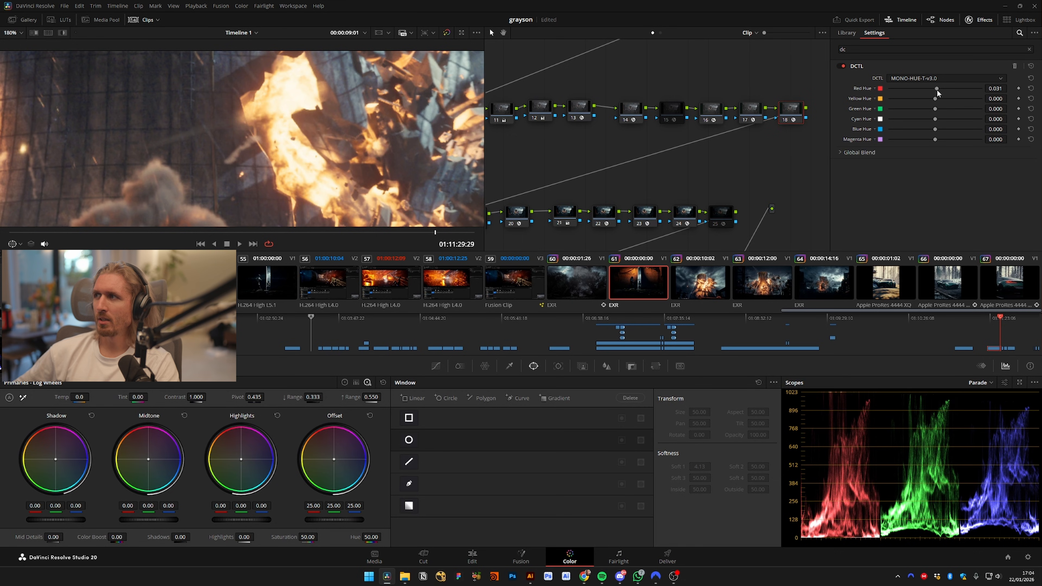
{"action": "left_click_drag", "start_coordinate": [937, 89], "coordinate": [964, 101]}
{"action": "scroll", "coordinate": [350, 152], "scroll_direction": "down", "scroll_amount": 6}
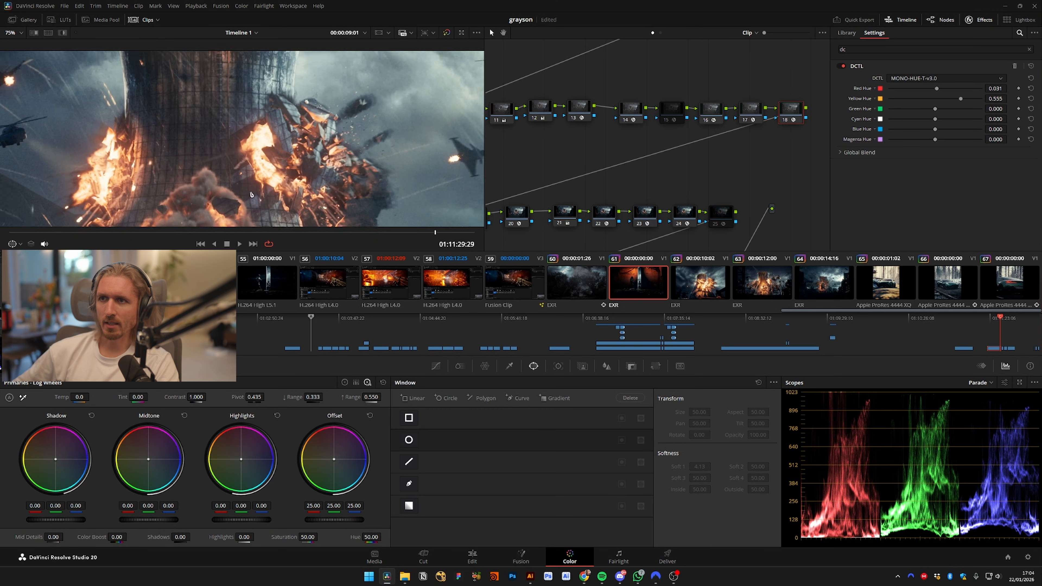
Inspect the flames closely and adjust node 17's Red Brightness to 1.000 and Yellow Brightness to 0.999
{"action": "scroll", "coordinate": [350, 152], "scroll_direction": "up", "scroll_amount": 3}
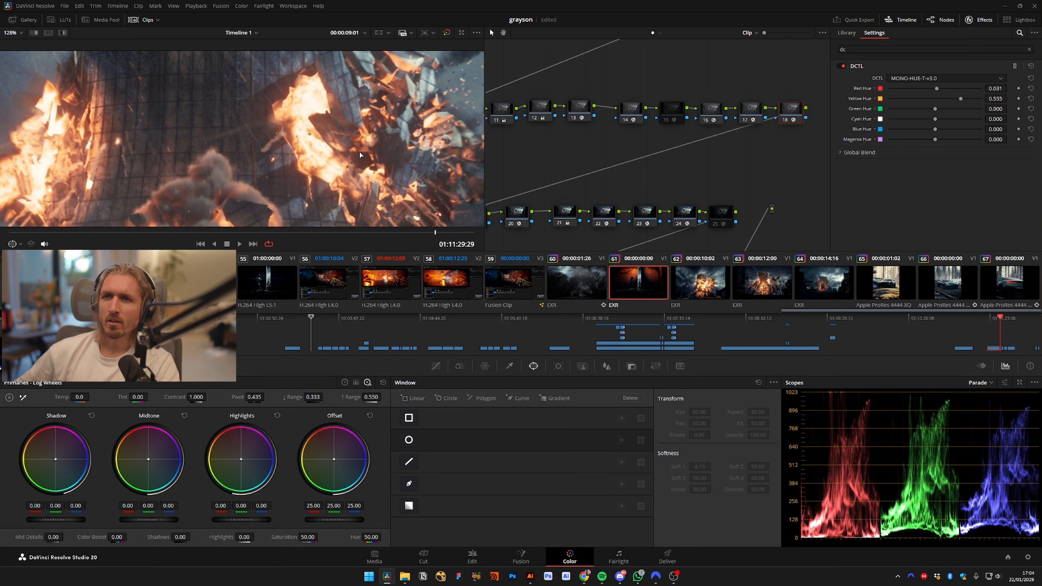
{"action": "scroll", "coordinate": [355, 156], "scroll_direction": "up", "scroll_amount": 4}
{"action": "left_click_drag", "start_coordinate": [341, 147], "coordinate": [322, 175]}
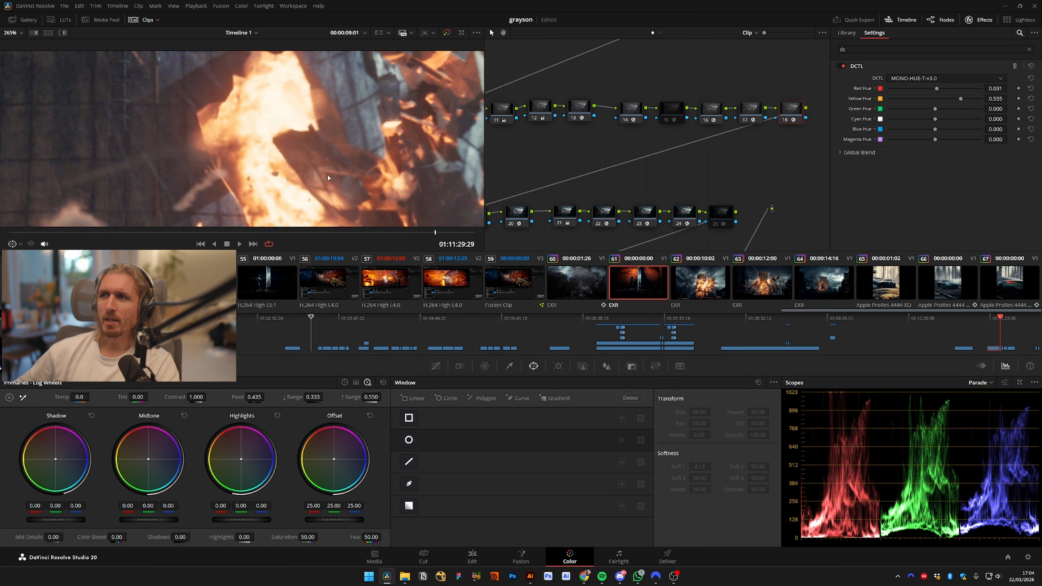
{"action": "left_click", "coordinate": [748, 120]}
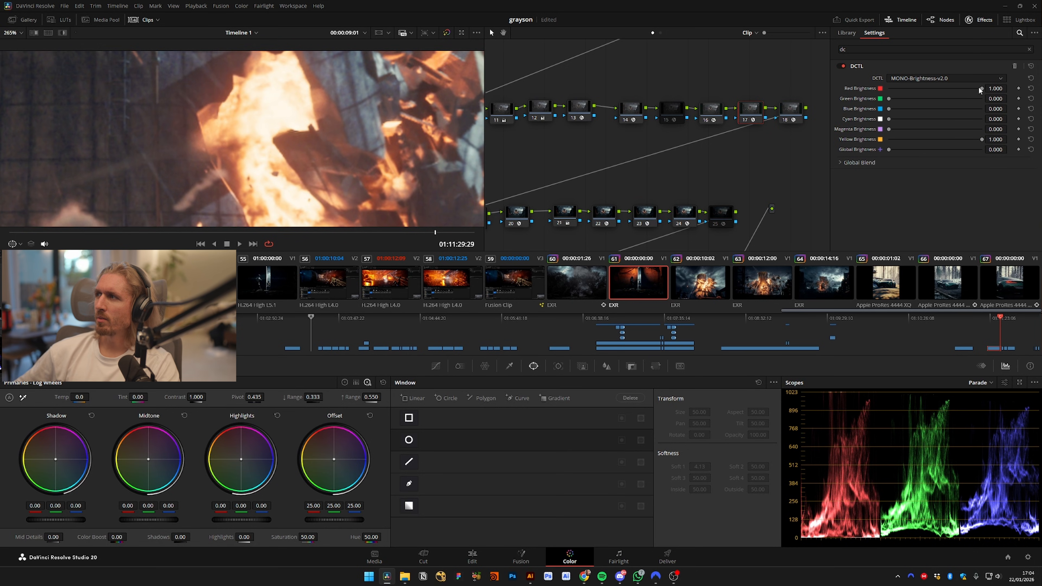
{"action": "left_click_drag", "start_coordinate": [979, 89], "coordinate": [1018, 98]}
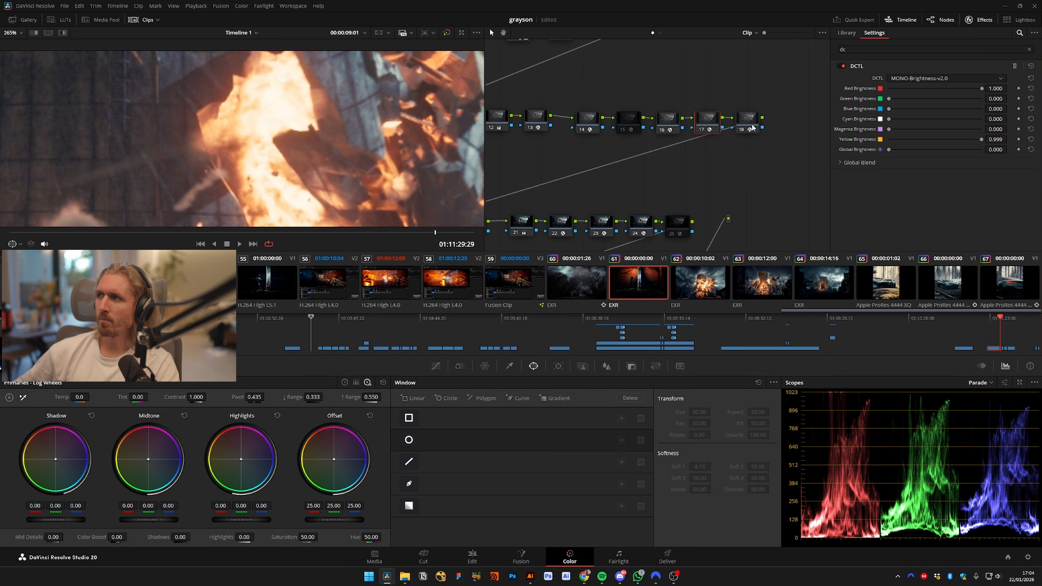
Add a serial node after node 18 and apply a DCTL effect to it with MONO-SAT-RANGE-v3.0
{"action": "left_click", "coordinate": [745, 119]}
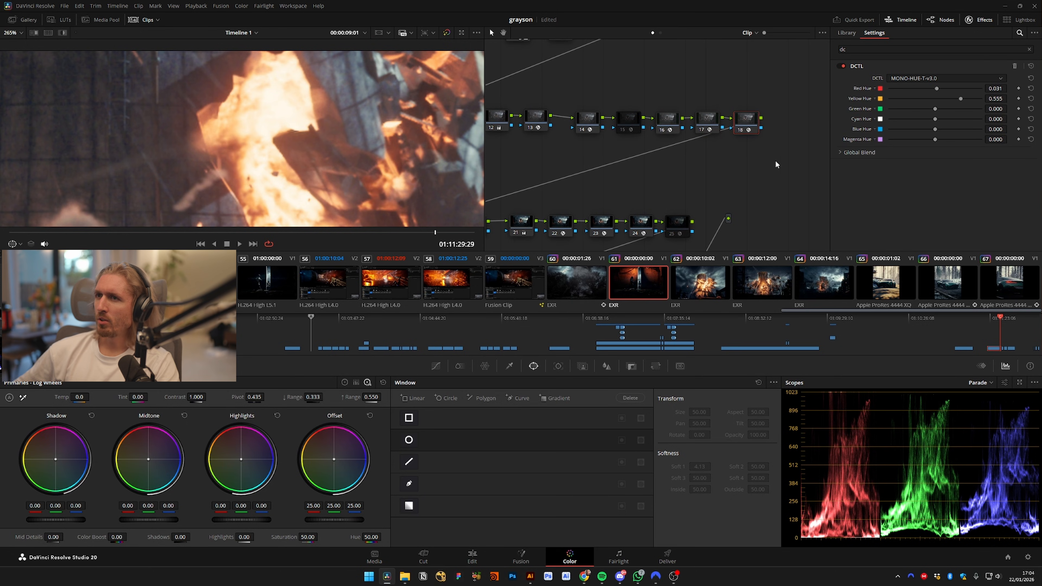
{"action": "key", "text": "alt+s"}
{"action": "left_click_drag", "start_coordinate": [846, 81], "coordinate": [785, 122]}
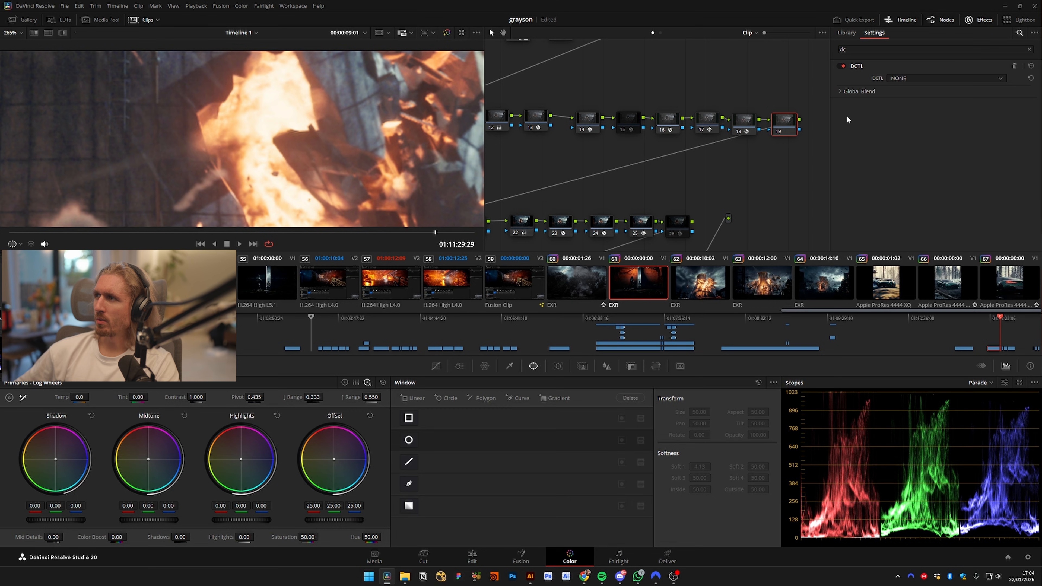
{"action": "left_click", "coordinate": [944, 77]}
{"action": "left_click", "coordinate": [935, 136]}
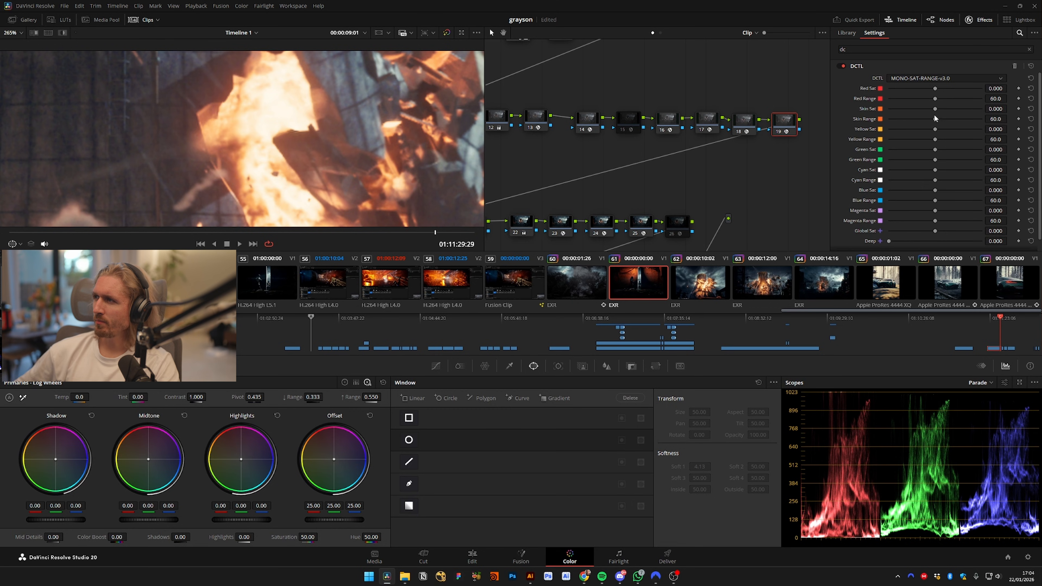
Tune the flame saturation in node 19 with Red Sat 0.144, Red Range 35.0, Yellow Sat 0.345 and Yellow Range 44.5
{"action": "mouse_move", "coordinate": [935, 99]}
{"action": "left_mouse_down"}
{"action": "mouse_move", "coordinate": [961, 99]}
{"action": "mouse_move", "coordinate": [942, 88]}
{"action": "left_mouse_up"}
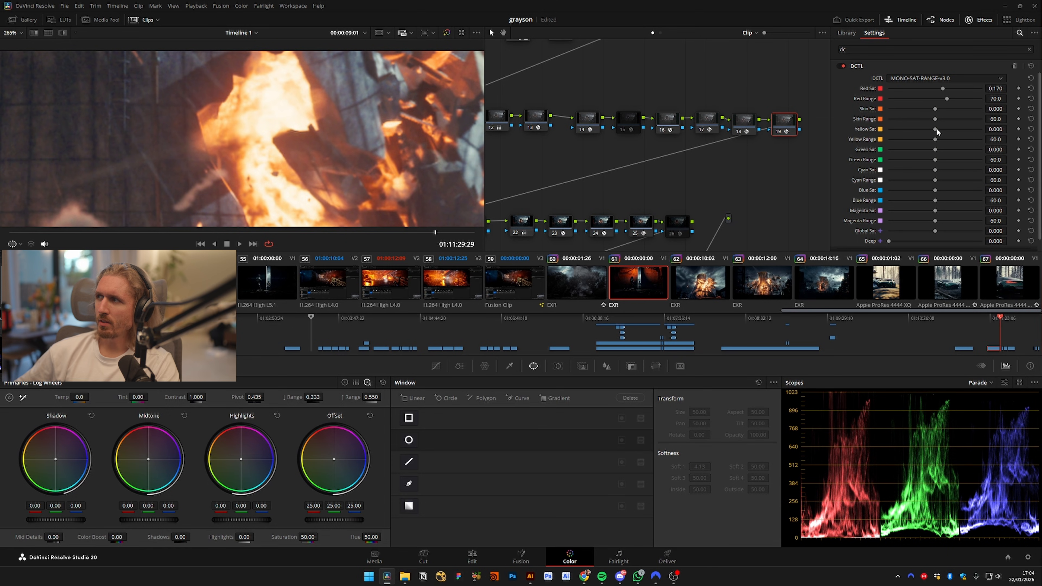
{"action": "left_click_drag", "start_coordinate": [935, 129], "coordinate": [908, 129]}
{"action": "left_click_drag", "start_coordinate": [924, 100], "coordinate": [942, 89]}
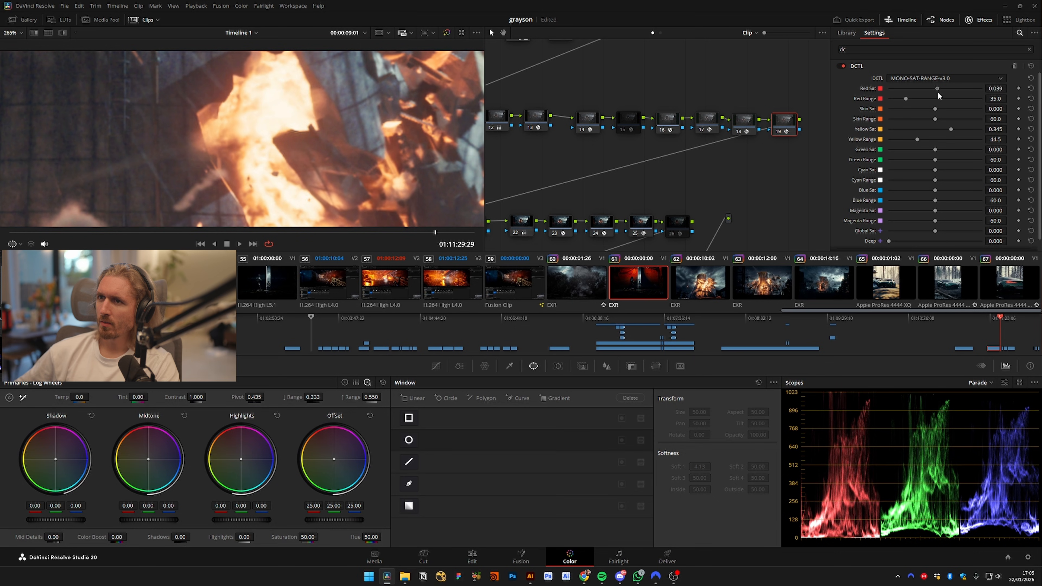
{"action": "scroll", "coordinate": [324, 153], "scroll_direction": "down", "scroll_amount": 10}
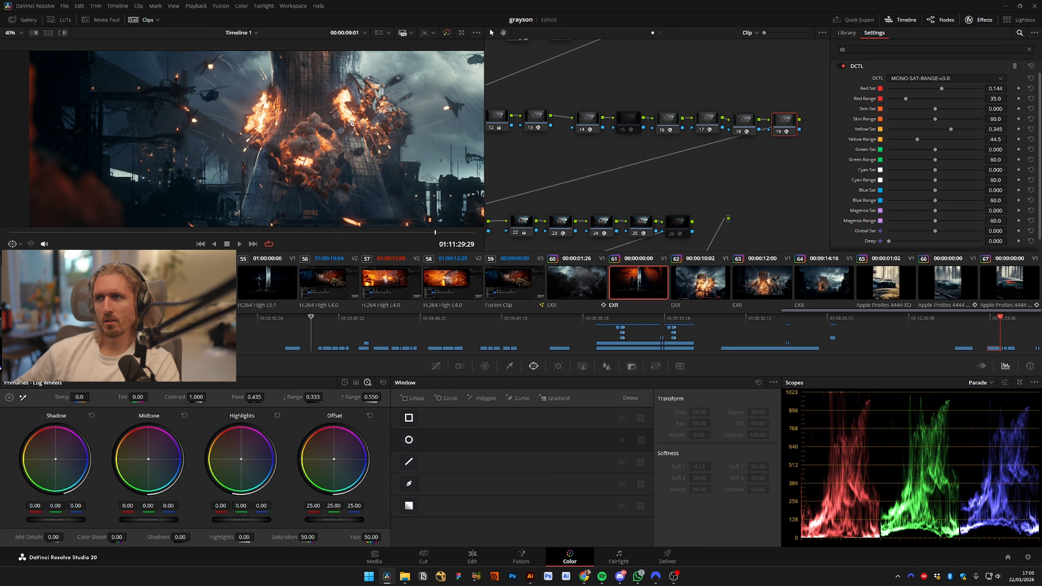
{"action": "scroll", "coordinate": [341, 146], "scroll_direction": "up", "scroll_amount": 3}
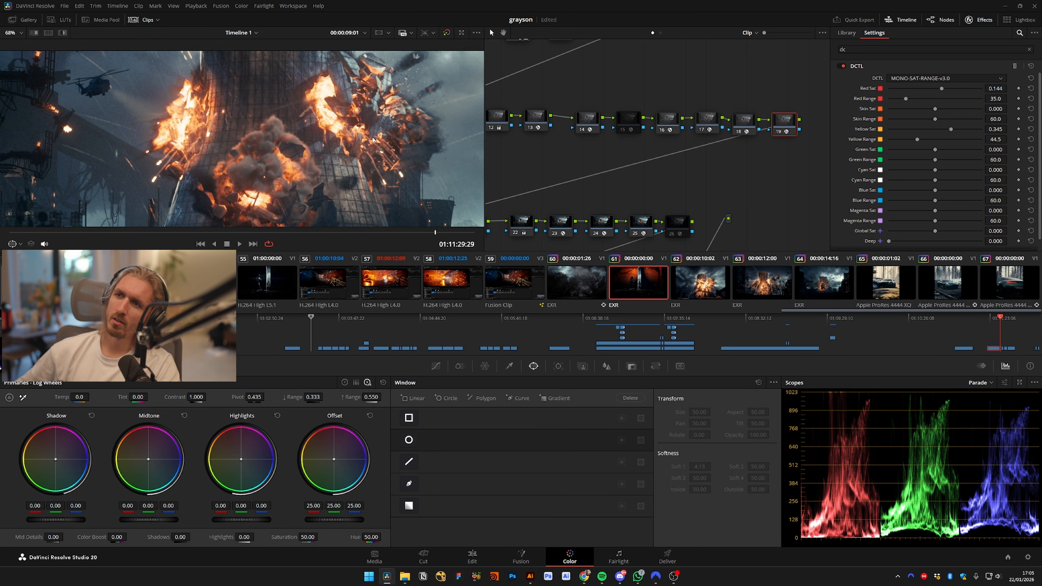
Compare the explosion with node 19 off and on, play the shot onward, and inspect the flames closely at 01:11:29:14
{"action": "key", "text": "ctrl+d"}
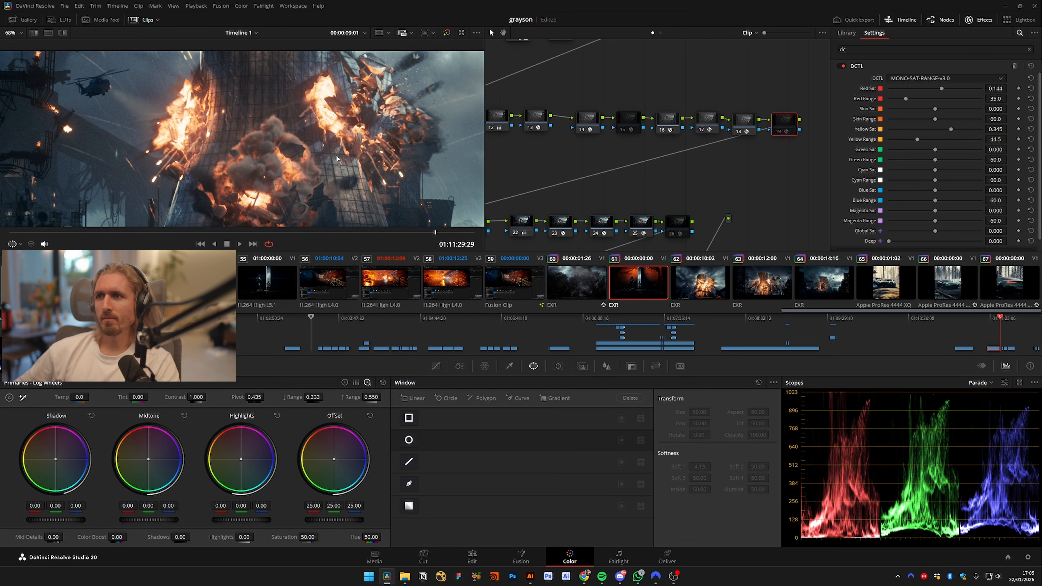
{"action": "key", "text": "ctrl+d"}
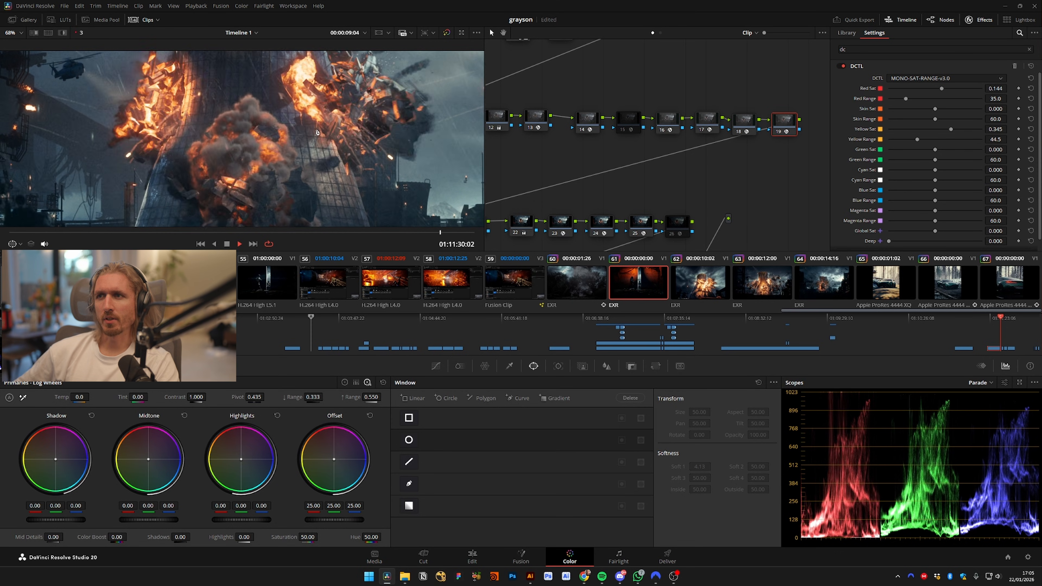
{"action": "key", "text": "space"}
{"action": "scroll", "coordinate": [289, 177], "scroll_direction": "down", "scroll_amount": 3}
{"action": "scroll", "coordinate": [289, 177], "scroll_direction": "down", "scroll_amount": 1}
{"action": "left_click_drag", "start_coordinate": [289, 176], "coordinate": [286, 155]}
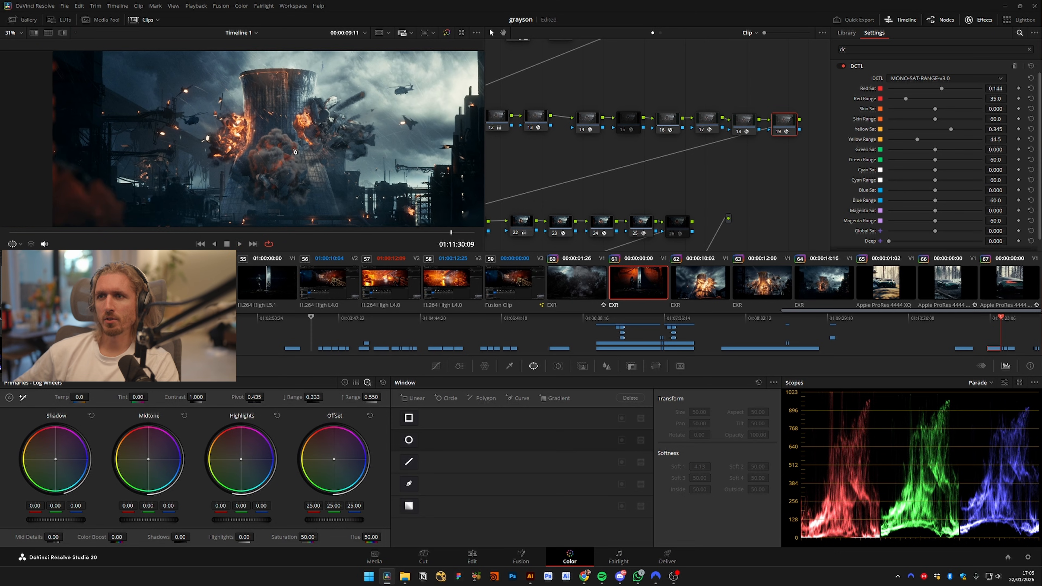
{"action": "left_click_drag", "start_coordinate": [450, 233], "coordinate": [411, 231]}
{"action": "scroll", "coordinate": [340, 161], "scroll_direction": "up", "scroll_amount": 5}
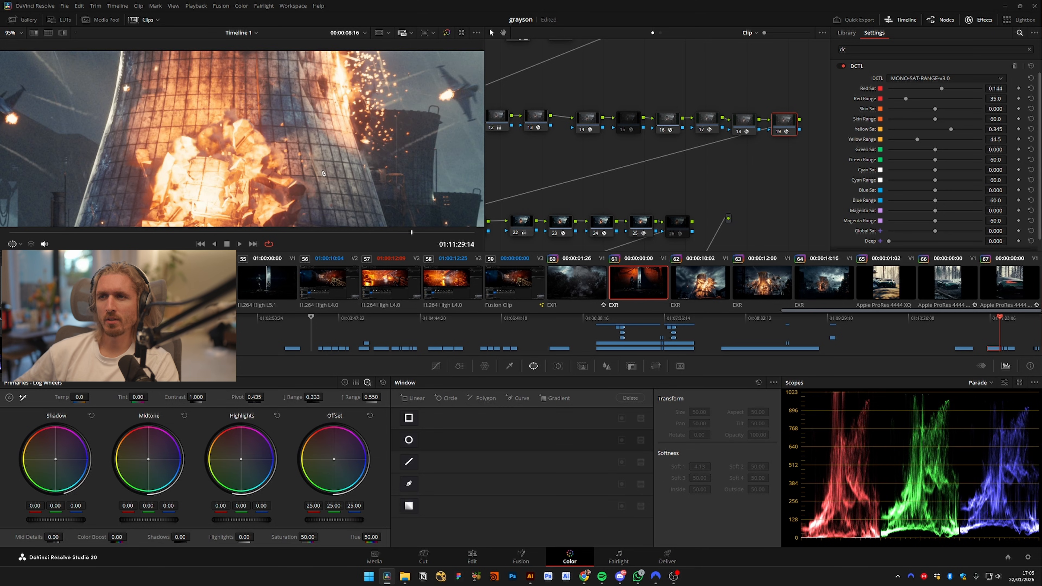
{"action": "scroll", "coordinate": [222, 206], "scroll_direction": "up", "scroll_amount": 4}
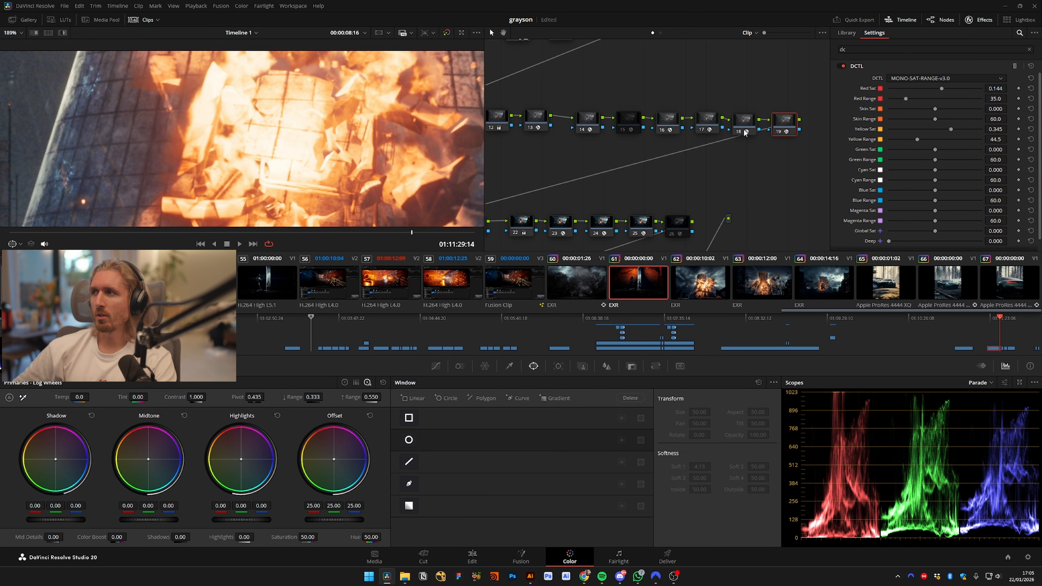
Add a serial node after node 19
{"action": "mouse_move", "coordinate": [726, 176]}
{"action": "left_mouse_down"}
{"action": "mouse_move", "coordinate": [730, 144]}
{"action": "mouse_move", "coordinate": [708, 123]}
{"action": "mouse_move", "coordinate": [726, 177]}
{"action": "left_mouse_up"}
{"action": "key", "text": "alt+s"}
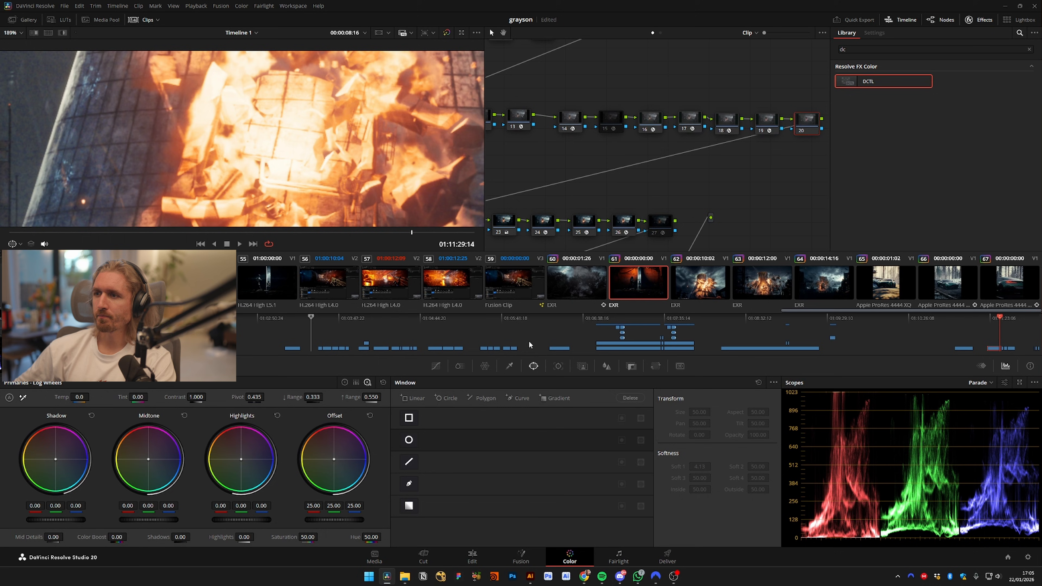
Try to shift the orange flame colours in node 20 with a Chroma Warp stroke sampled from the fire
{"action": "left_click", "coordinate": [480, 367]}
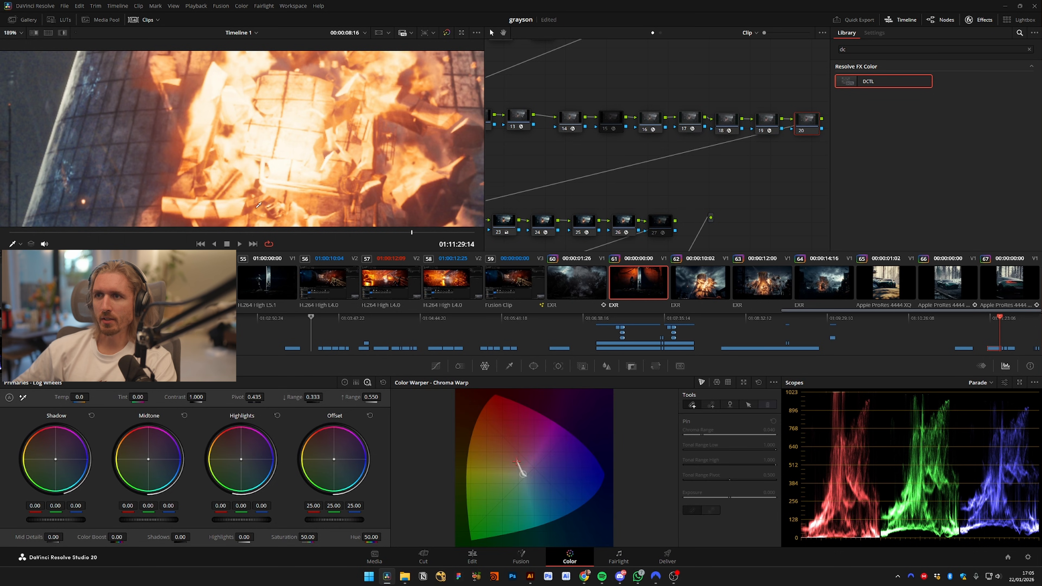
{"action": "left_click_drag", "start_coordinate": [256, 208], "coordinate": [268, 178]}
{"action": "left_click", "coordinate": [261, 181]}
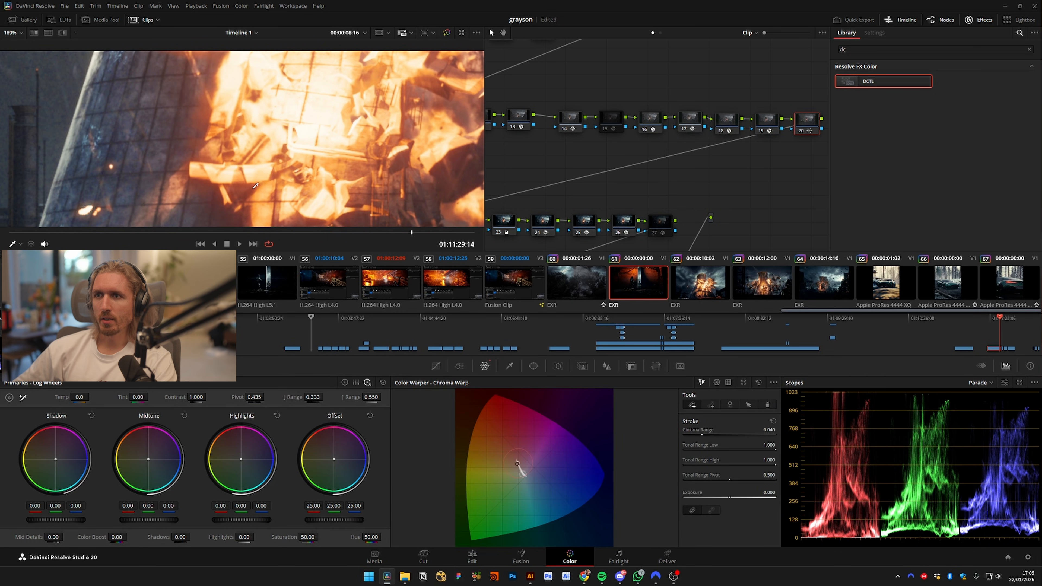
{"action": "mouse_move", "coordinate": [256, 185]}
{"action": "left_mouse_down"}
{"action": "mouse_move", "coordinate": [275, 179]}
{"action": "mouse_move", "coordinate": [266, 184]}
{"action": "left_mouse_up"}
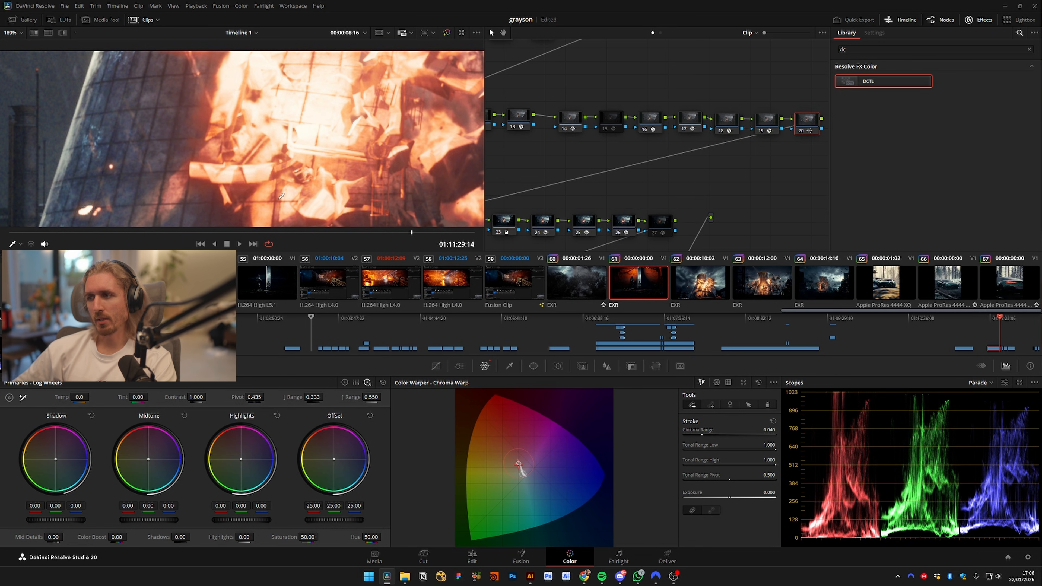
{"action": "mouse_move", "coordinate": [520, 464]}
{"action": "left_mouse_down"}
{"action": "mouse_move", "coordinate": [503, 435]}
{"action": "mouse_move", "coordinate": [484, 446]}
{"action": "mouse_move", "coordinate": [517, 459]}
{"action": "left_mouse_up"}
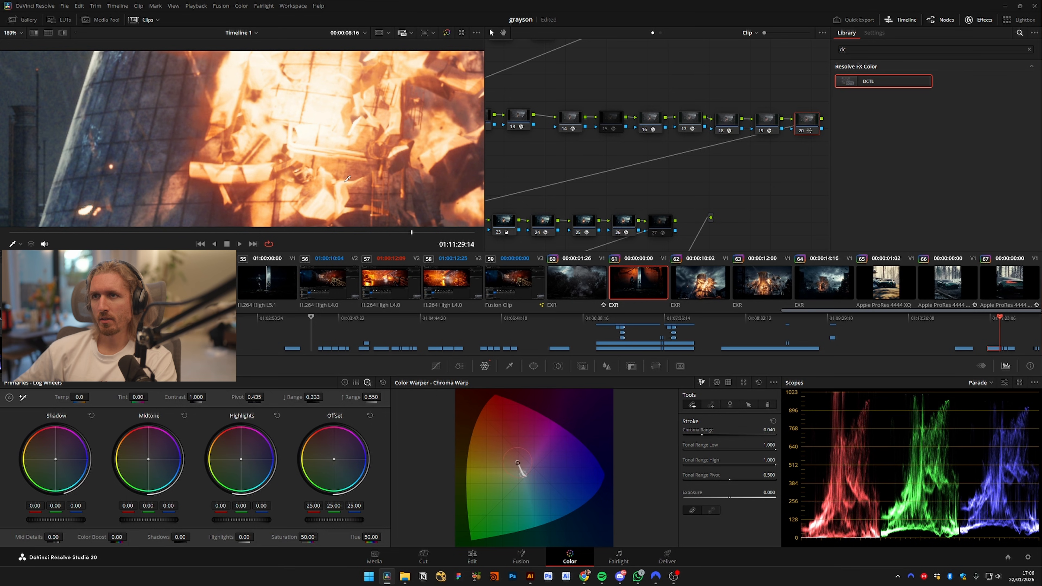
Compare the fire with node 20 off and on, and reset the node's Color Warper
{"action": "key", "text": "ctrl+d"}
{"action": "scroll", "coordinate": [356, 191], "scroll_direction": "down", "scroll_amount": 3}
{"action": "key", "text": "ctrl+d"}
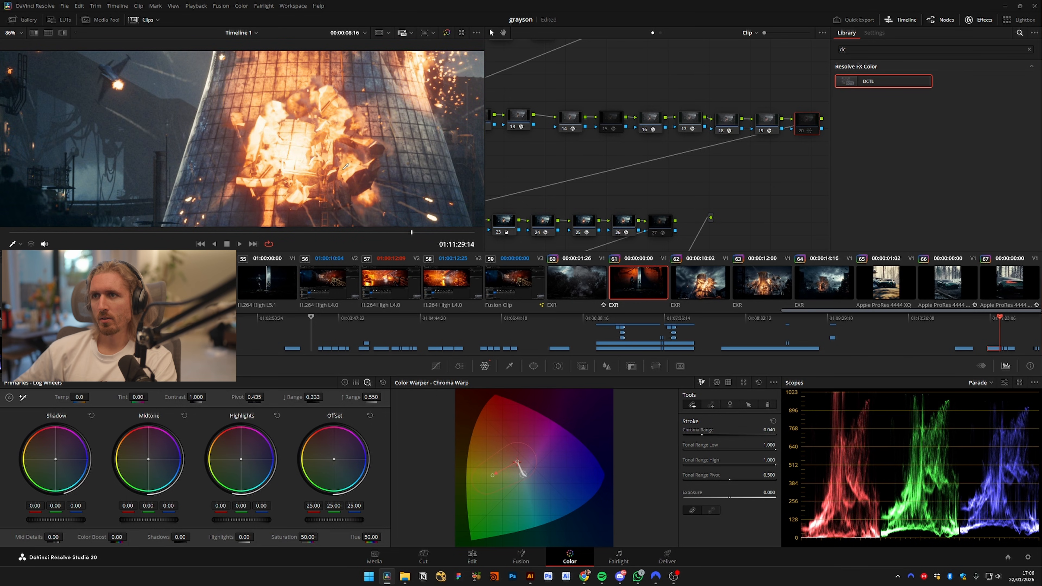
{"action": "key", "text": "ctrl+d"}
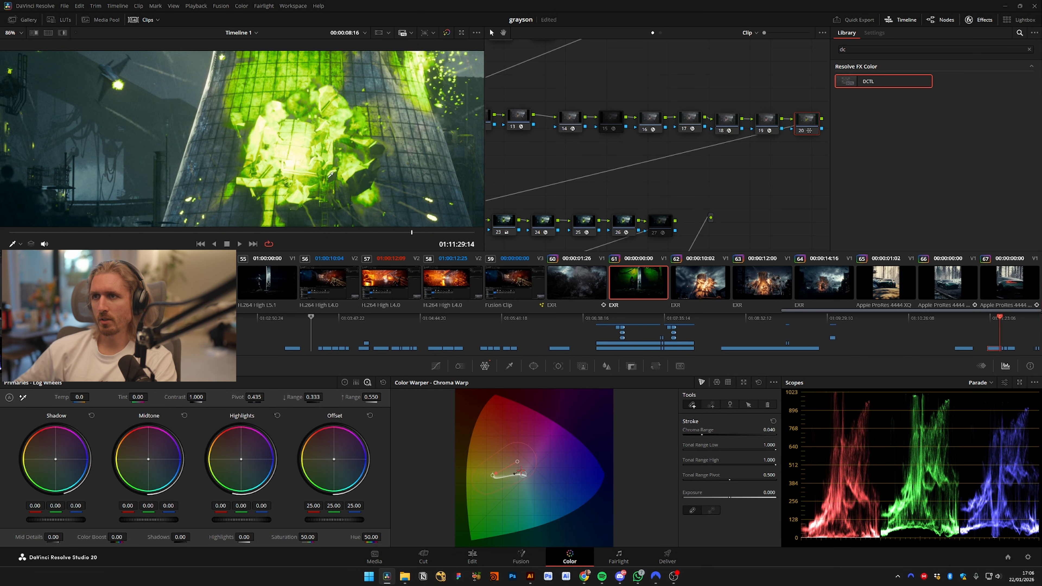
{"action": "key", "text": "ctrl+d"}
{"action": "left_click", "coordinate": [758, 383]}
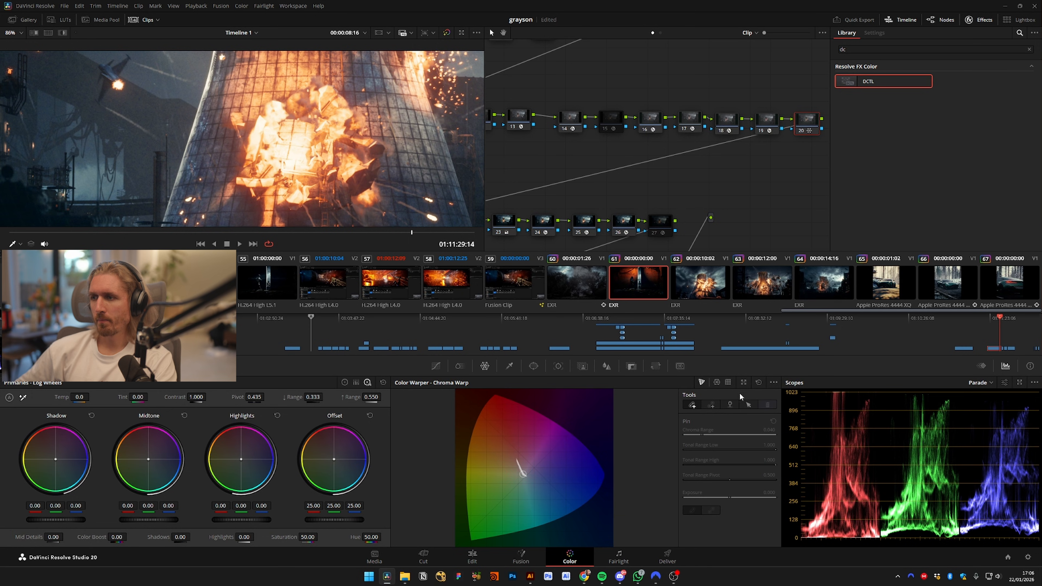
Adjust node 20's reds with ColorSlice to hue 0.160, density -0.28 and saturation 1.00, checking the flames at several magnifications
{"action": "left_click", "coordinate": [467, 369]}
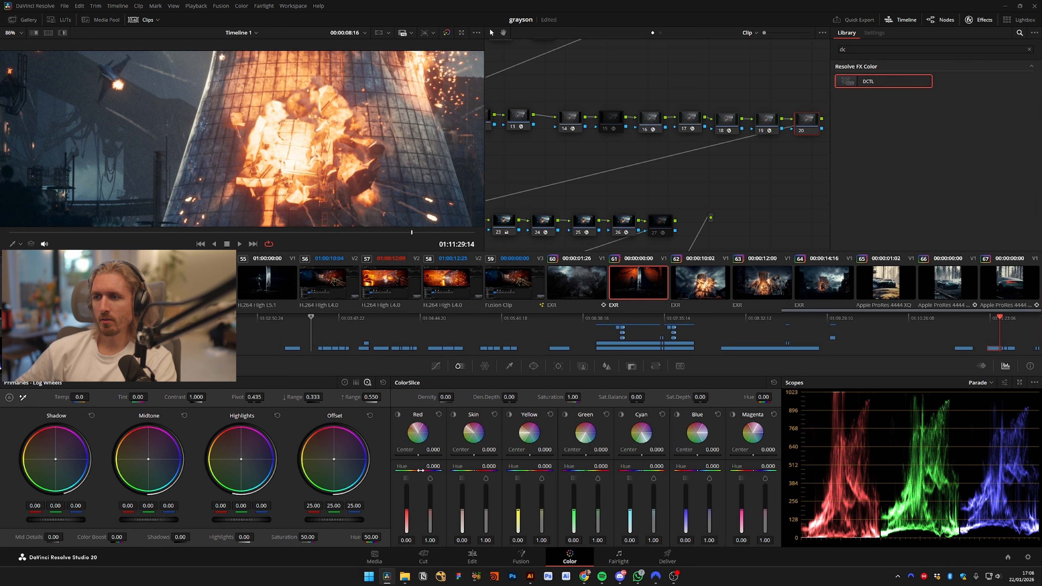
{"action": "left_click_drag", "start_coordinate": [423, 470], "coordinate": [422, 470]}
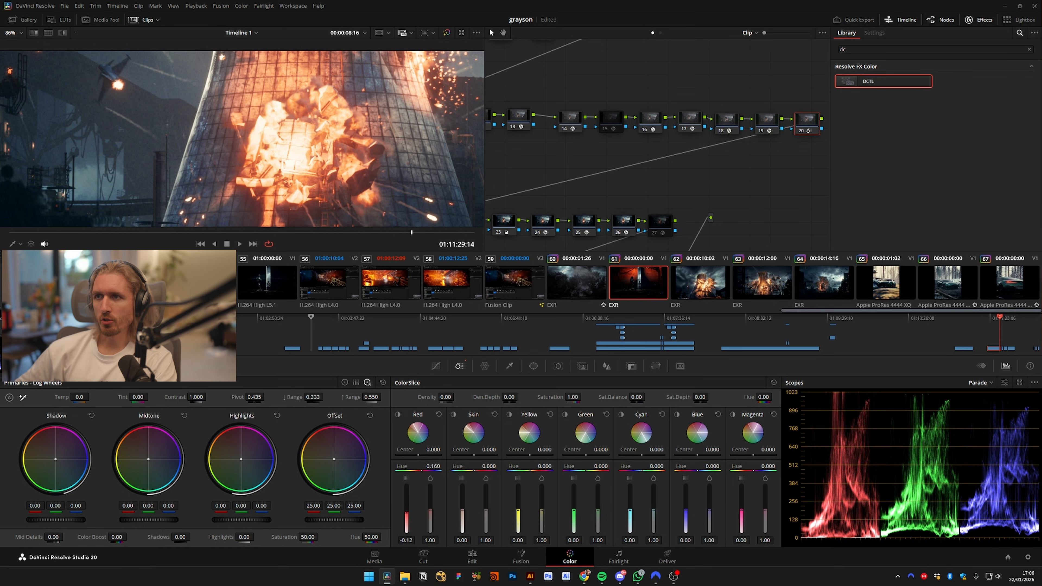
{"action": "left_click_drag", "start_coordinate": [406, 514], "coordinate": [430, 512]}
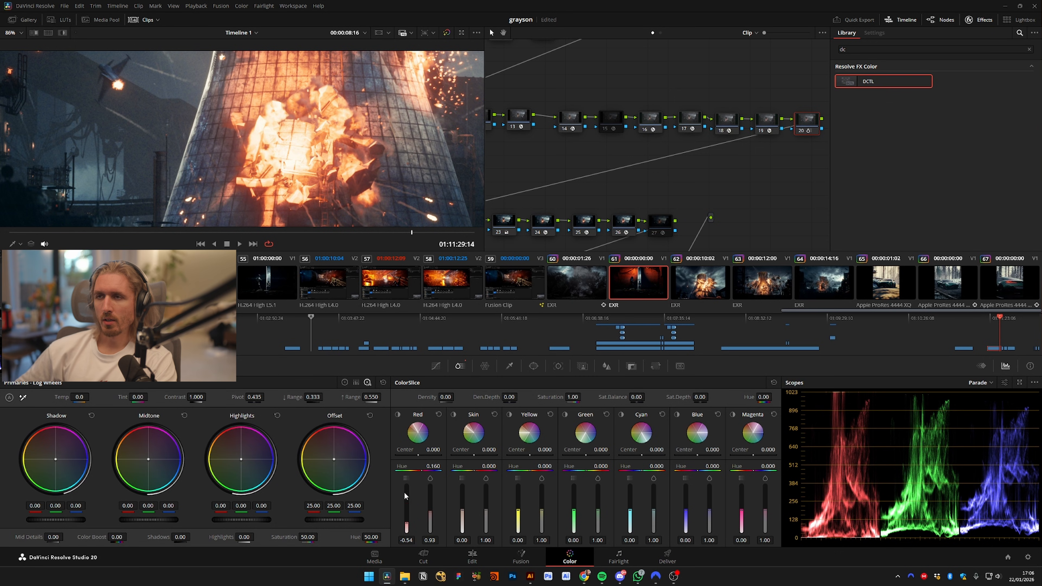
{"action": "scroll", "coordinate": [304, 177], "scroll_direction": "down", "scroll_amount": 4}
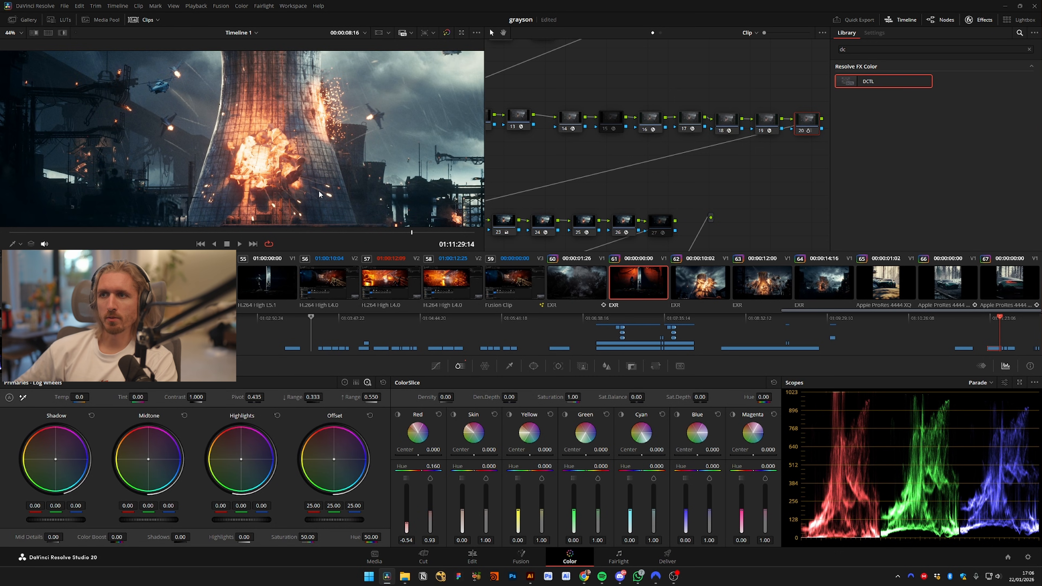
{"action": "scroll", "coordinate": [327, 181], "scroll_direction": "up", "scroll_amount": 4}
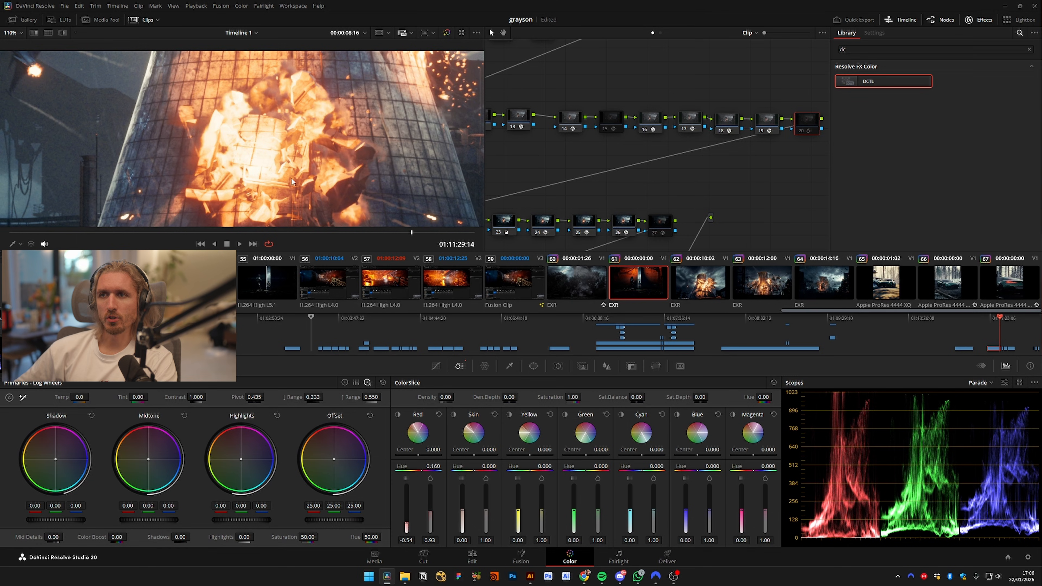
{"action": "scroll", "coordinate": [288, 181], "scroll_direction": "up", "scroll_amount": 3}
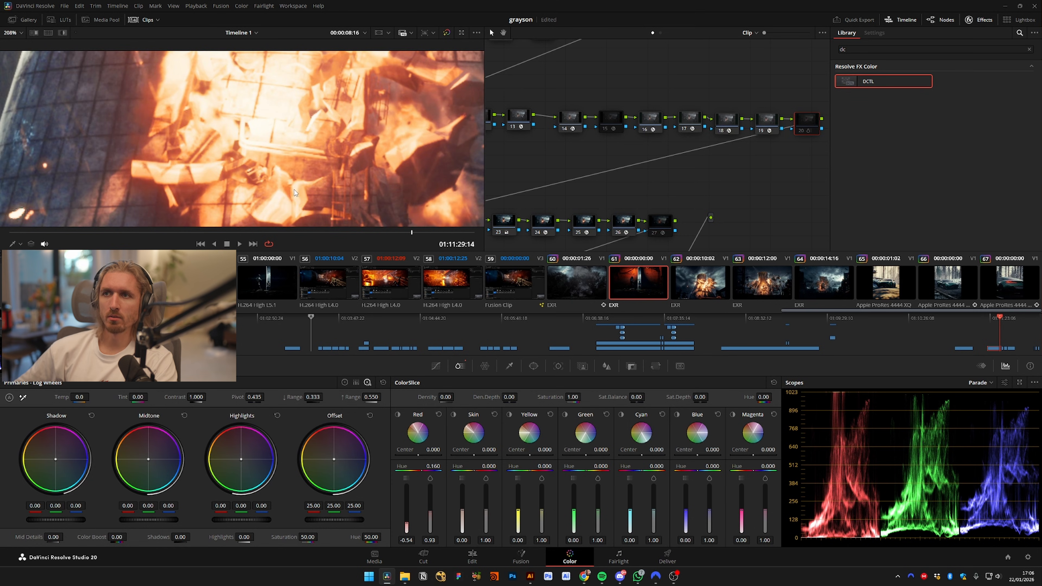
{"action": "scroll", "coordinate": [287, 170], "scroll_direction": "down", "scroll_amount": 3}
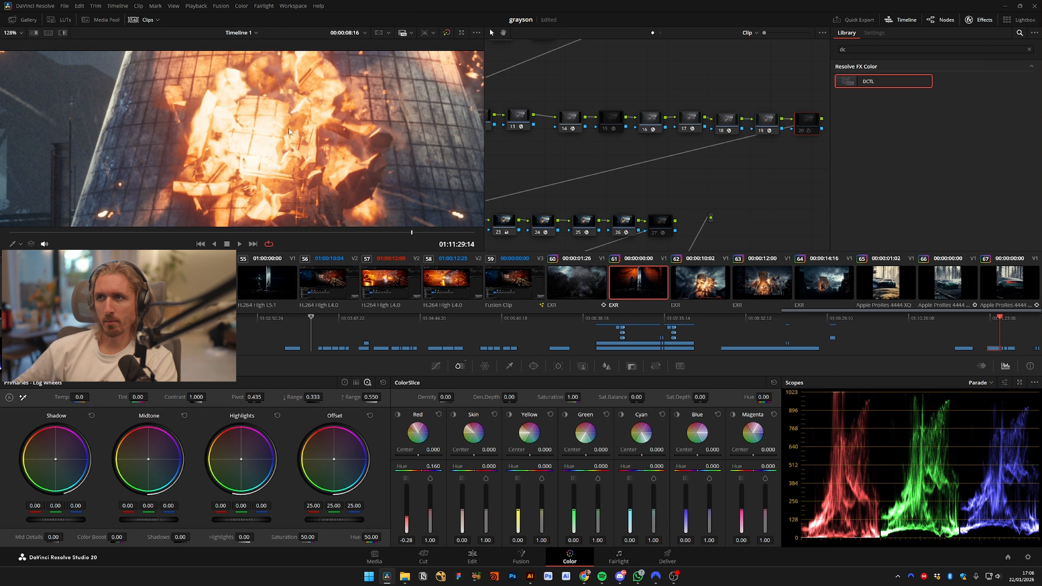
Compare the explosion with nodes 18 to 20 off and on together at 01:11:29:23, and check it at 01:11:29:19
{"action": "scroll", "coordinate": [289, 132], "scroll_direction": "down", "scroll_amount": 2}
{"action": "left_click_drag", "start_coordinate": [342, 233], "coordinate": [428, 234]}
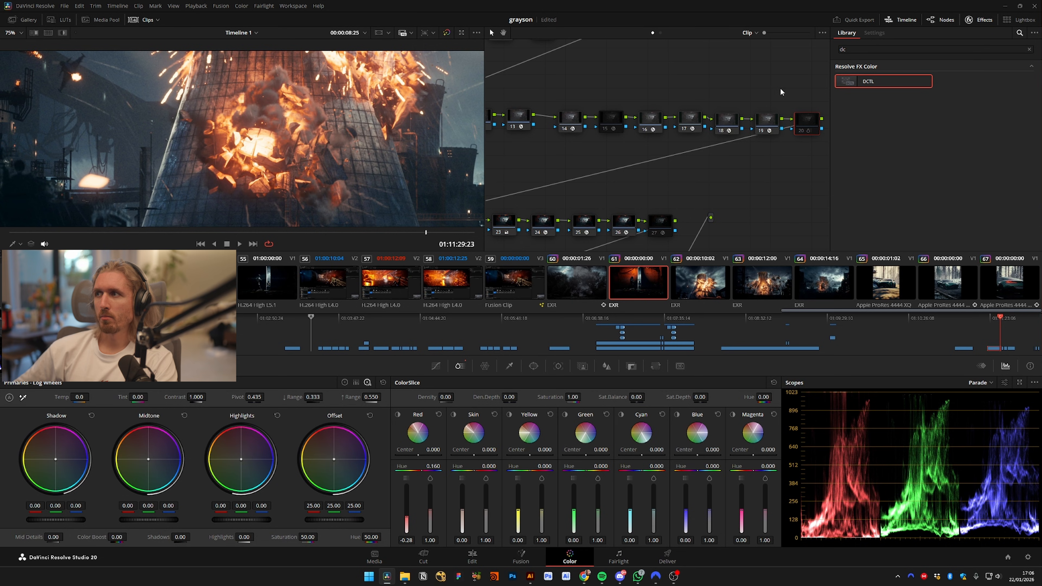
{"action": "scroll", "coordinate": [289, 171], "scroll_direction": "down", "scroll_amount": 2}
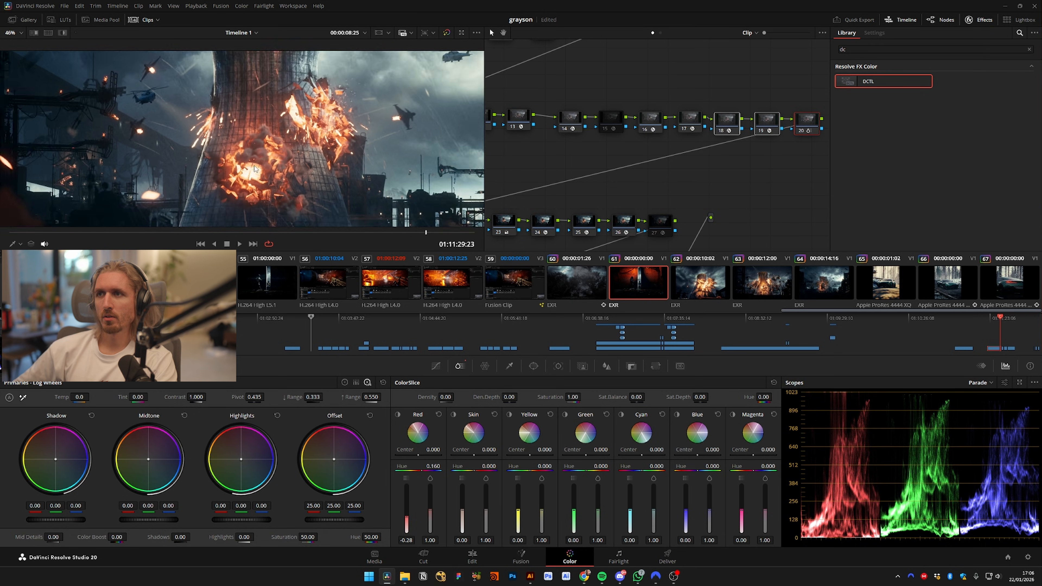
{"action": "key", "text": "ctrl+d"}
{"action": "key", "text": "ctrl+d"}
{"action": "key", "text": "ctrl+d"}
{"action": "key", "text": "ctrl+d"}
{"action": "key", "text": "ctrl+d"}
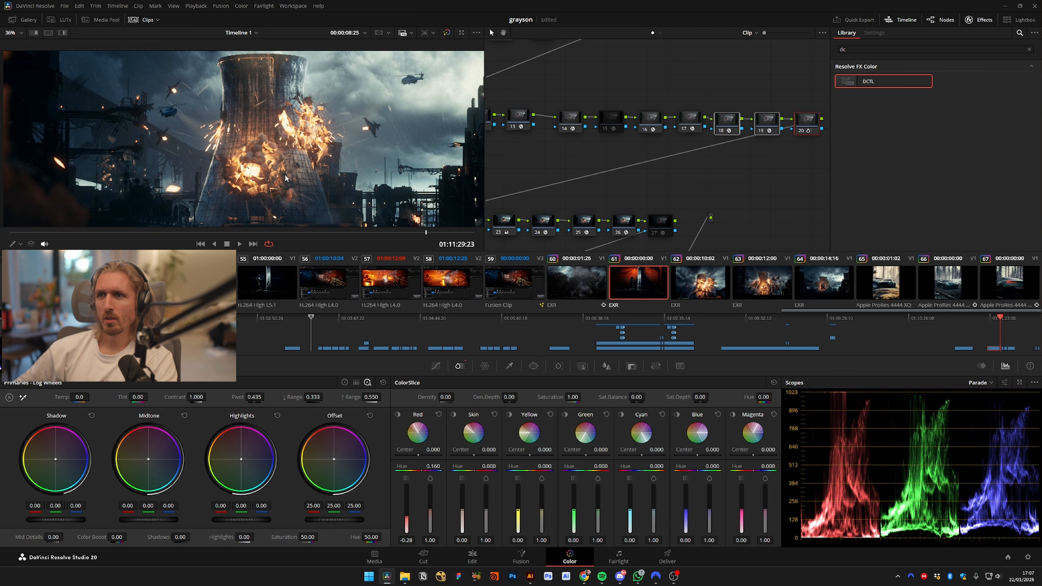
{"action": "left_click_drag", "start_coordinate": [395, 235], "coordinate": [419, 236]}
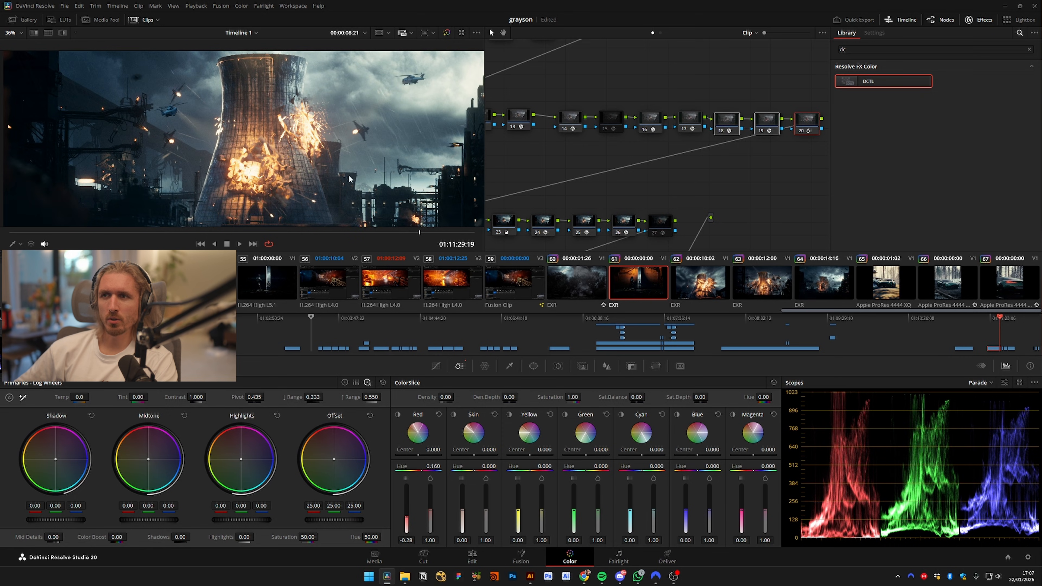
{"action": "scroll", "coordinate": [283, 175], "scroll_direction": "up", "scroll_amount": 3}
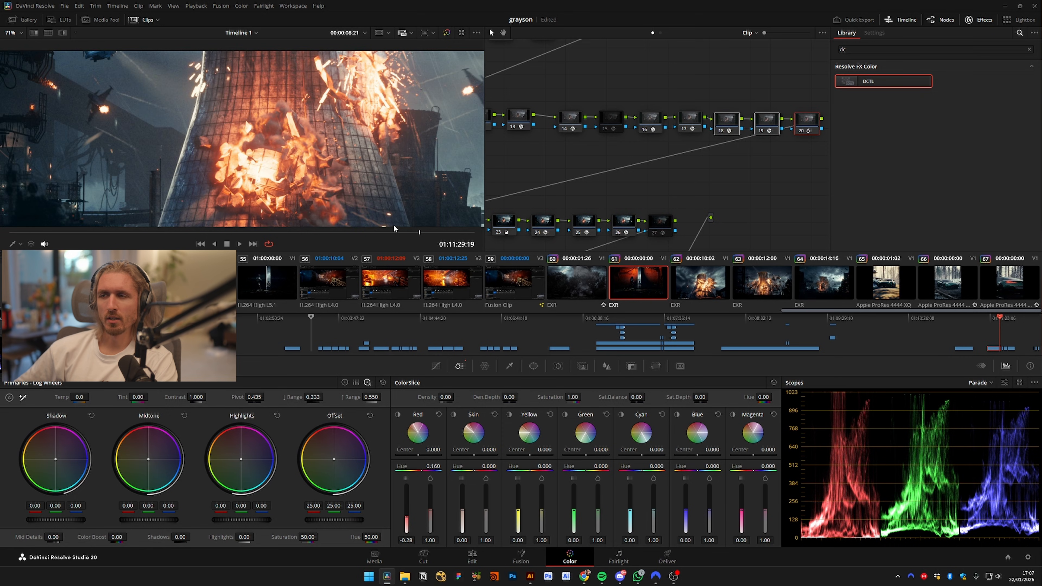
Refine node 20's ColorSlice reds at 01:11:29:24 to hue 0.078 and saturation 0.87
{"action": "left_click_drag", "start_coordinate": [436, 235], "coordinate": [428, 233]}
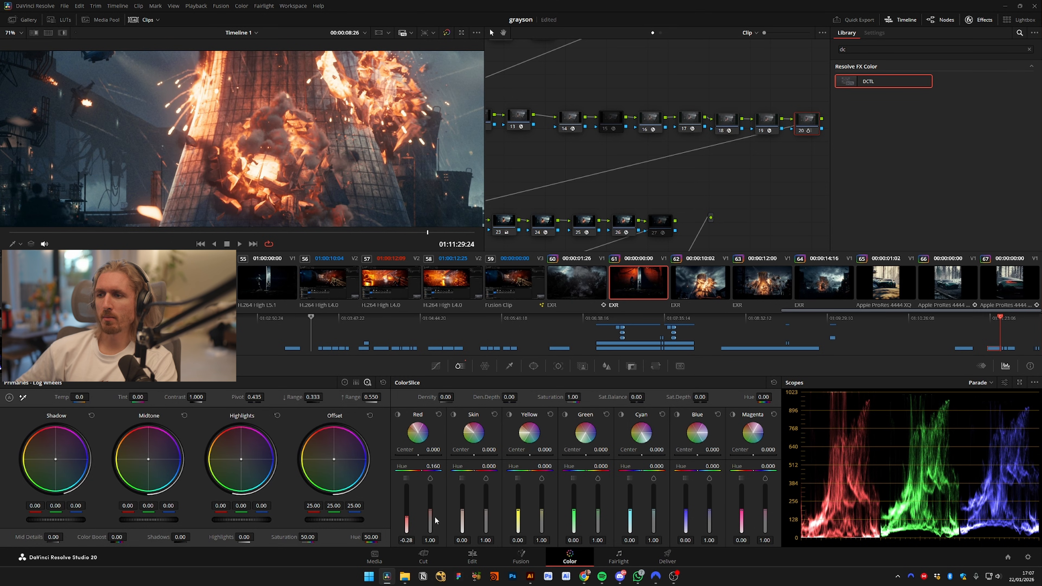
{"action": "left_click_drag", "start_coordinate": [432, 513], "coordinate": [431, 518]}
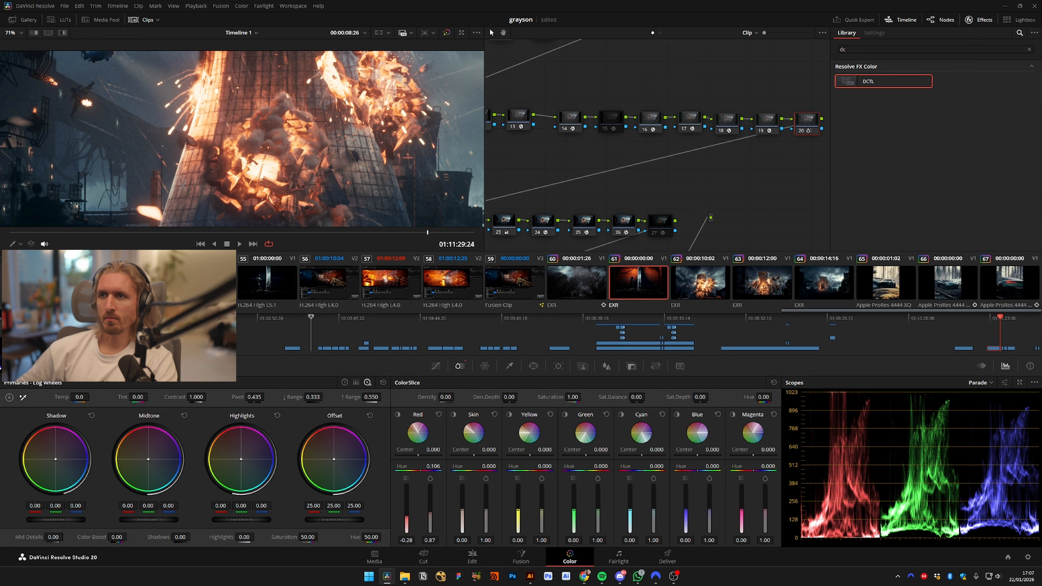
{"action": "scroll", "coordinate": [314, 168], "scroll_direction": "down", "scroll_amount": 3}
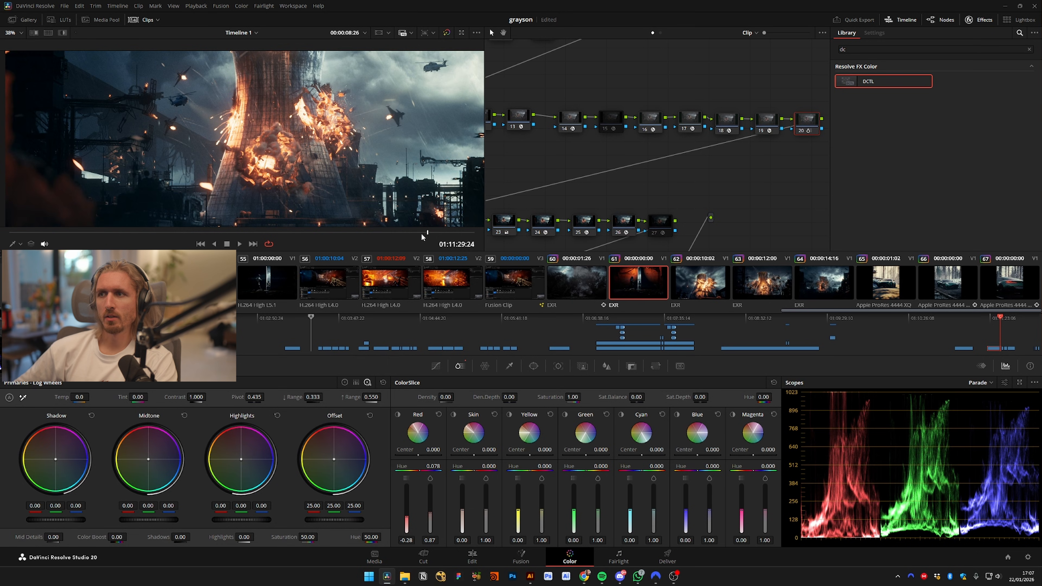
Examine the explosion at 01:11:29:28 at several magnifications and save the project
{"action": "mouse_move", "coordinate": [423, 237]}
{"action": "left_mouse_down"}
{"action": "mouse_move", "coordinate": [350, 239]}
{"action": "mouse_move", "coordinate": [489, 232]}
{"action": "mouse_move", "coordinate": [411, 234]}
{"action": "mouse_move", "coordinate": [433, 231]}
{"action": "left_mouse_up"}
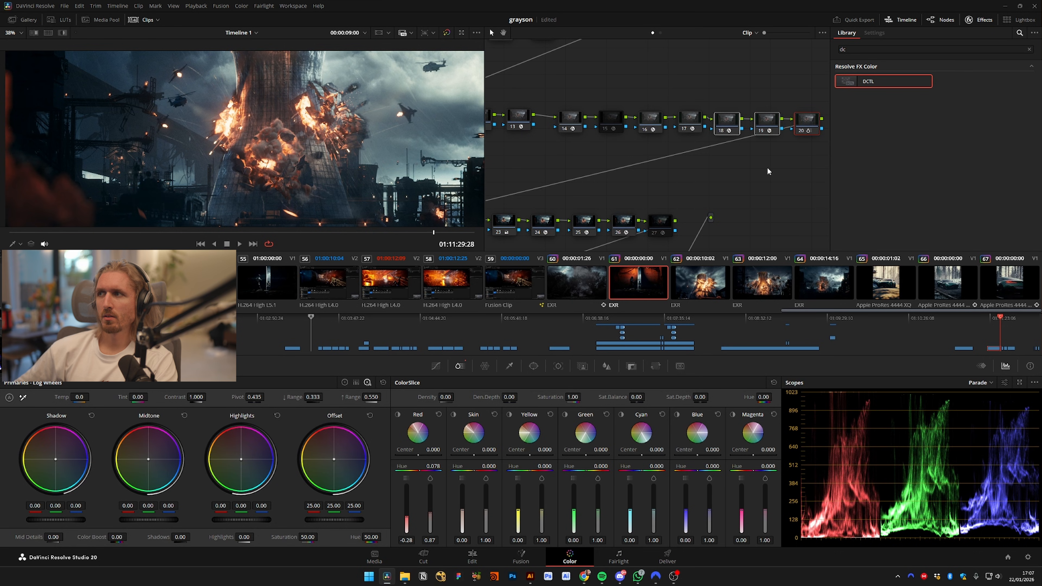
{"action": "scroll", "coordinate": [329, 118], "scroll_direction": "up", "scroll_amount": 2}
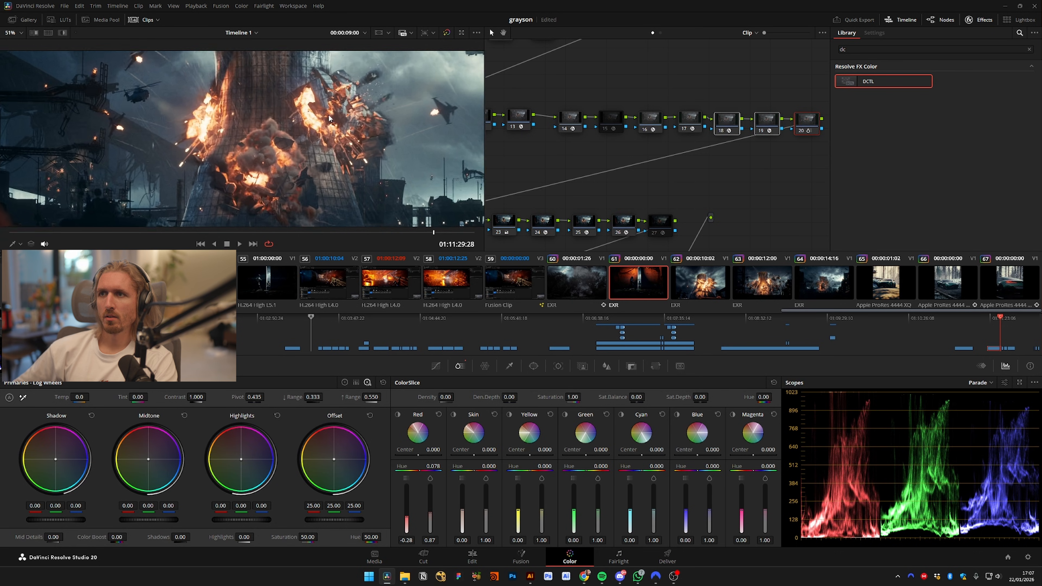
{"action": "scroll", "coordinate": [329, 119], "scroll_direction": "up", "scroll_amount": 3}
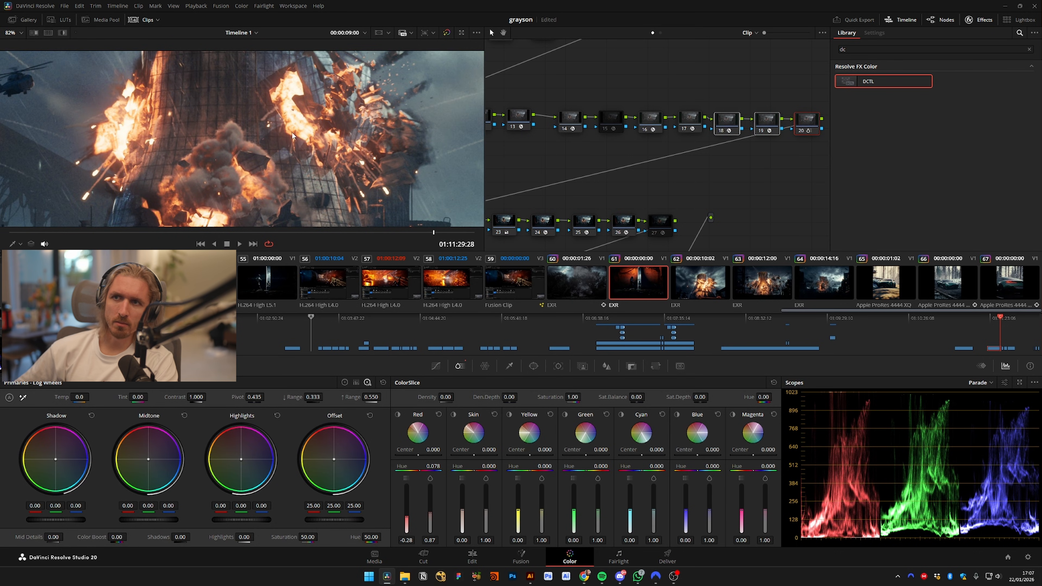
{"action": "scroll", "coordinate": [292, 135], "scroll_direction": "down", "scroll_amount": 5}
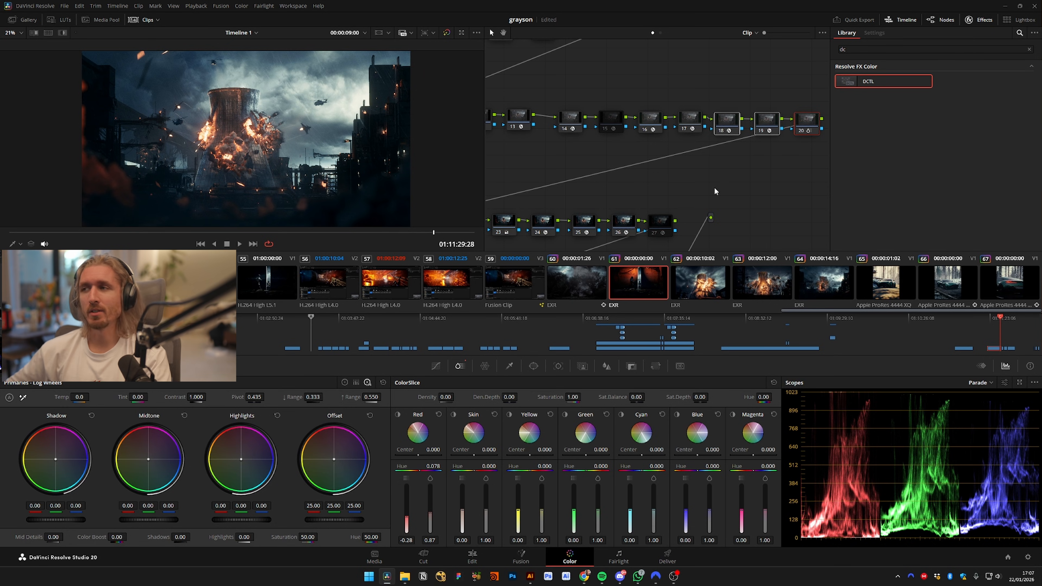
{"action": "key", "text": "ctrl+s"}
Compare the tower shot with ODT node 22 off and on, and inspect the frame at 01:11:28:25
{"action": "left_click_drag", "start_coordinate": [740, 198], "coordinate": [750, 158]}
{"action": "left_click_drag", "start_coordinate": [609, 158], "coordinate": [660, 152]}
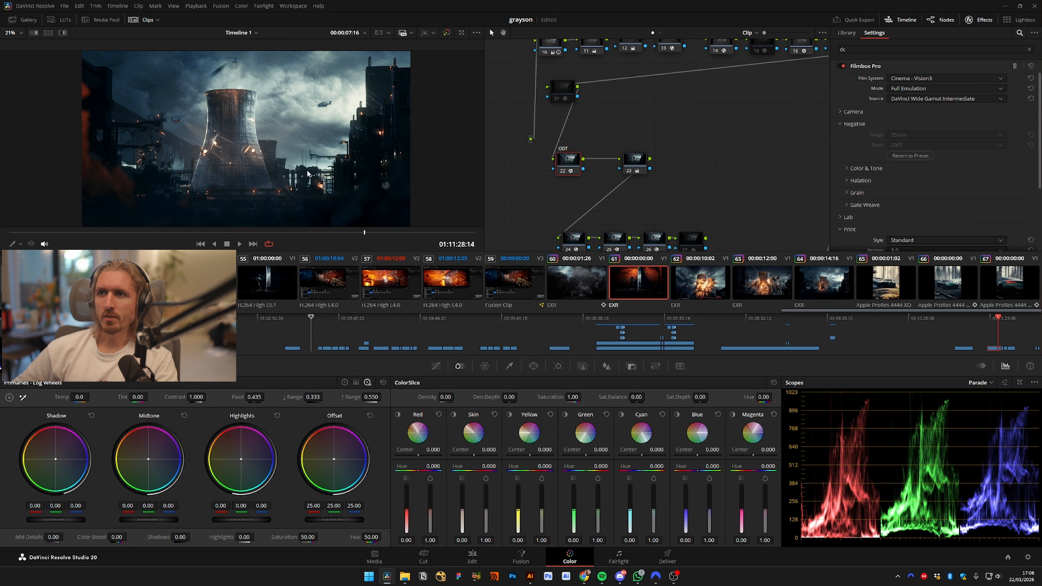
{"action": "key", "text": "ctrl+d"}
{"action": "key", "text": "ctrl+d"}
{"action": "scroll", "coordinate": [307, 173], "scroll_direction": "up", "scroll_amount": 3}
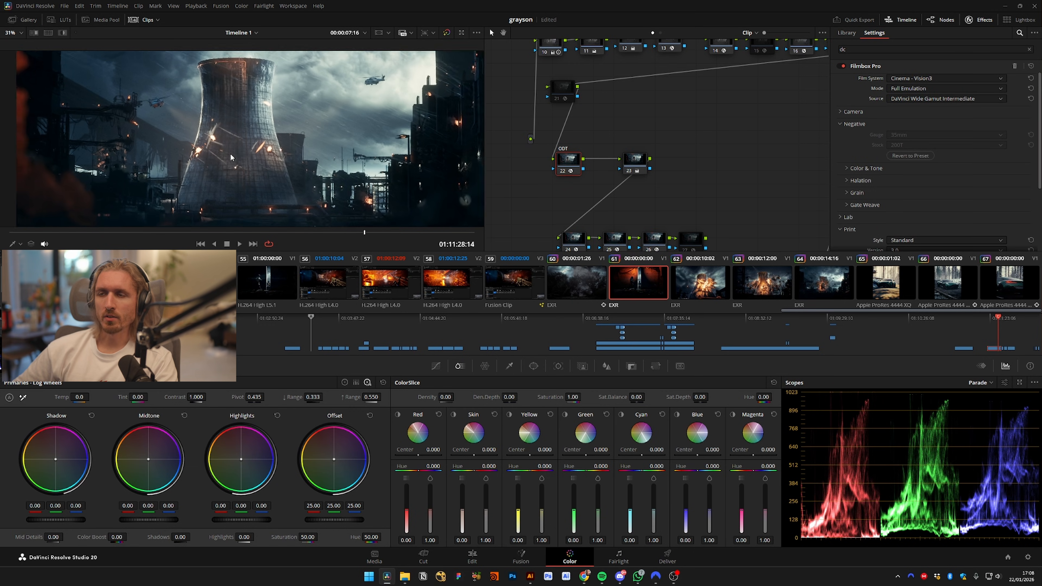
{"action": "left_click", "coordinate": [239, 233]}
{"action": "left_click_drag", "start_coordinate": [239, 235], "coordinate": [382, 232]}
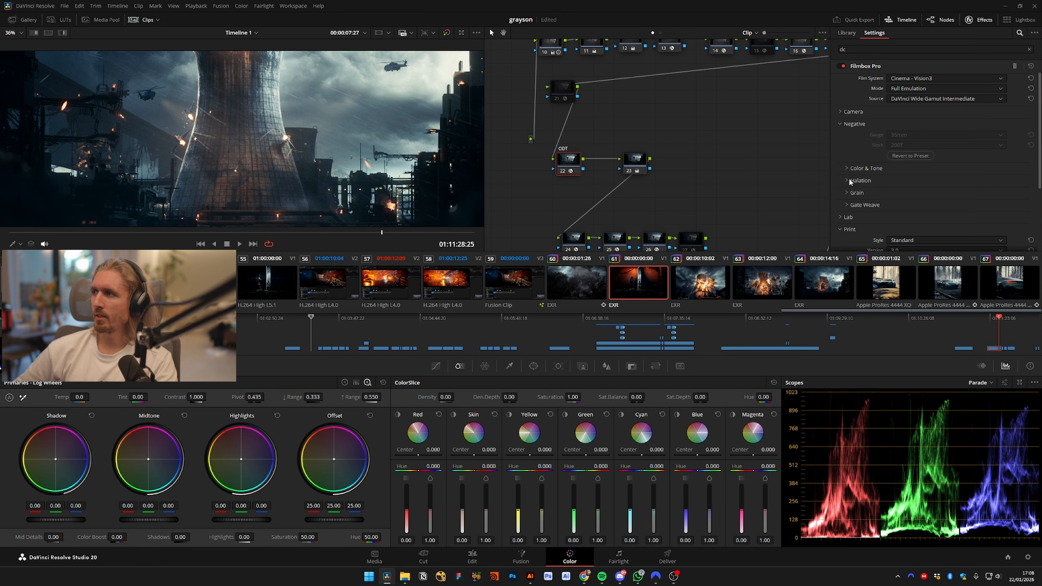
Show the Color & Tone, Halation and halation Color settings of node 22's Filmbox Pro effect
{"action": "left_click", "coordinate": [853, 169]}
{"action": "left_click", "coordinate": [860, 204]}
{"action": "scroll", "coordinate": [883, 187], "scroll_direction": "down", "scroll_amount": 2}
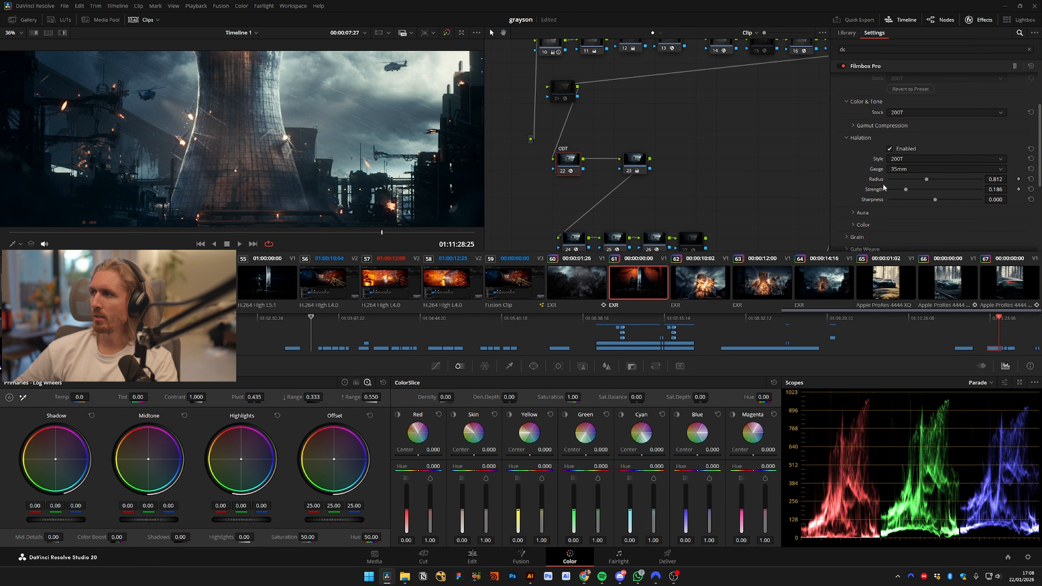
{"action": "scroll", "coordinate": [898, 226], "scroll_direction": "down", "scroll_amount": 1}
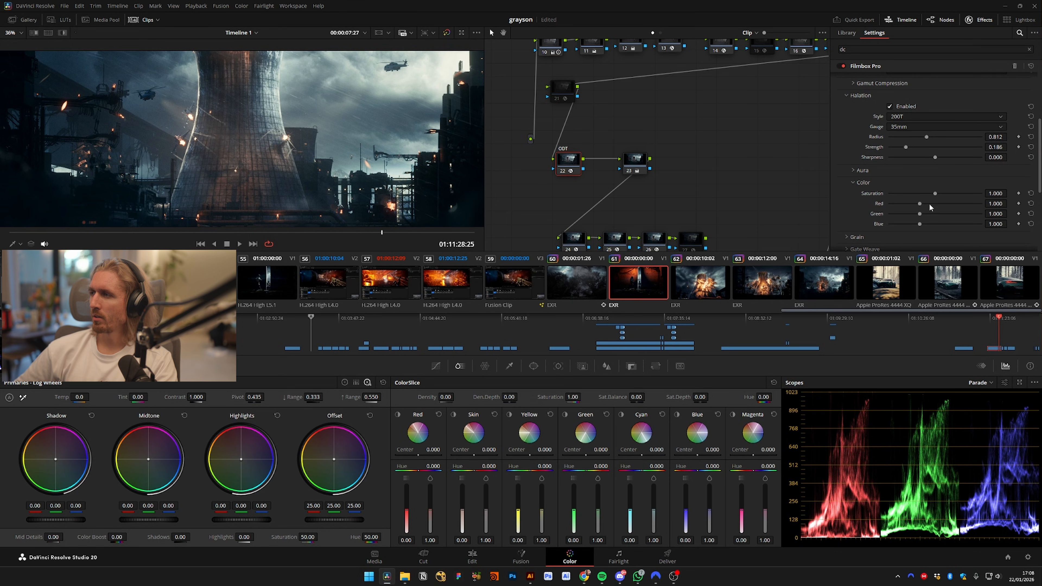
Examine the wide tower view at 01:11:26:28 at several magnifications and play the shot full screen
{"action": "left_click_drag", "start_coordinate": [339, 232], "coordinate": [292, 239]}
{"action": "scroll", "coordinate": [257, 163], "scroll_direction": "down", "scroll_amount": 3}
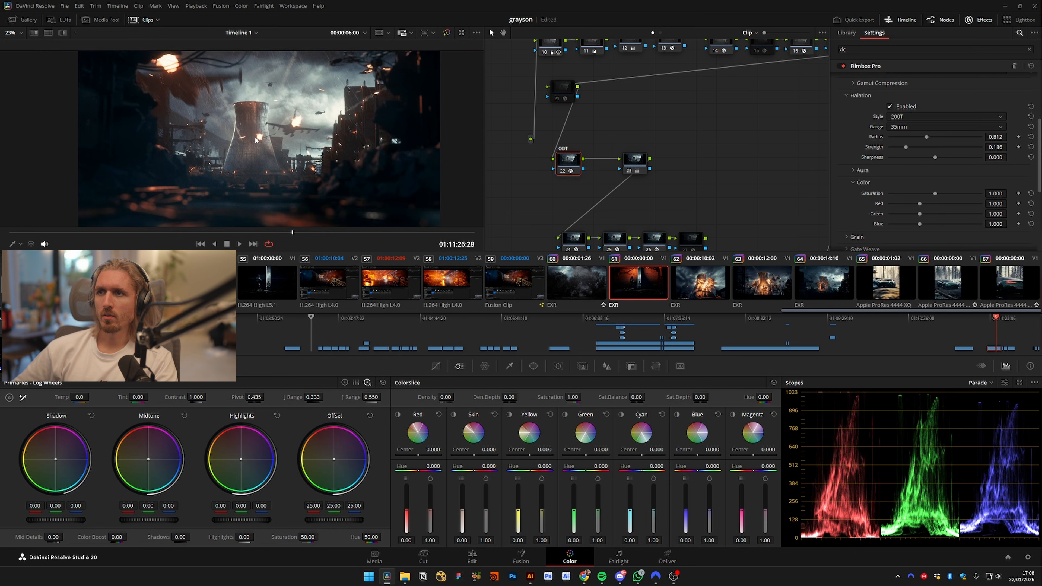
{"action": "scroll", "coordinate": [258, 163], "scroll_direction": "up", "scroll_amount": 2}
{"action": "scroll", "coordinate": [248, 164], "scroll_direction": "down", "scroll_amount": 1}
{"action": "scroll", "coordinate": [249, 167], "scroll_direction": "down", "scroll_amount": 1}
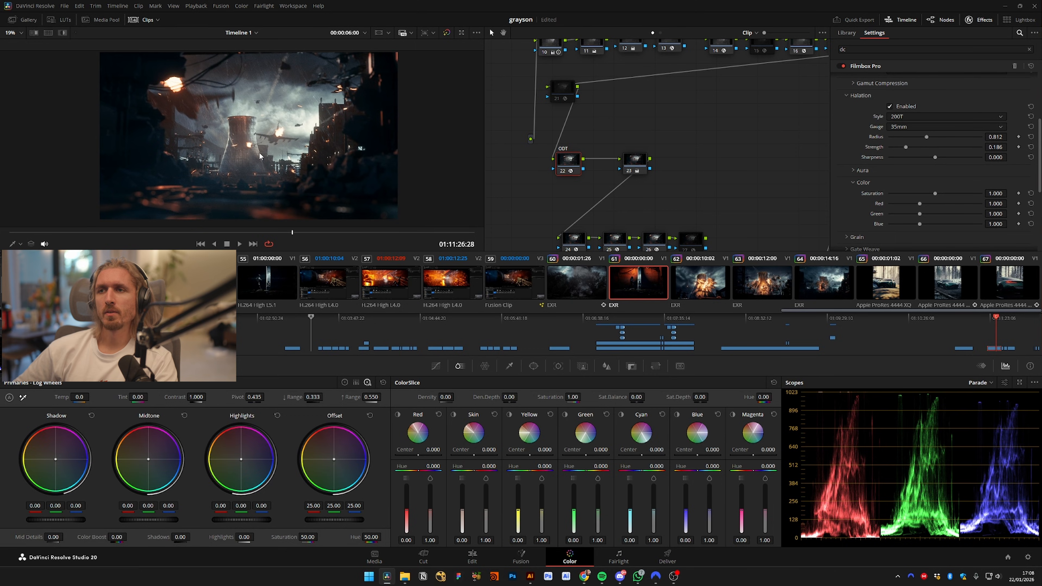
{"action": "key", "text": "ctrl+f"}
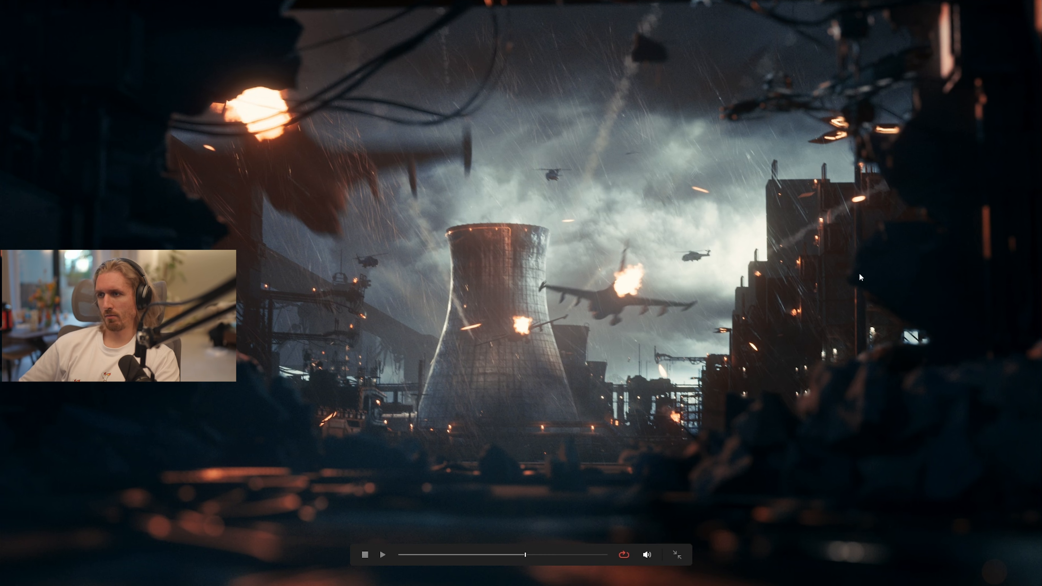
{"action": "key", "text": "space"}
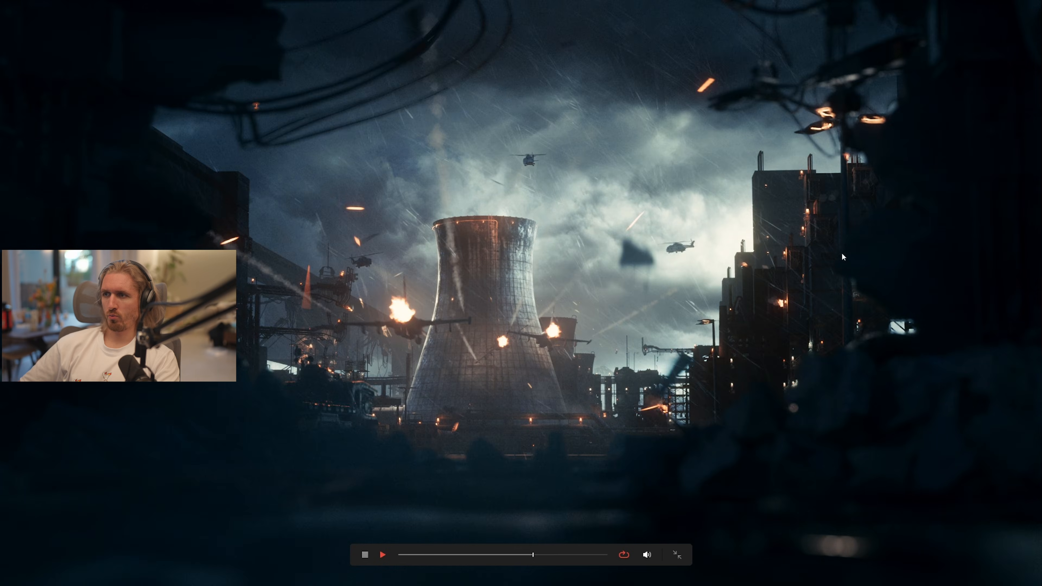
{"action": "key", "text": "ctrl+f"}
Set Filmbox Pro's printer lights to red 25.76, green 24.02 and blue 20.97, and check the tower shot full screen
{"action": "left_click", "coordinate": [938, 194]}
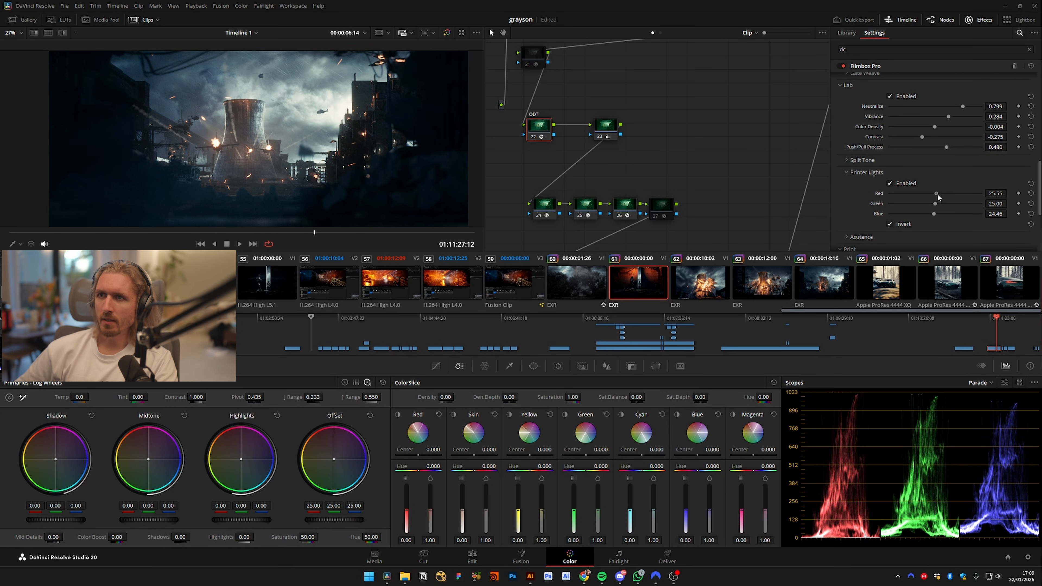
{"action": "left_click_drag", "start_coordinate": [936, 194], "coordinate": [928, 213]}
{"action": "left_click_drag", "start_coordinate": [315, 232], "coordinate": [396, 234]}
{"action": "key", "text": "p"}
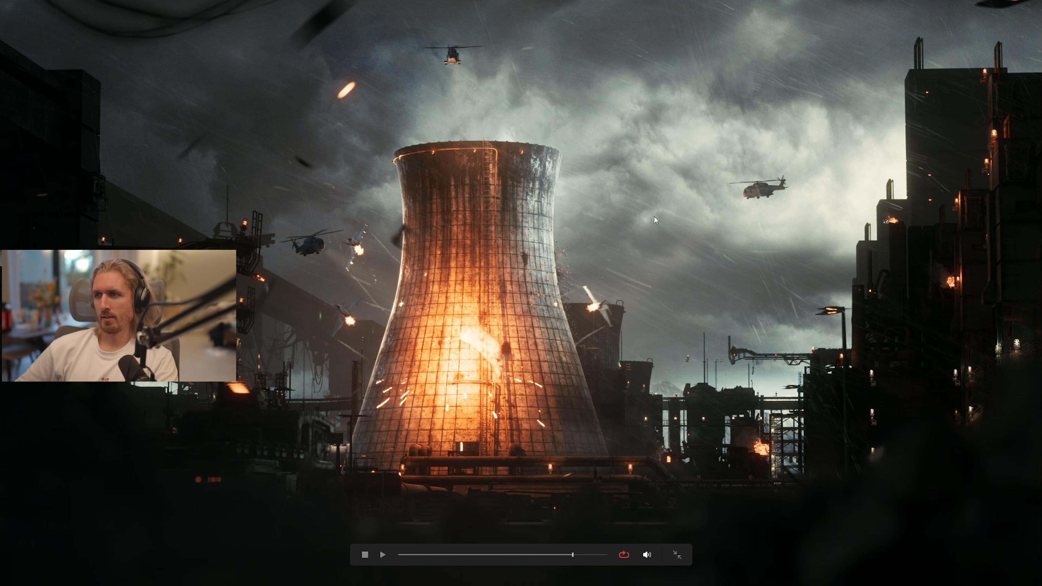
{"action": "key", "text": "space"}
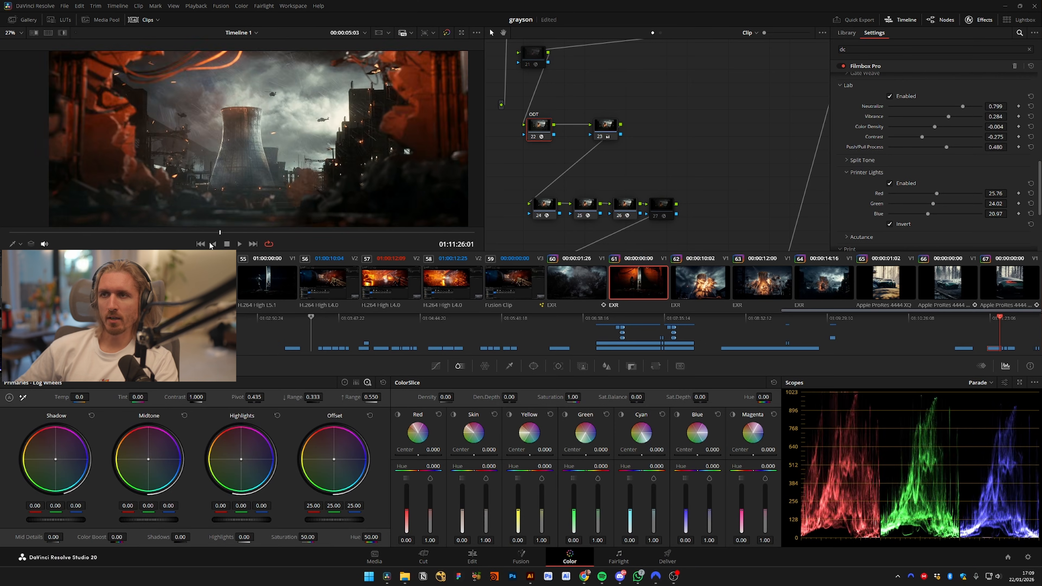
Play the shot backwards and check the frame at 01:11:26:29 full screen
{"action": "left_click", "coordinate": [212, 243]}
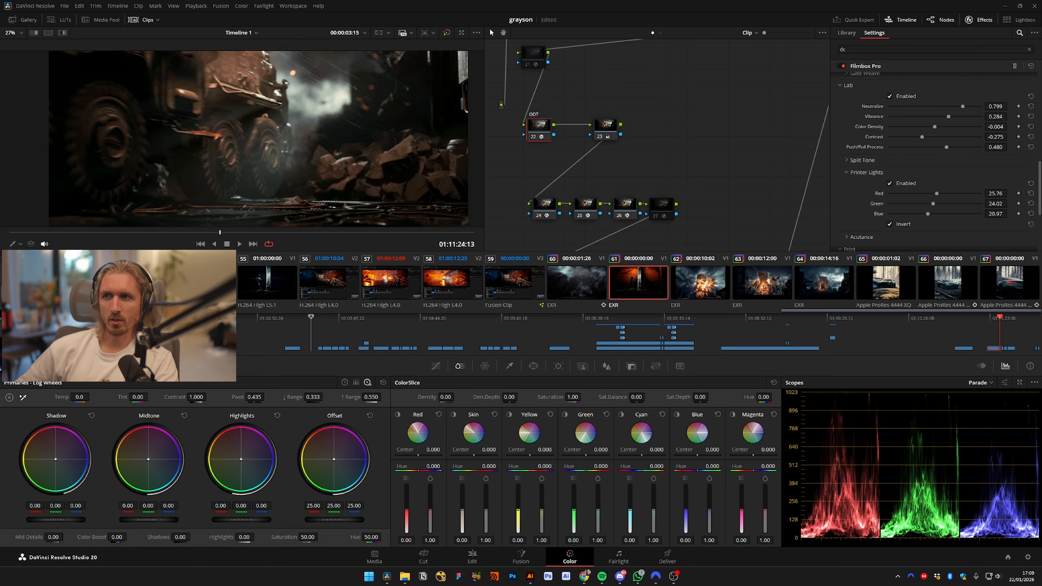
{"action": "left_click_drag", "start_coordinate": [220, 232], "coordinate": [327, 242]}
{"action": "key", "text": "ctrl+f"}
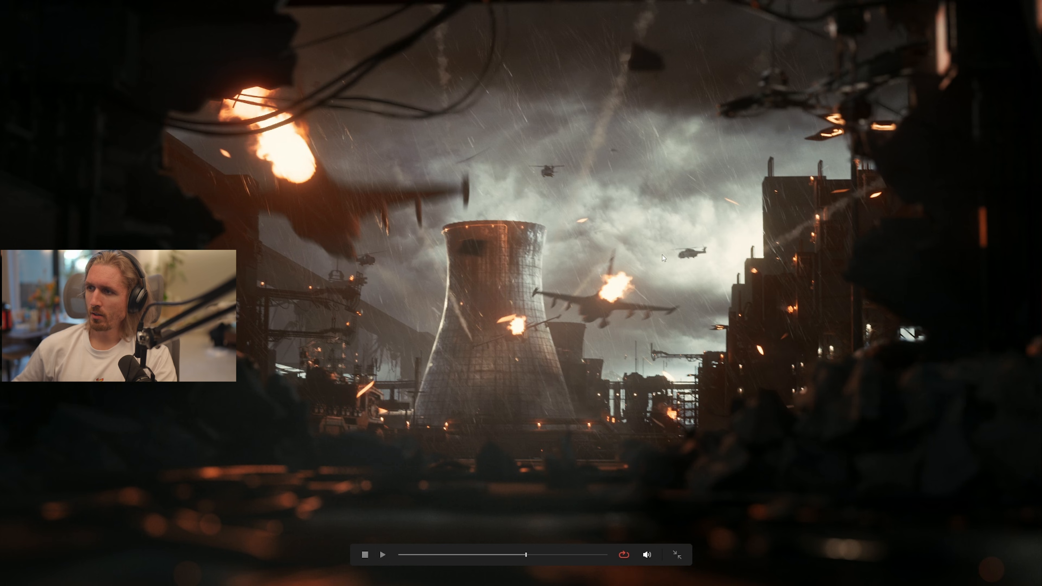
{"action": "key", "text": "Escape"}
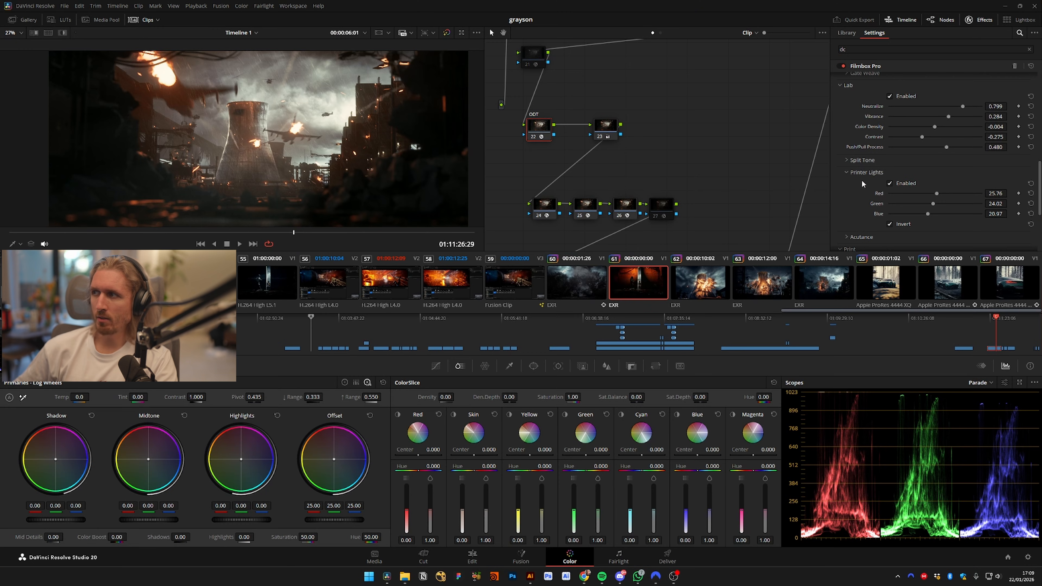
Compare the frame with Filmbox Pro's printer lights off and on, viewing both states full screen
{"action": "left_click", "coordinate": [890, 183]}
{"action": "left_click", "coordinate": [889, 183]}
{"action": "left_click", "coordinate": [890, 183]}
{"action": "key", "text": "ctrl+f"}
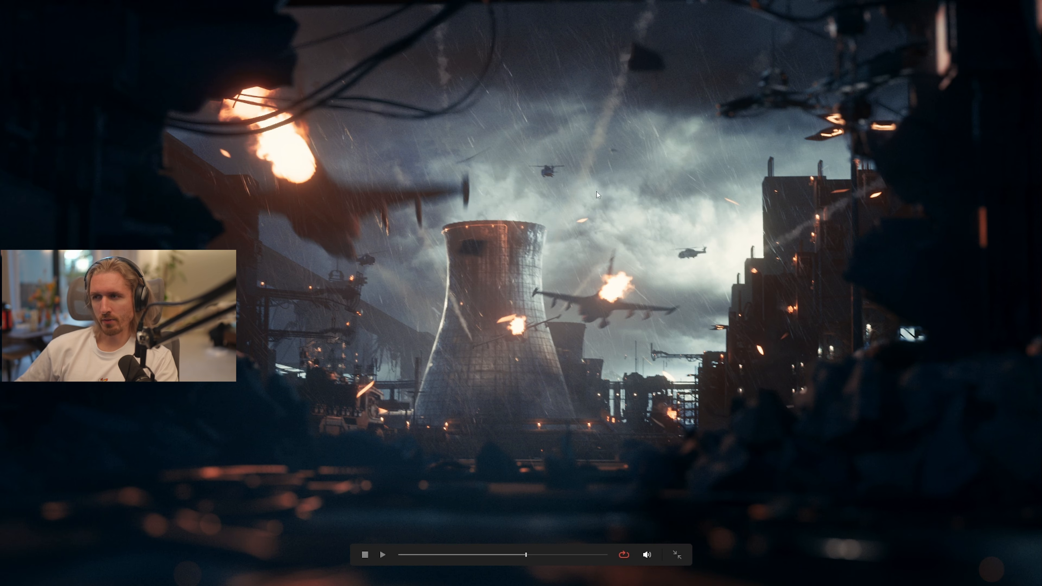
{"action": "key", "text": "Escape"}
{"action": "left_click", "coordinate": [886, 183]}
{"action": "key", "text": "ctrl+f"}
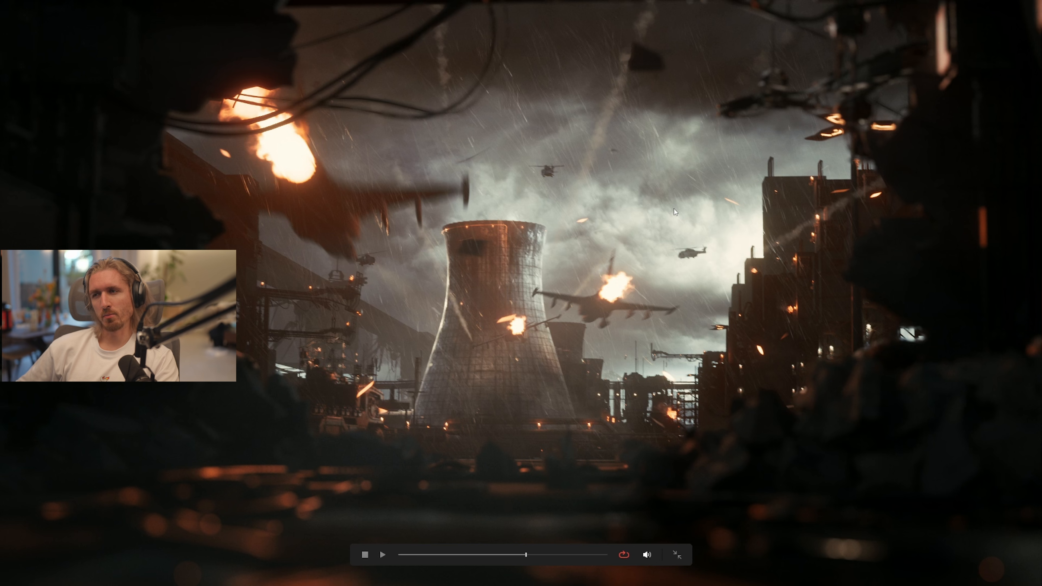
{"action": "key", "text": "Escape"}
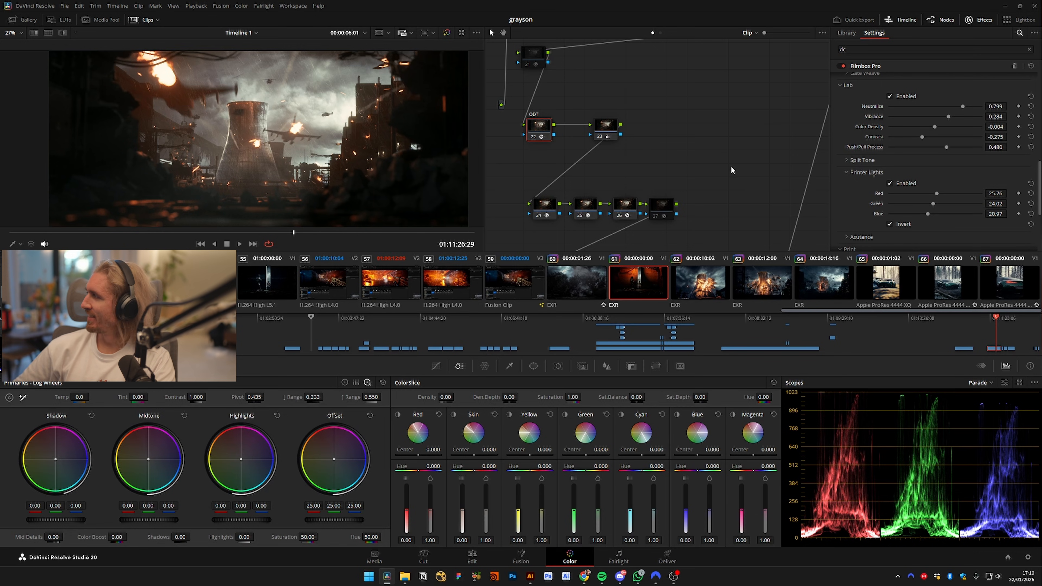
Set Filmbox Pro's Split Tone intensity to 0.218 and check the frame full screen
{"action": "left_click", "coordinate": [860, 160]}
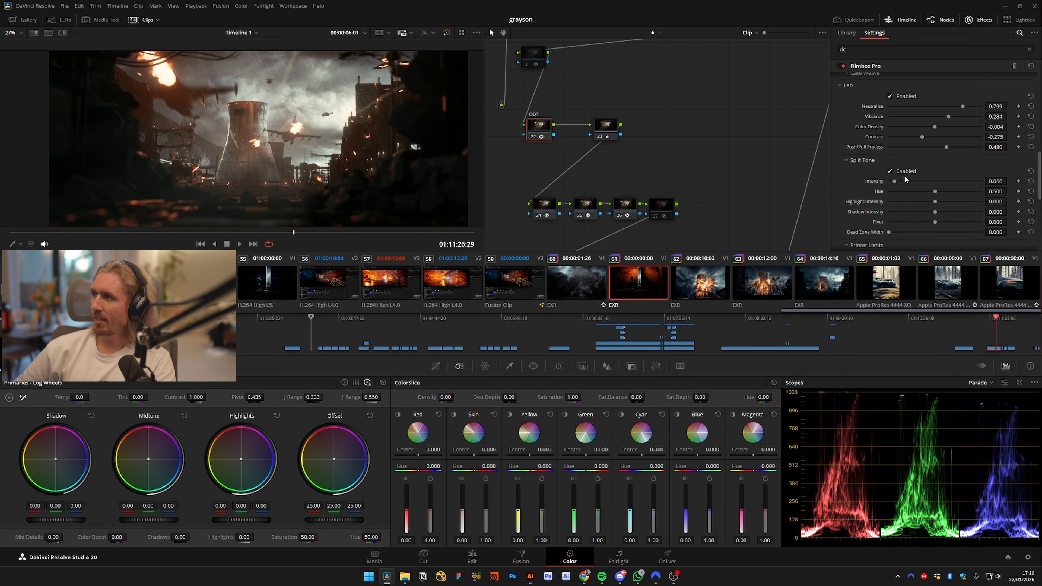
{"action": "left_click_drag", "start_coordinate": [894, 181], "coordinate": [909, 182]}
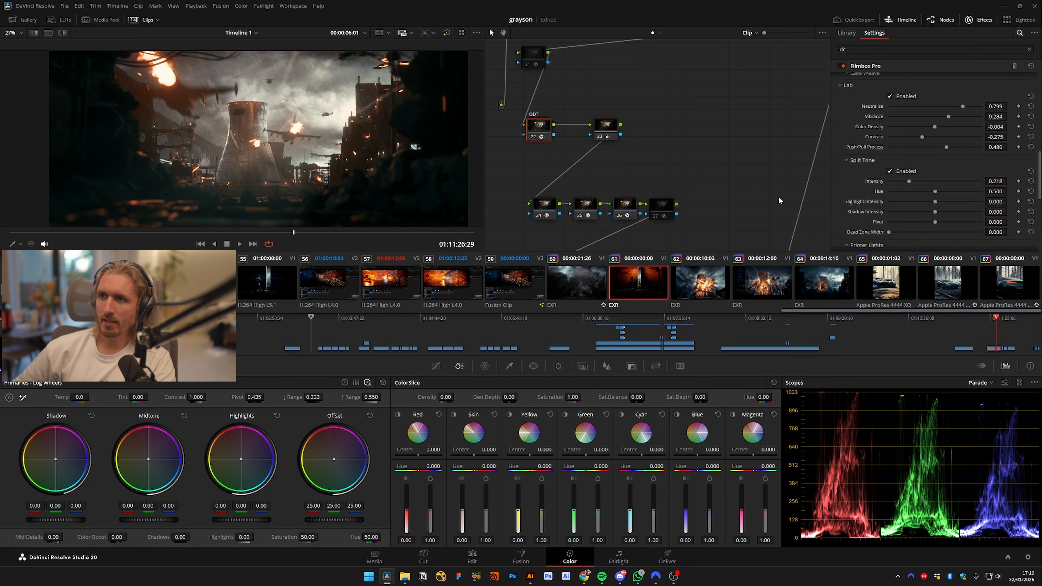
{"action": "key", "text": "ctrl+f"}
{"action": "key", "text": "ctrl+f"}
{"action": "key", "text": "ctrl+f"}
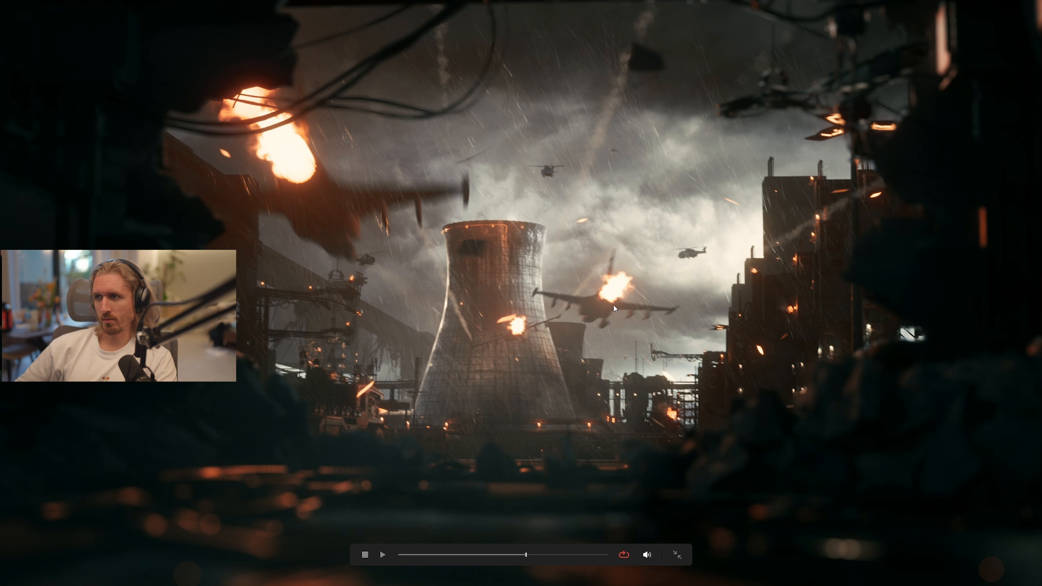
Play the shot full screen through the tower explosion to 01:11:30:18 to review the split-toned grade
{"action": "key", "text": "space"}
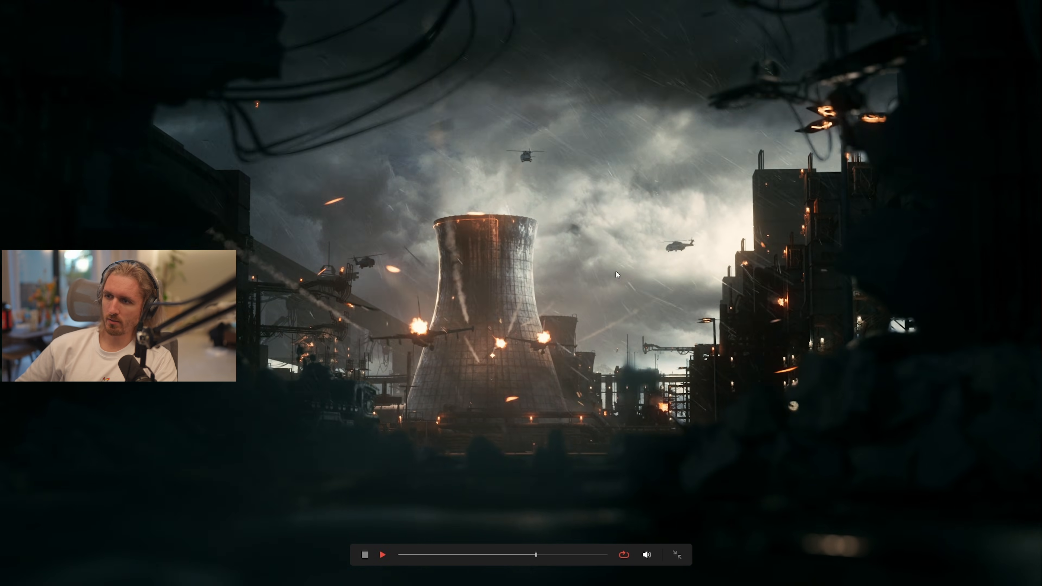
{"action": "key", "text": "ctrl+f"}
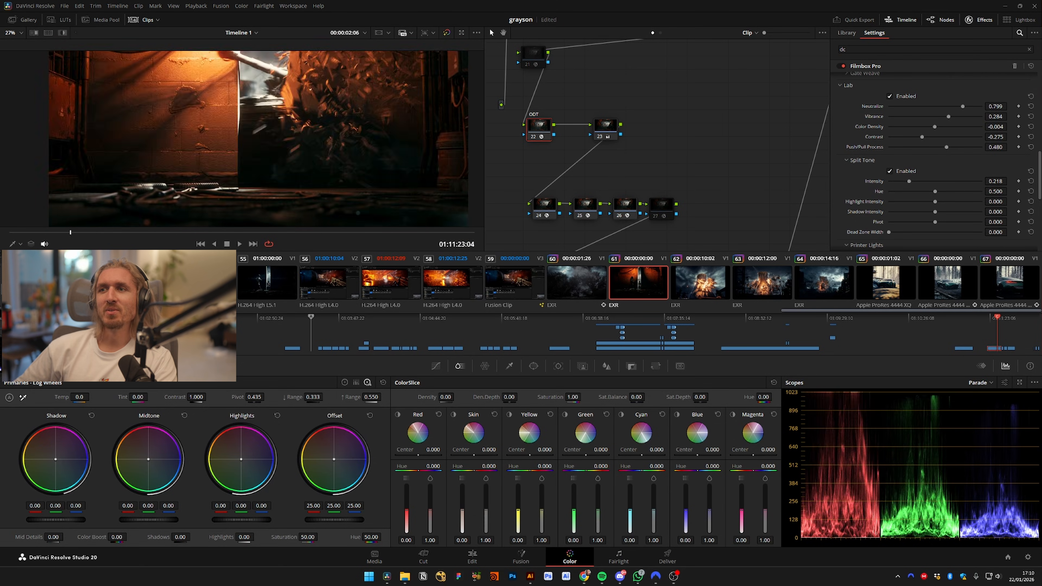
{"action": "key", "text": "ctrl+f"}
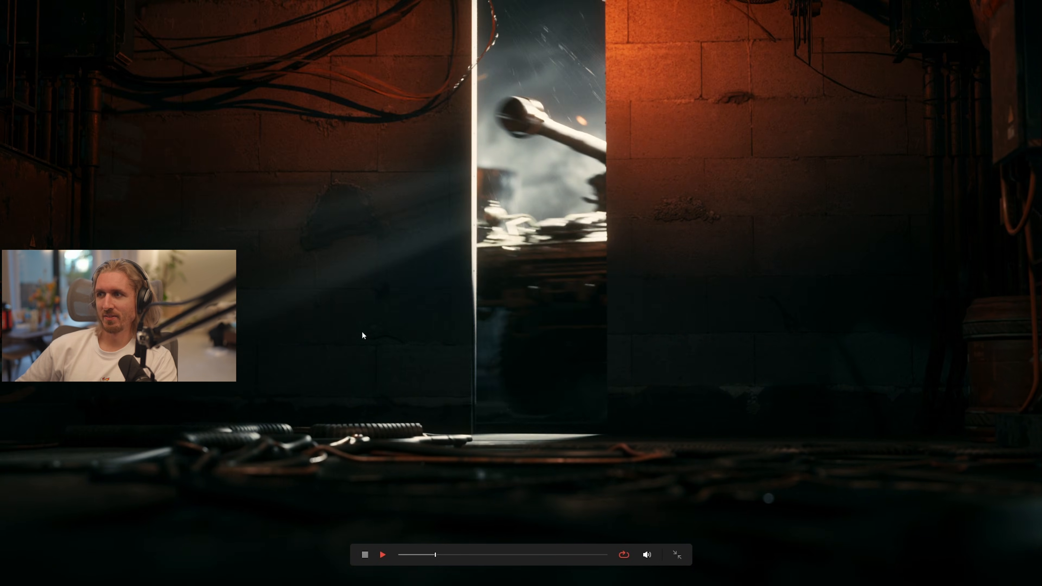
{"action": "key", "text": "ctrl+f"}
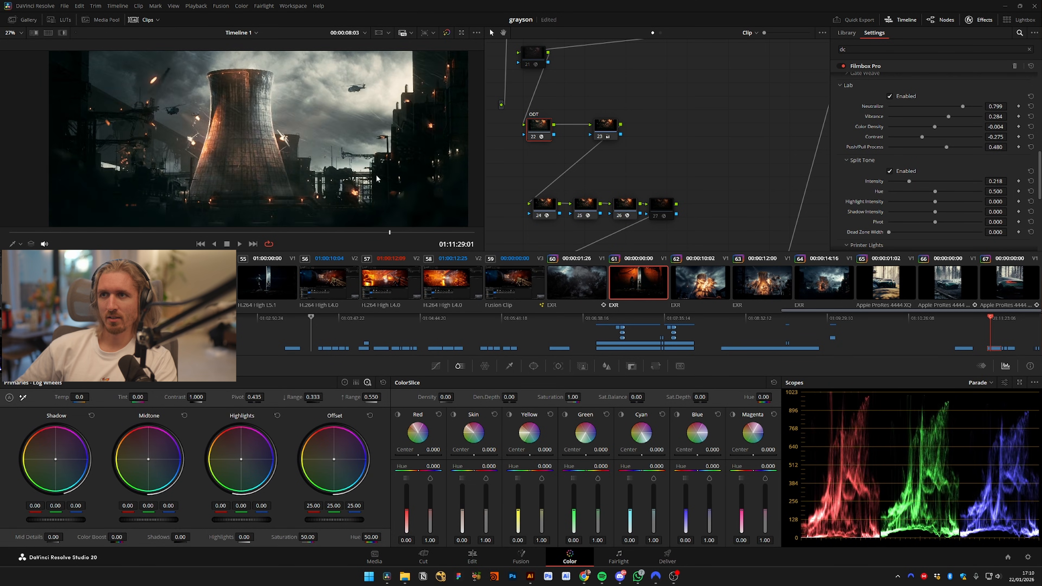
{"action": "key", "text": "ctrl+f"}
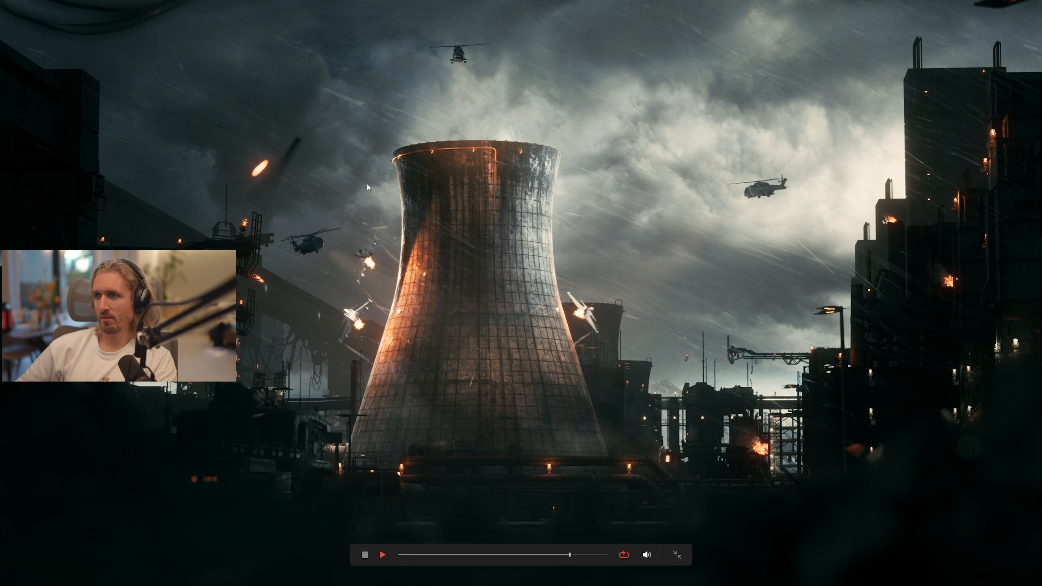
{"action": "key", "text": "space"}
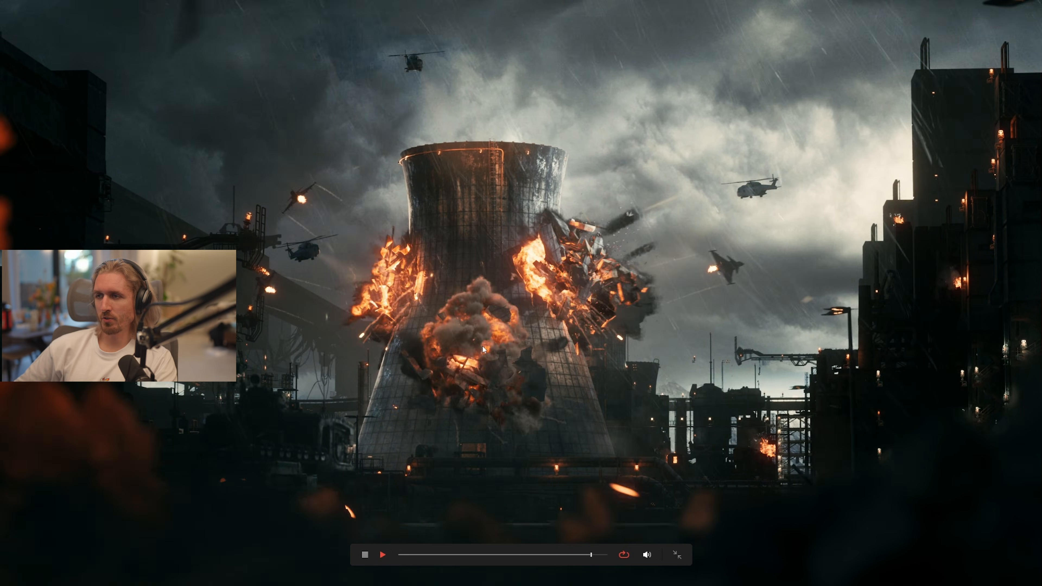
{"action": "key", "text": "space"}
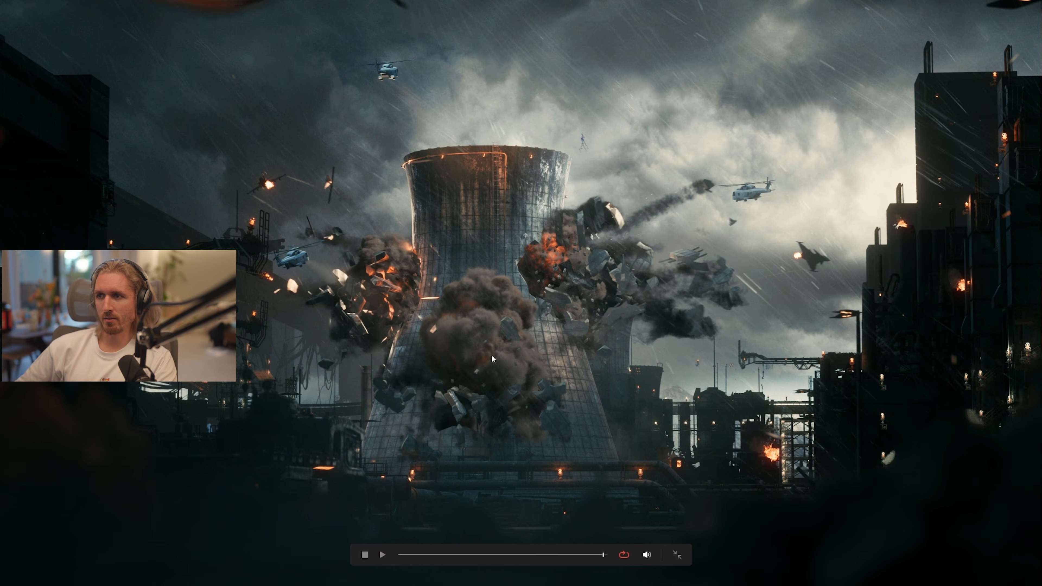
{"action": "key", "text": "Escape"}
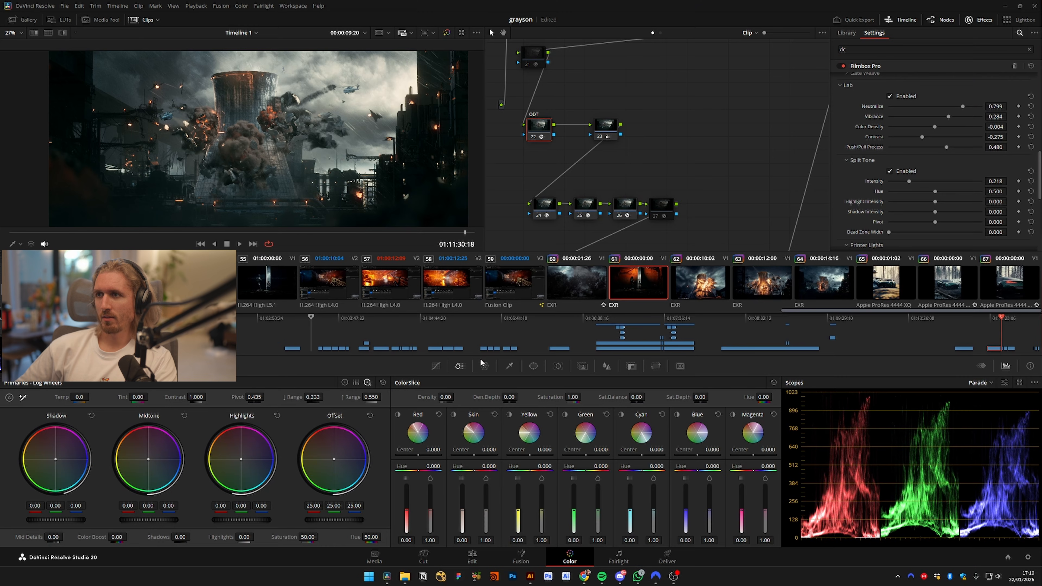
Compare the frame with node 24's Scatter effect off and on, and inspect the effects on nodes 25 and 26
{"action": "left_click", "coordinate": [546, 135]}
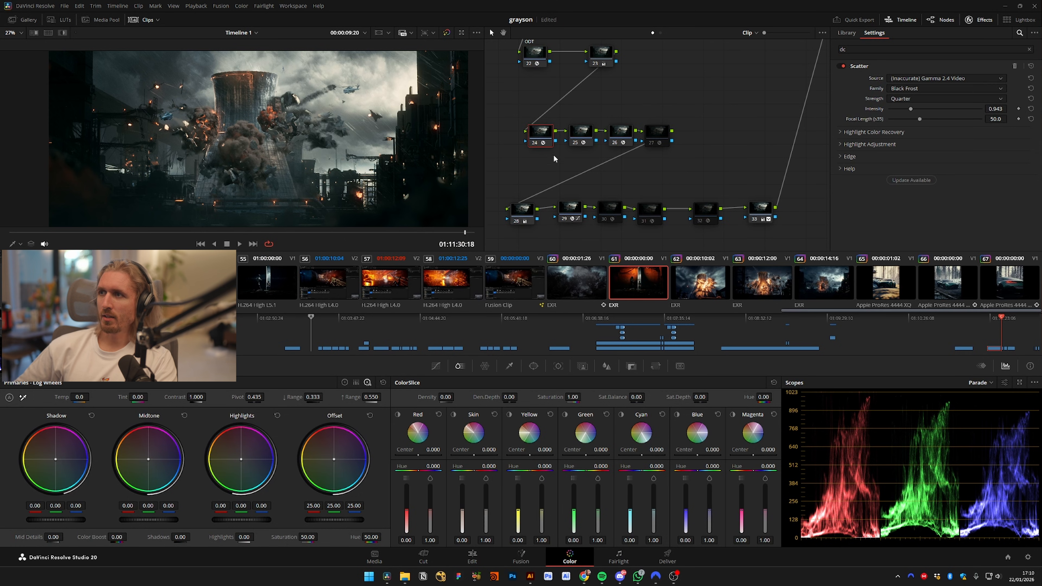
{"action": "key", "text": "ctrl+d"}
{"action": "key", "text": "ctrl+d"}
{"action": "left_click", "coordinate": [586, 136]}
{"action": "left_click", "coordinate": [620, 138]}
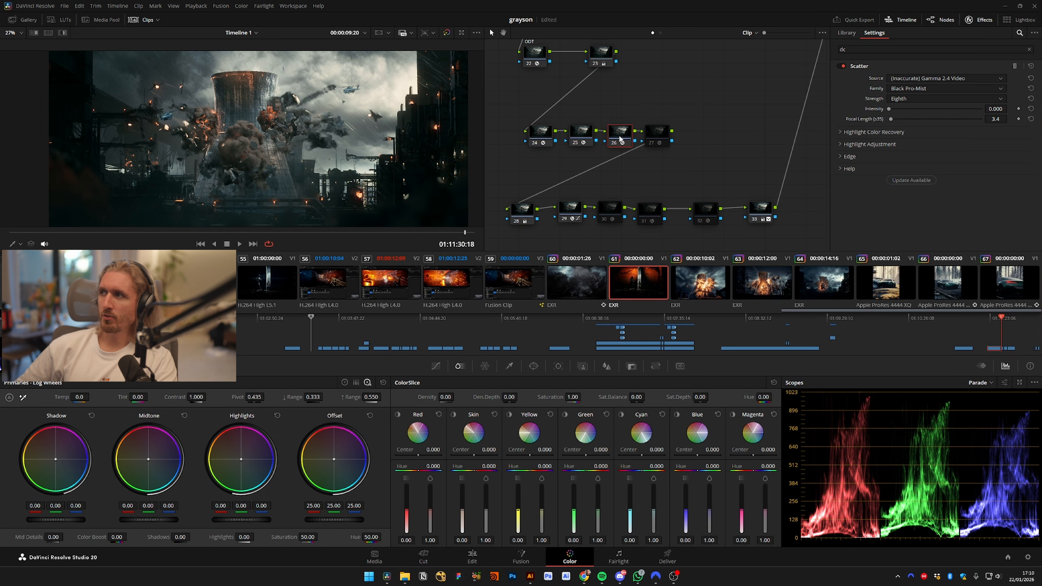
Compare the shot with the grade bypassed and active, move to 01:11:26:23, and inspect nodes 25 and 26
{"action": "left_click_drag", "start_coordinate": [584, 170], "coordinate": [597, 212]}
{"action": "key", "text": "shift+d"}
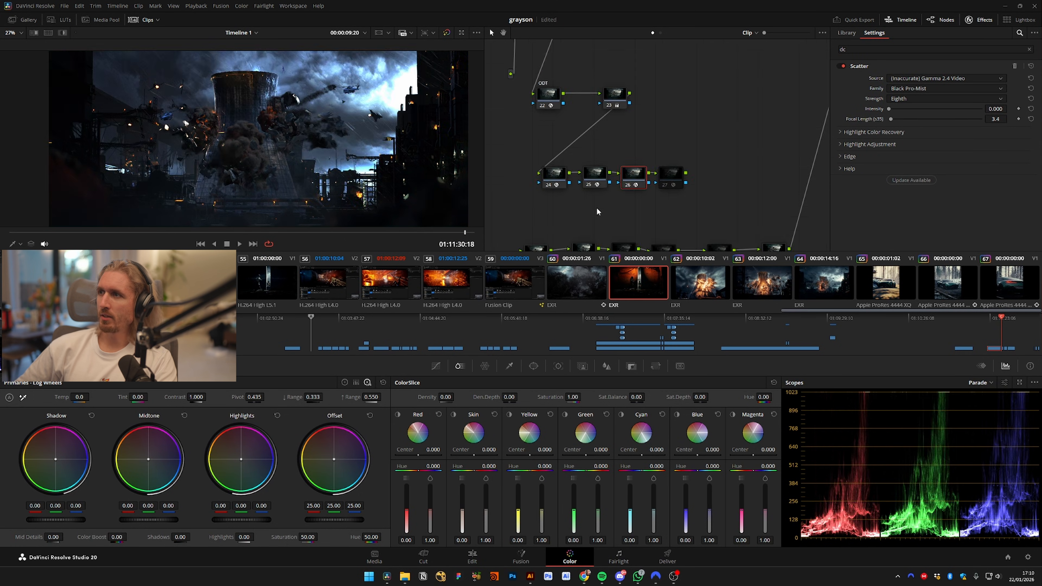
{"action": "key", "text": "ctrl+d"}
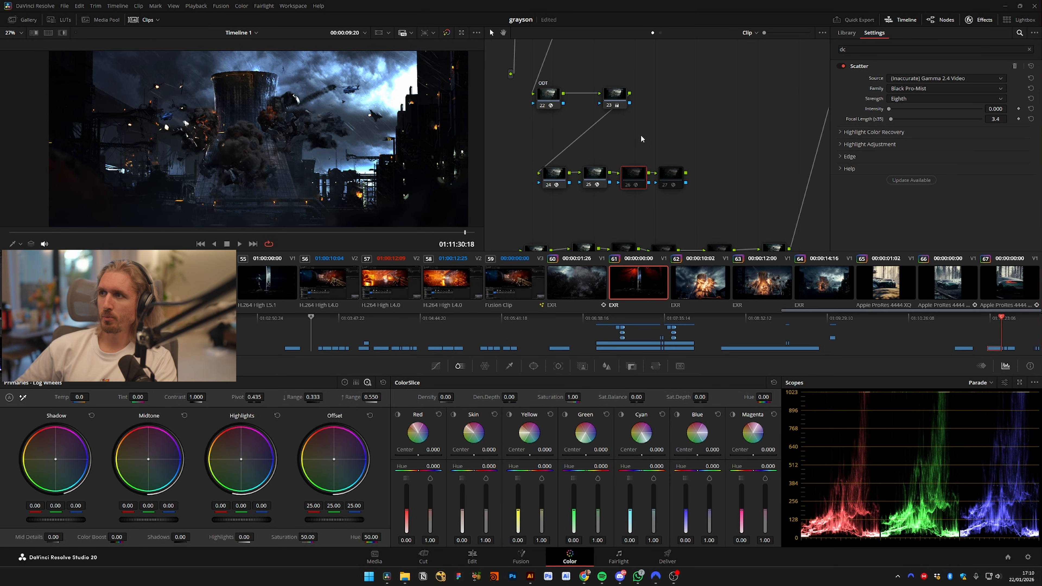
{"action": "scroll", "coordinate": [642, 139], "scroll_direction": "up", "scroll_amount": 3}
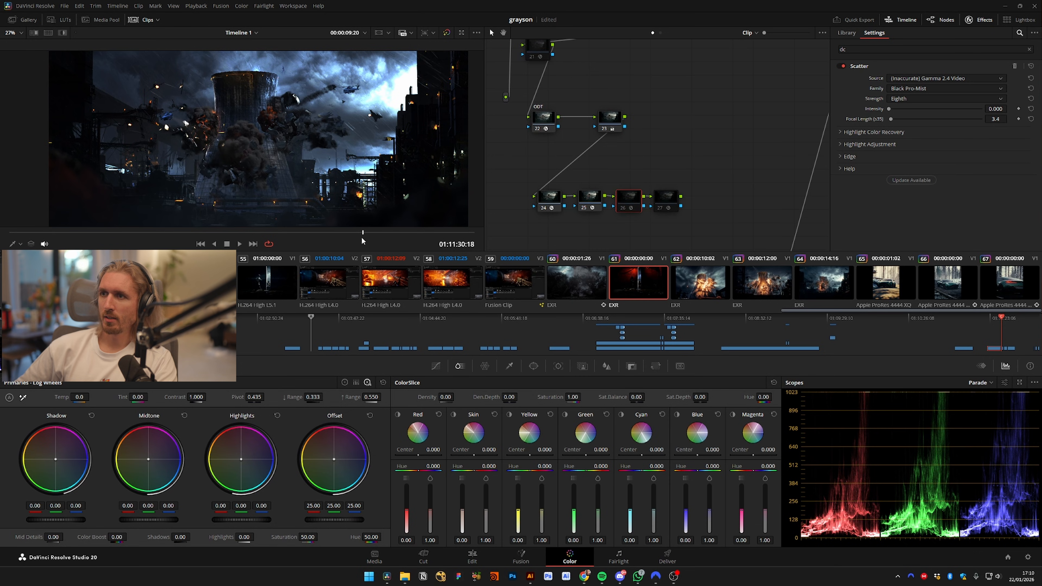
{"action": "left_click_drag", "start_coordinate": [362, 238], "coordinate": [377, 237]}
{"action": "key", "text": "shift+d"}
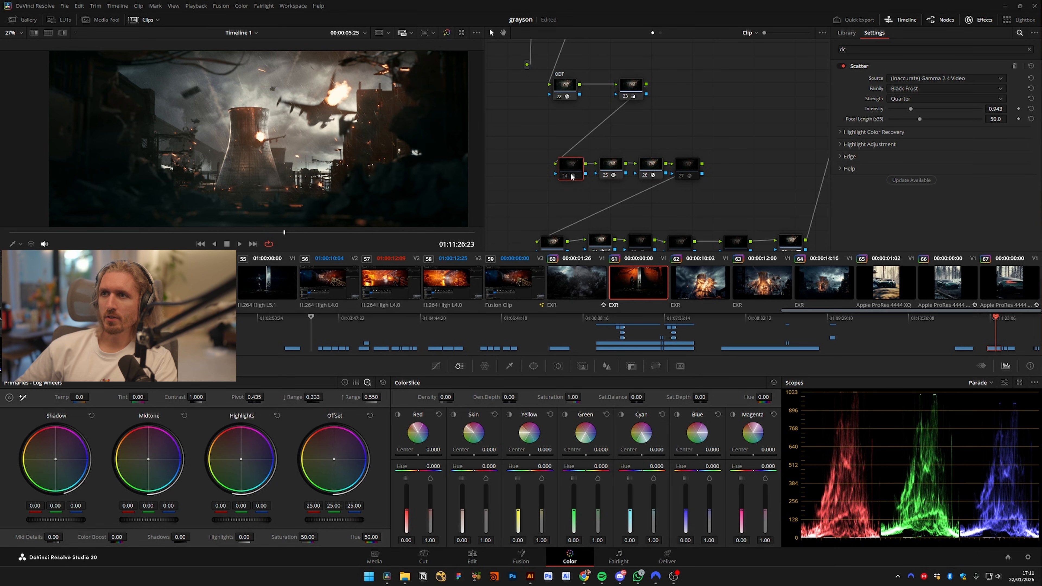
{"action": "left_click", "coordinate": [611, 166]}
{"action": "left_click", "coordinate": [648, 177]}
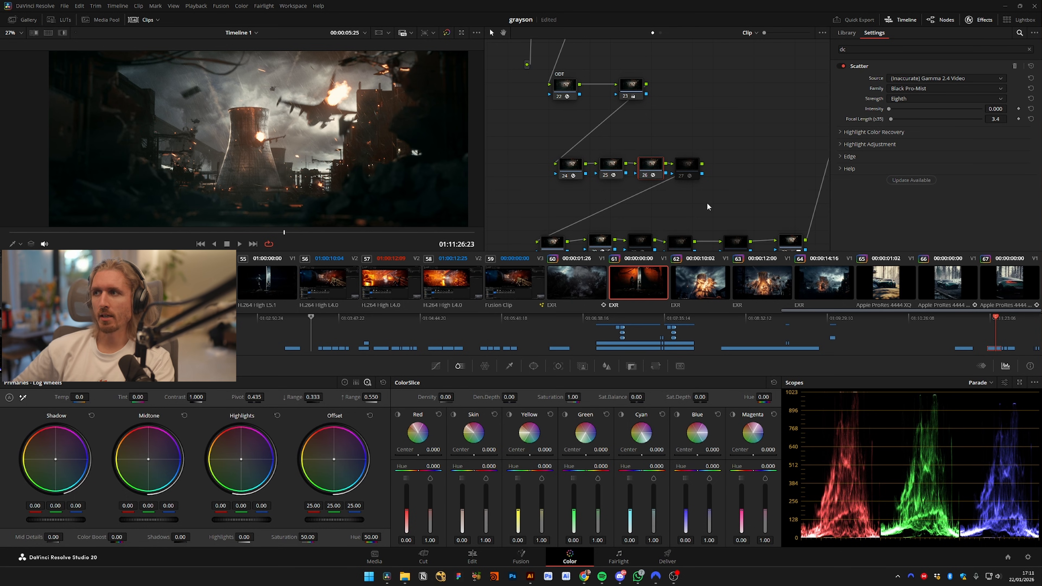
Set the log Shadow wheel of node 28 to -0.01 on all channels, judging it against the dark foreground
{"action": "left_click_drag", "start_coordinate": [665, 200], "coordinate": [646, 147]}
{"action": "left_click", "coordinate": [533, 199]}
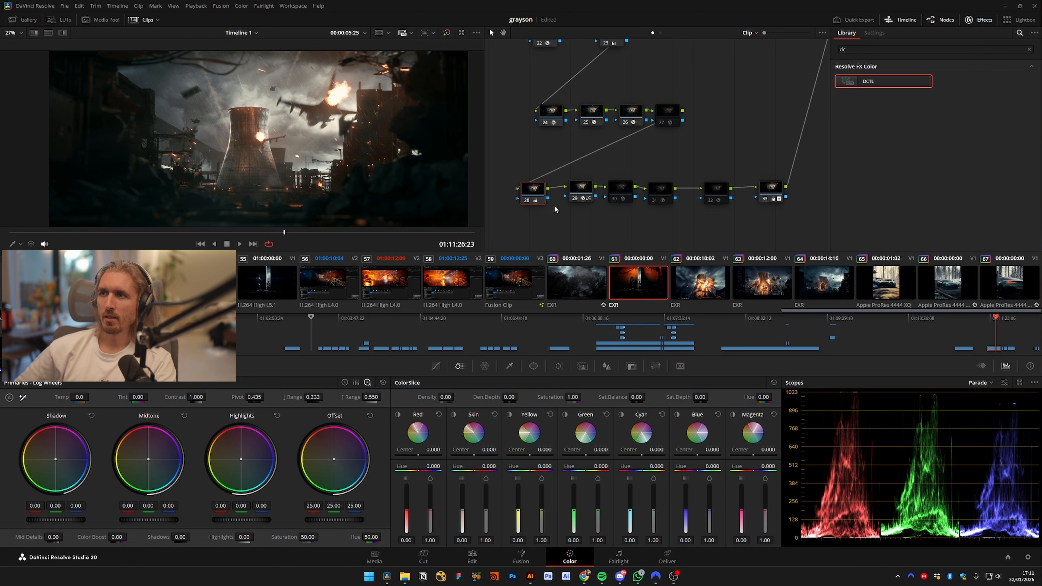
{"action": "scroll", "coordinate": [378, 204], "scroll_direction": "up", "scroll_amount": 5}
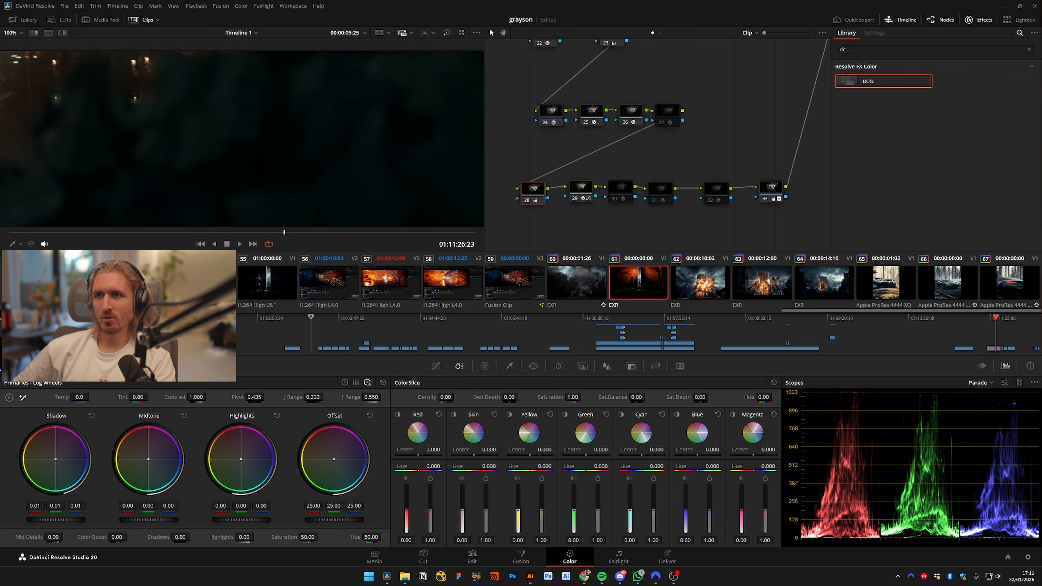
{"action": "mouse_move", "coordinate": [56, 519]}
{"action": "left_mouse_down"}
{"action": "mouse_move", "coordinate": [92, 519]}
{"action": "mouse_move", "coordinate": [76, 519]}
{"action": "left_mouse_up"}
{"action": "left_click_drag", "start_coordinate": [195, 168], "coordinate": [318, 189]}
{"action": "left_click_drag", "start_coordinate": [75, 519], "coordinate": [39, 519]}
{"action": "scroll", "coordinate": [185, 170], "scroll_direction": "down", "scroll_amount": 4}
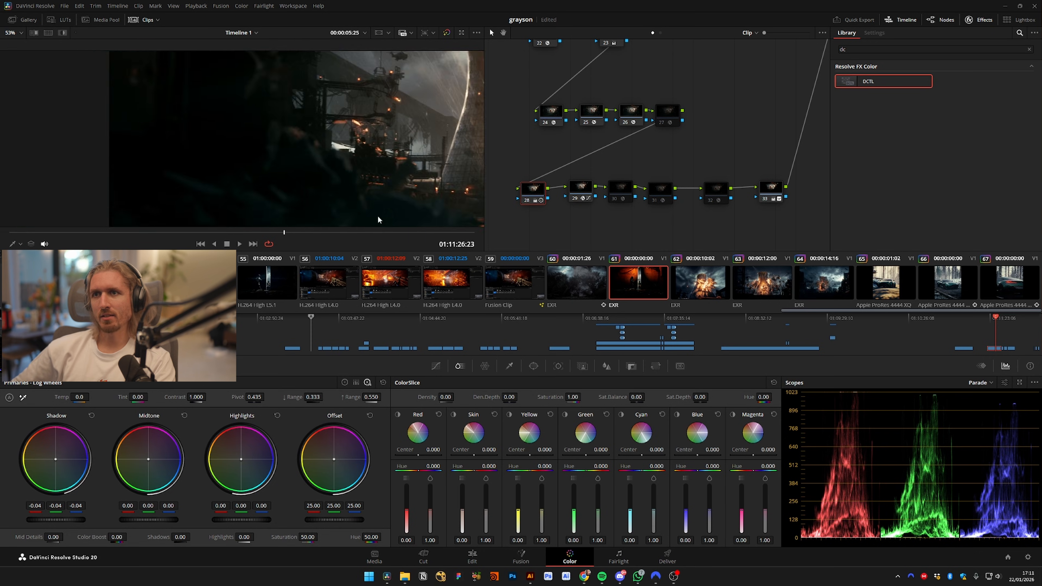
{"action": "left_click_drag", "start_coordinate": [69, 520], "coordinate": [77, 519]}
{"action": "scroll", "coordinate": [242, 141], "scroll_direction": "down", "scroll_amount": 2}
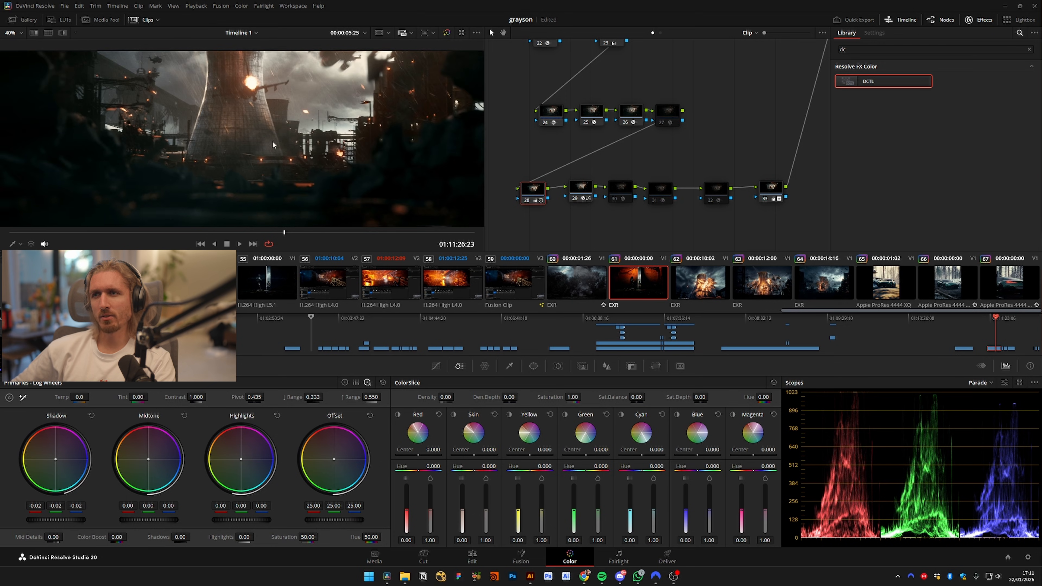
{"action": "scroll", "coordinate": [272, 140], "scroll_direction": "down", "scroll_amount": 2}
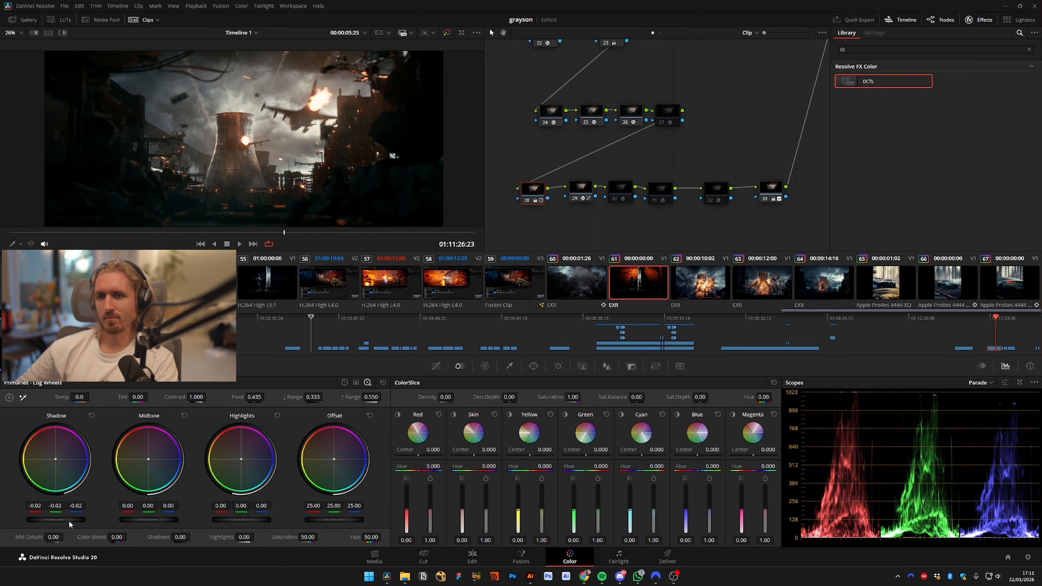
{"action": "left_click_drag", "start_coordinate": [74, 520], "coordinate": [82, 522]}
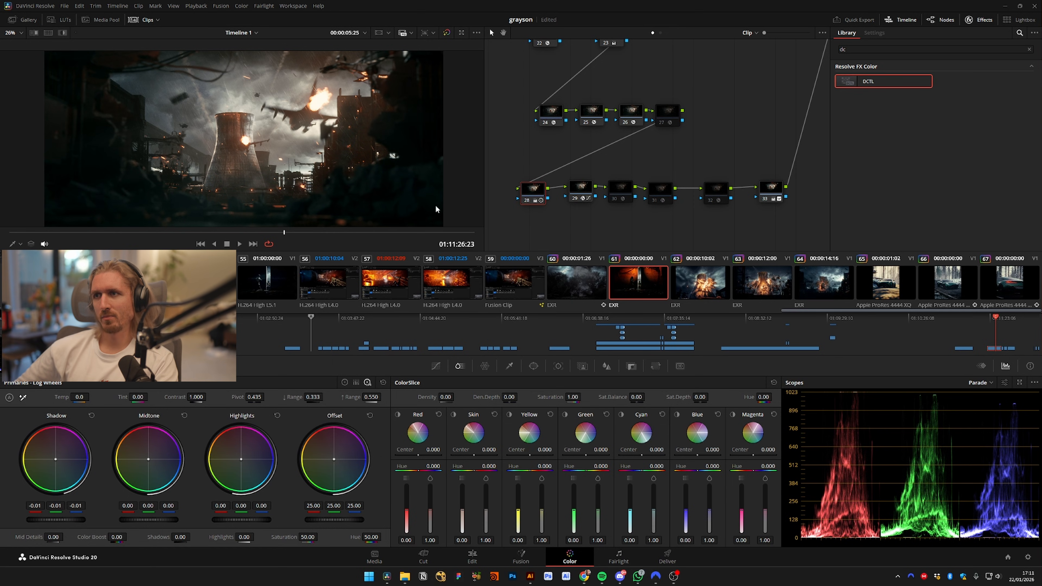
In node 29's MONO-SAT-RANGE DCTL, set Blue Sat to 0.764, Blue Range to 70.7 and Global Sat to 0.004, and save the project
{"action": "left_click_drag", "start_coordinate": [612, 211], "coordinate": [585, 194]}
{"action": "left_click", "coordinate": [554, 175]}
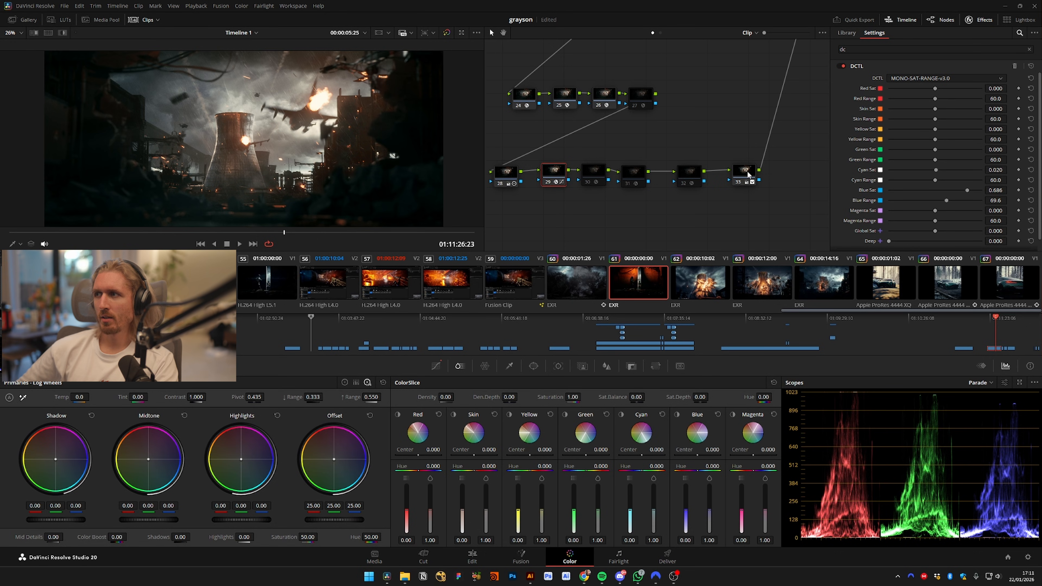
{"action": "scroll", "coordinate": [1038, 175], "scroll_direction": "down", "scroll_amount": 1}
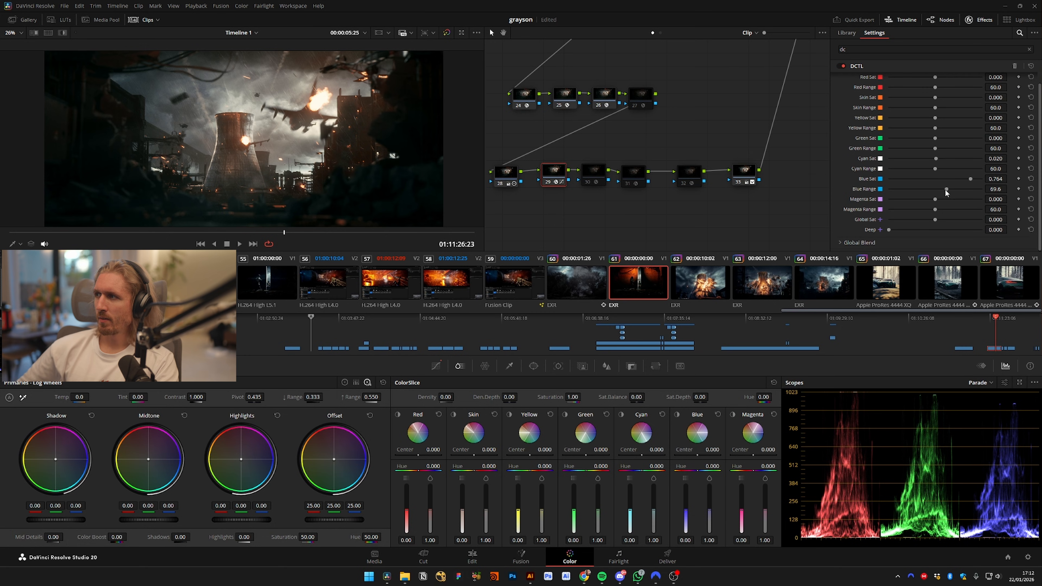
{"action": "left_click_drag", "start_coordinate": [945, 189], "coordinate": [948, 189]}
{"action": "left_click_drag", "start_coordinate": [431, 232], "coordinate": [421, 233]}
{"action": "left_click_drag", "start_coordinate": [935, 220], "coordinate": [935, 219]}
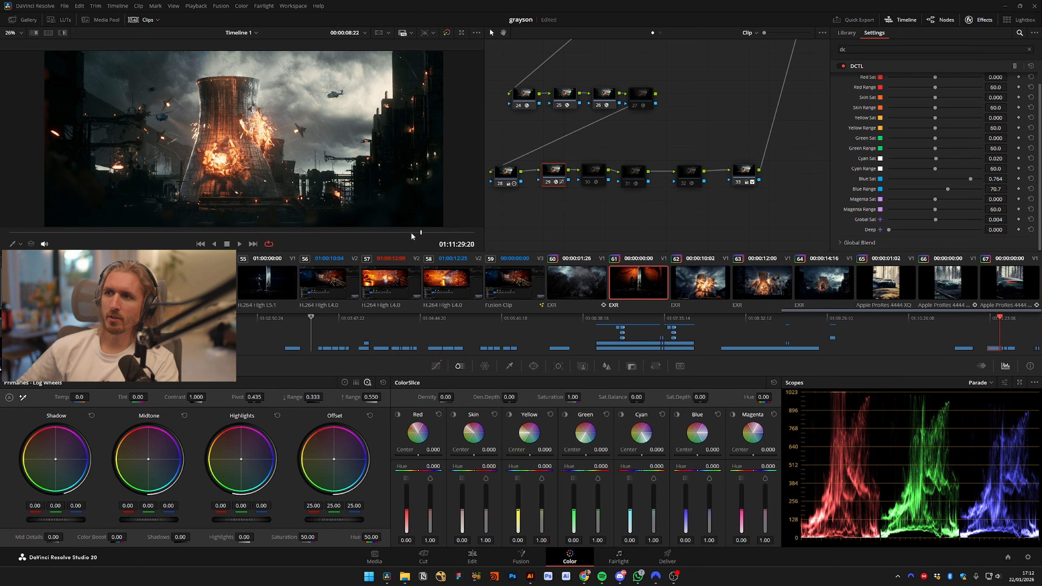
{"action": "left_click_drag", "start_coordinate": [411, 233], "coordinate": [218, 231]}
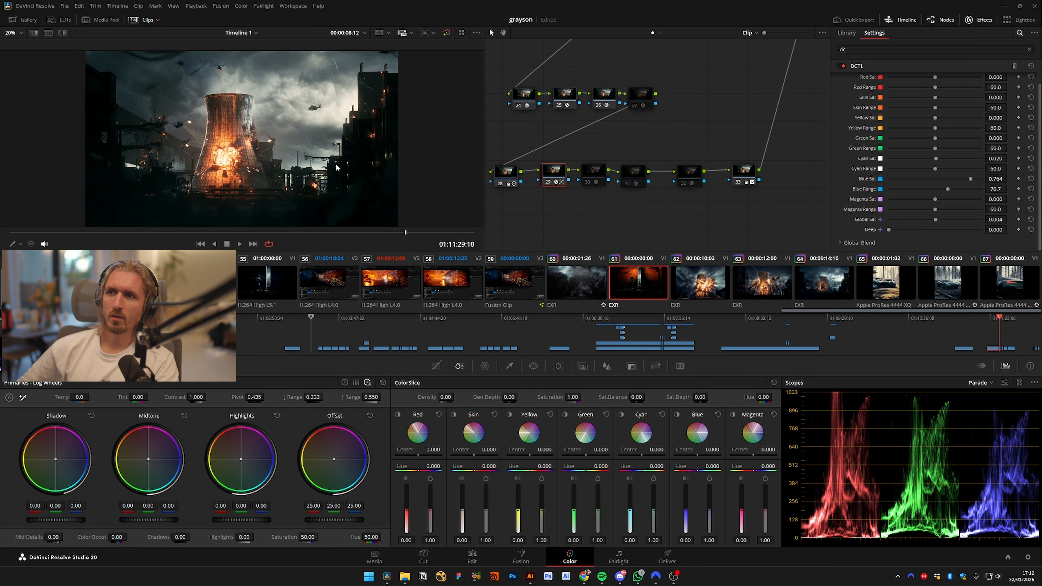
{"action": "key", "text": "ctrl+s"}
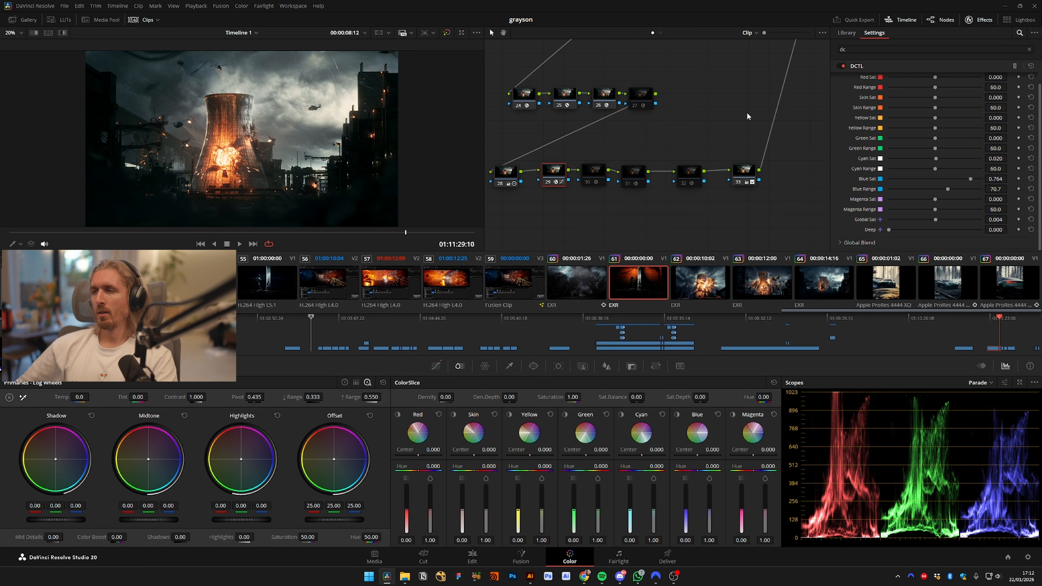
Review the node tree and compare the tower base and foreground shadows at 01:11:29:10 with the whole grade bypassed and active
{"action": "scroll", "coordinate": [747, 116], "scroll_direction": "up", "scroll_amount": 10}
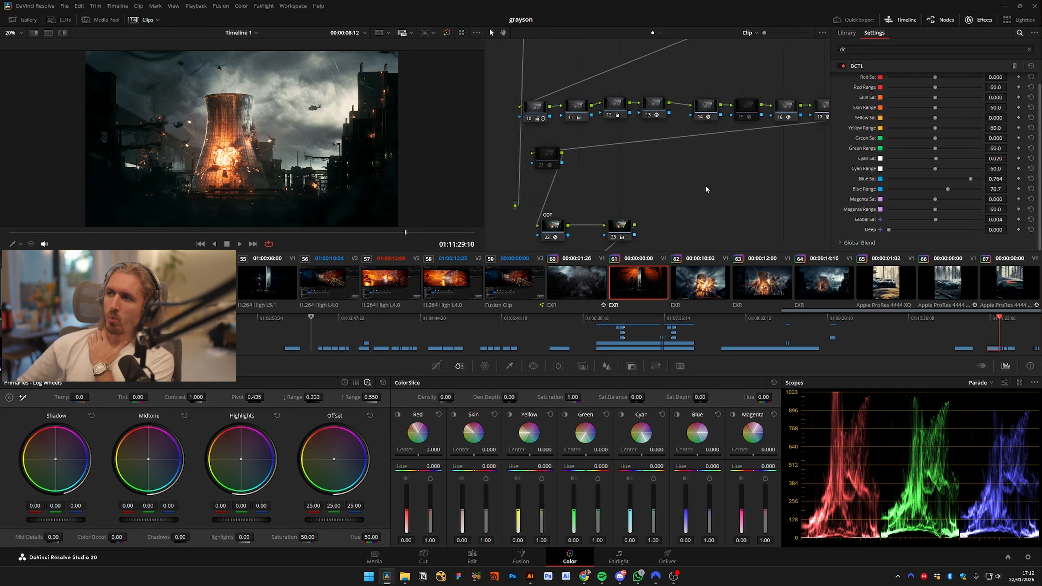
{"action": "scroll", "coordinate": [705, 189], "scroll_direction": "up", "scroll_amount": 3}
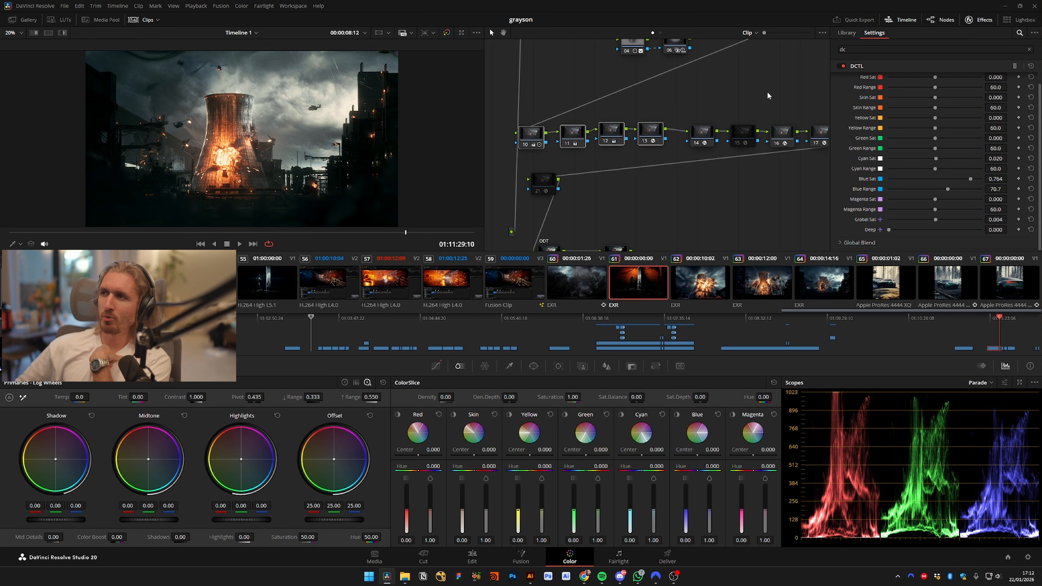
{"action": "left_click_drag", "start_coordinate": [705, 200], "coordinate": [665, 125]}
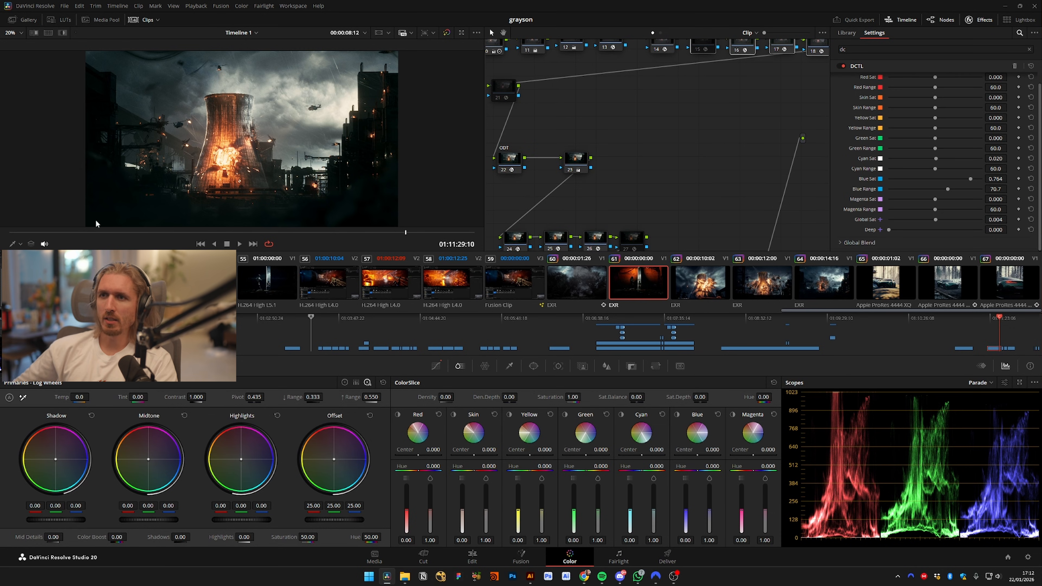
{"action": "scroll", "coordinate": [179, 180], "scroll_direction": "up", "scroll_amount": 3}
{"action": "left_click_drag", "start_coordinate": [179, 180], "coordinate": [203, 189]}
{"action": "key", "text": "shift+d"}
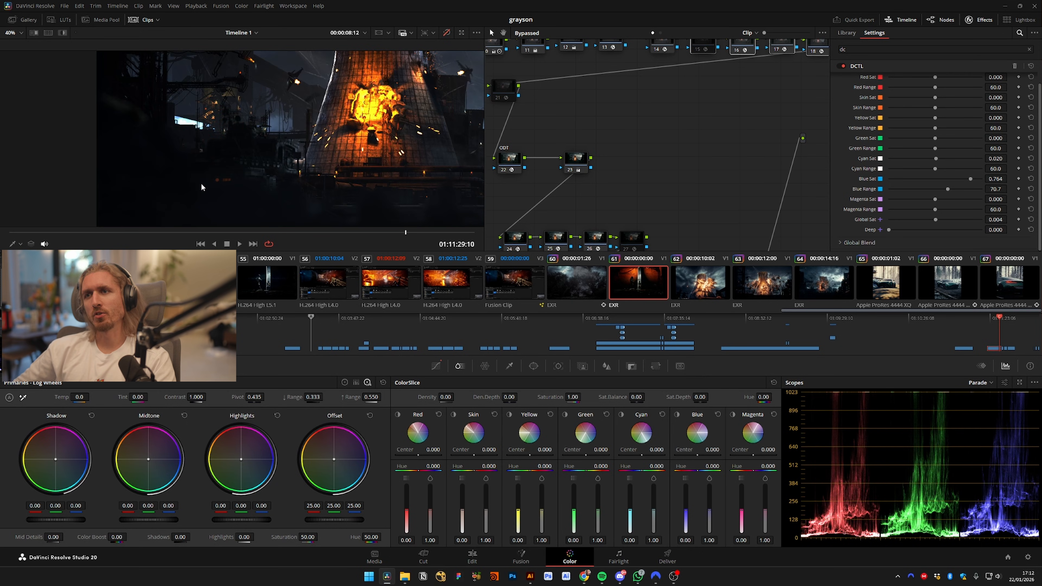
{"action": "key", "text": "shift+d"}
{"action": "key", "text": "shift+d"}
{"action": "key", "text": "shift+d"}
{"action": "key", "text": "shift+d"}
{"action": "key", "text": "shift+d"}
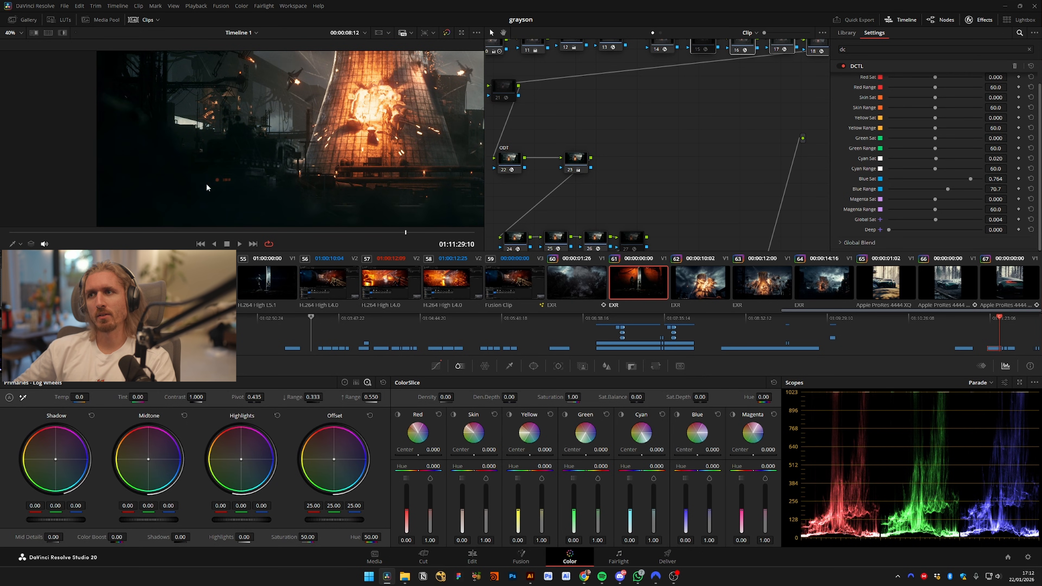
Add a serial node after node 09 and place it on its own above the row starting with node 11
{"action": "scroll", "coordinate": [616, 109], "scroll_direction": "up", "scroll_amount": 5}
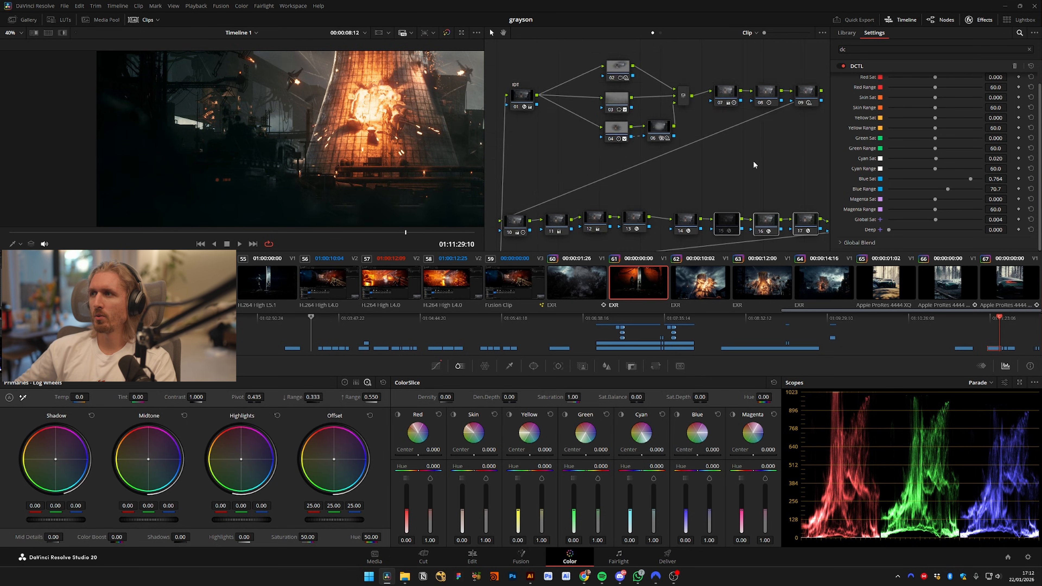
{"action": "left_click_drag", "start_coordinate": [753, 161], "coordinate": [655, 168]}
{"action": "left_click", "coordinate": [700, 104]}
{"action": "key", "text": "alt+s"}
{"action": "left_click_drag", "start_coordinate": [749, 109], "coordinate": [560, 193]}
{"action": "left_click_drag", "start_coordinate": [620, 174], "coordinate": [534, 159]}
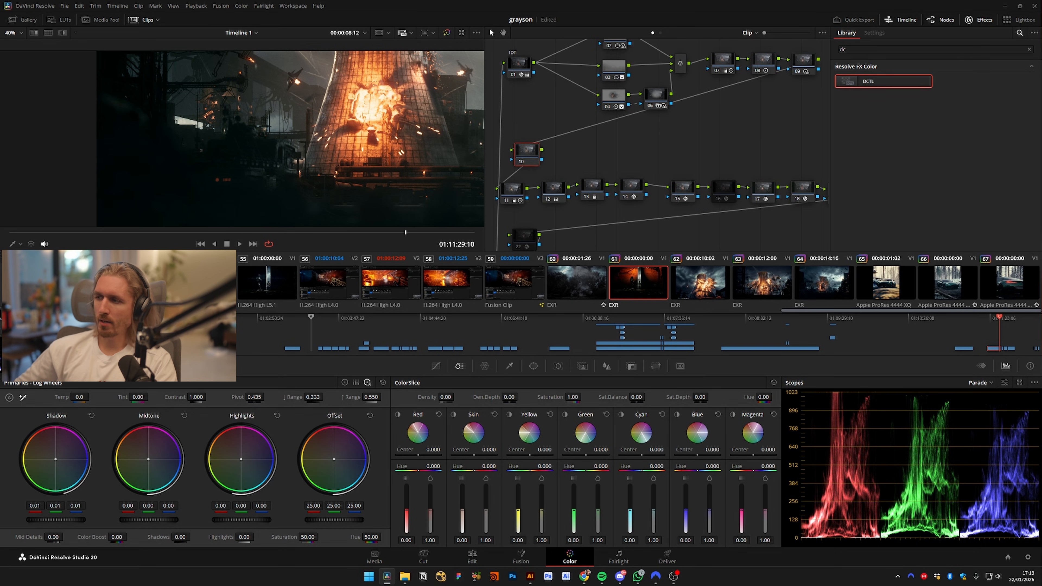
Raise the new node 10's log Shadow wheel to 0.16 on all channels and check the frame full screen
{"action": "left_click_drag", "start_coordinate": [56, 519], "coordinate": [78, 519]}
{"action": "scroll", "coordinate": [291, 163], "scroll_direction": "down", "scroll_amount": 5}
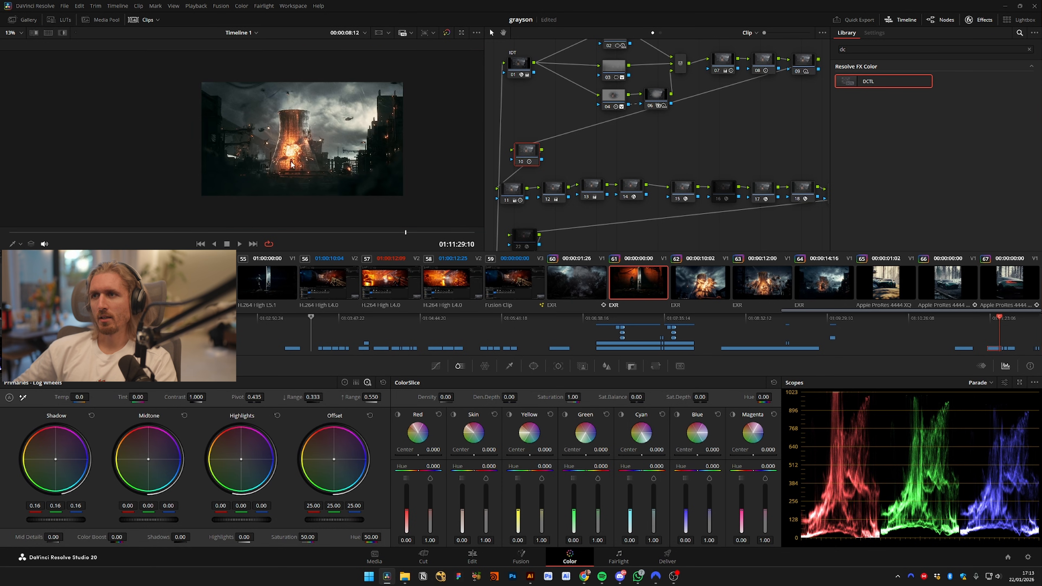
{"action": "scroll", "coordinate": [291, 163], "scroll_direction": "up", "scroll_amount": 3}
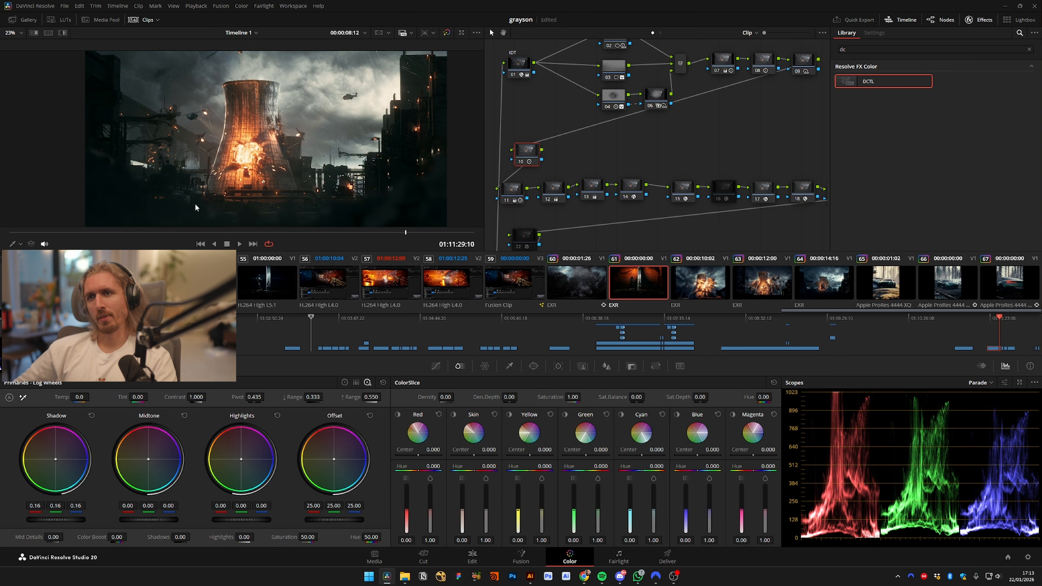
{"action": "key", "text": "alt+f"}
{"action": "scroll", "coordinate": [473, 313], "scroll_direction": "up", "scroll_amount": 4}
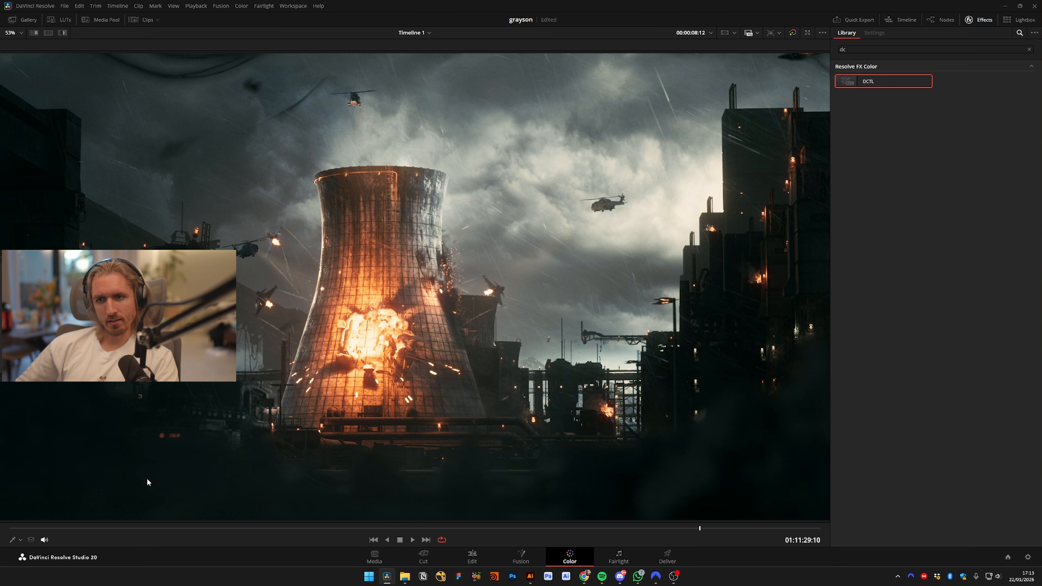
{"action": "key", "text": "ctrl+f"}
{"action": "key", "text": "ctrl+f"}
{"action": "key", "text": "alt+f"}
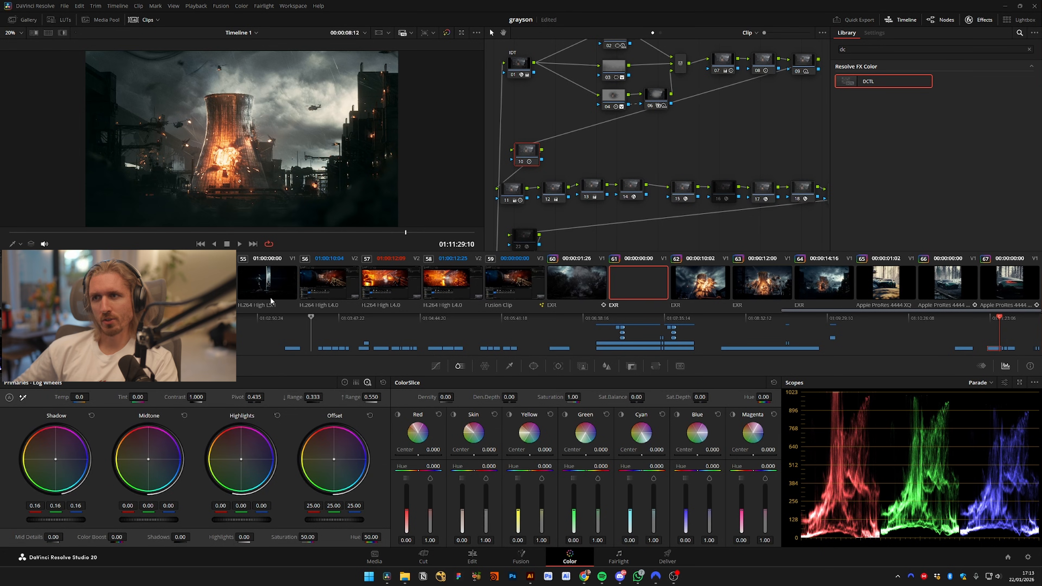
Add a serial node after the ODT node and lower its green Offset to 24.00
{"action": "scroll", "coordinate": [692, 148], "scroll_direction": "down", "scroll_amount": 5}
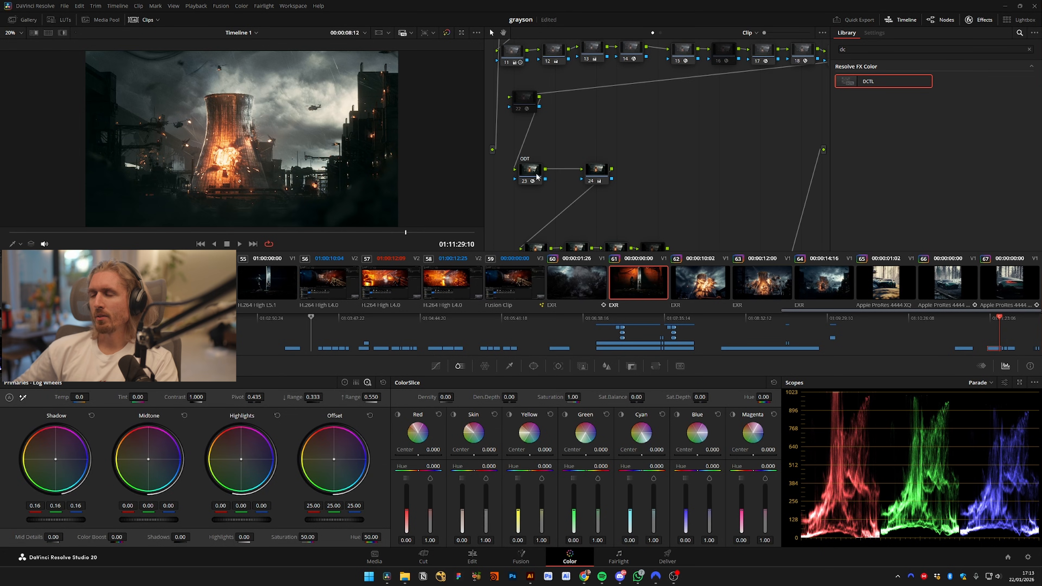
{"action": "left_click", "coordinate": [529, 170]}
{"action": "key", "text": "alt+s"}
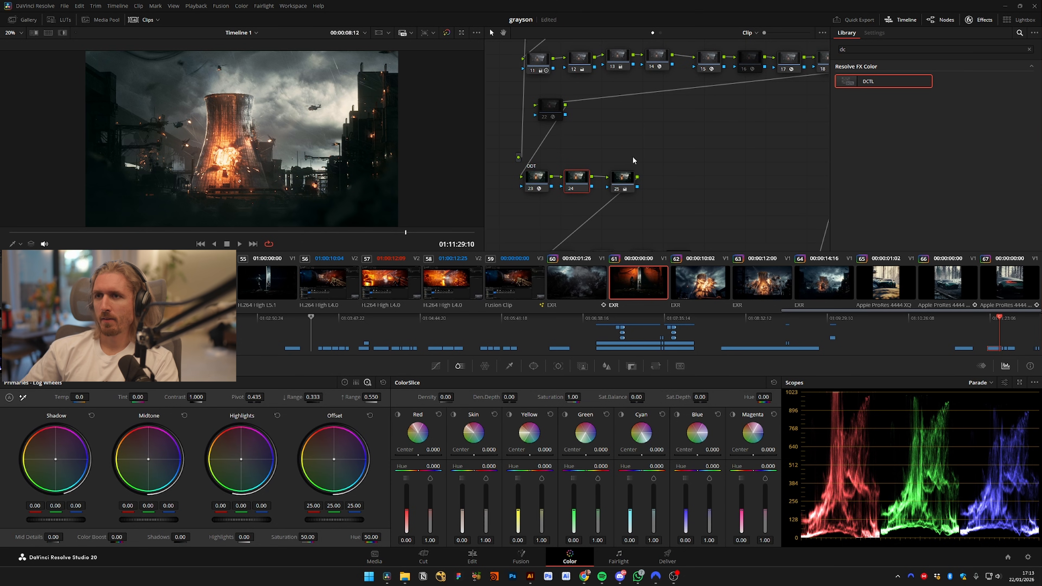
{"action": "key", "text": "5"}
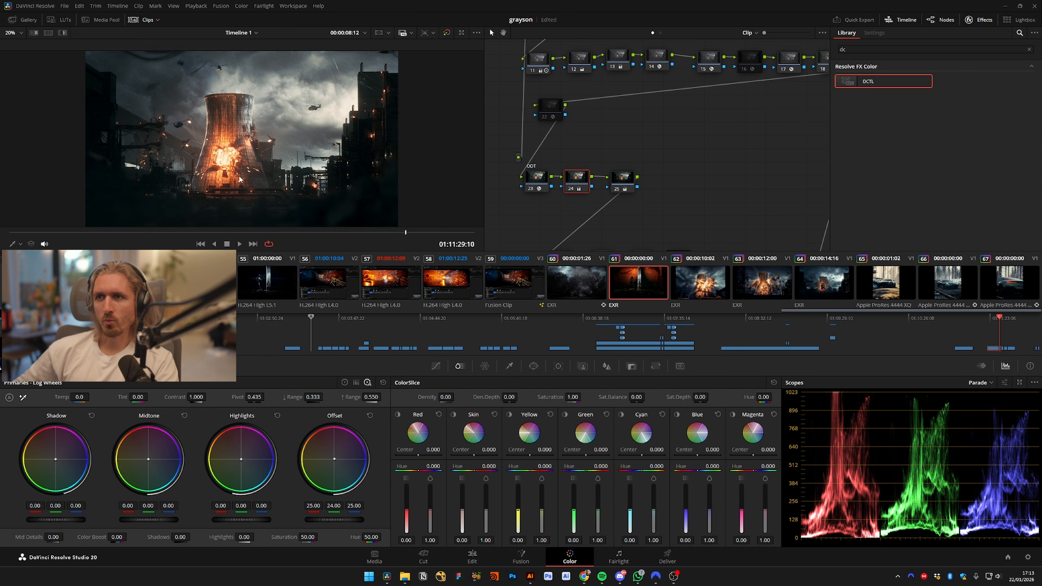
Check the green offset change in the dark foreground and full screen, and move the playhead to 01:11:26:29
{"action": "scroll", "coordinate": [240, 179], "scroll_direction": "up", "scroll_amount": 5}
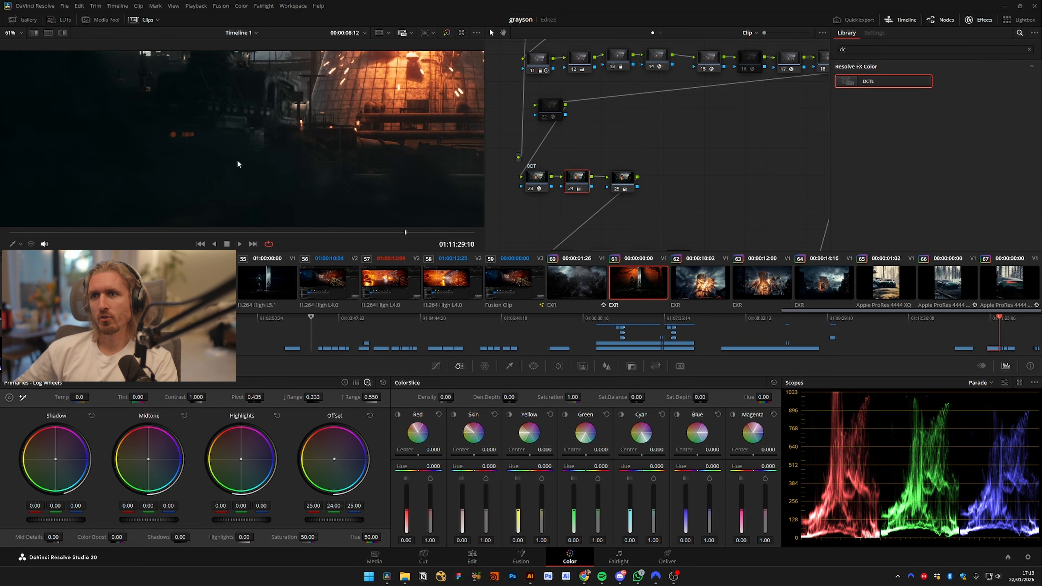
{"action": "key", "text": "ctrl+f"}
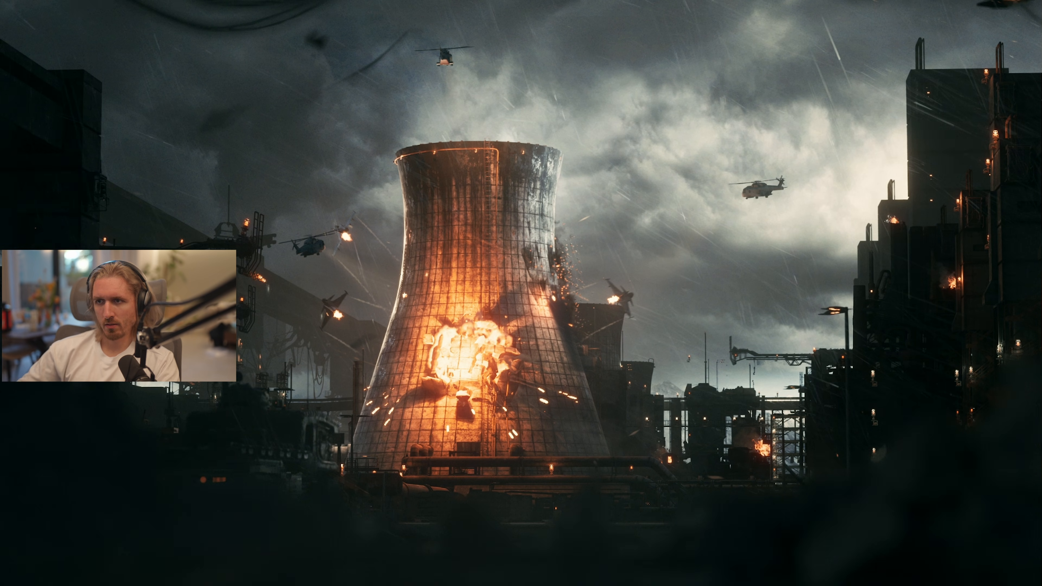
{"action": "key", "text": "ctrl+f"}
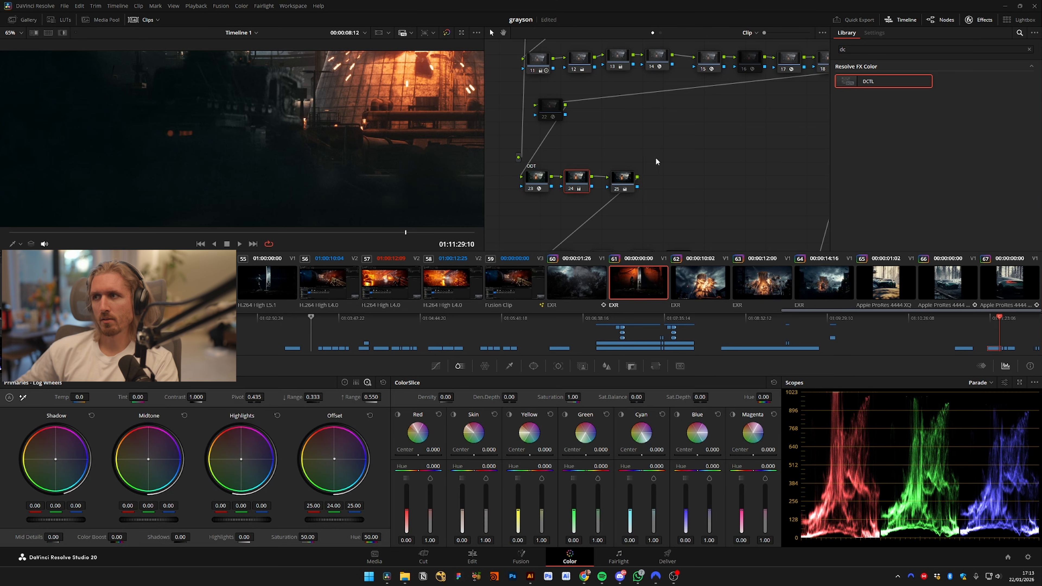
{"action": "scroll", "coordinate": [321, 148], "scroll_direction": "down", "scroll_amount": 5}
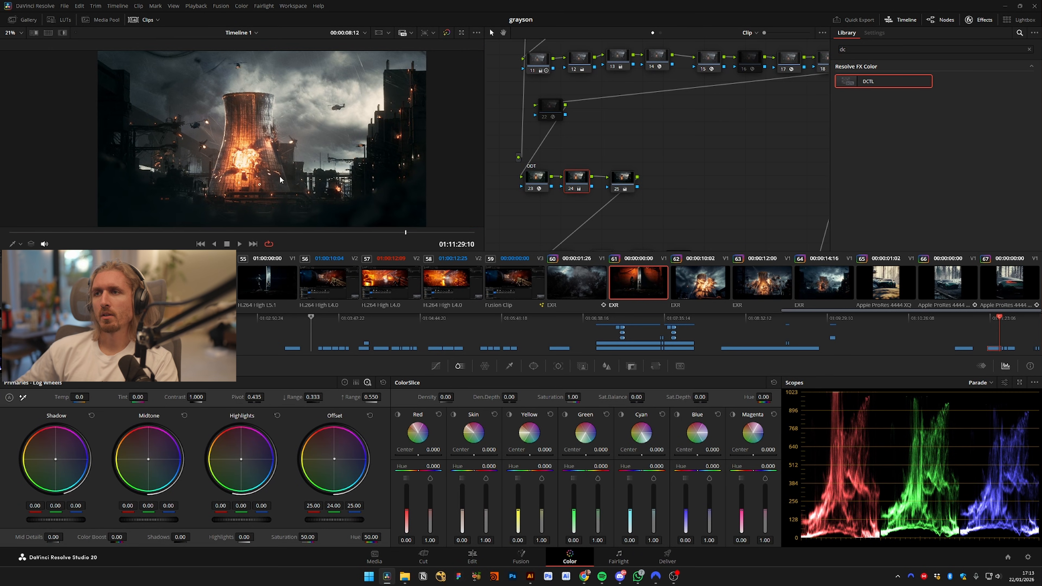
{"action": "mouse_move", "coordinate": [289, 236]}
{"action": "left_mouse_down"}
{"action": "mouse_move", "coordinate": [277, 236]}
{"action": "mouse_move", "coordinate": [342, 235]}
{"action": "mouse_move", "coordinate": [295, 237]}
{"action": "left_mouse_up"}
{"action": "scroll", "coordinate": [717, 242], "scroll_direction": "up", "scroll_amount": 5}
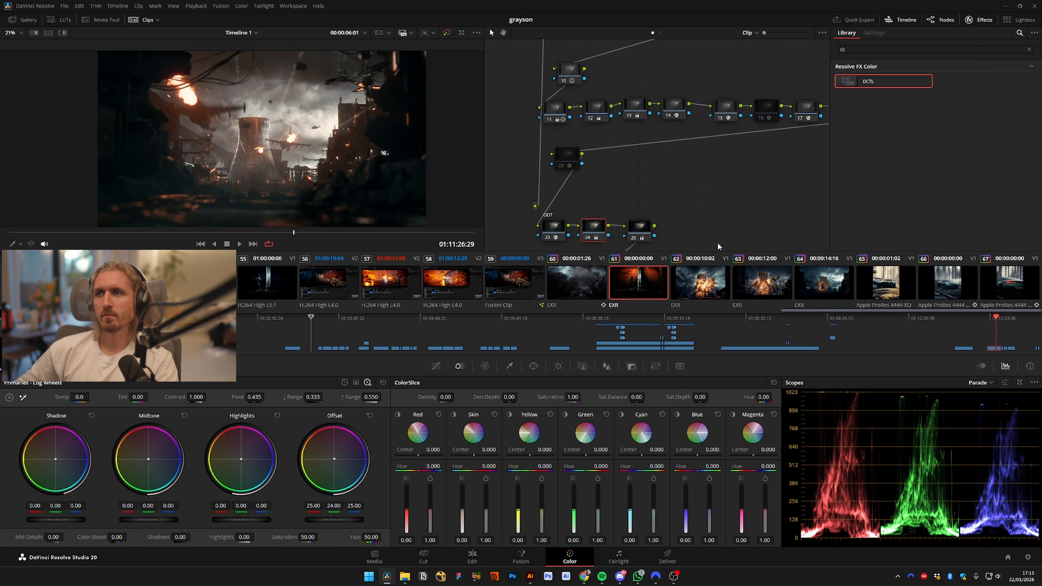
Switch nodes 02 and 03 off and back on one at a time to compare their effect, and select node 04
{"action": "key", "text": "ctrl+d"}
{"action": "key", "text": "ctrl+d"}
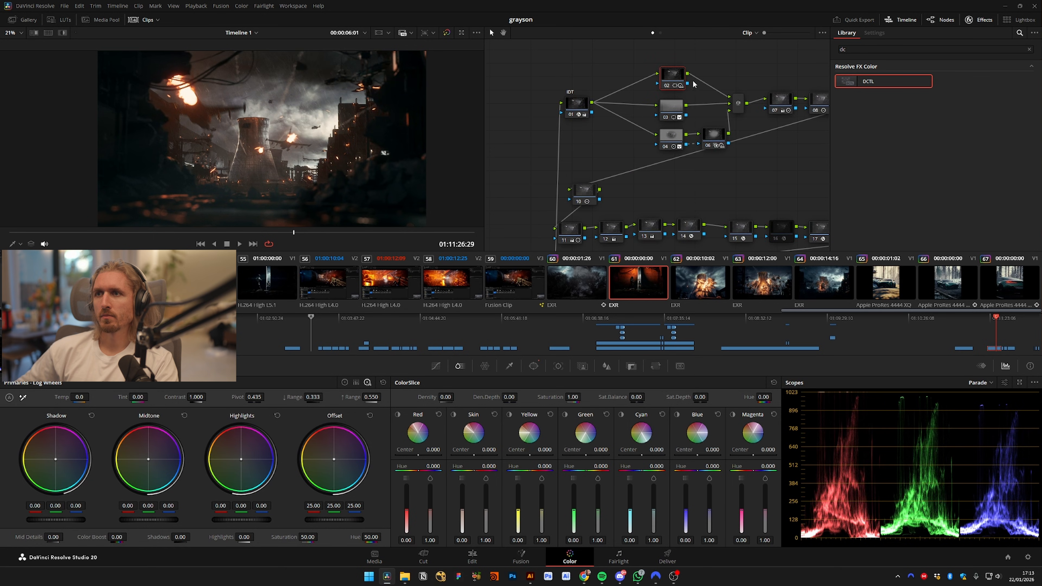
{"action": "left_click", "coordinate": [675, 116]}
{"action": "key", "text": "ctrl+d"}
{"action": "key", "text": "ctrl+d"}
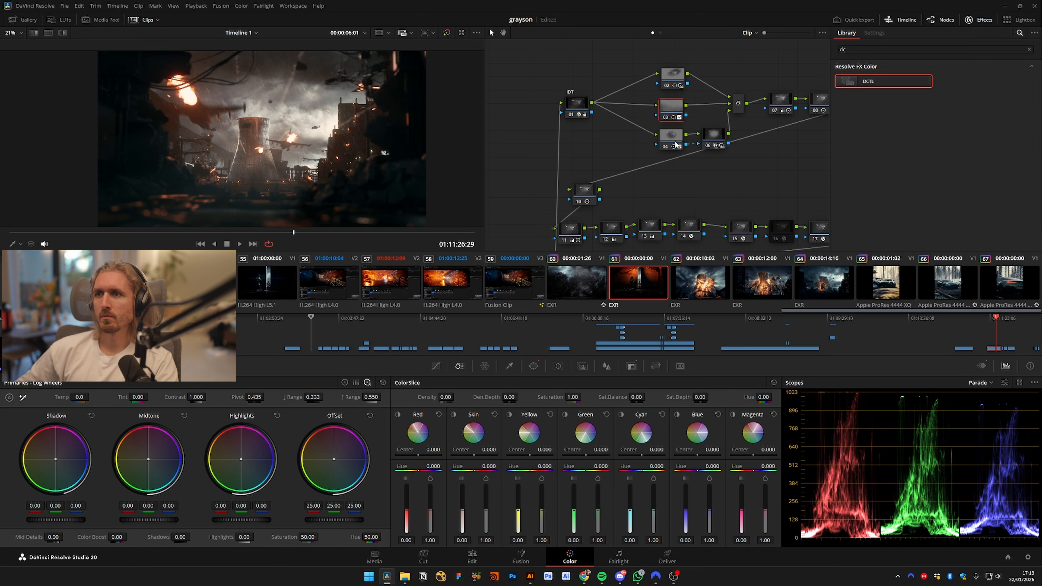
{"action": "left_click", "coordinate": [675, 145]}
{"action": "left_click_drag", "start_coordinate": [628, 145], "coordinate": [582, 169]}
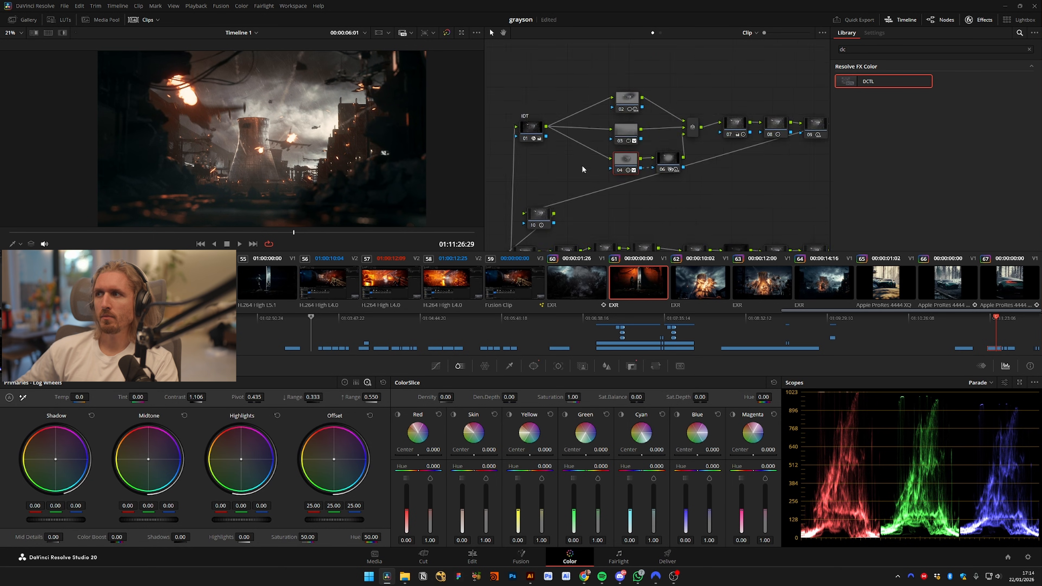
Select parallel nodes 02, 03, 04 and 06 with their mixer and compare the frame with them disabled and enabled
{"action": "left_click_drag", "start_coordinate": [690, 76], "coordinate": [599, 189]}
{"action": "key", "text": "ctrl+d"}
{"action": "key", "text": "ctrl+d"}
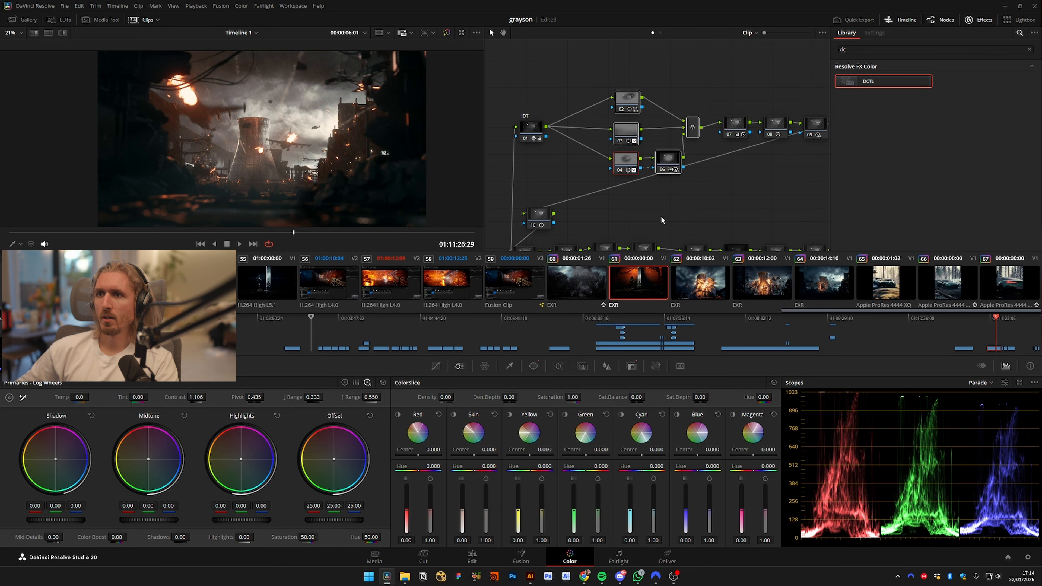
{"action": "key", "text": "ctrl+d"}
{"action": "key", "text": "ctrl+d"}
Enlarge the viewer and compare the cooling tower frame with the whole grade bypassed and restored
{"action": "key", "text": "alt+f"}
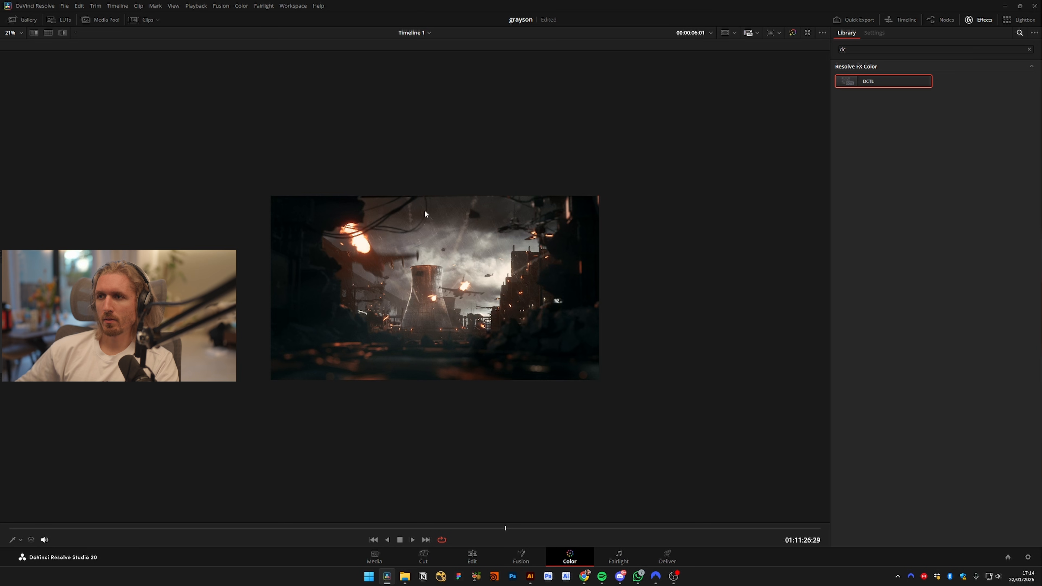
{"action": "key", "text": "shift+d"}
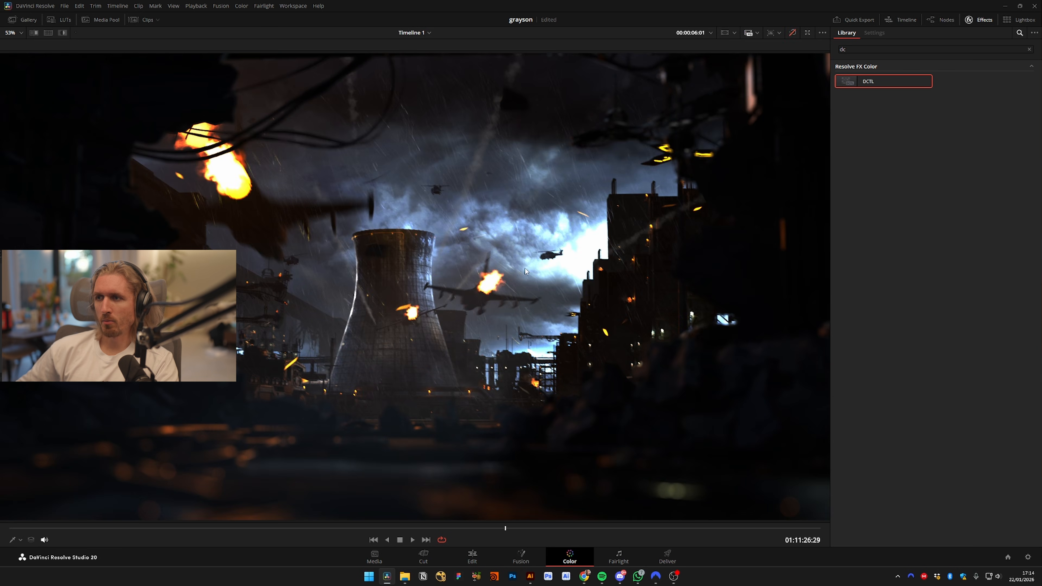
{"action": "key", "text": "shift+d"}
Disable and re-enable the selected parallel nodes repeatedly in the enlarged viewer to judge their effect, and return to the normal layout
{"action": "key", "text": "ctrl+d"}
{"action": "key", "text": "ctrl+d"}
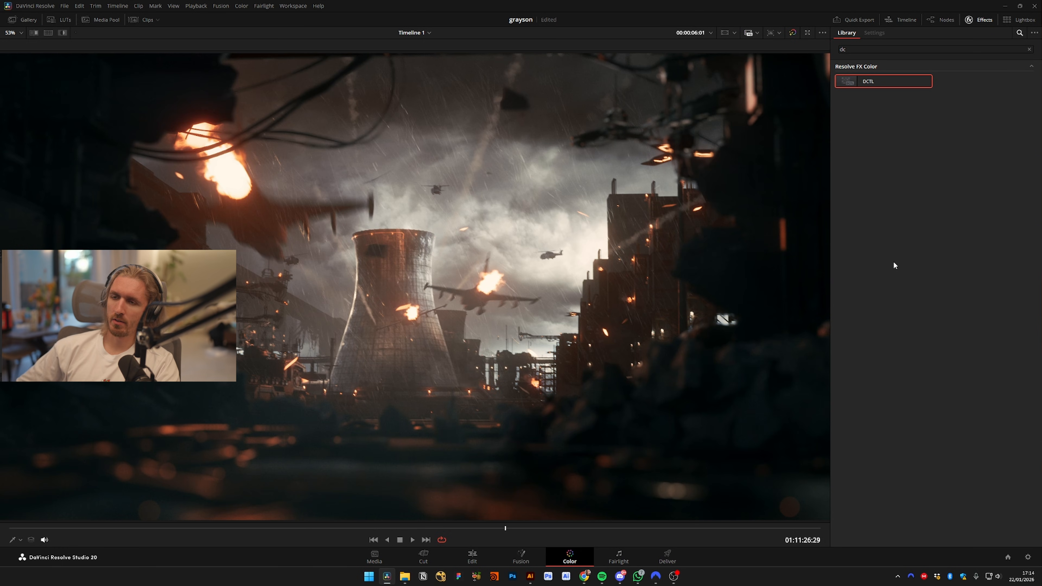
{"action": "key", "text": "ctrl+d"}
{"action": "key", "text": "ctrl+d"}
{"action": "key", "text": "ctrl+d"}
{"action": "key", "text": "ctrl+d"}
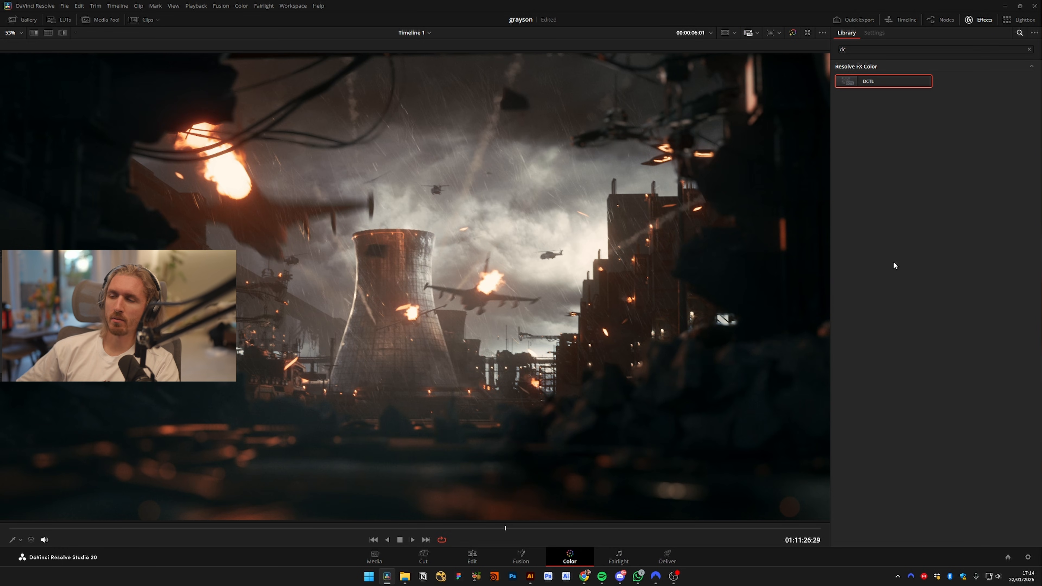
{"action": "key", "text": "ctrl+d"}
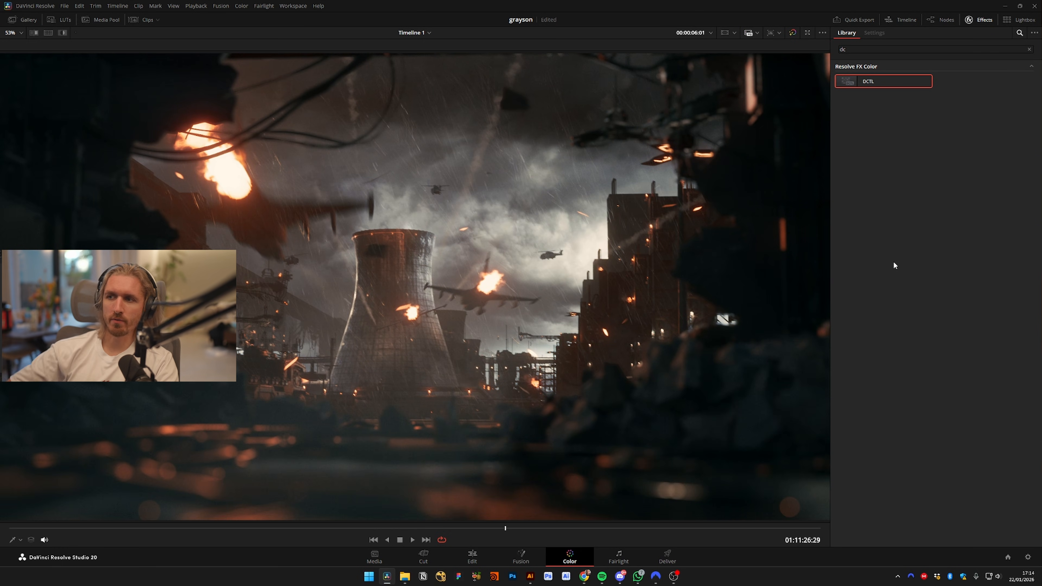
{"action": "key", "text": "ctrl+d"}
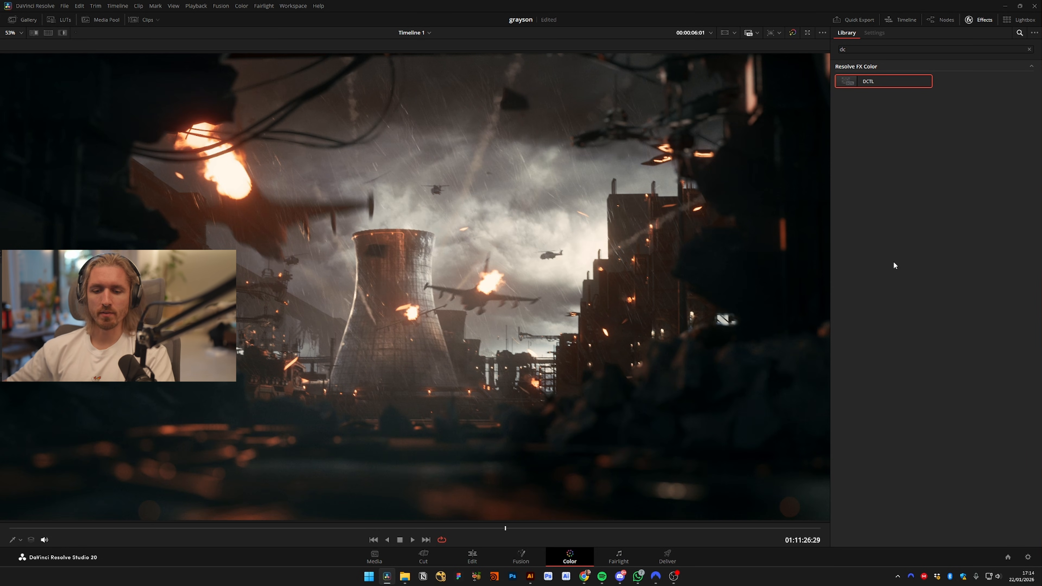
{"action": "key", "text": "alt+f"}
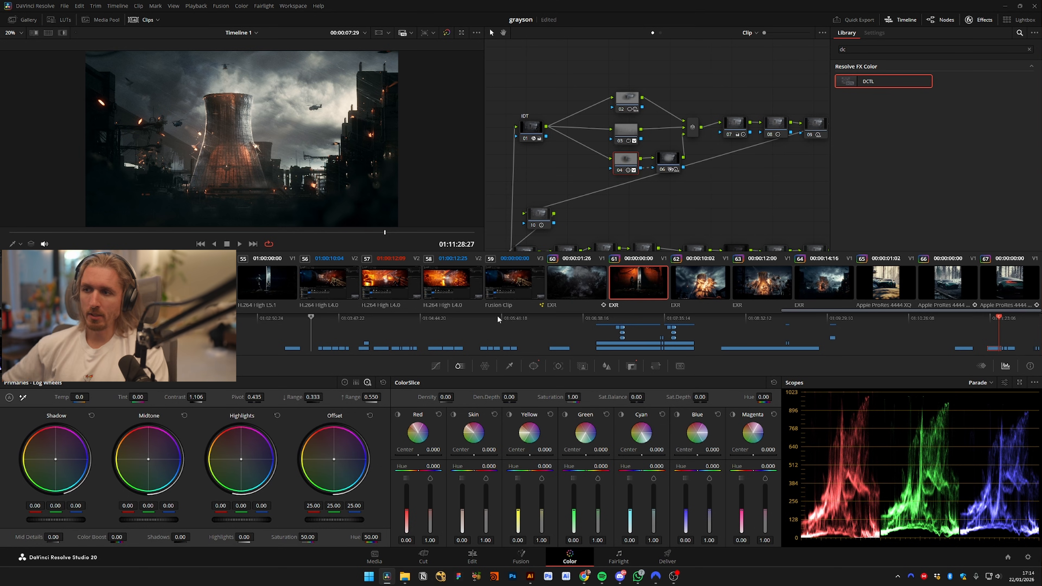
Review the node graph from the parallel nodes down to the last row, nodes 30 to 35
{"action": "left_click_drag", "start_coordinate": [704, 215], "coordinate": [696, 170]}
{"action": "left_click_drag", "start_coordinate": [710, 125], "coordinate": [705, 88]}
{"action": "key", "text": "ctrl+minus"}
{"action": "scroll", "coordinate": [273, 176], "scroll_direction": "up", "scroll_amount": 2}
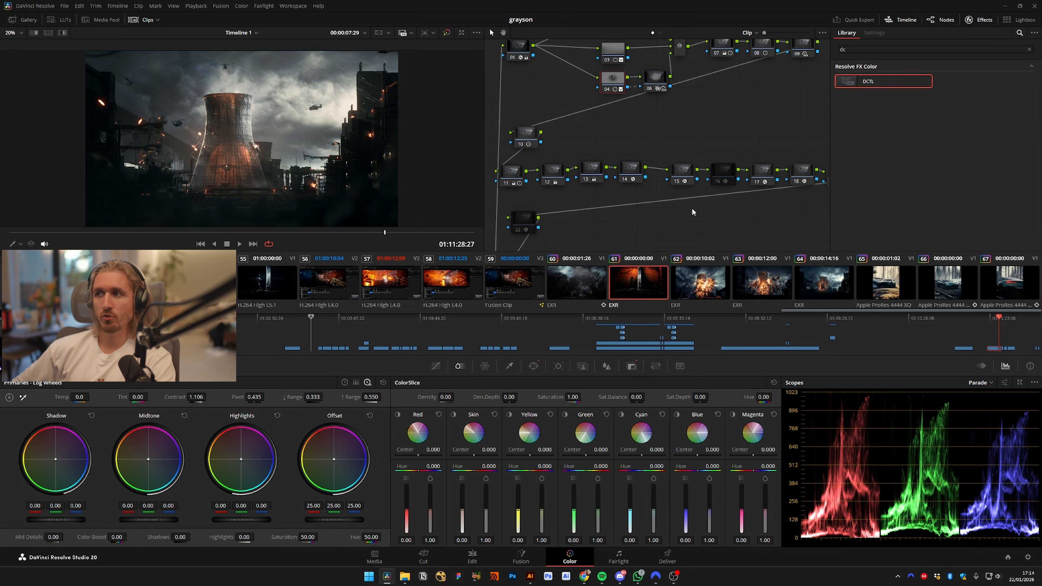
{"action": "left_click_drag", "start_coordinate": [692, 212], "coordinate": [674, 101]}
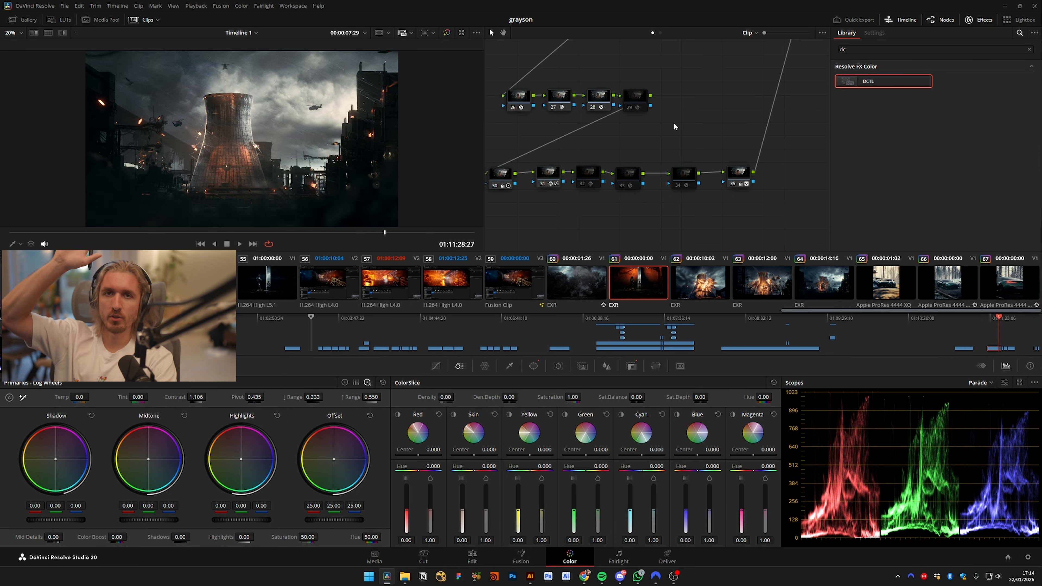